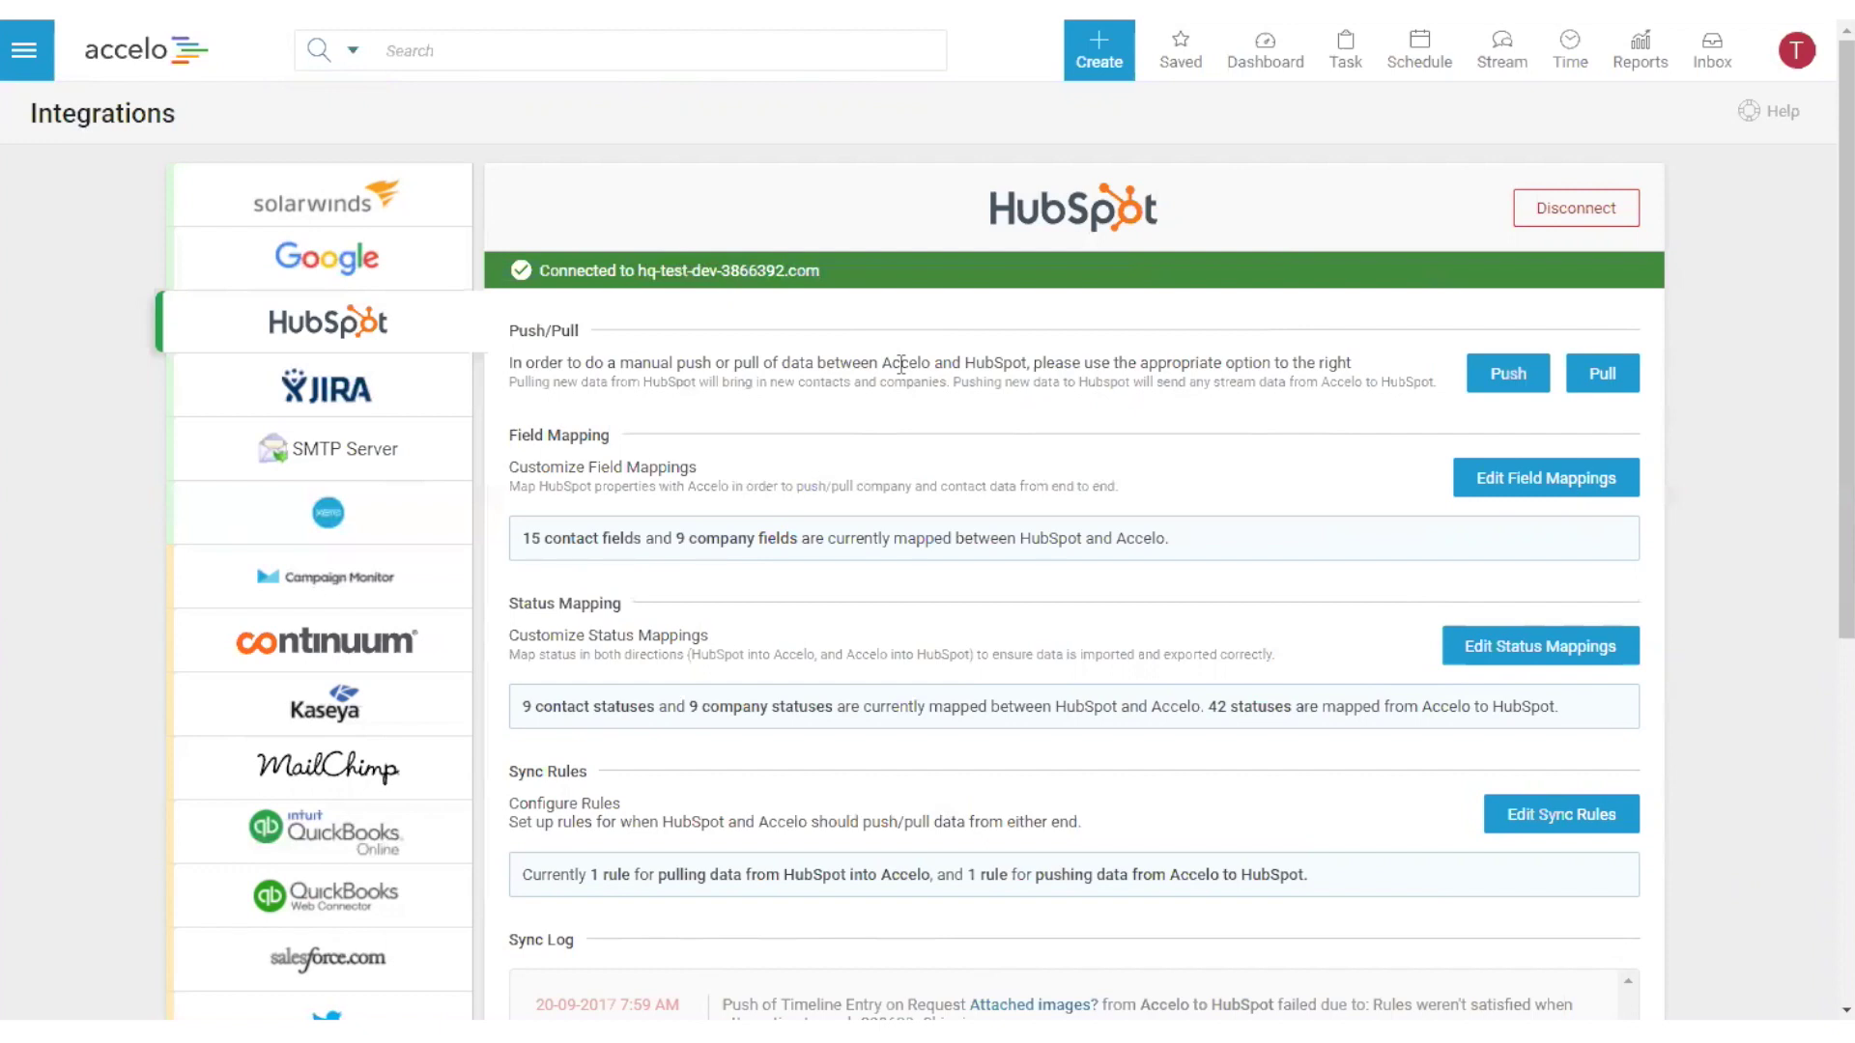
# - Point out the Field Mapping, Status Mapping and Sync Rules sections, then open the field mapping editor
pyautogui.moveTo(508, 435); pyautogui.dragTo(609, 442)
pyautogui.moveTo(508, 615); pyautogui.dragTo(589, 605)
pyautogui.moveTo(508, 771); pyautogui.dragTo(586, 770)
pyautogui.click(756, 790)
pyautogui.click(1489, 483)
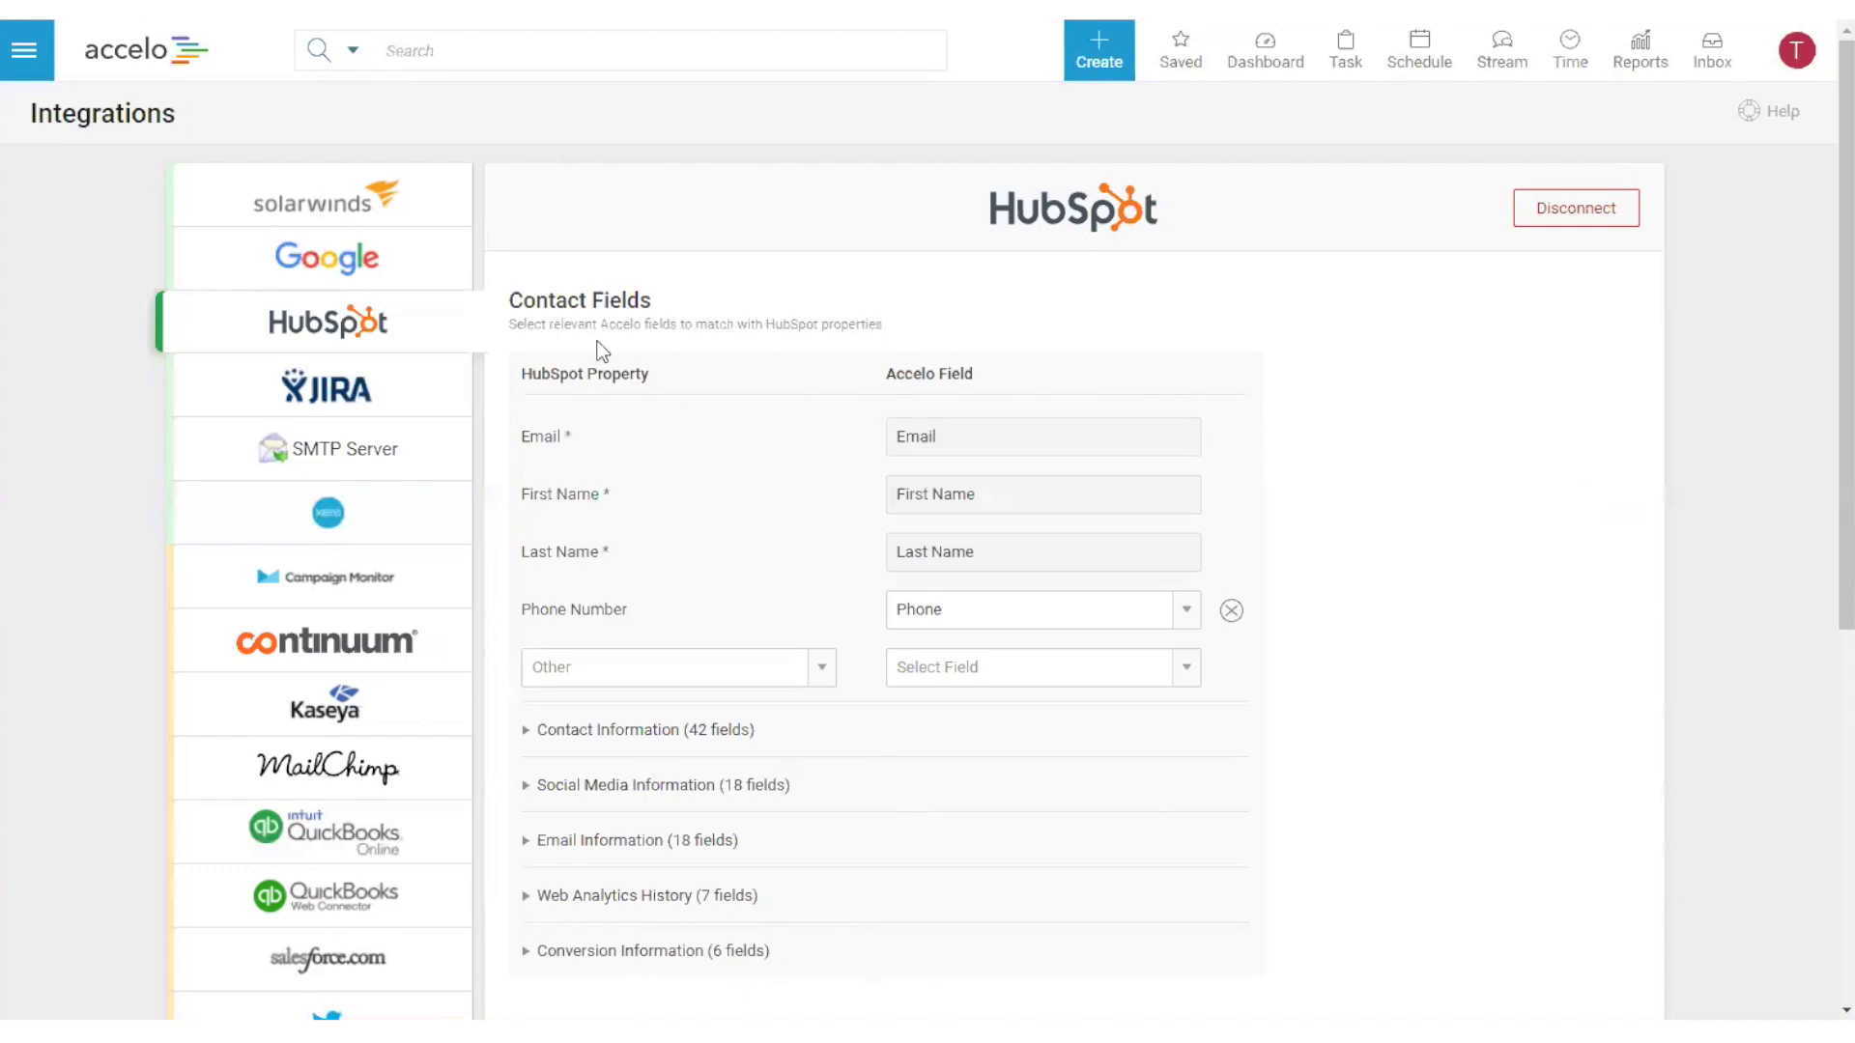
# - Point out the Contact Fields and Company Fields sections of the mapping editor
pyautogui.moveTo(507, 301); pyautogui.dragTo(651, 311)
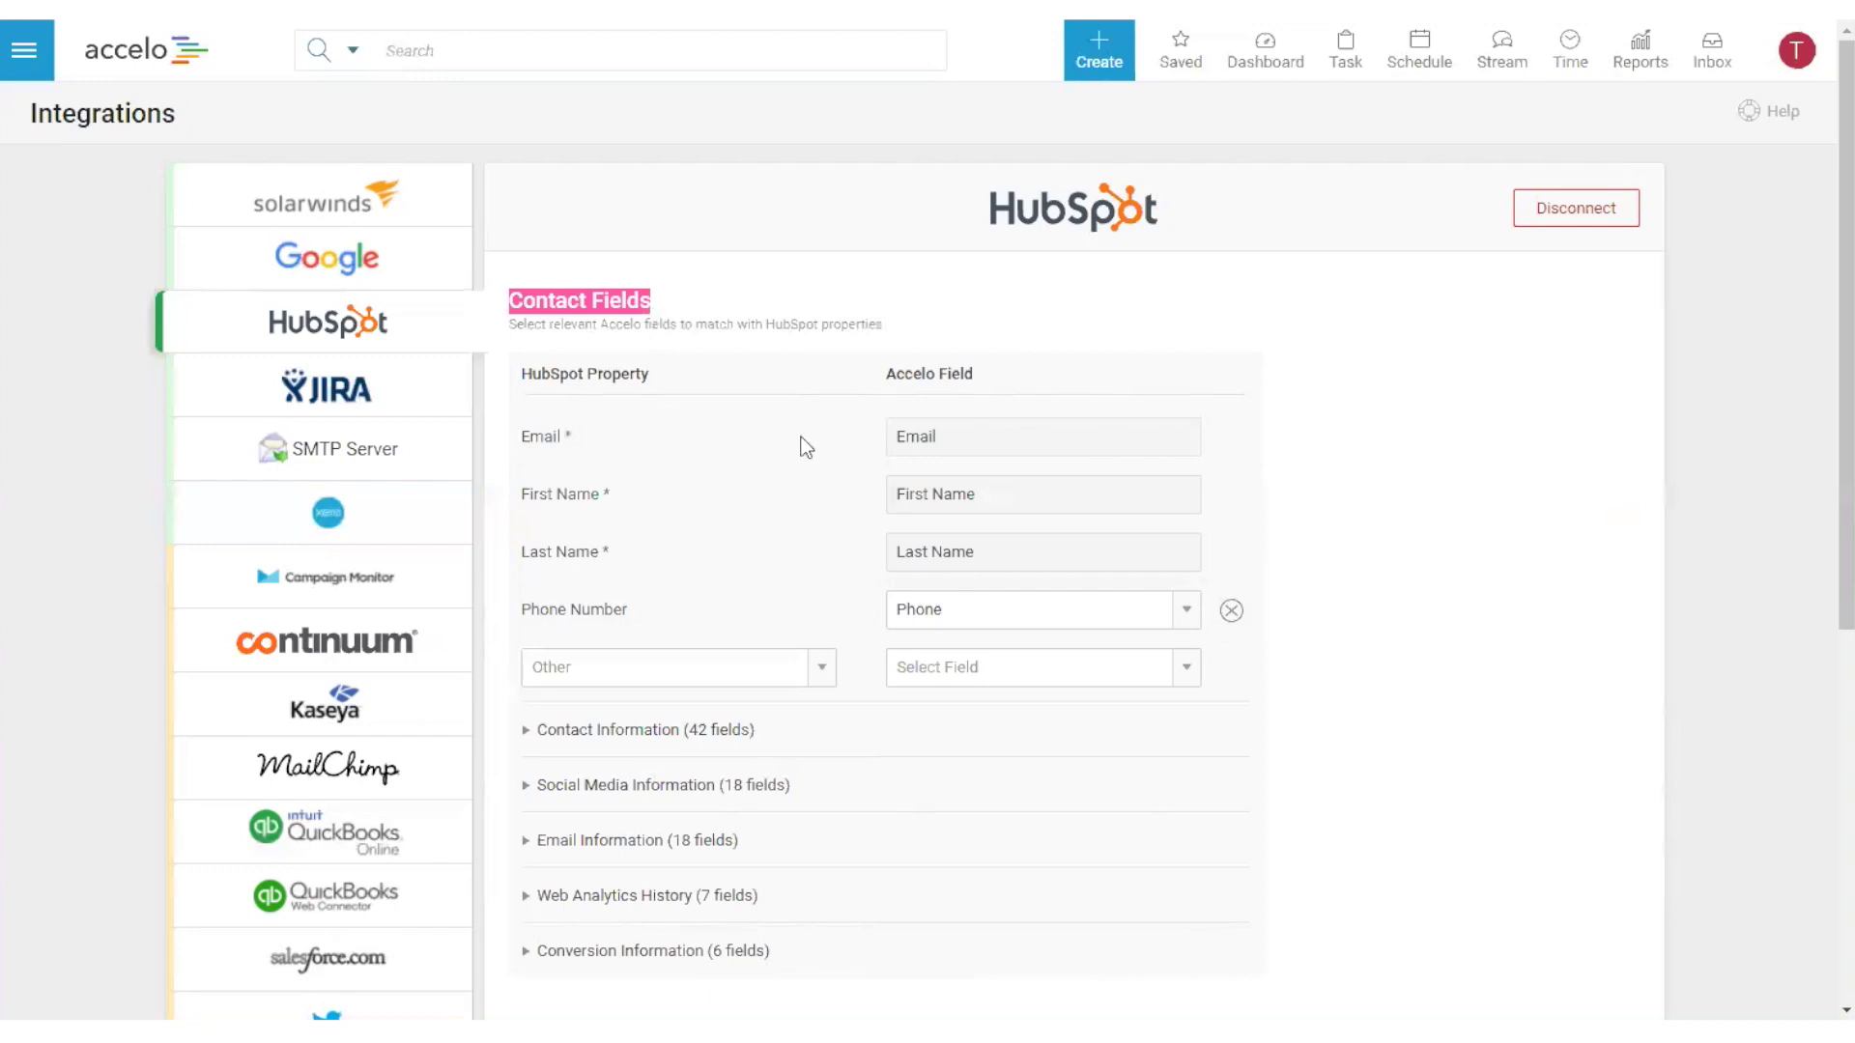
pyautogui.scroll(-6, 813, 607)
pyautogui.moveTo(508, 411); pyautogui.dragTo(666, 414)
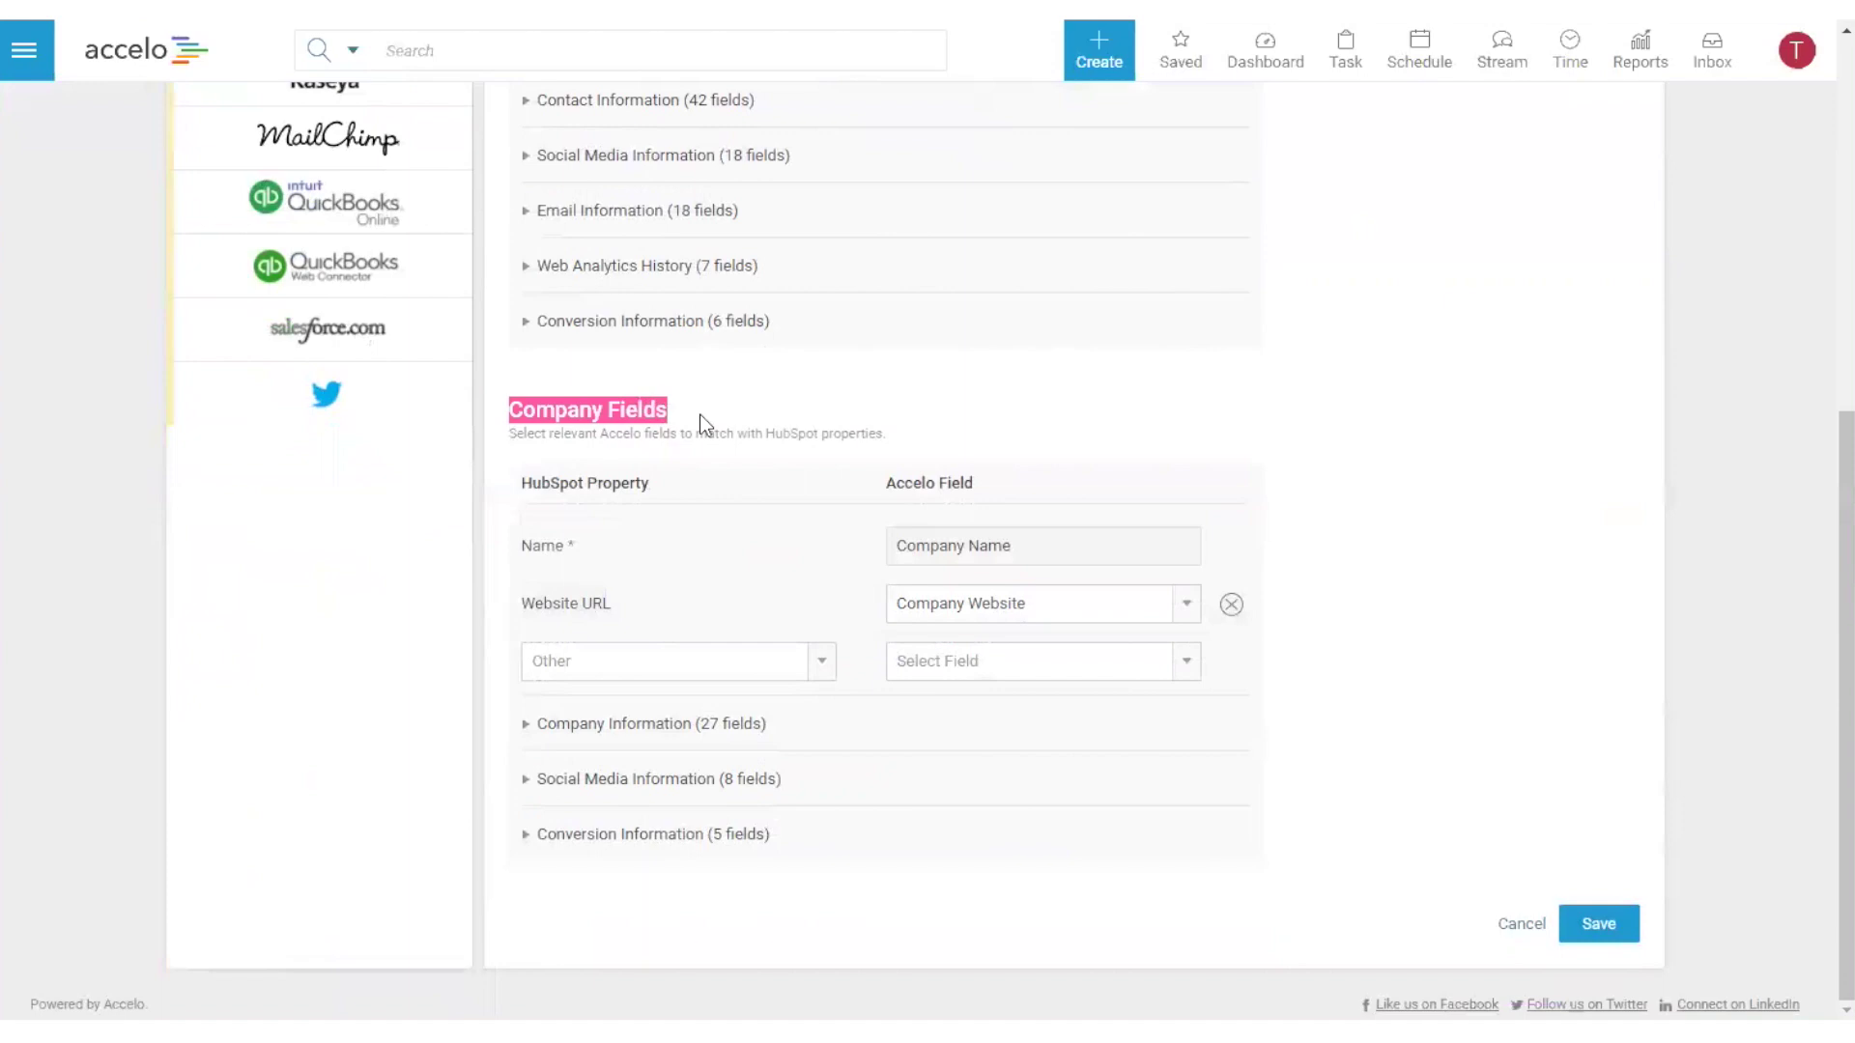
pyautogui.click(699, 414)
pyautogui.scroll(6, 1393, 591)
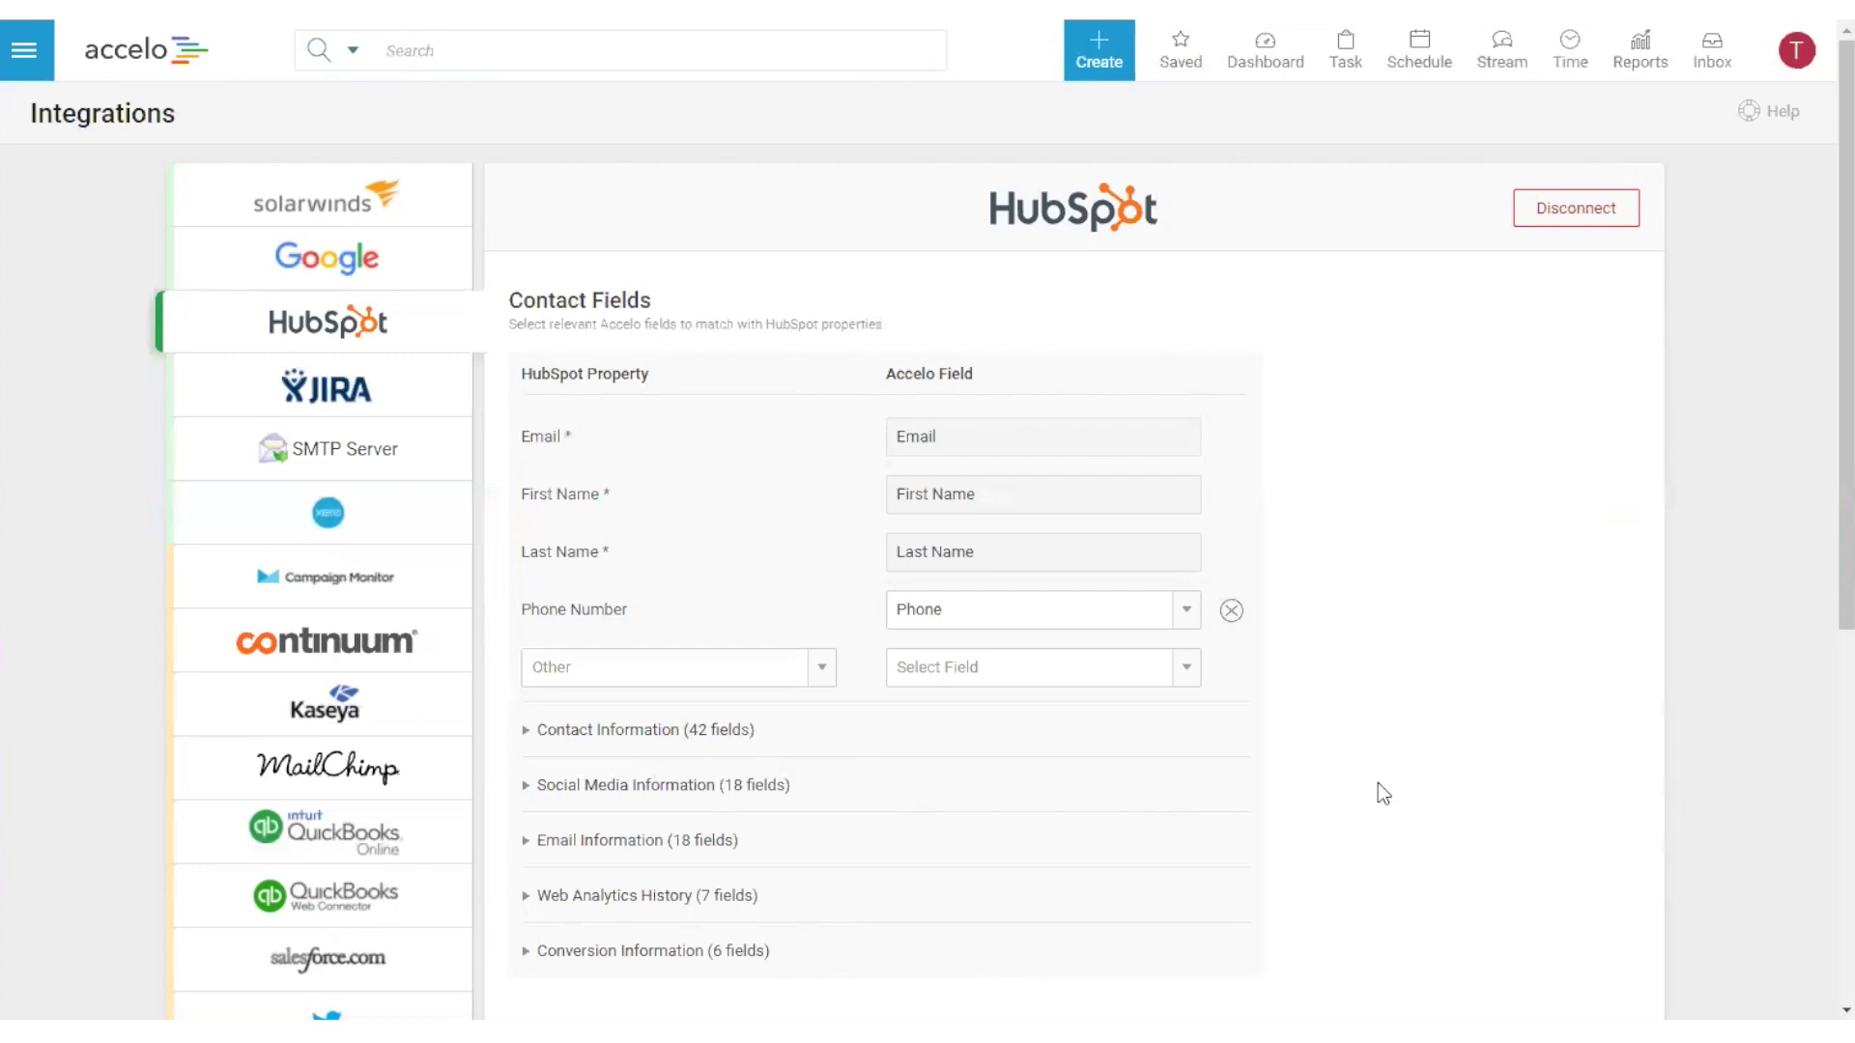
pyautogui.scroll(-3, 1378, 793)
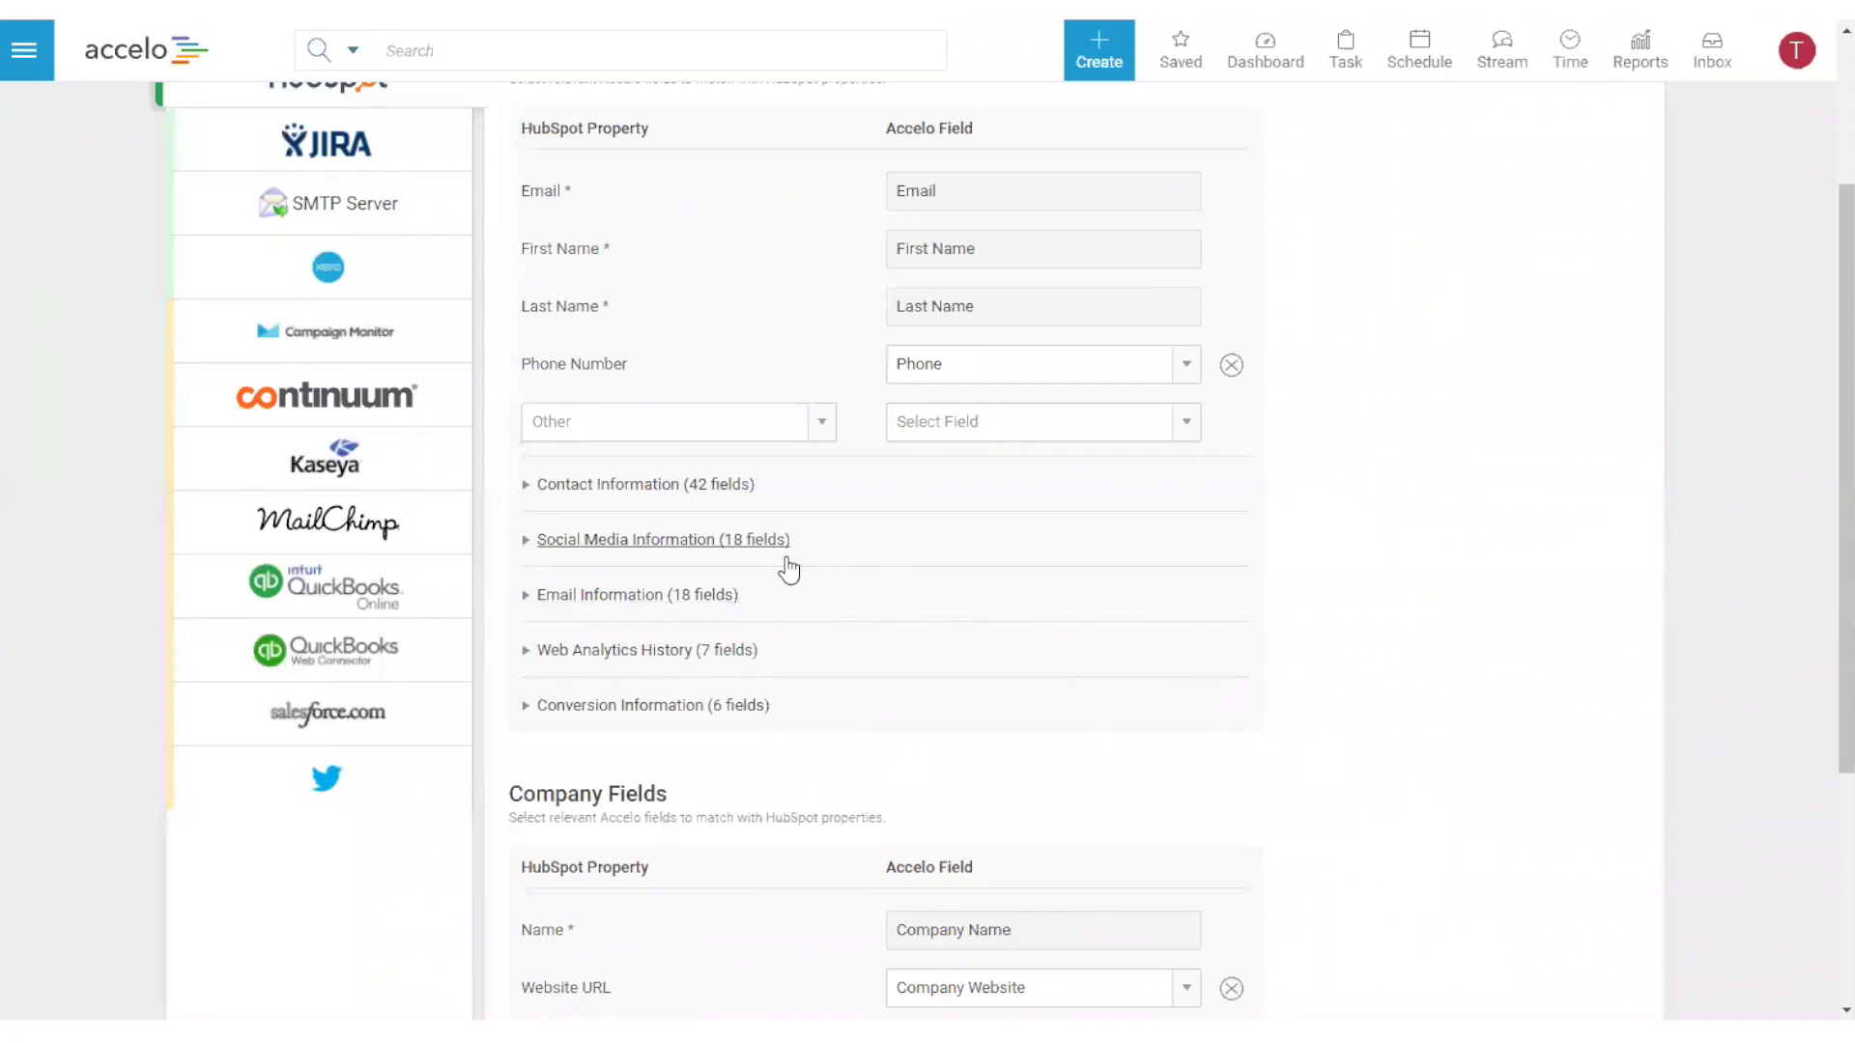
# - Expand Web Analytics History, add a First Page Seen row, and list Accelo fields for it
pyautogui.click(551, 652)
pyautogui.click(727, 705)
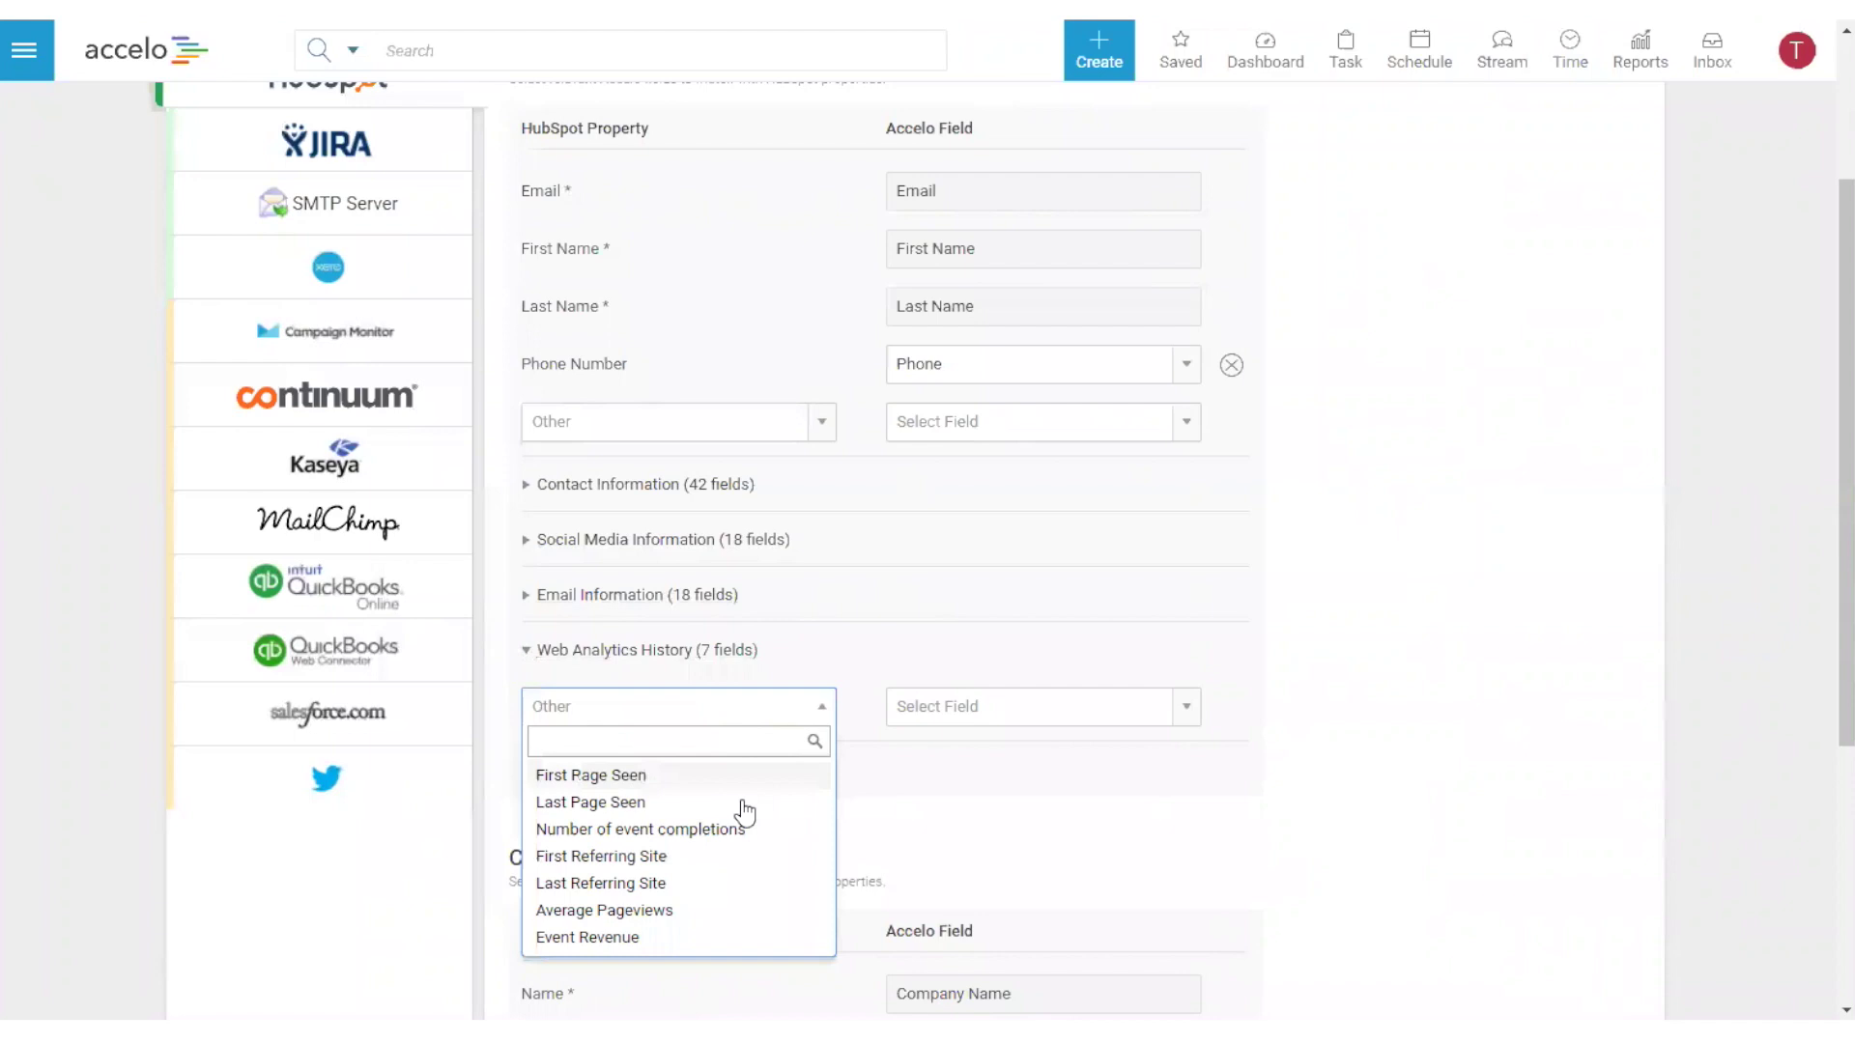
pyautogui.click(619, 776)
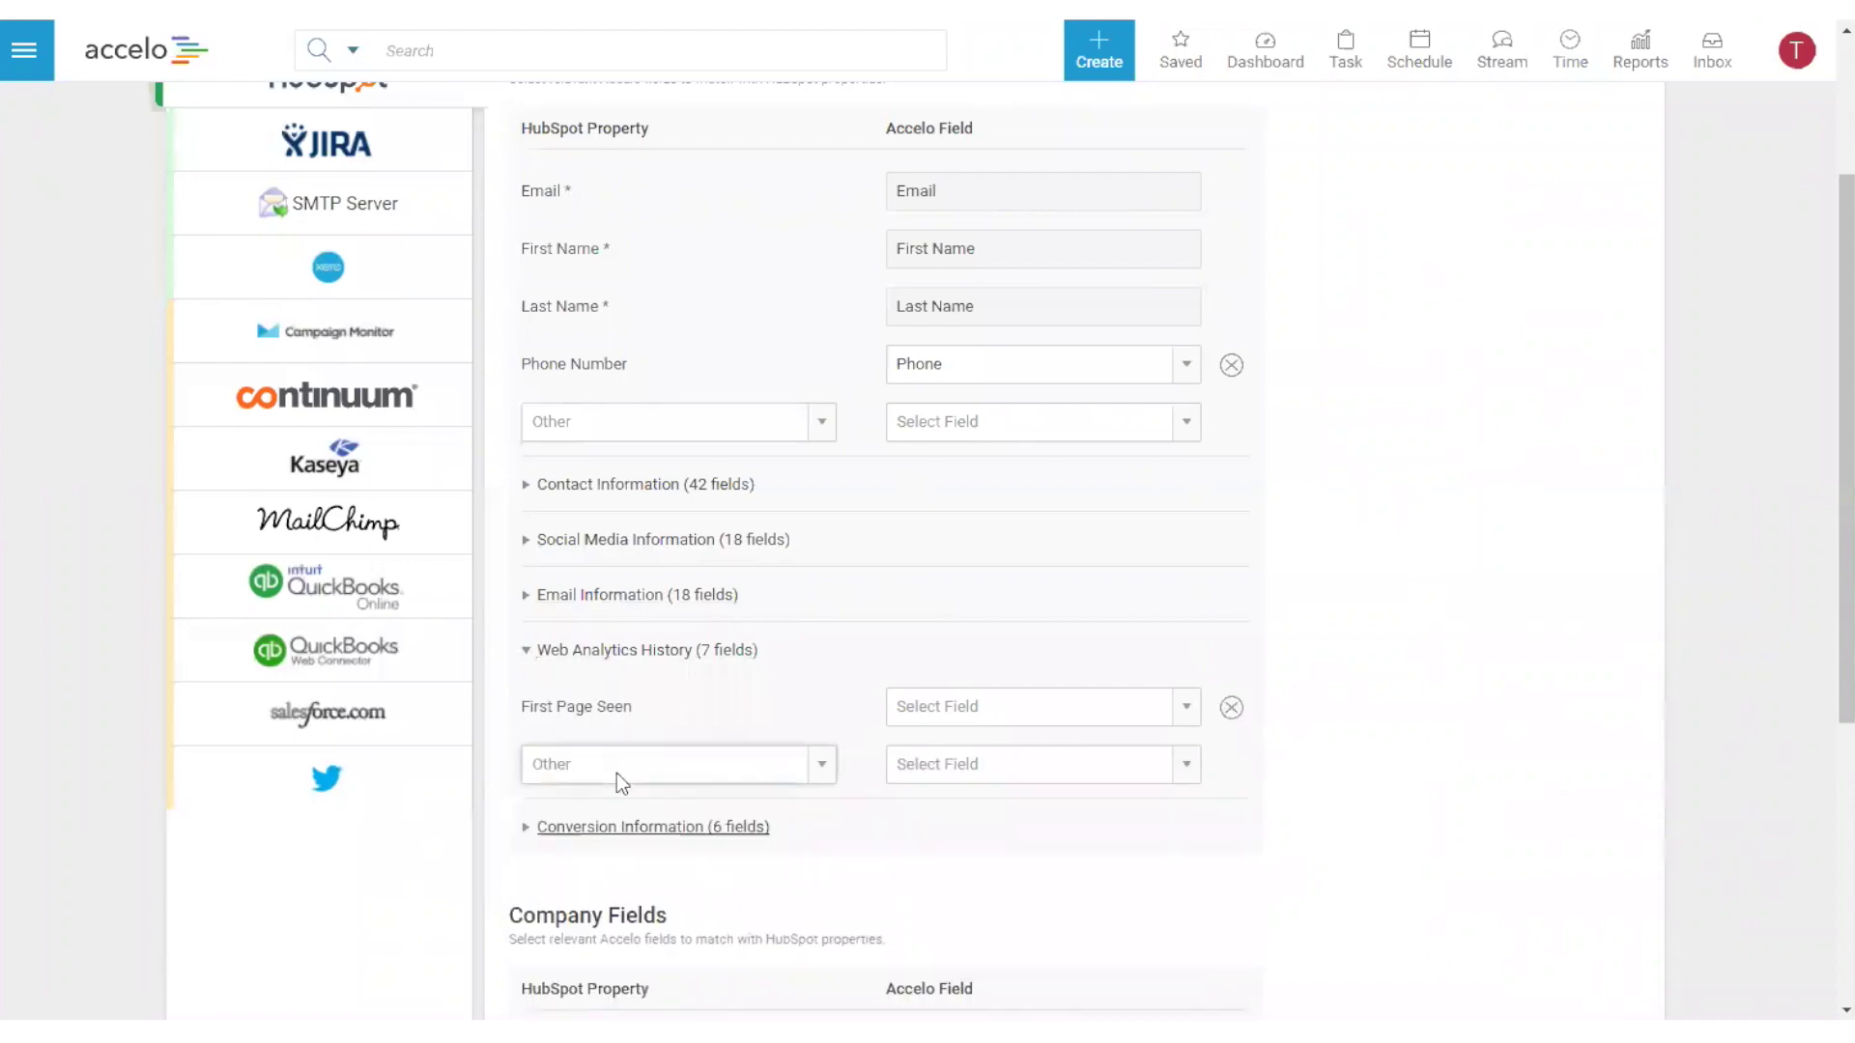
pyautogui.moveTo(523, 706); pyautogui.dragTo(634, 706)
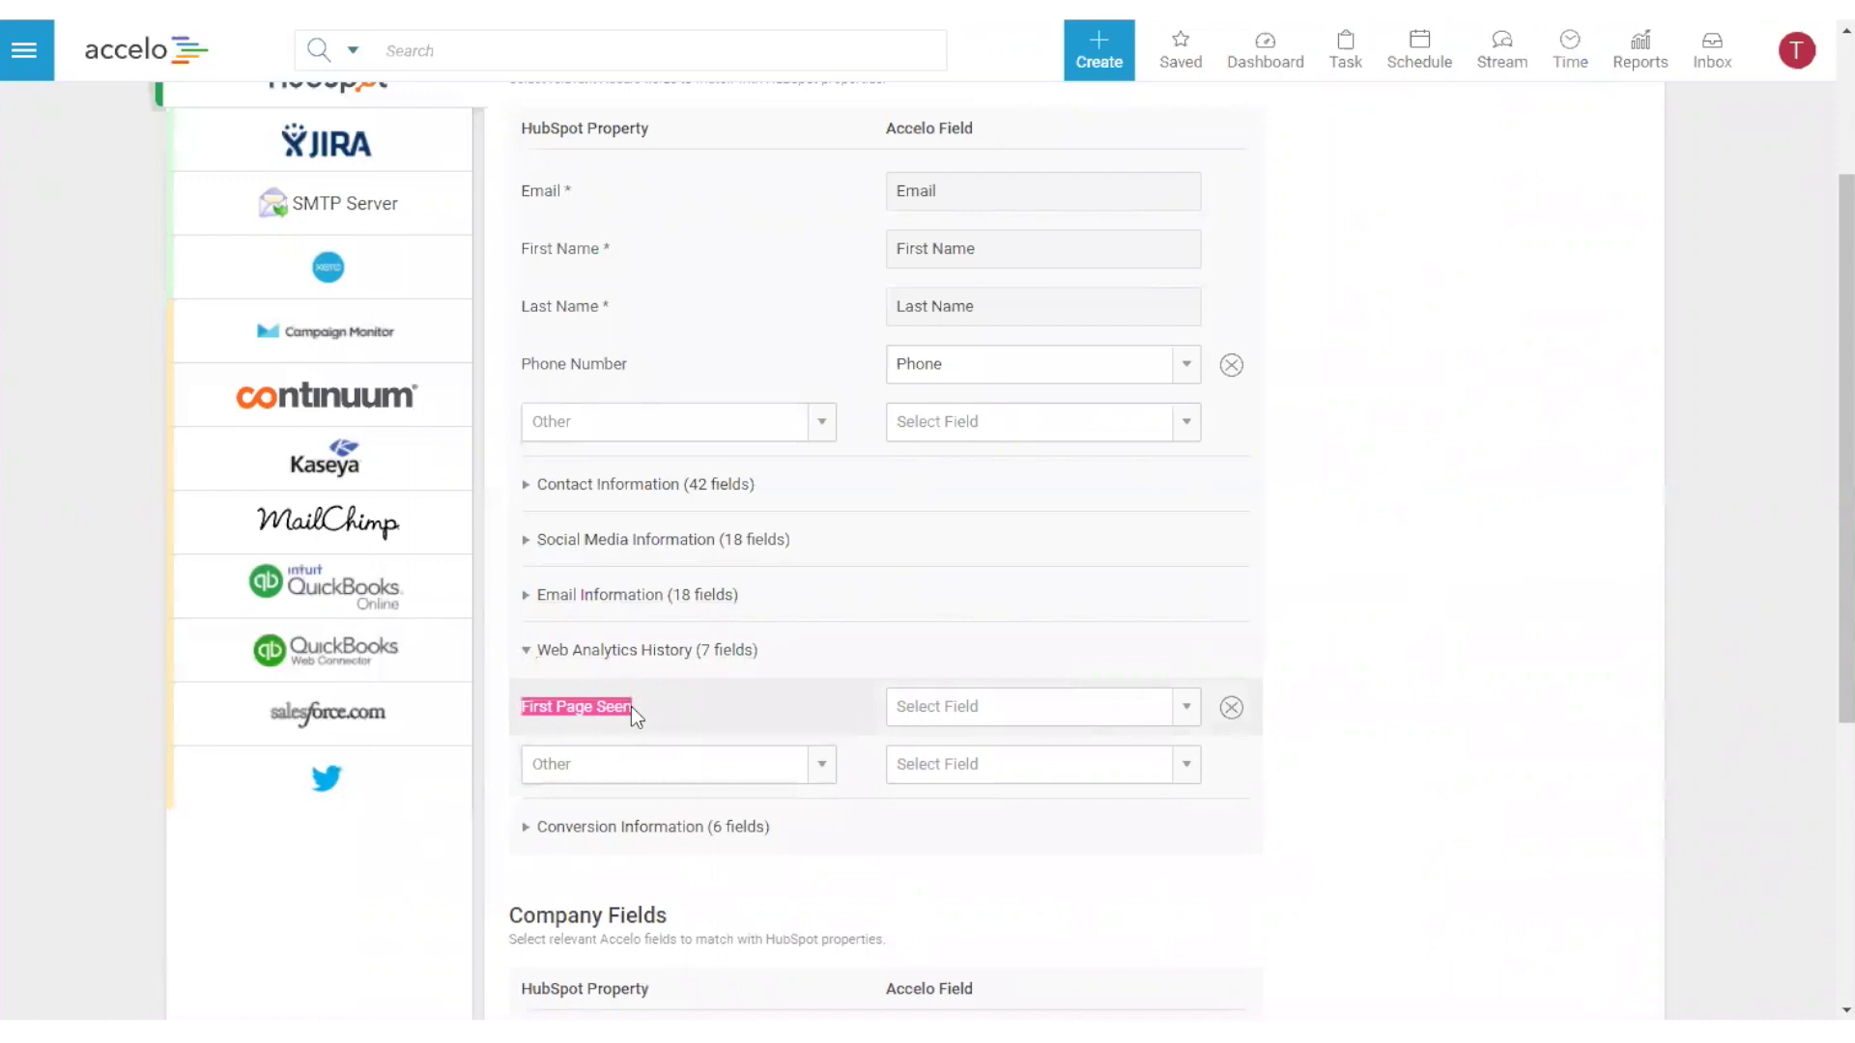
pyautogui.moveTo(523, 706); pyautogui.dragTo(613, 712)
pyautogui.click(1014, 710)
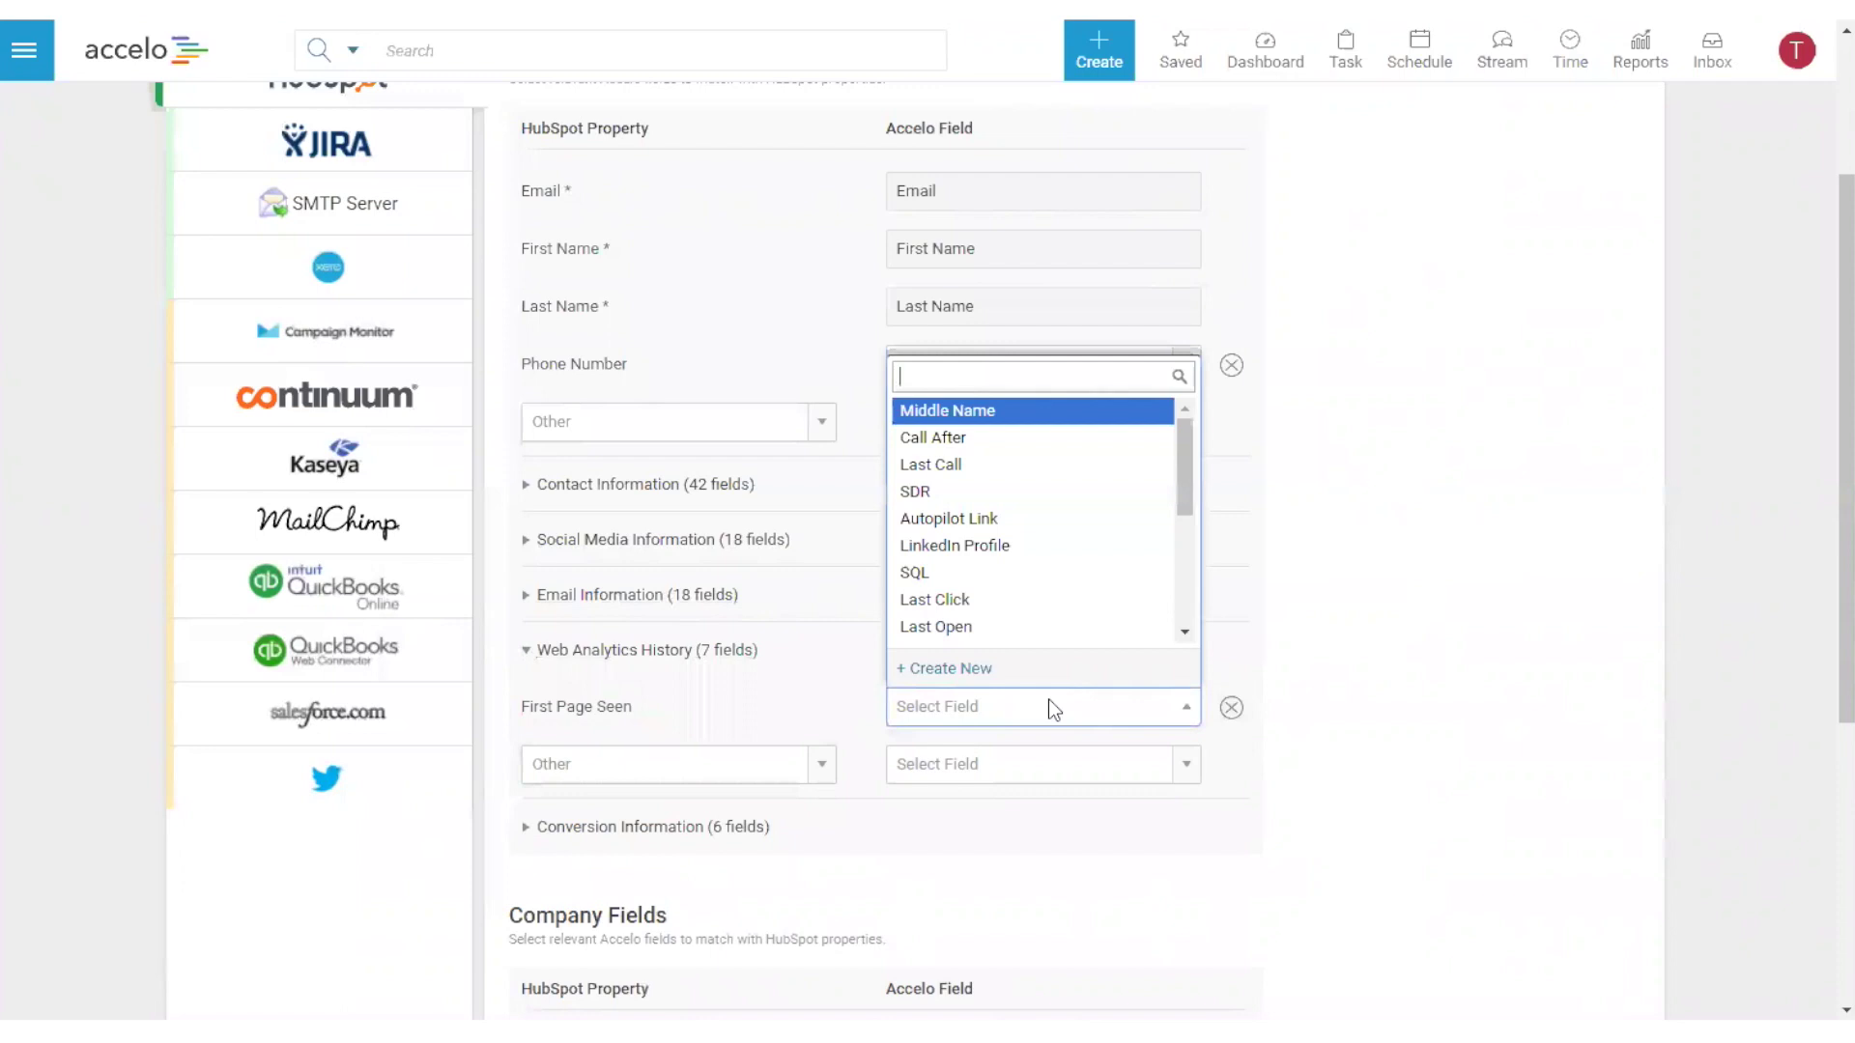
# - Begin a new Accelo field labelled 'First Page Seen', cancel it, and delete the First Page Seen row
pyautogui.click(966, 682)
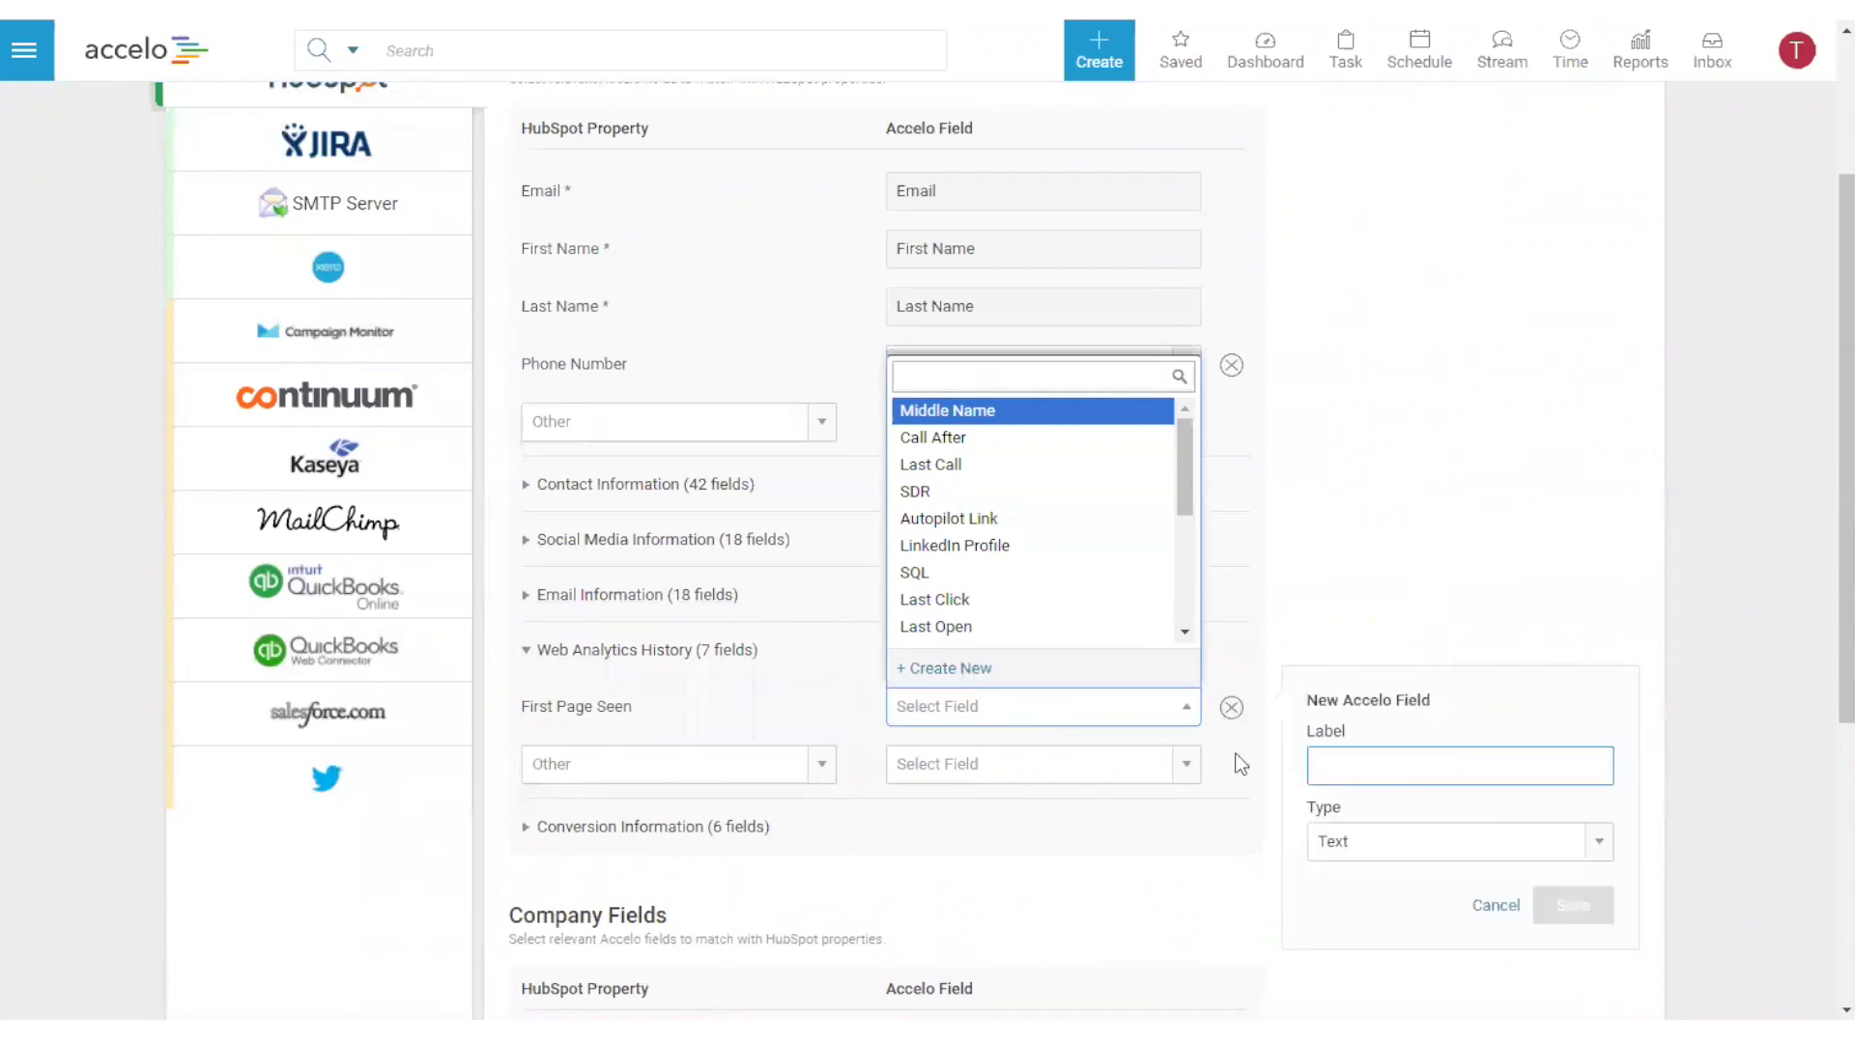
pyautogui.click(1394, 767)
pyautogui.write('asd')
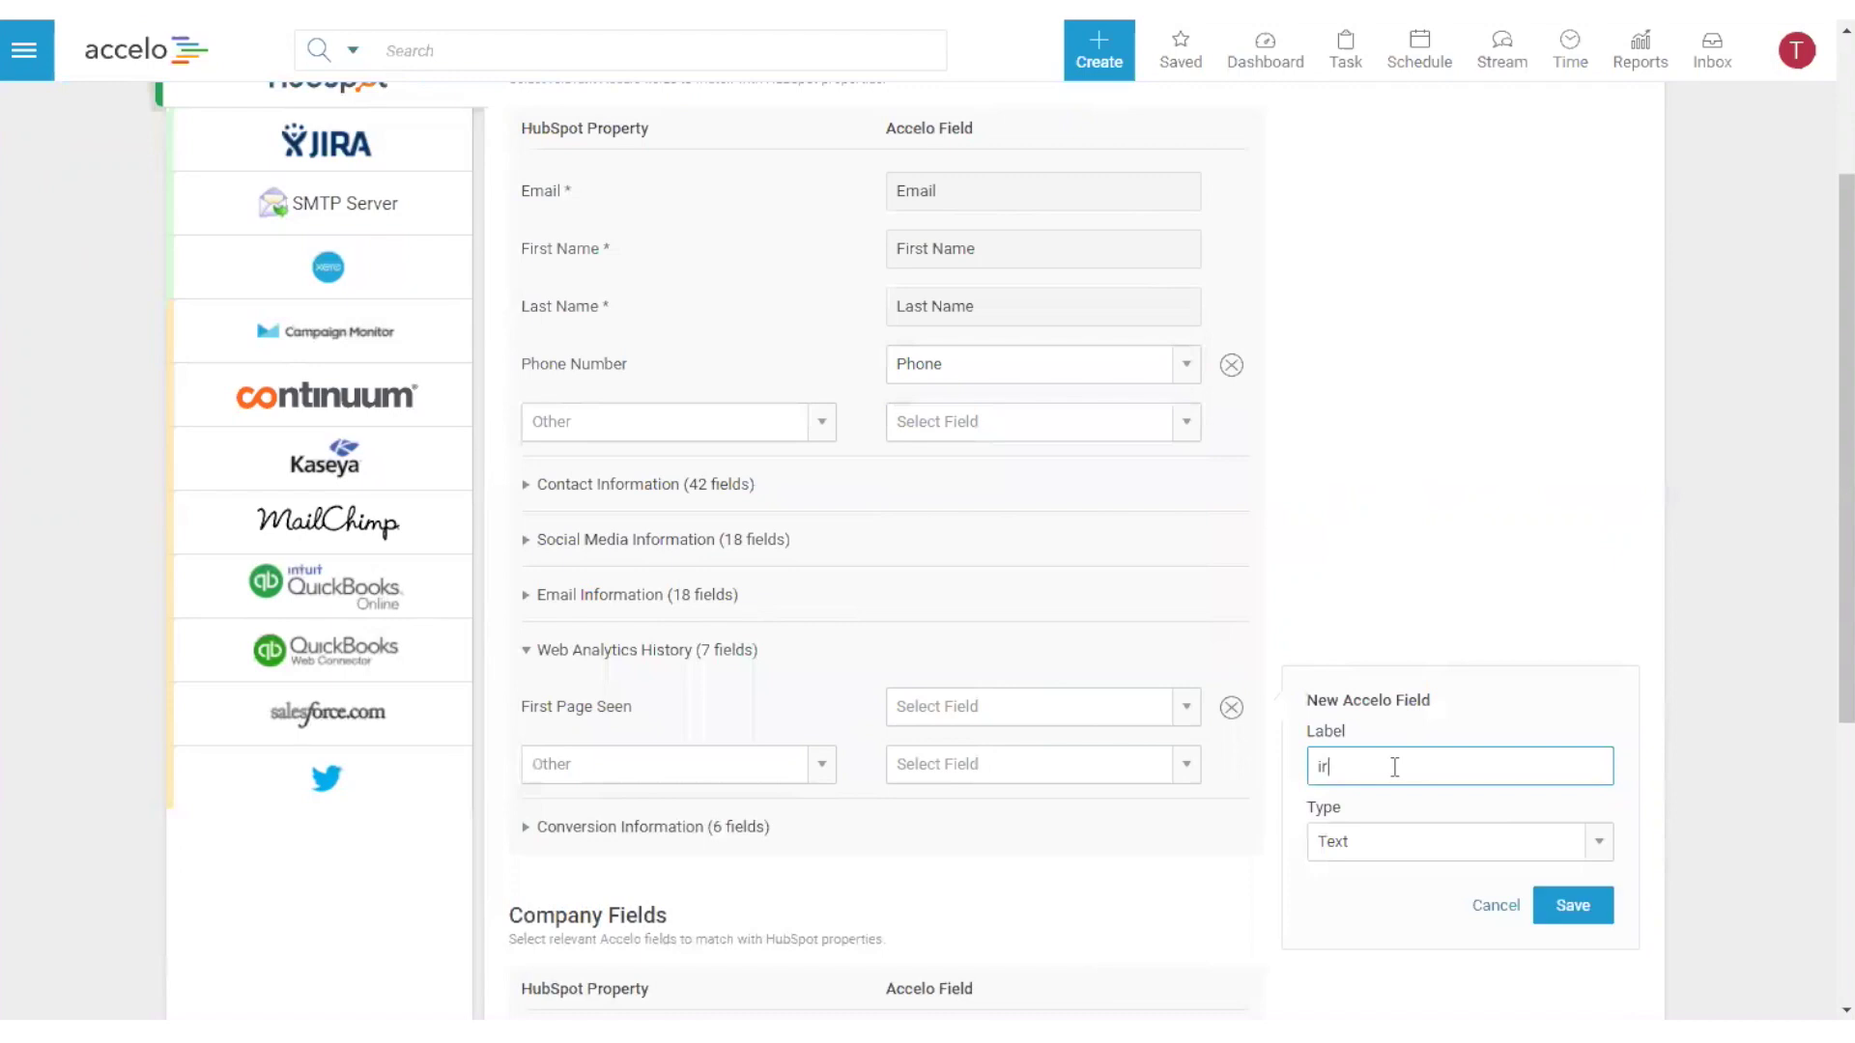
pyautogui.press('BackSpace')
pyautogui.press('BackSpace')
pyautogui.press('BackSpace')
pyautogui.write('First Page Seen')
pyautogui.click(1495, 907)
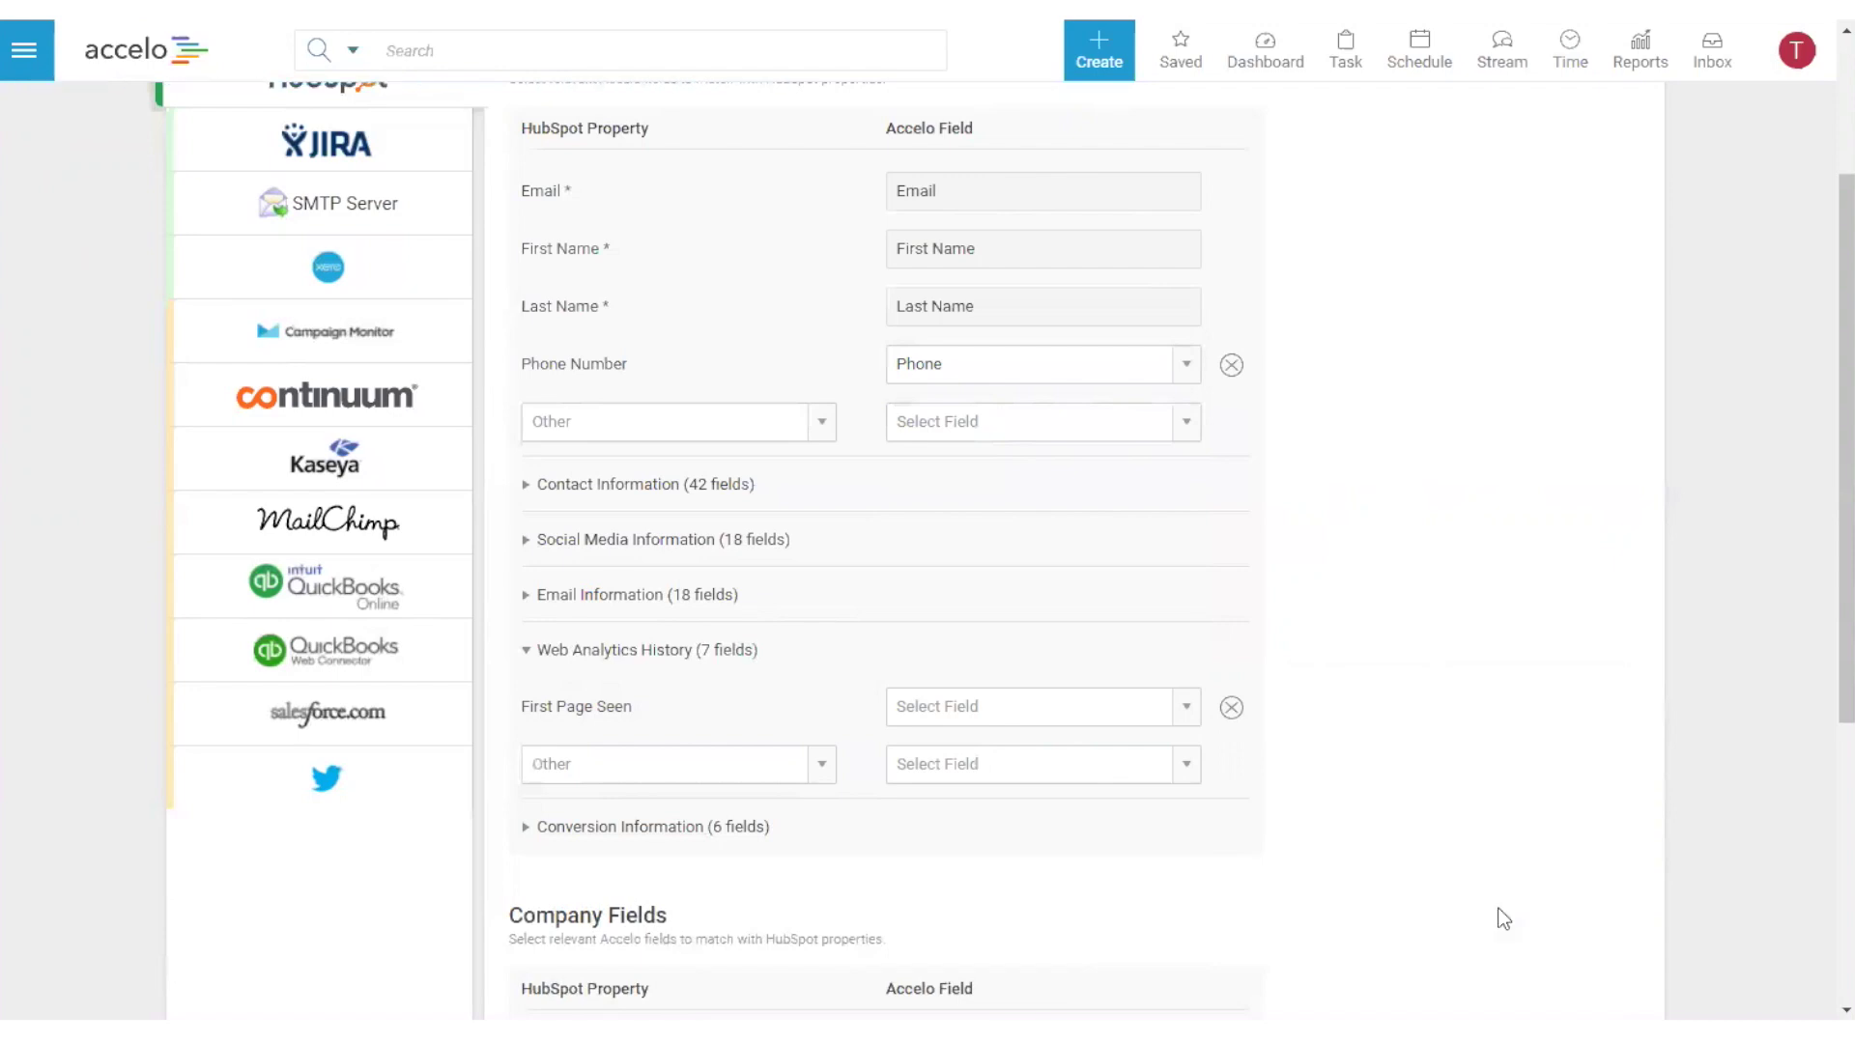
pyautogui.click(1232, 710)
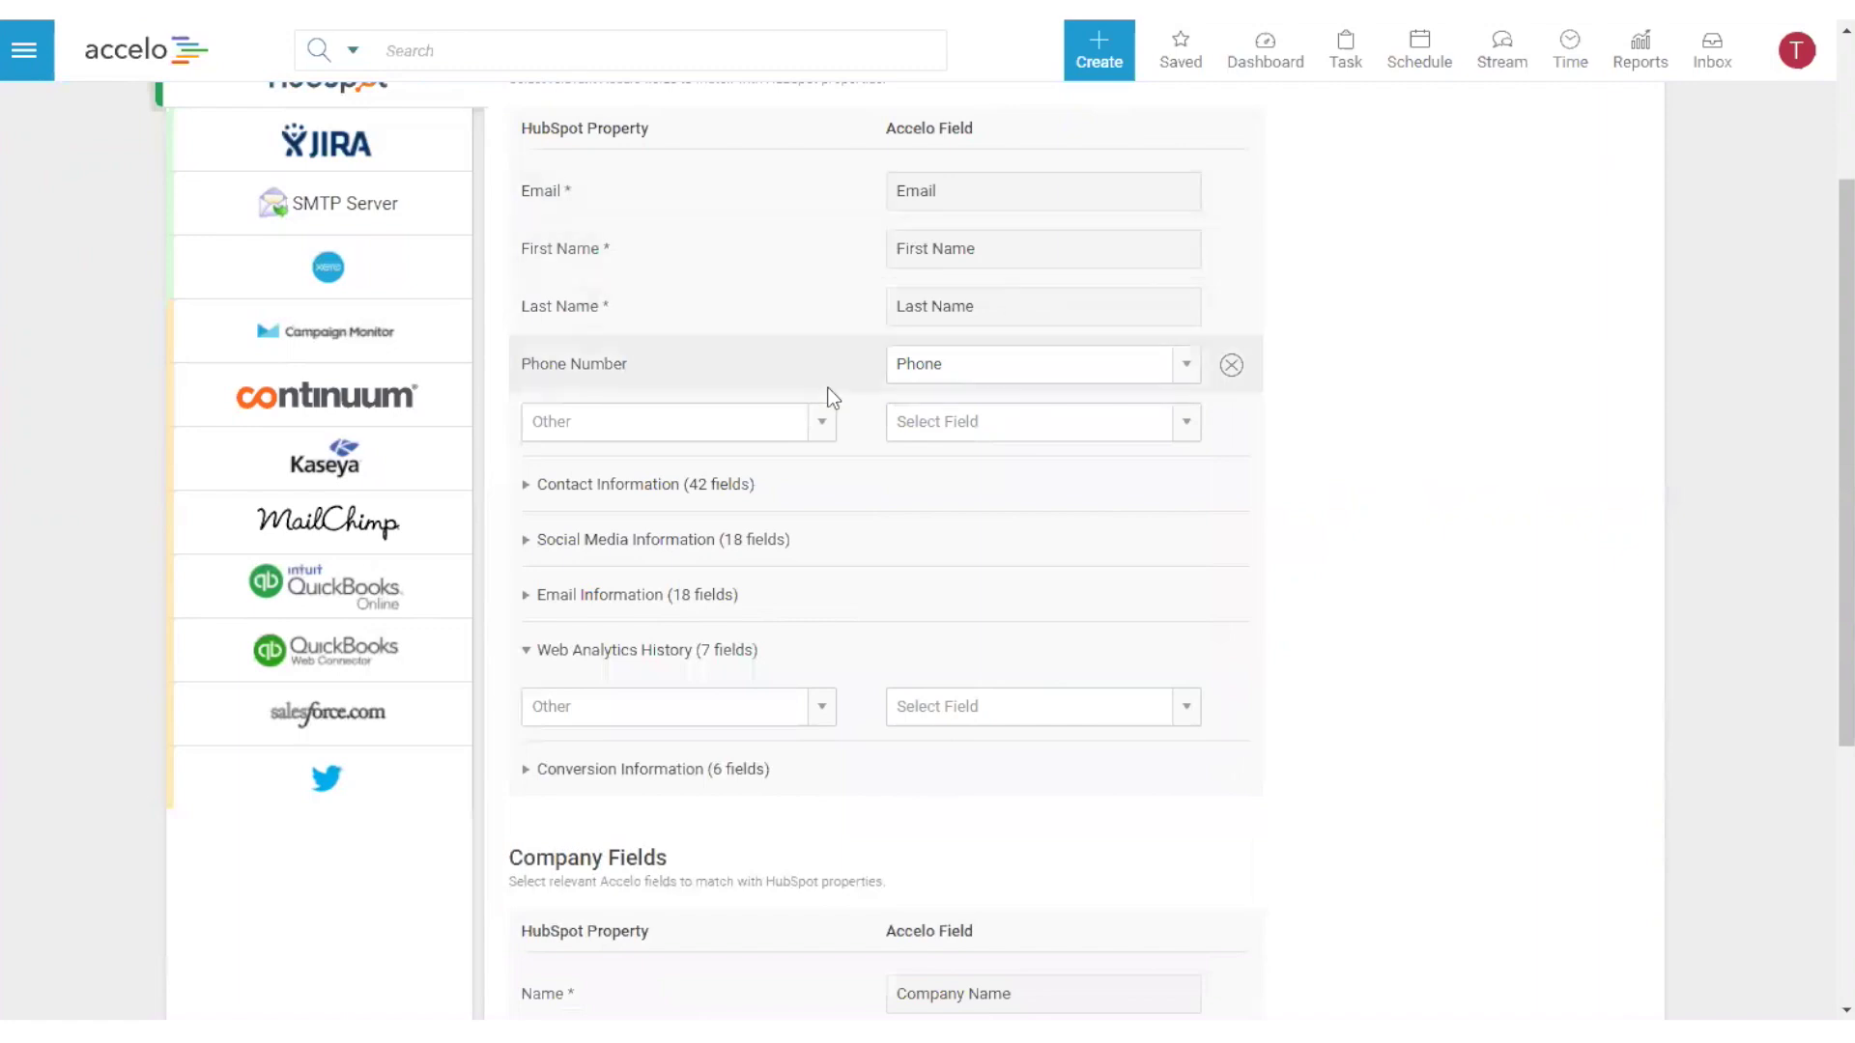
pyautogui.click(522, 486)
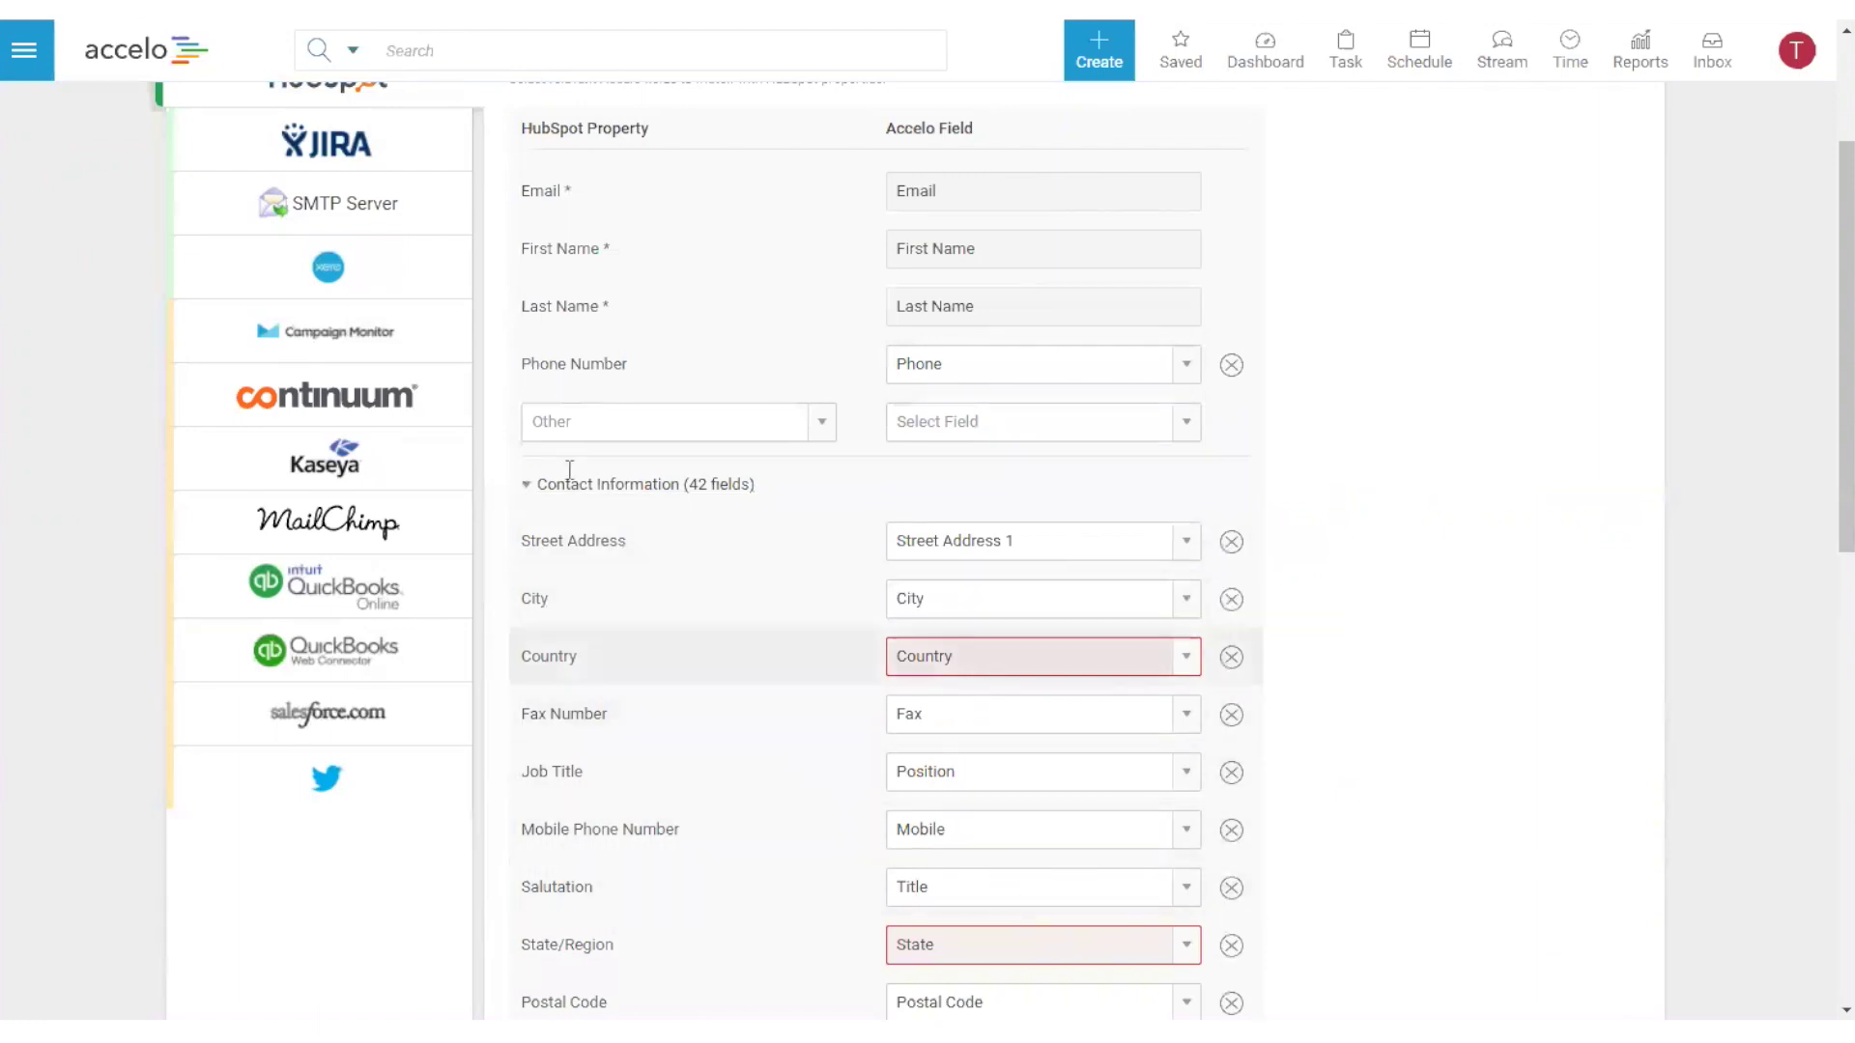
pyautogui.click(553, 512)
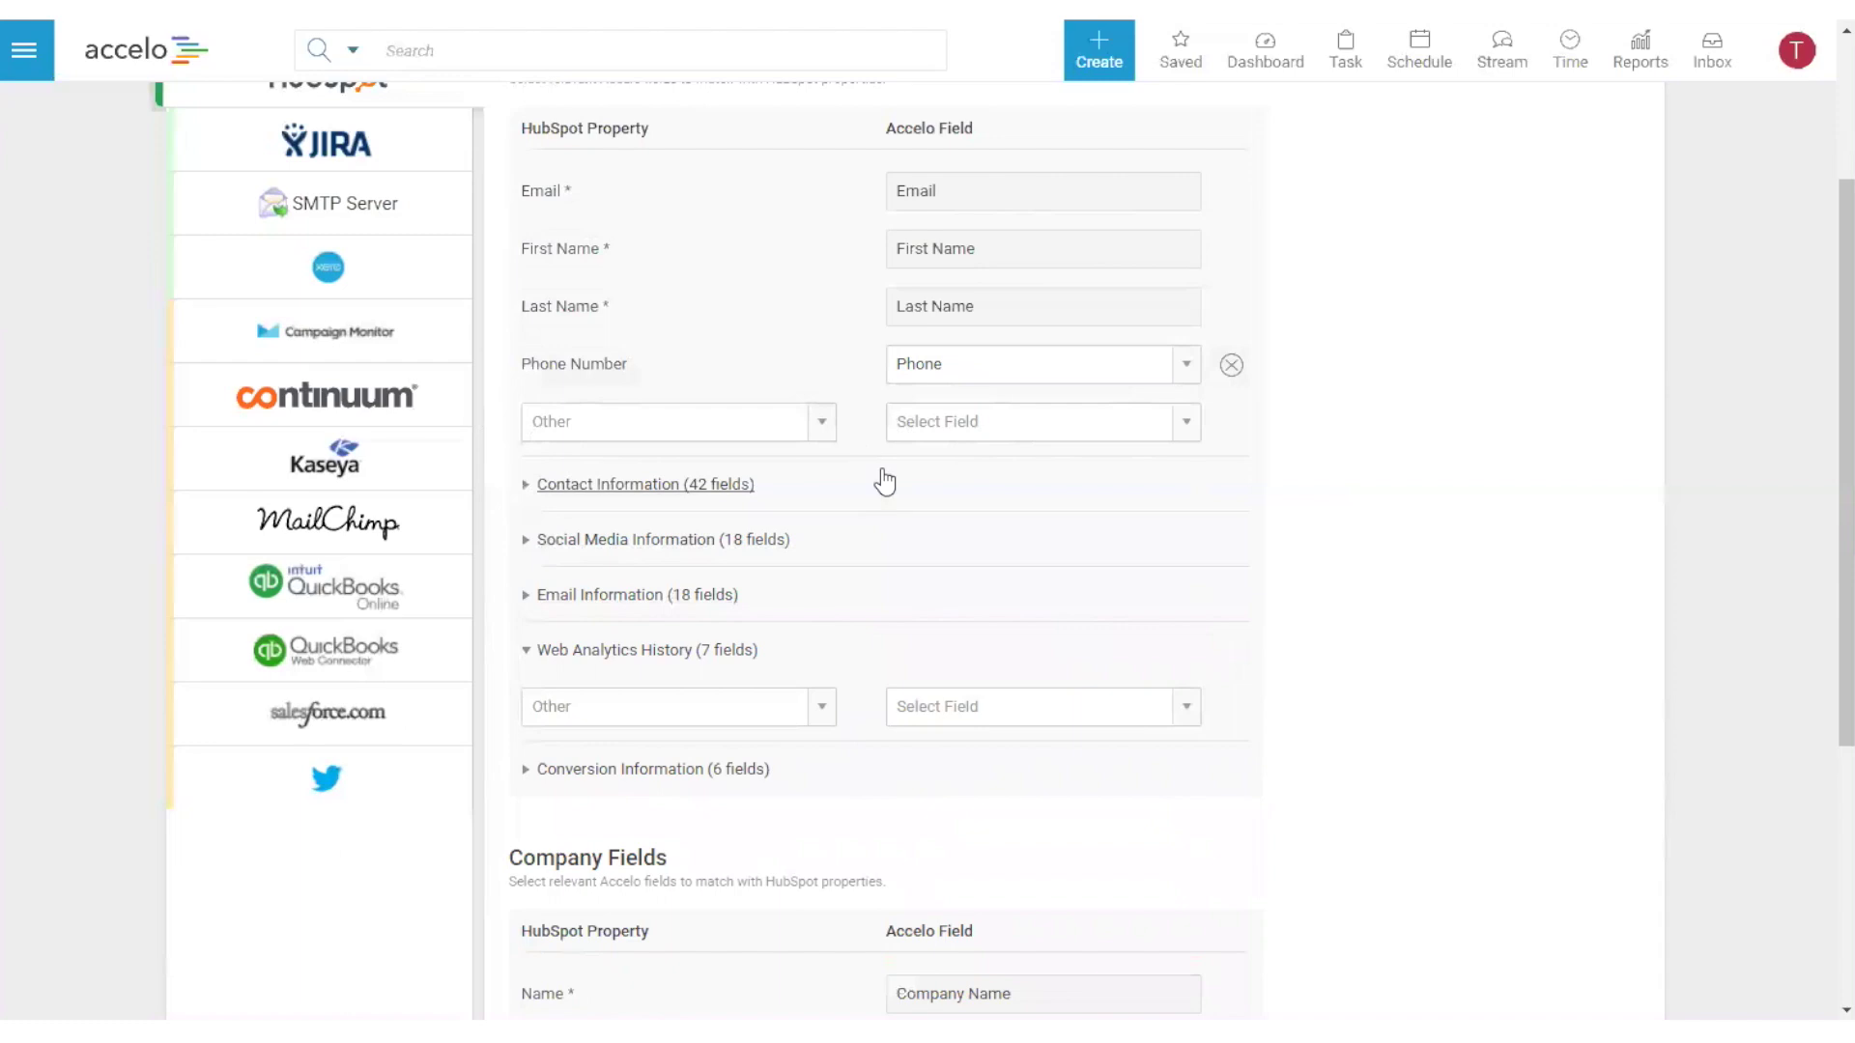
pyautogui.scroll(-5, 1319, 726)
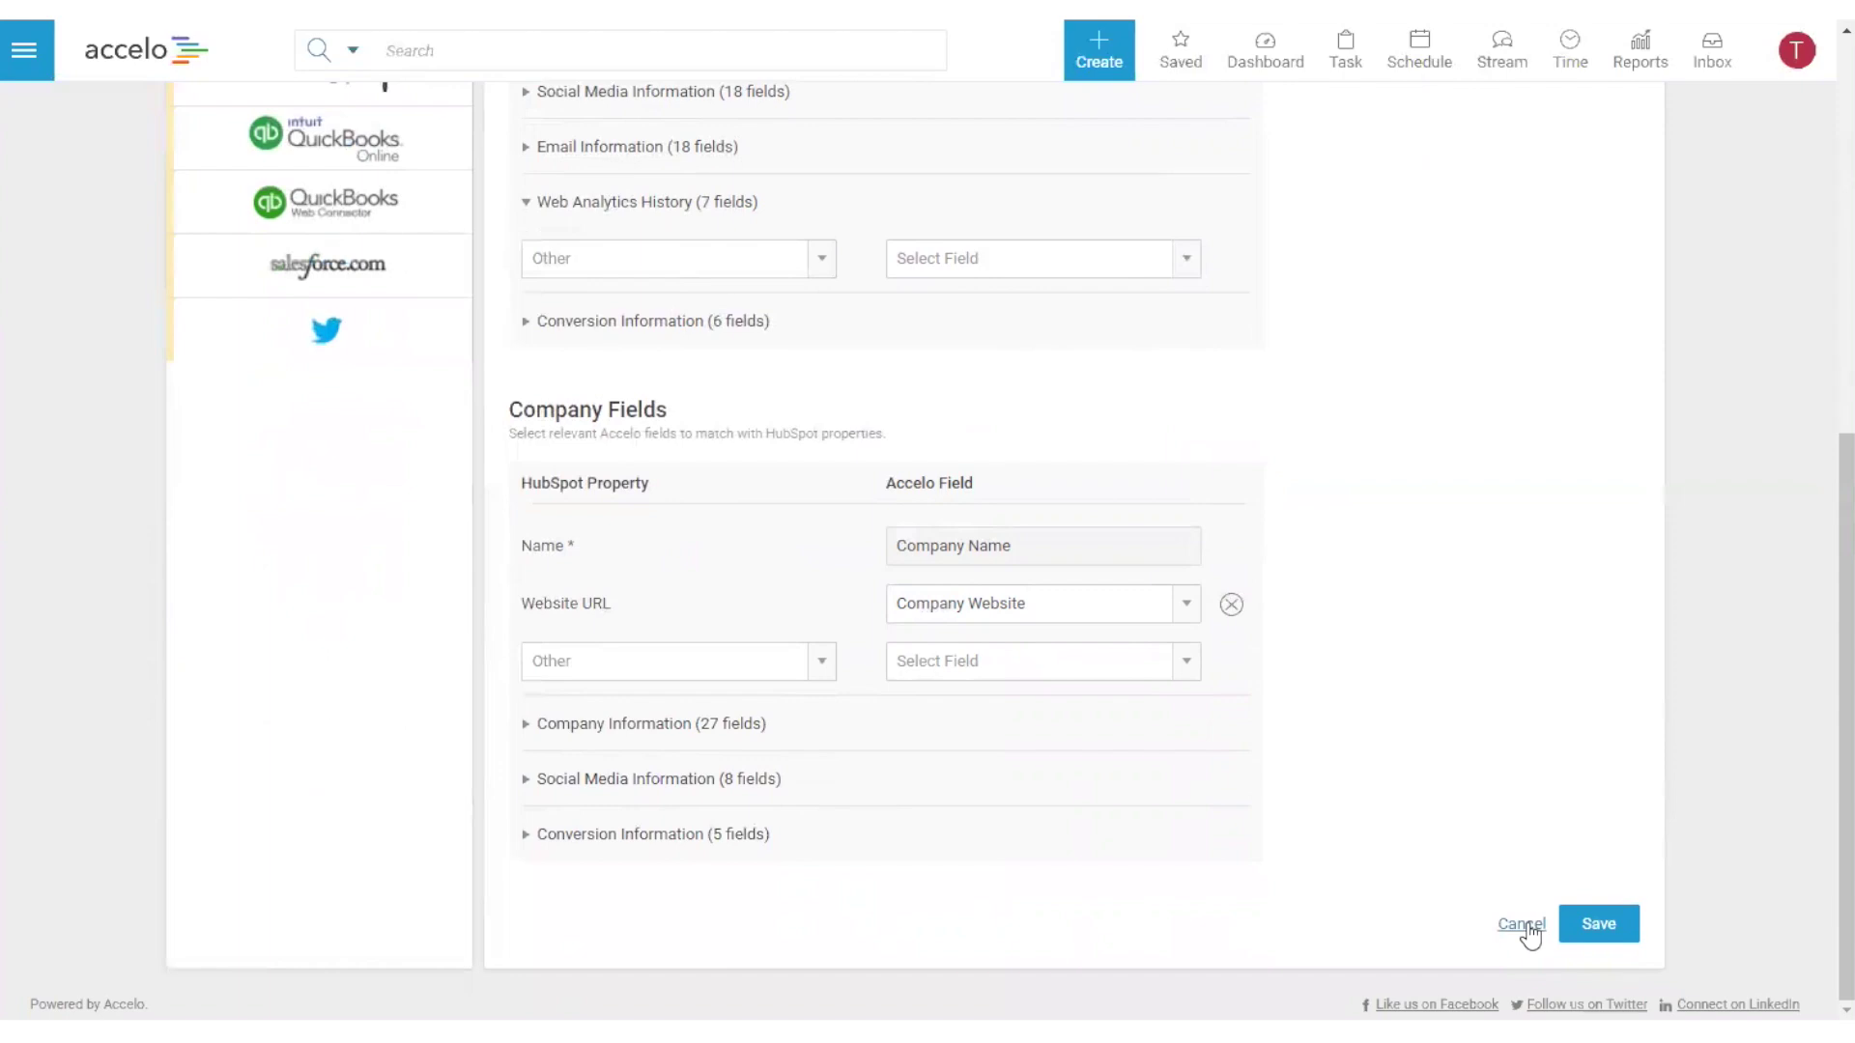
pyautogui.click(1521, 924)
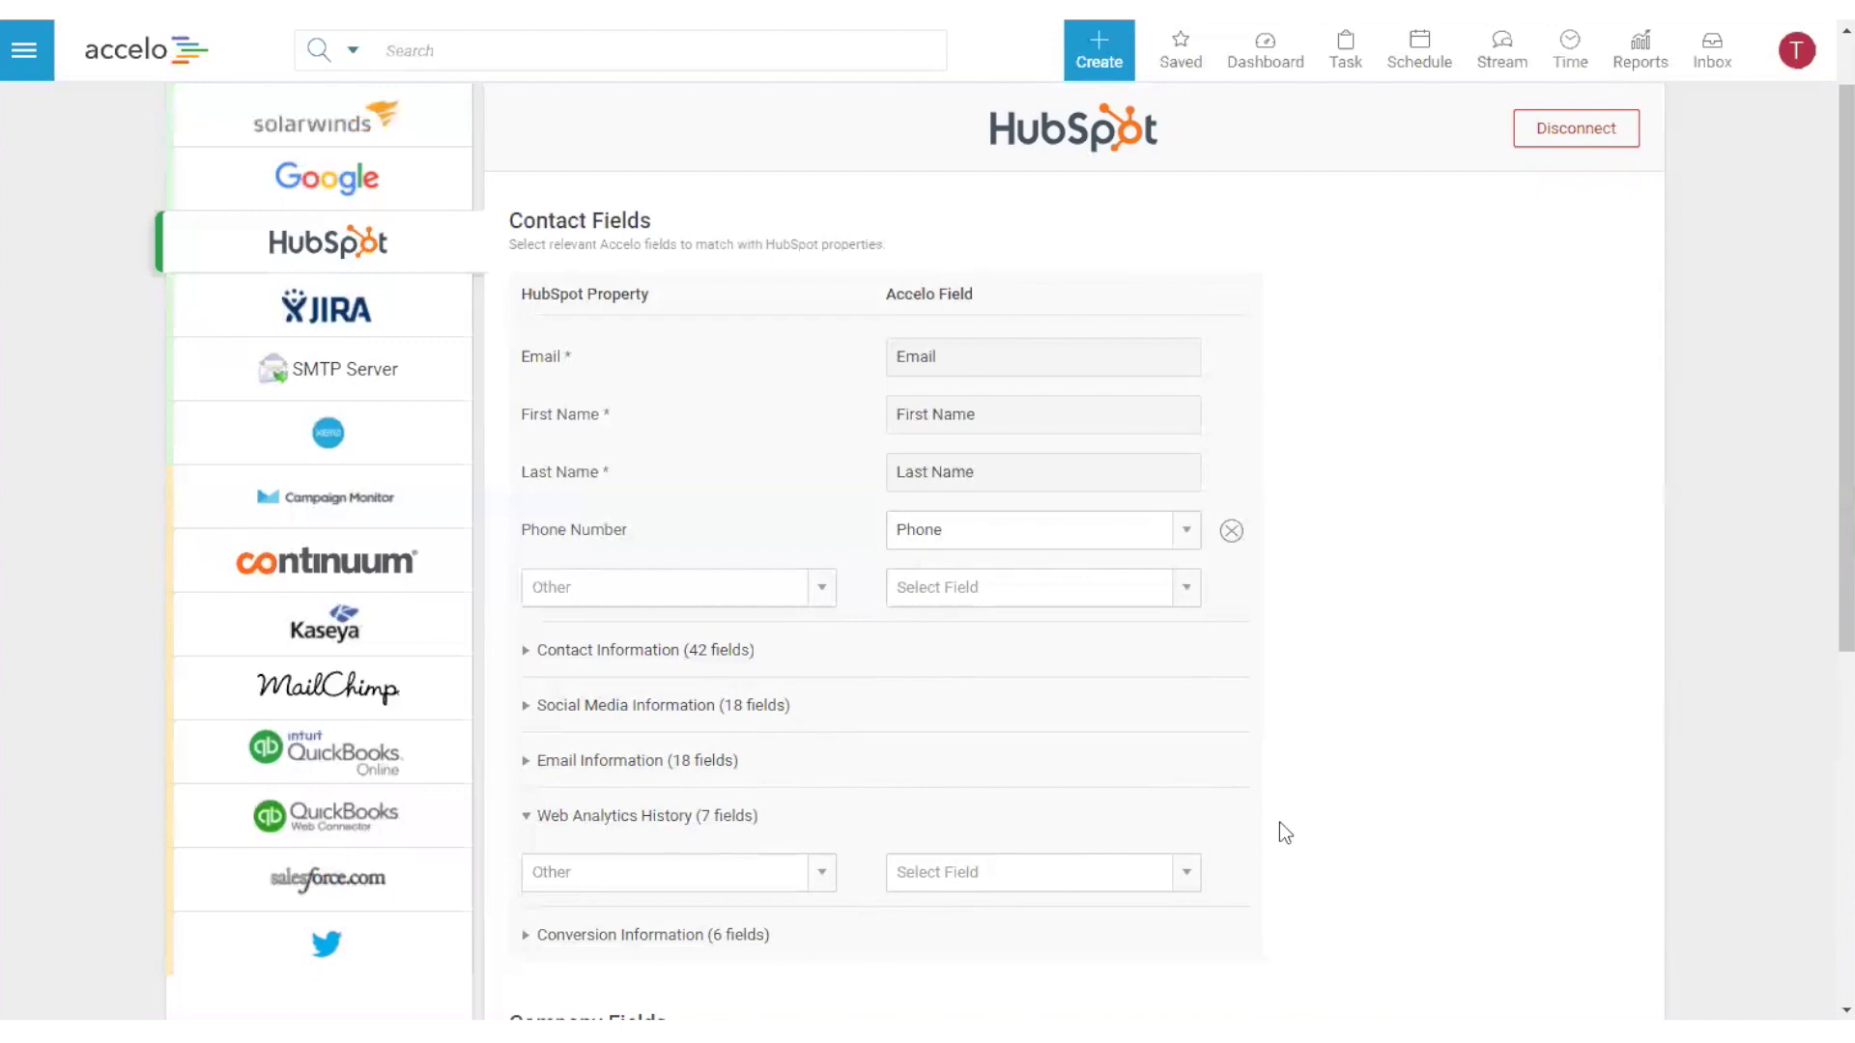
# - Expand Social Media Information and browse its HubSpot property list without choosing one
pyautogui.click(529, 706)
pyautogui.scroll(-2, 628, 773)
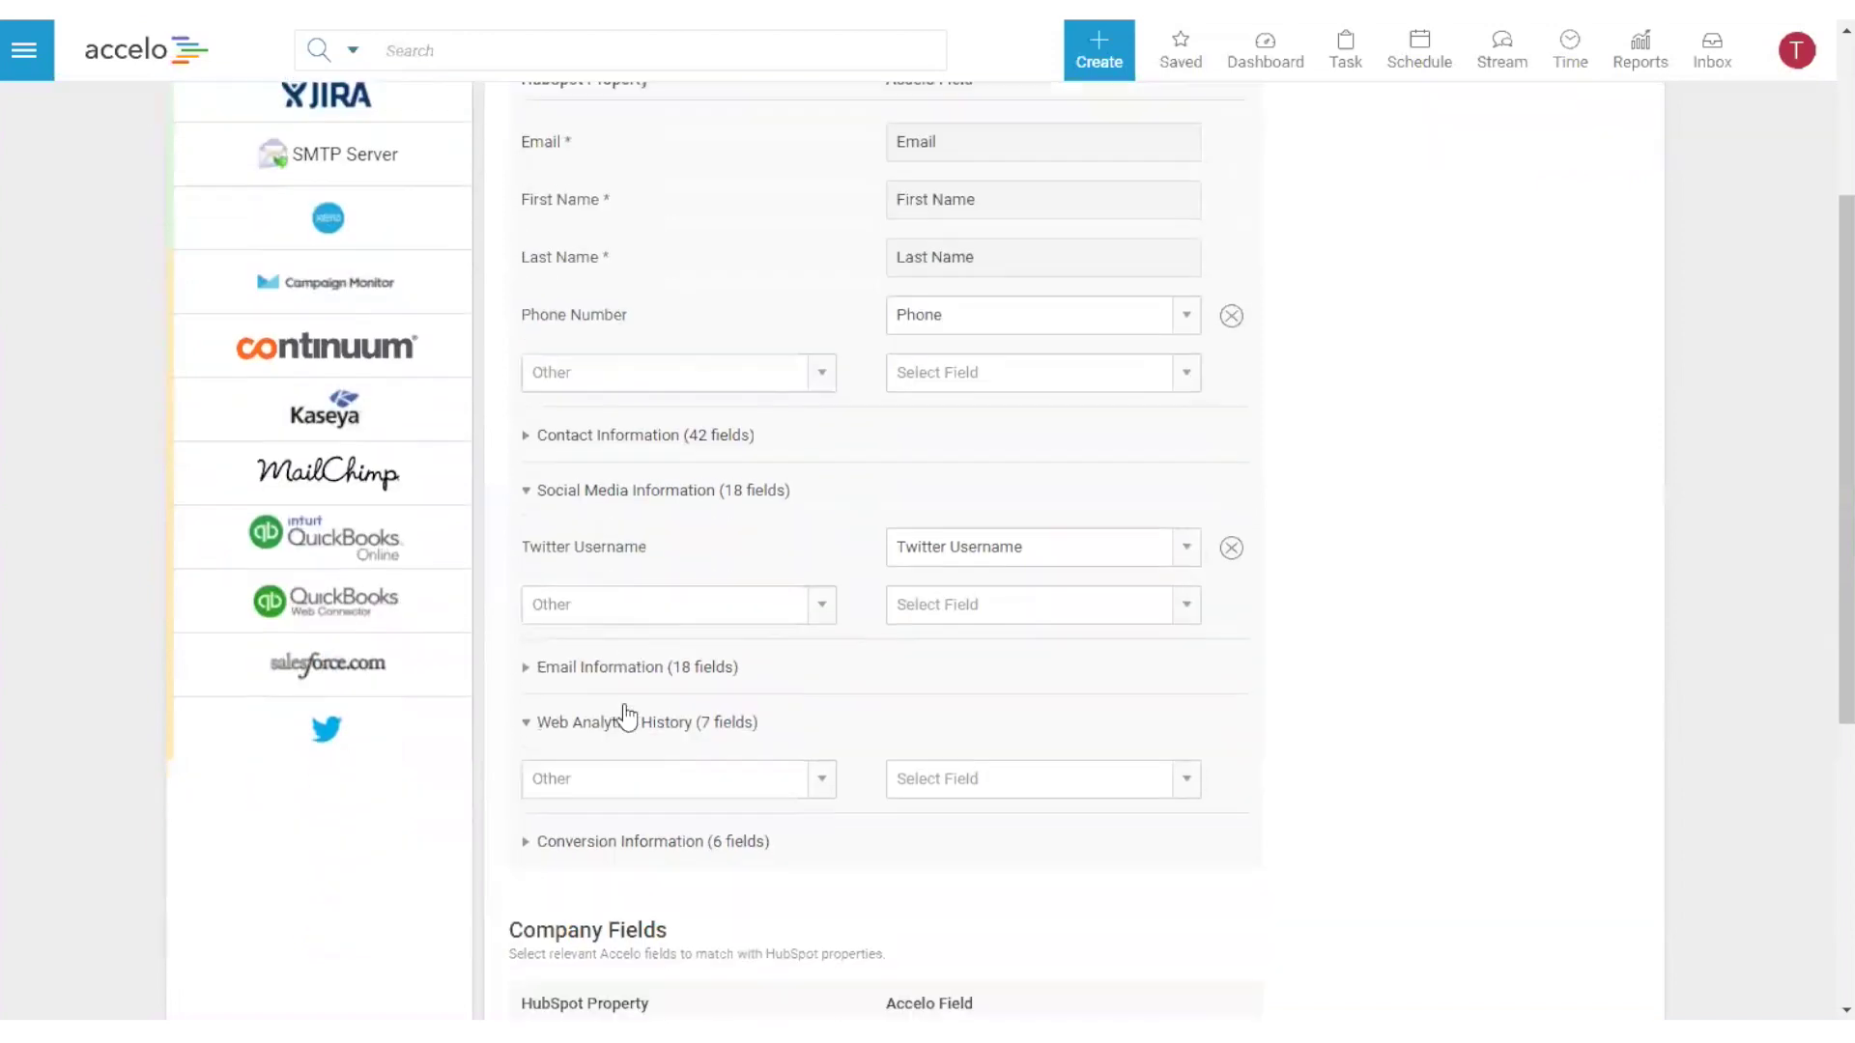
pyautogui.scroll(-1, 676, 676)
pyautogui.click(823, 572)
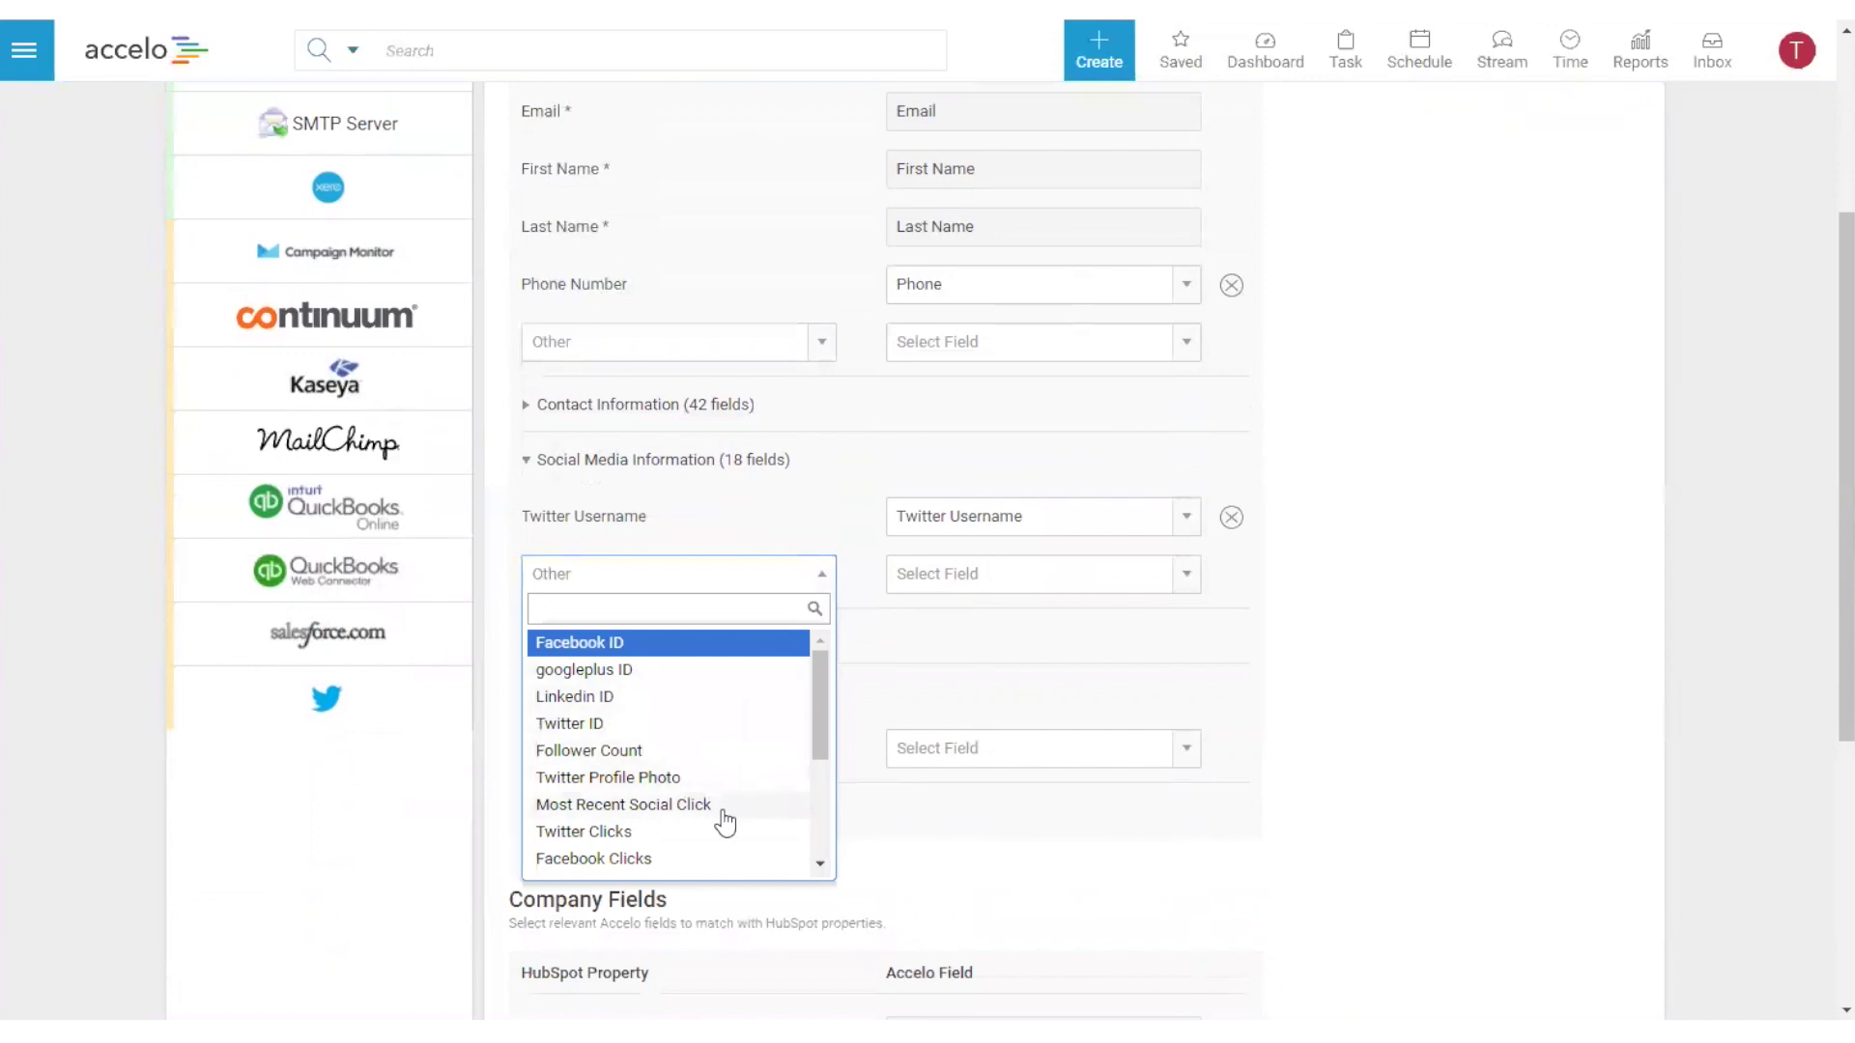
pyautogui.scroll(-5, 675, 817)
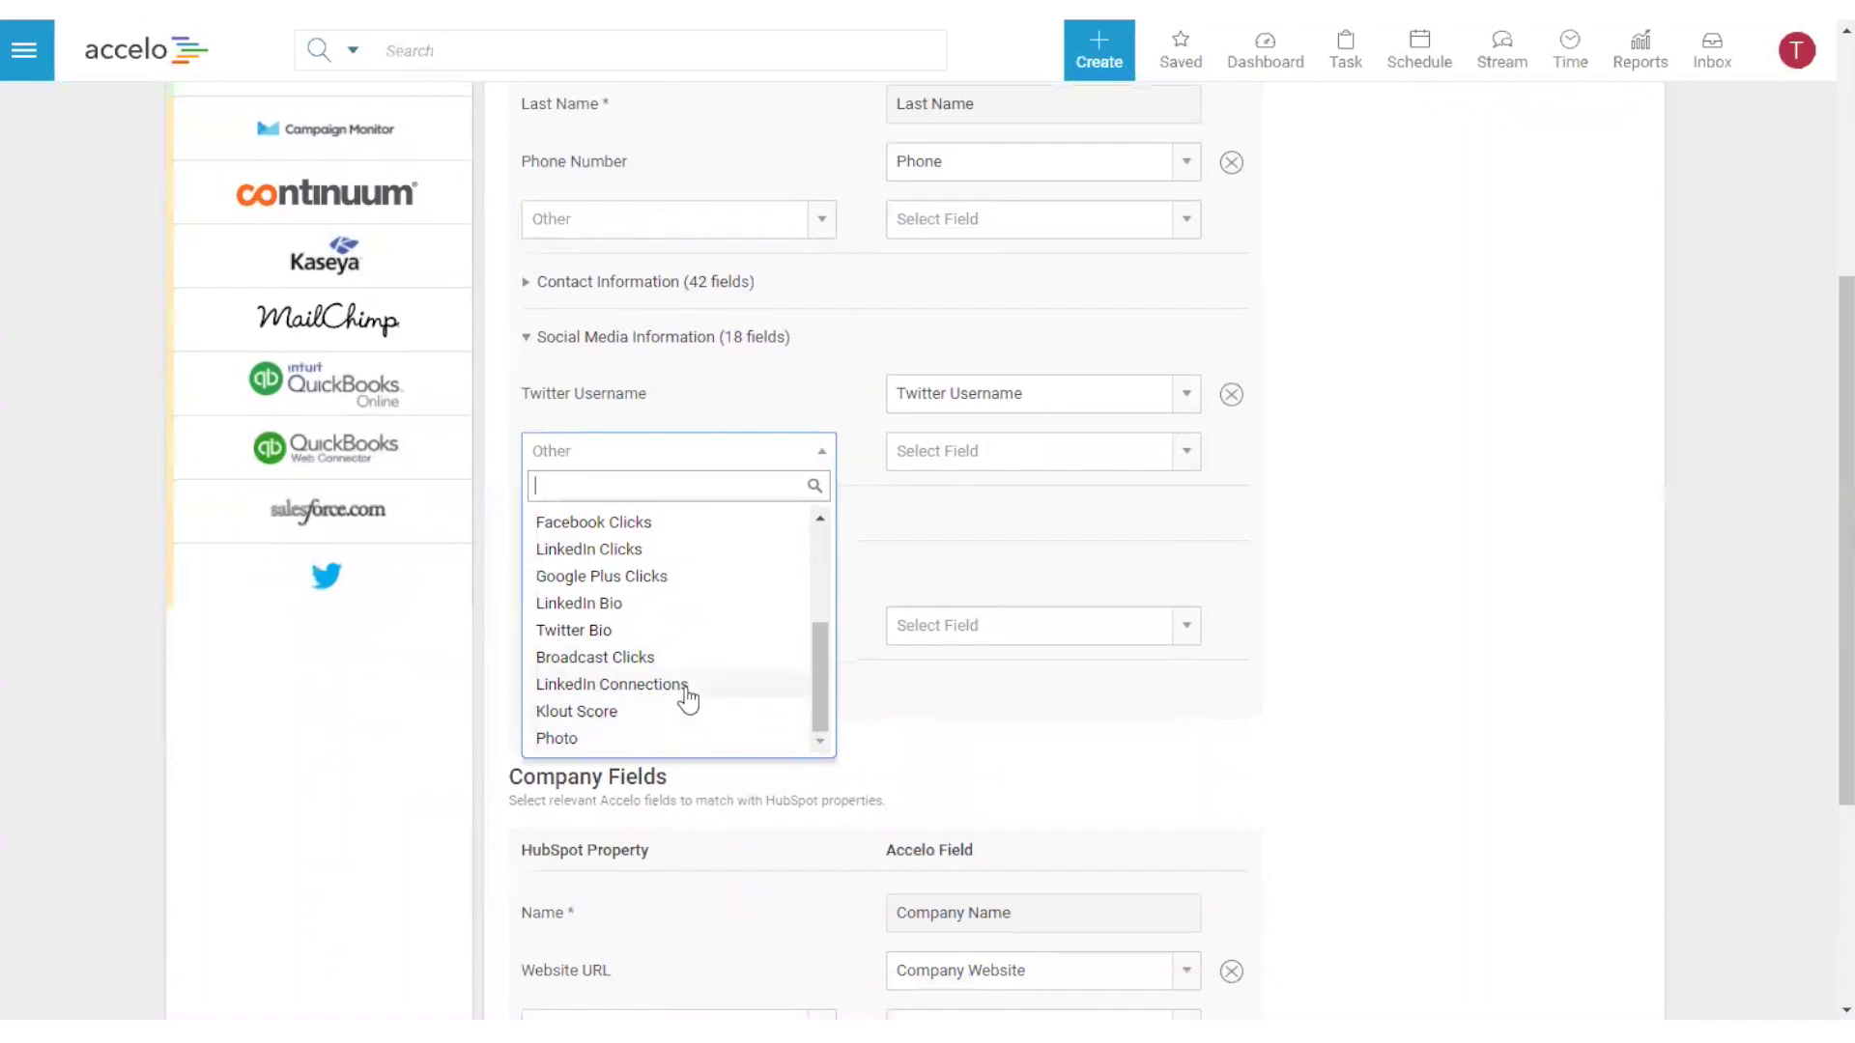
pyautogui.click(1319, 458)
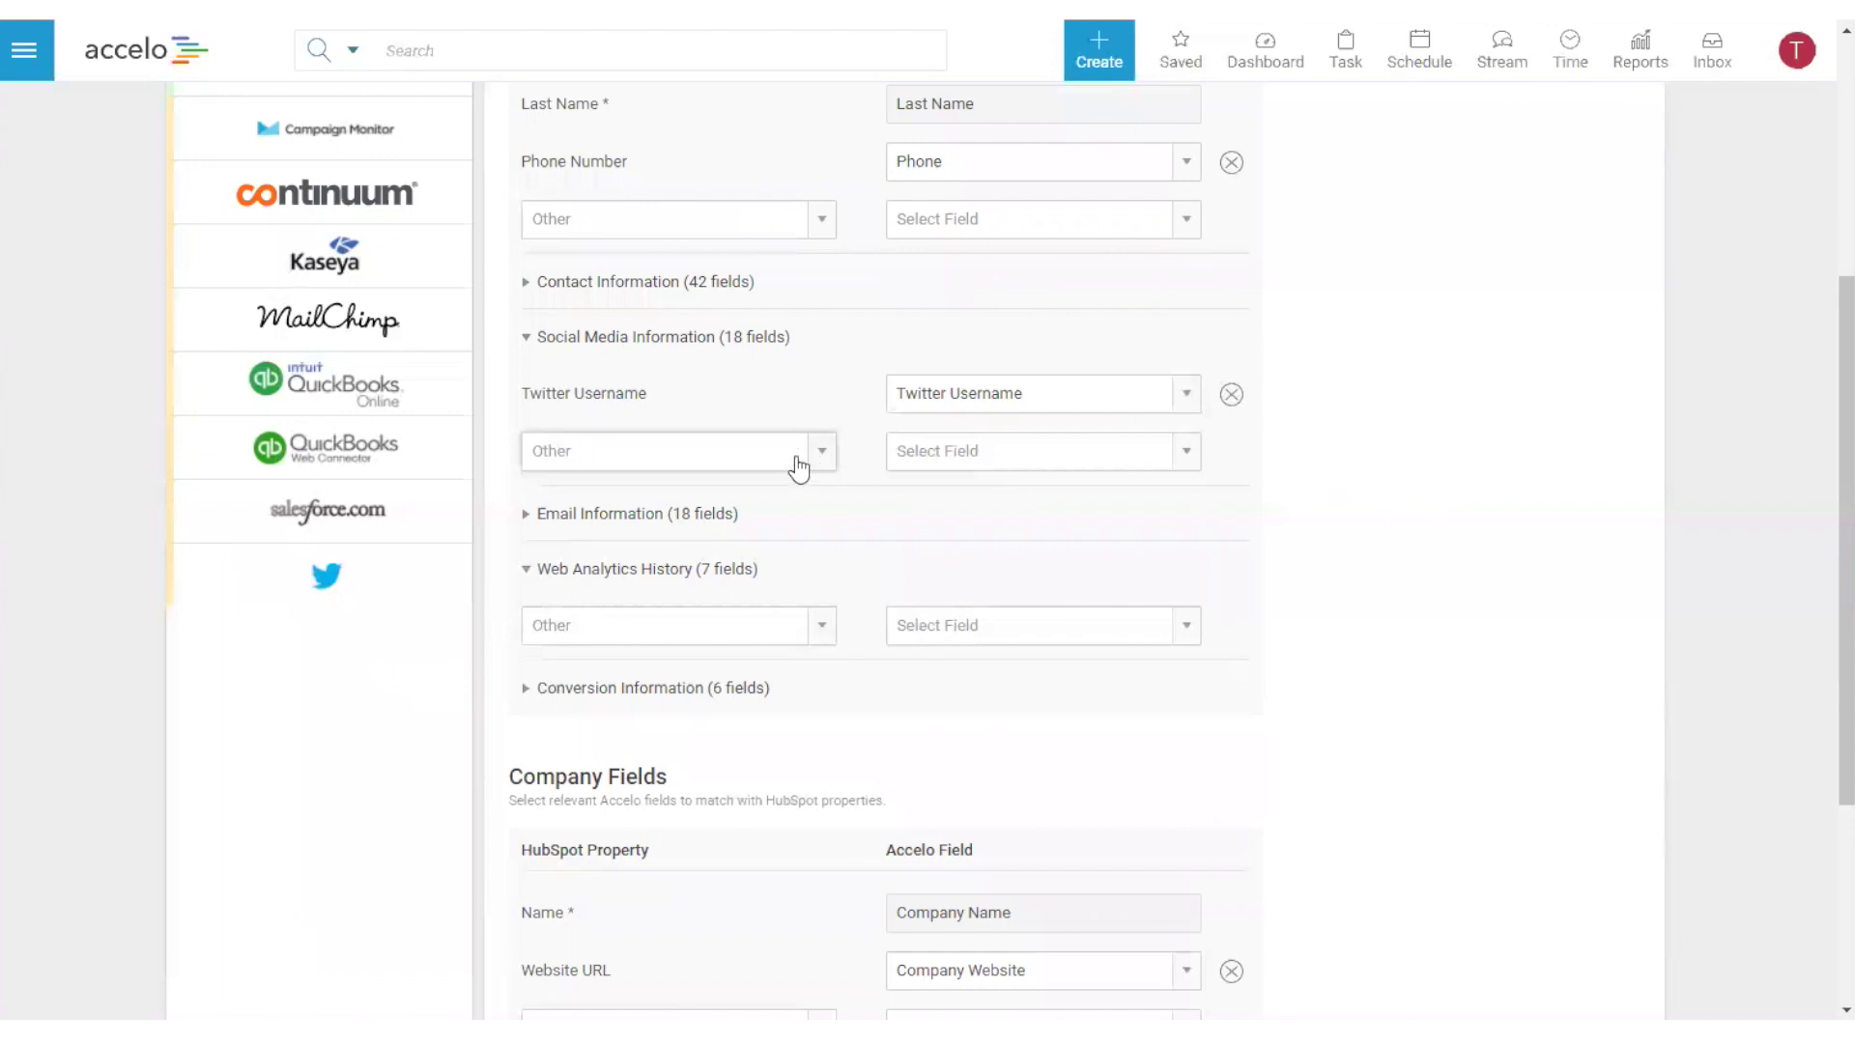
# - Cancel the field mapping editor, leaving 15 contact and 9 company fields mapped
pyautogui.scroll(-3, 1443, 522)
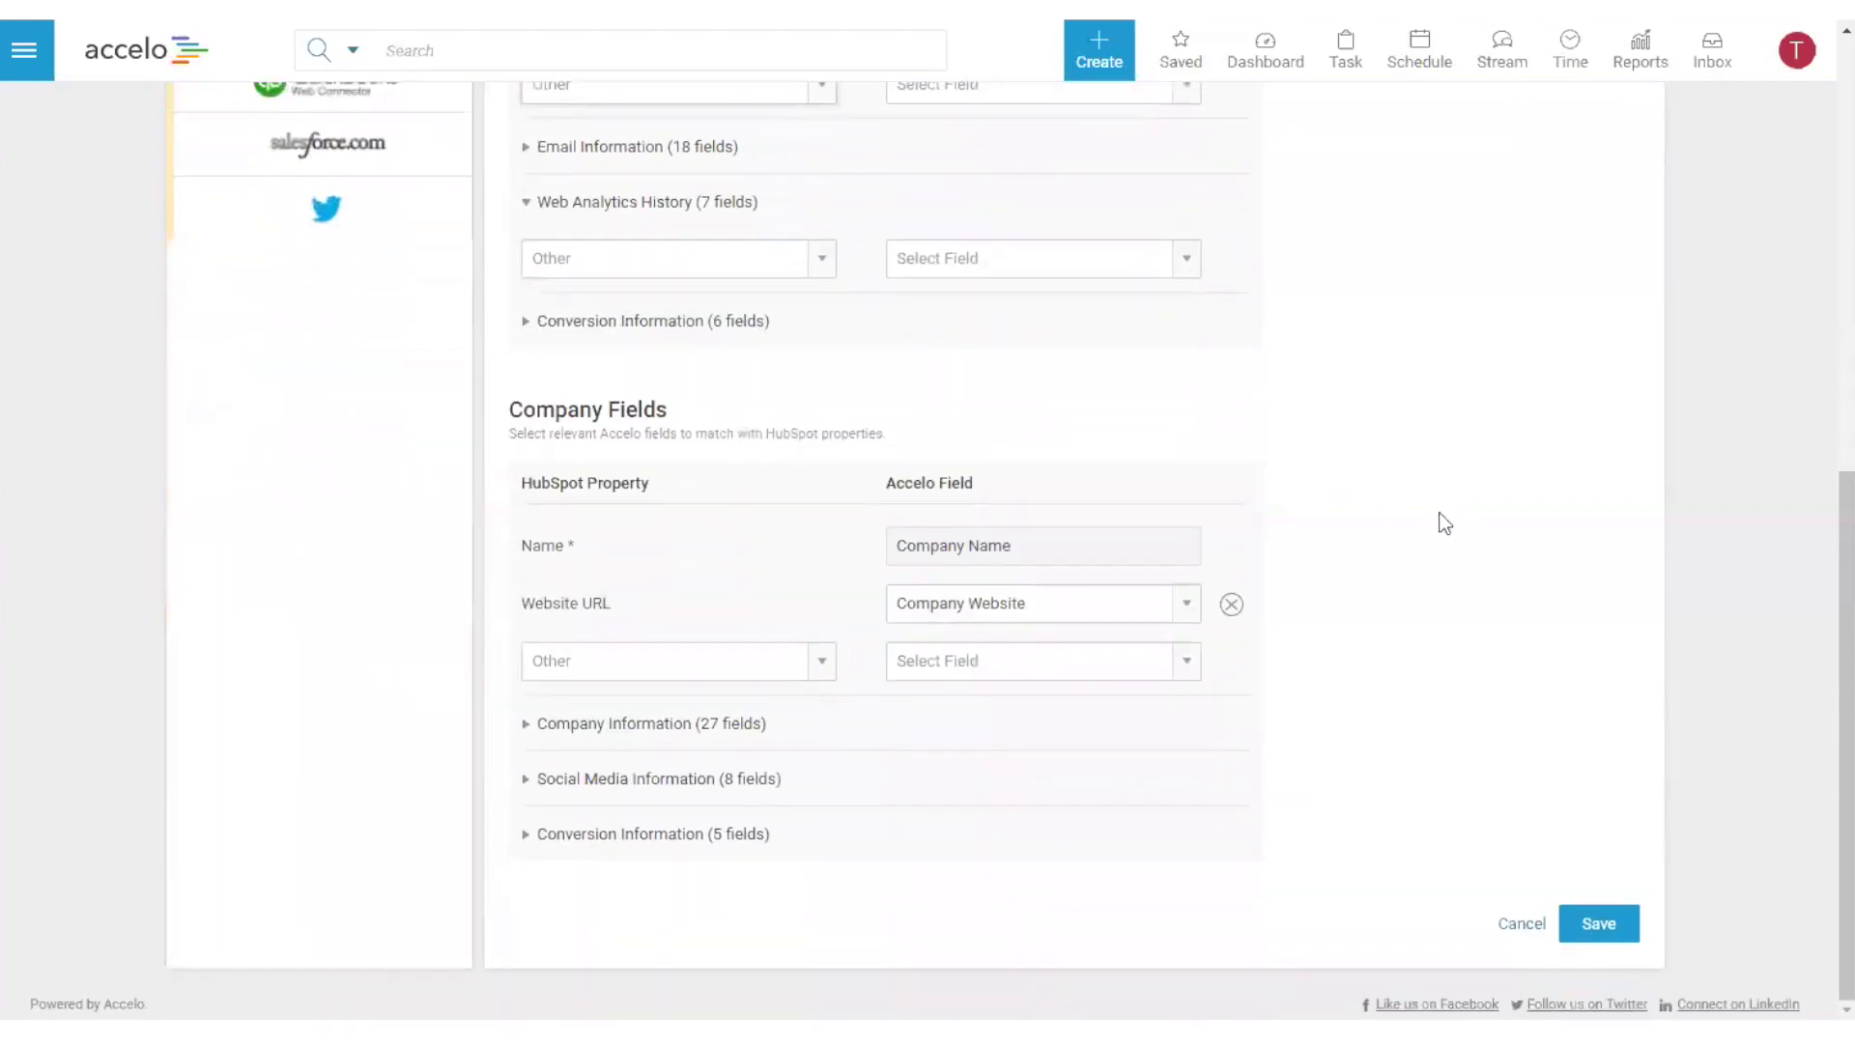
pyautogui.scroll(5, 1047, 497)
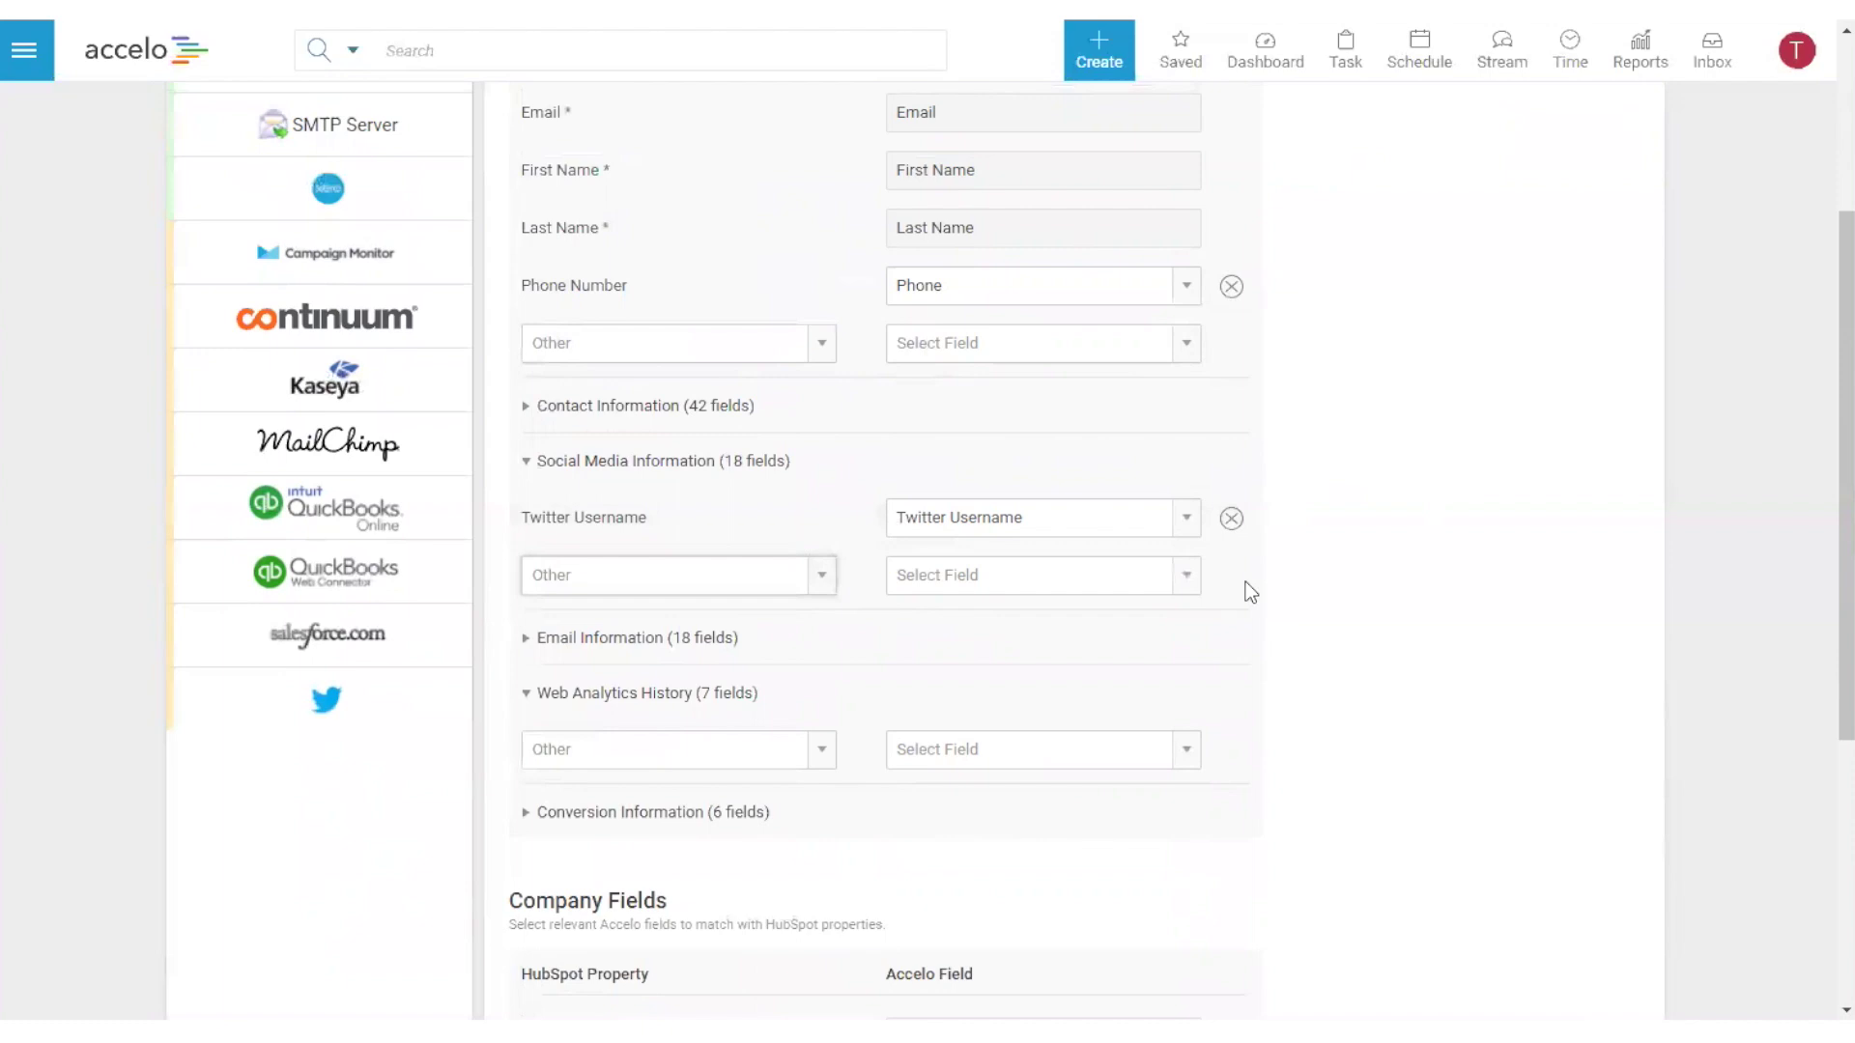
pyautogui.scroll(-5, 1350, 589)
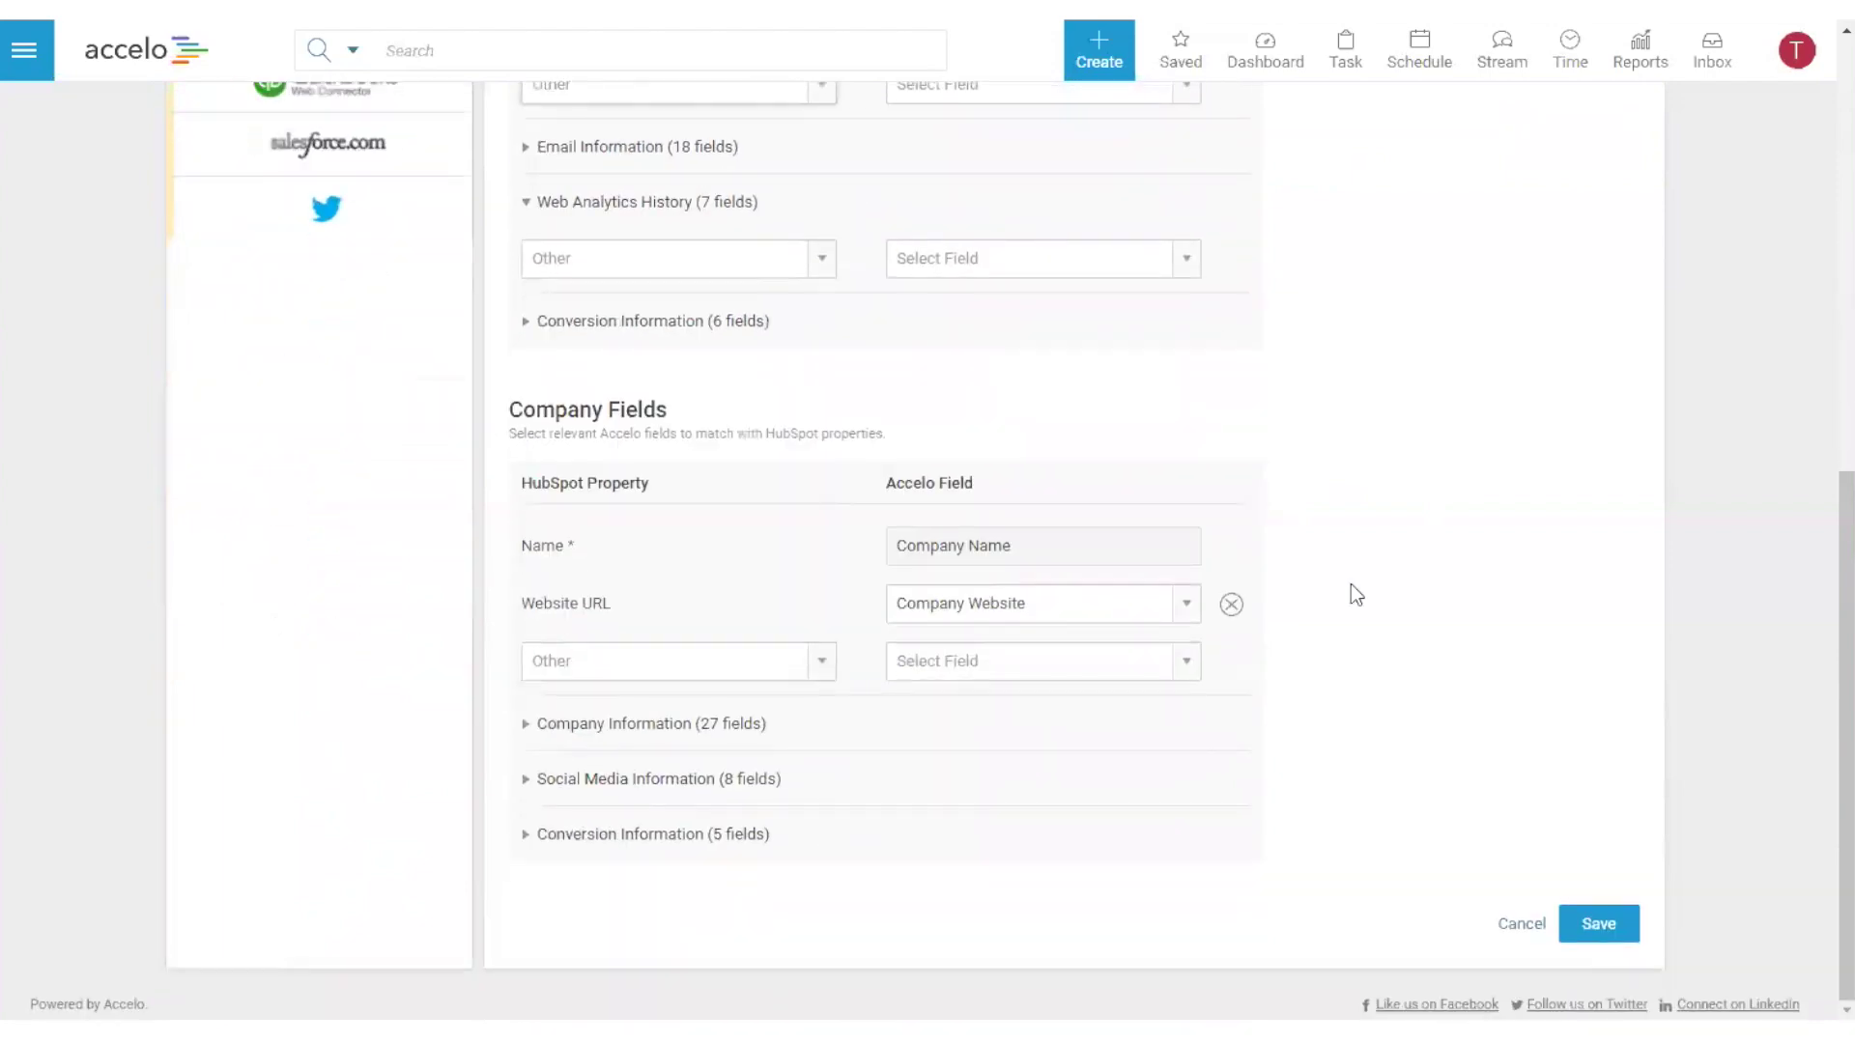
pyautogui.click(1524, 930)
pyautogui.scroll(-5, 1230, 373)
pyautogui.scroll(3, 1216, 369)
pyautogui.scroll(4, 1215, 369)
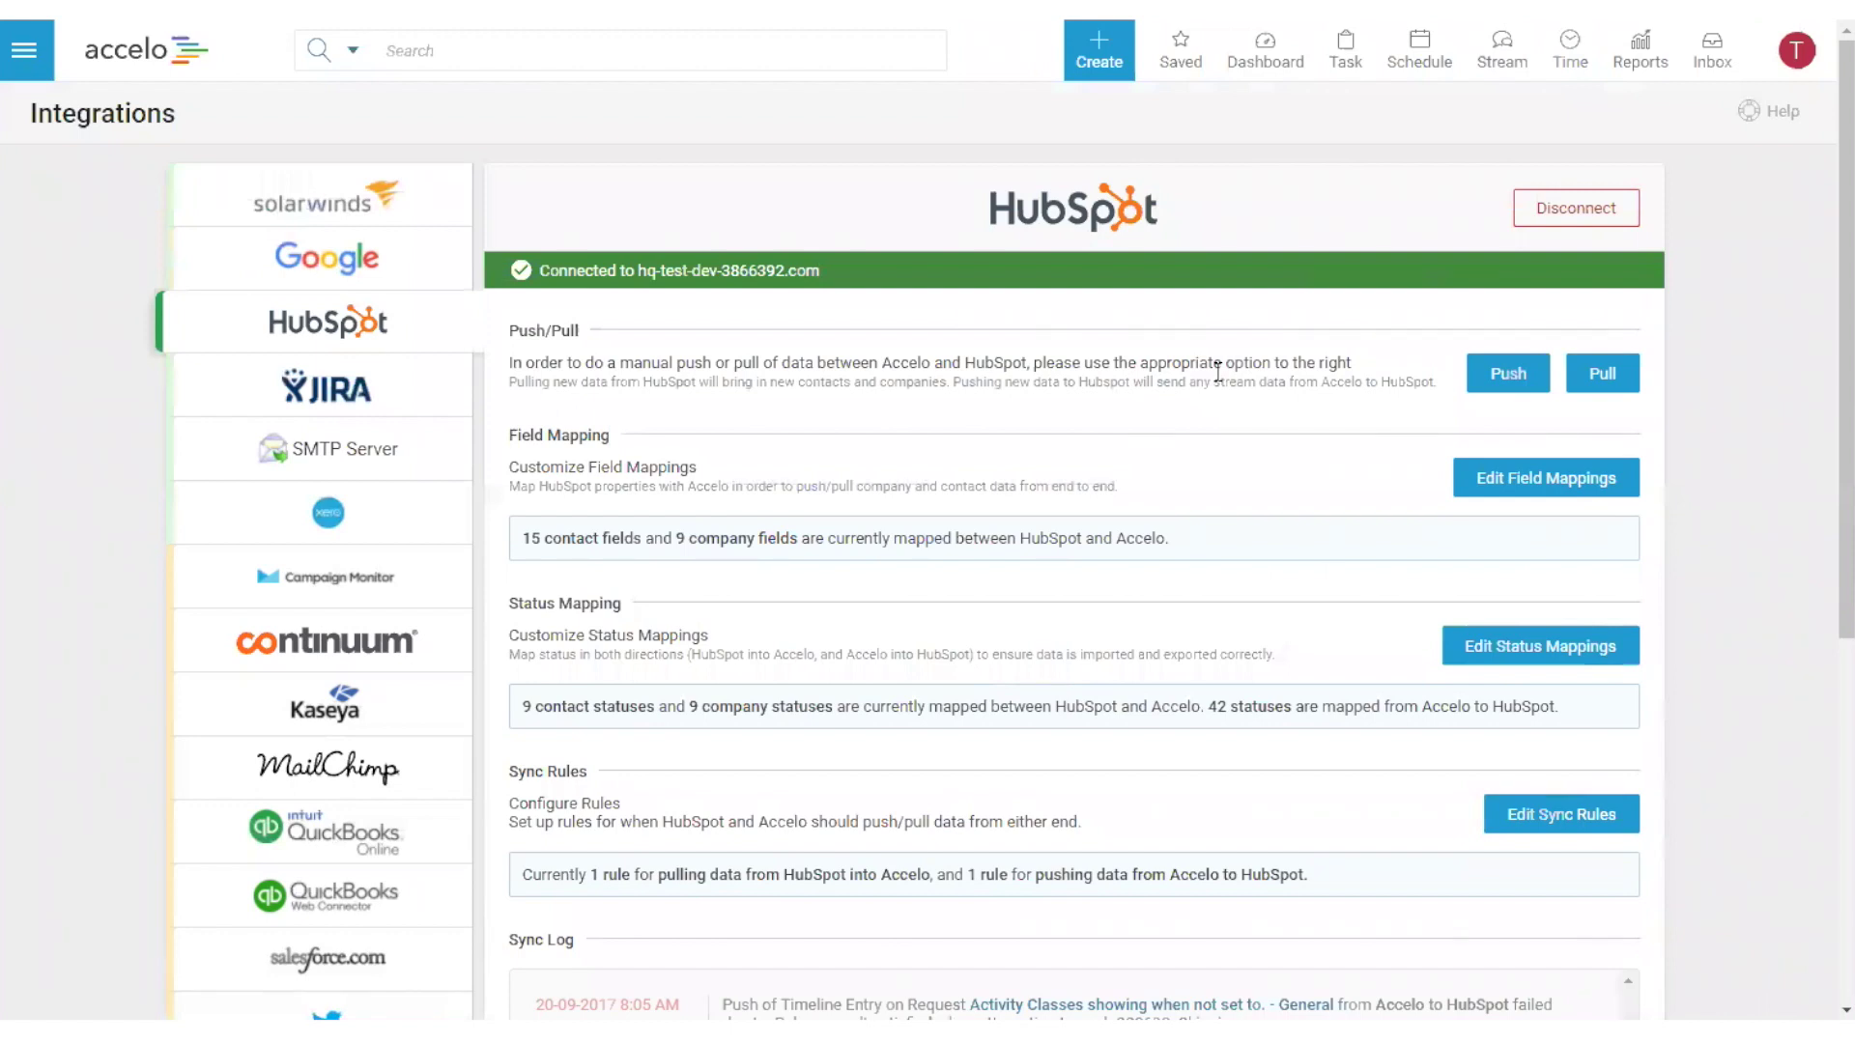
# - Point out the Status Mapping section and open the status mapping editor
pyautogui.moveTo(511, 602); pyautogui.dragTo(618, 603)
pyautogui.click(613, 603)
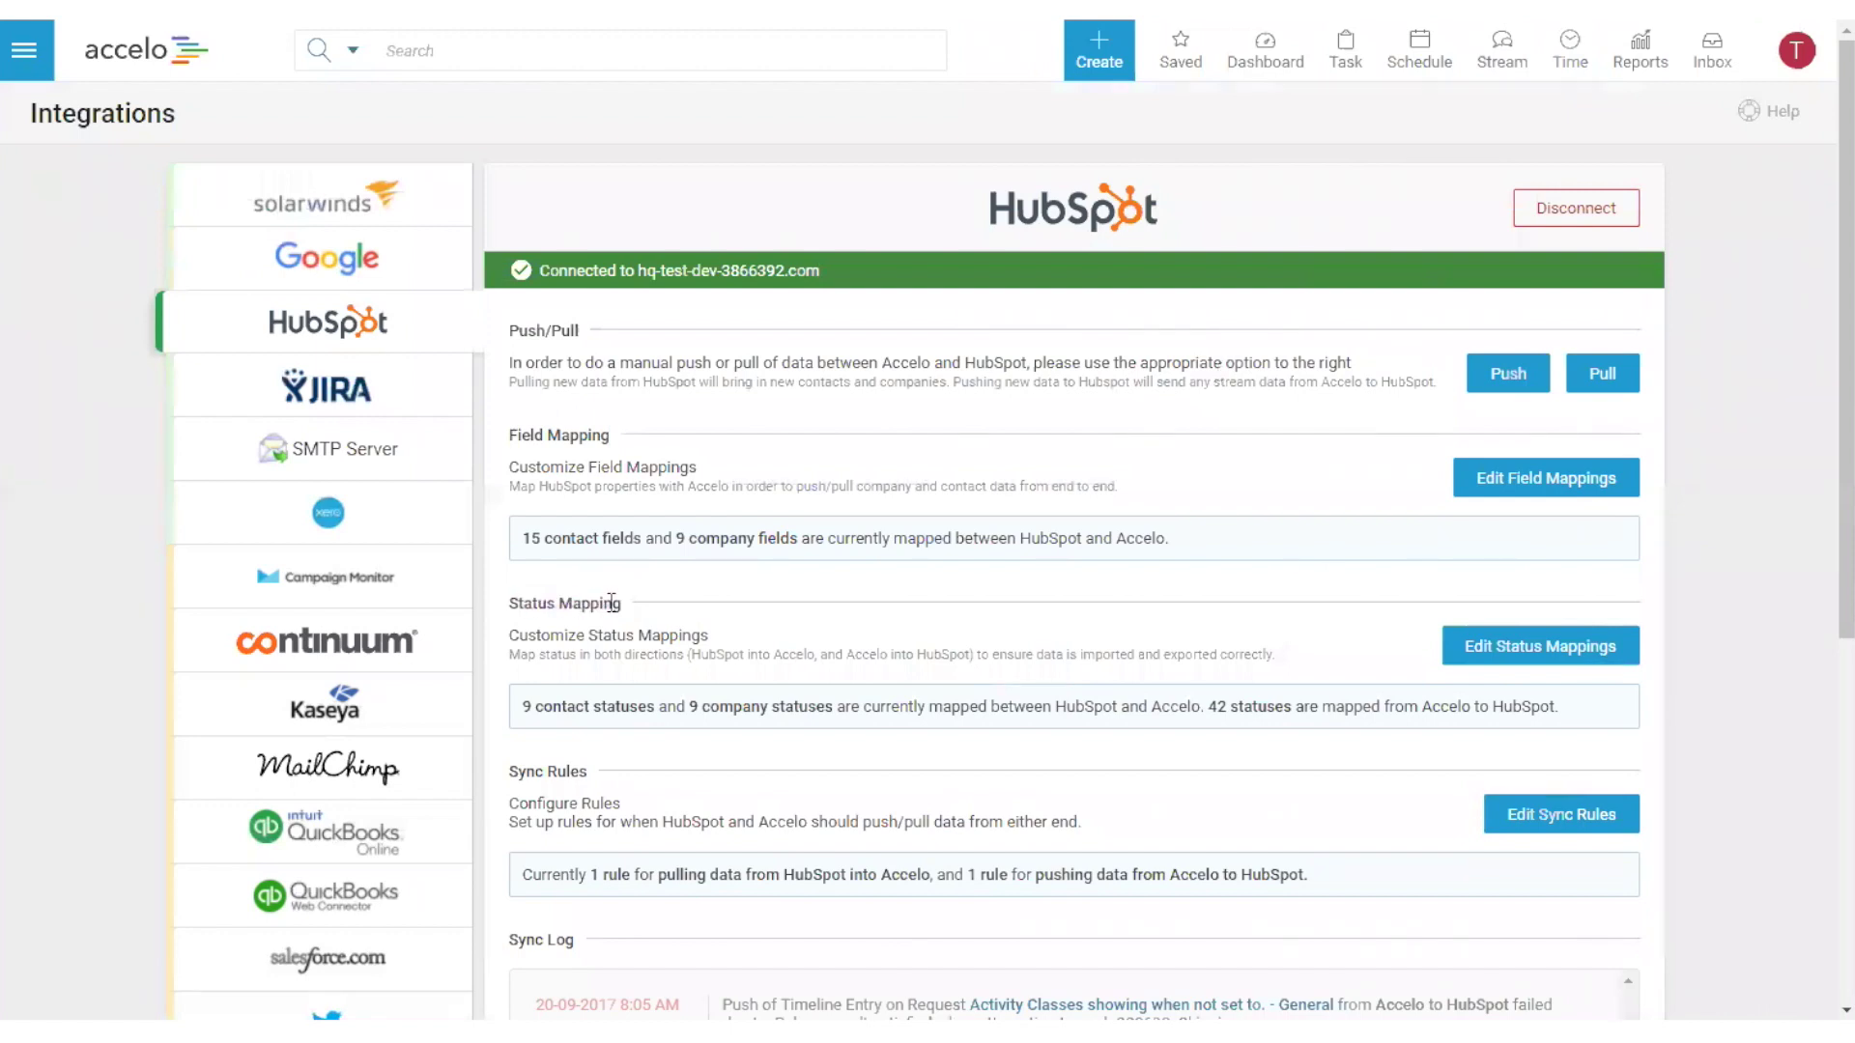
pyautogui.click(1475, 666)
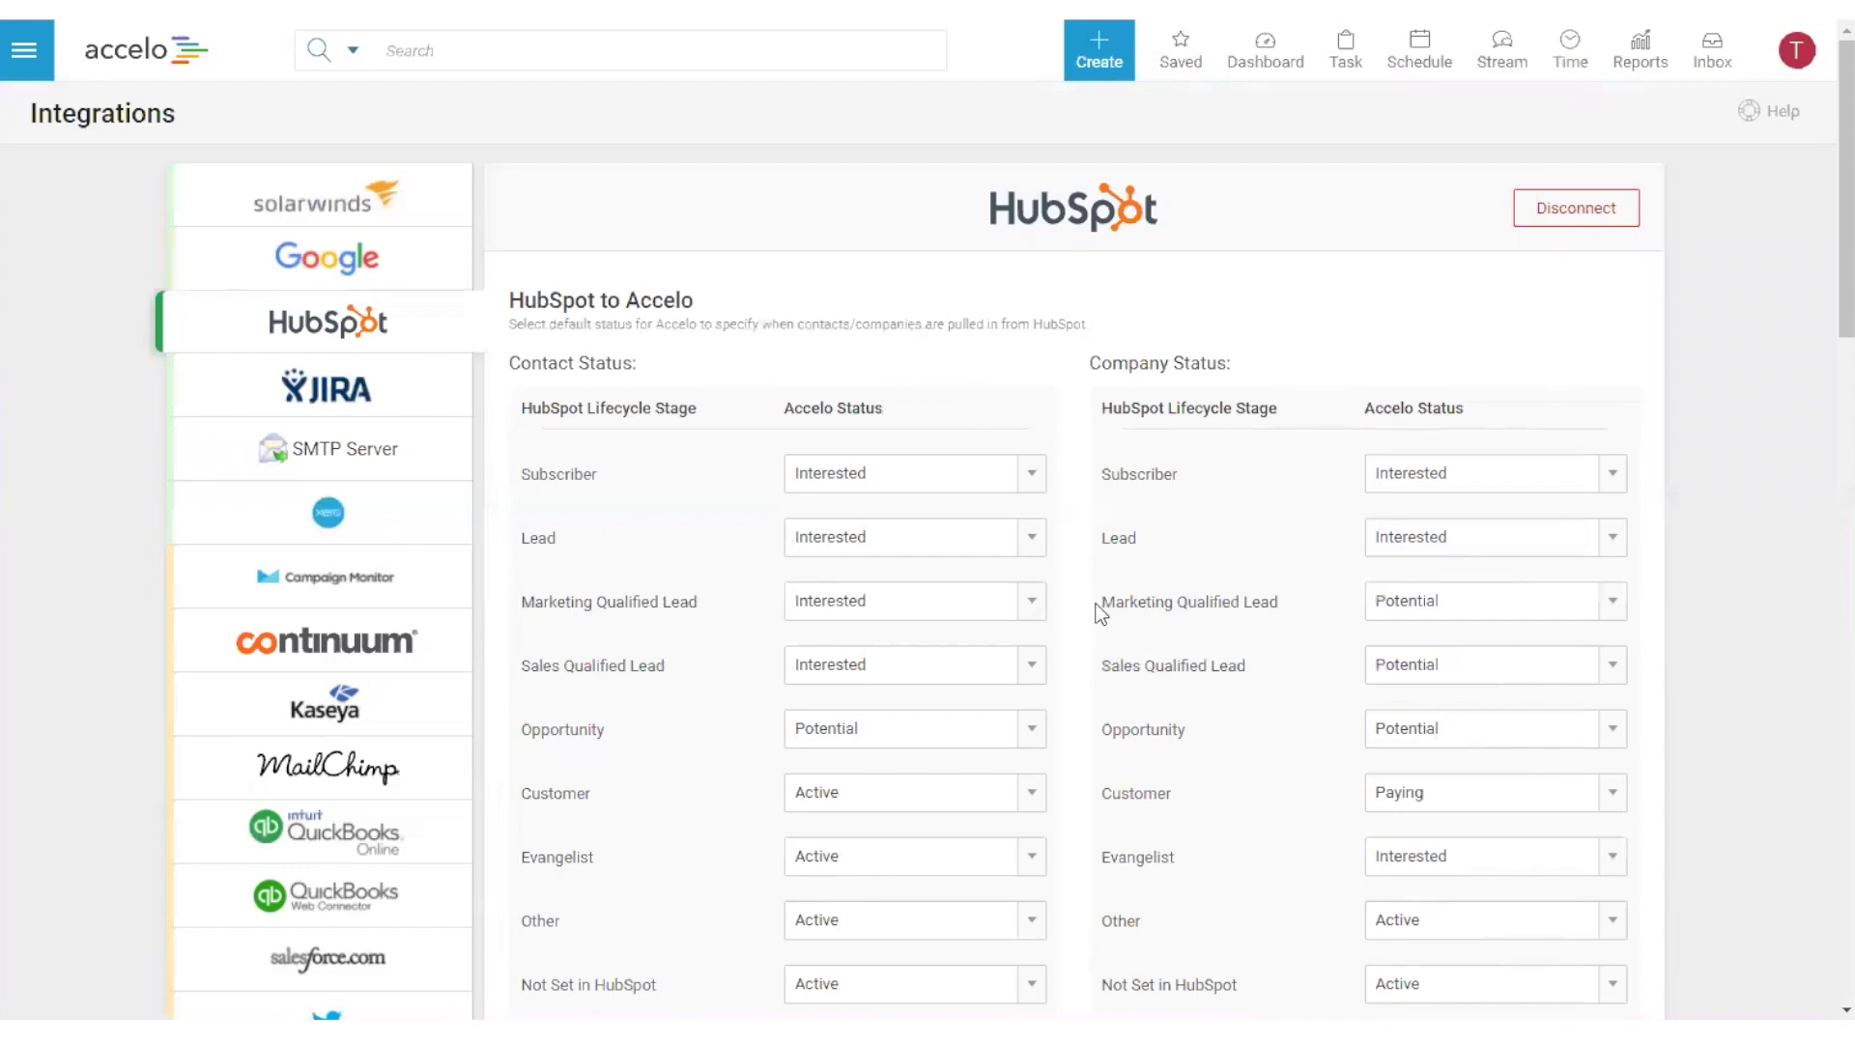
# - Point out the HubSpot Lifecycle Stage and Accelo Status columns both ways, then cancel without saving
pyautogui.moveTo(541, 408); pyautogui.dragTo(689, 408)
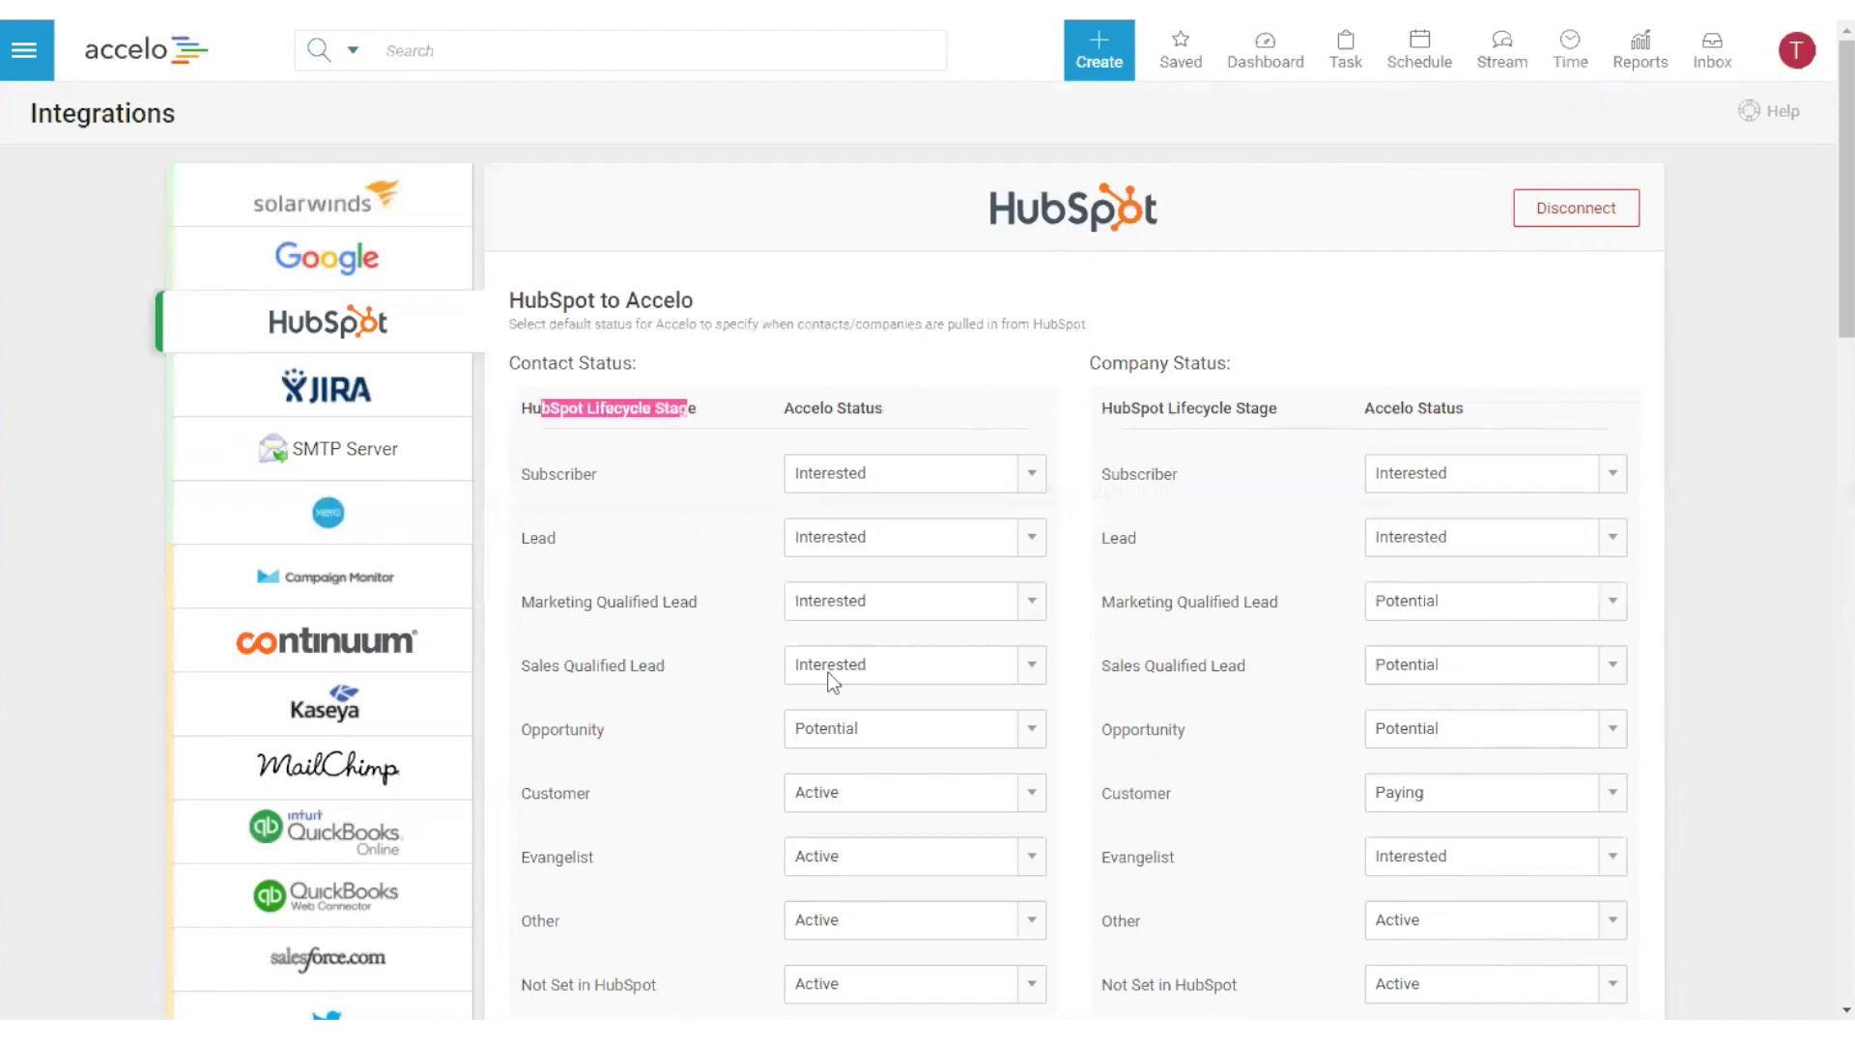
pyautogui.moveTo(812, 408); pyautogui.dragTo(863, 408)
pyautogui.click(865, 409)
pyautogui.scroll(-9, 1220, 522)
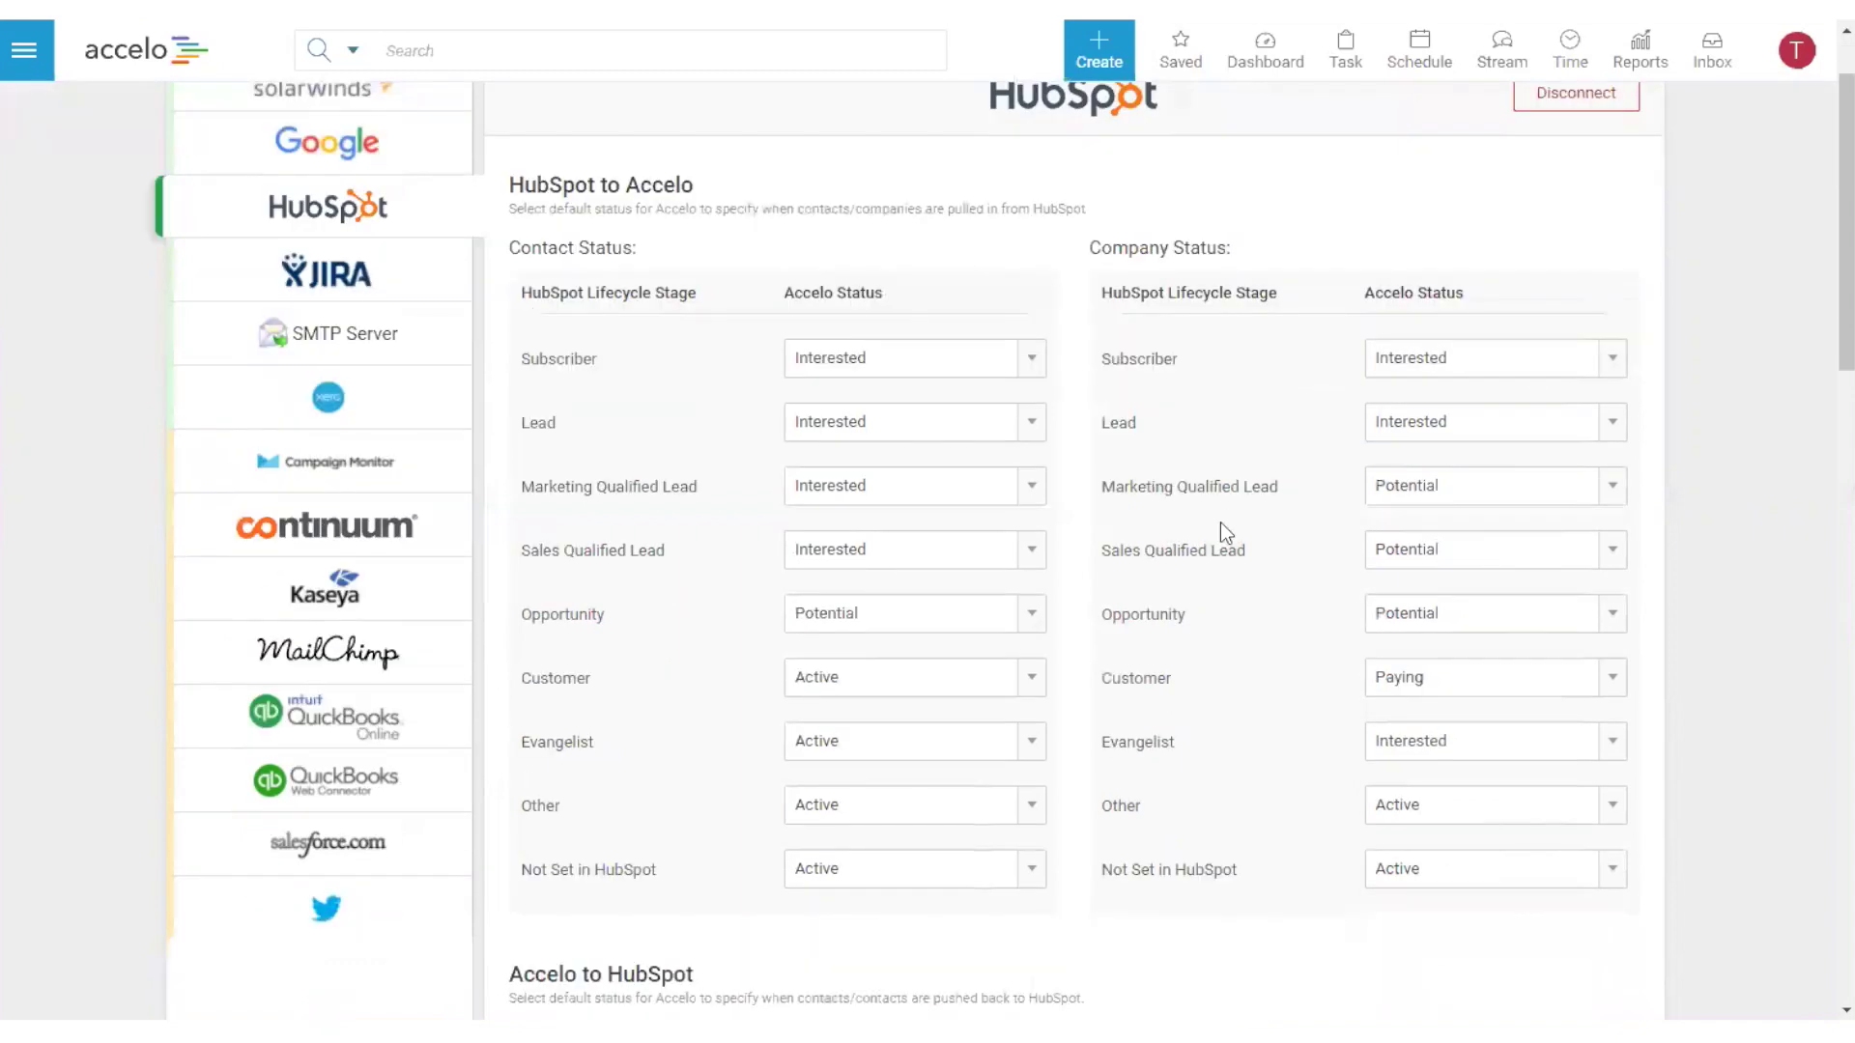
pyautogui.moveTo(543, 338); pyautogui.dragTo(612, 338)
pyautogui.moveTo(795, 339); pyautogui.dragTo(960, 331)
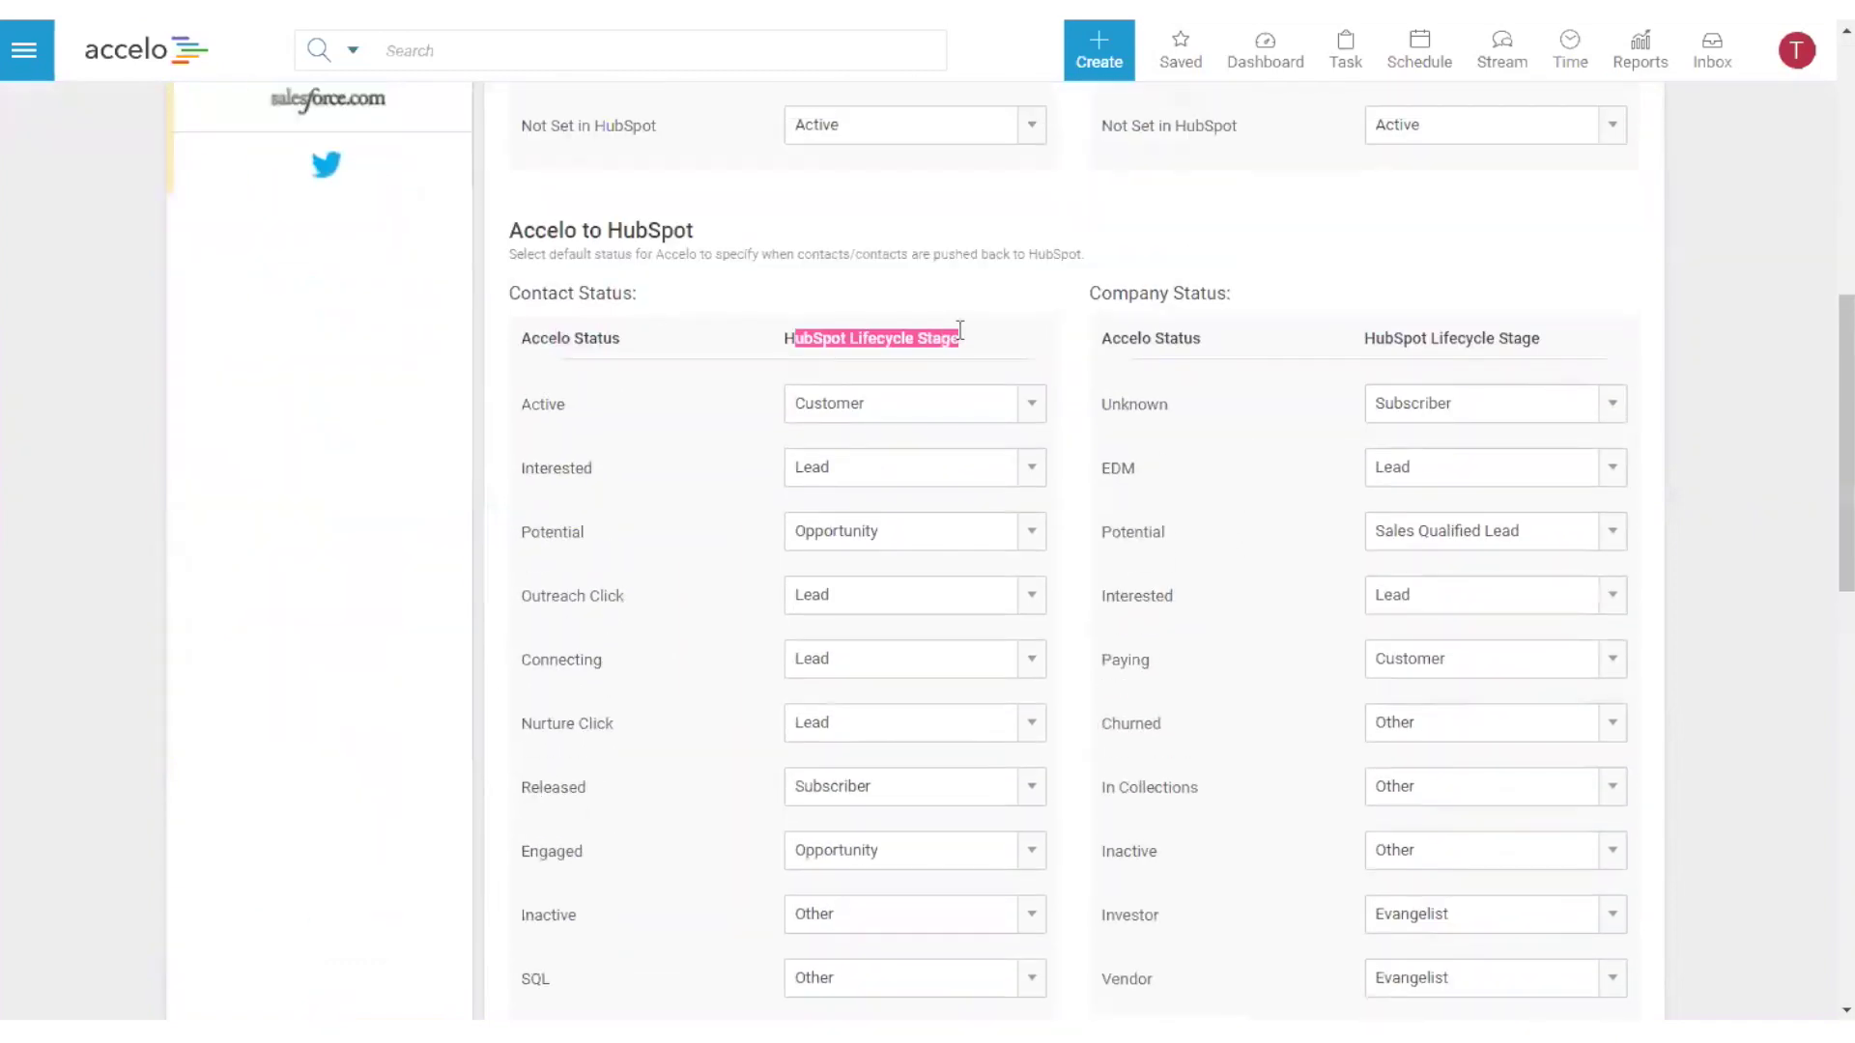
pyautogui.click(977, 319)
pyautogui.scroll(6, 1078, 373)
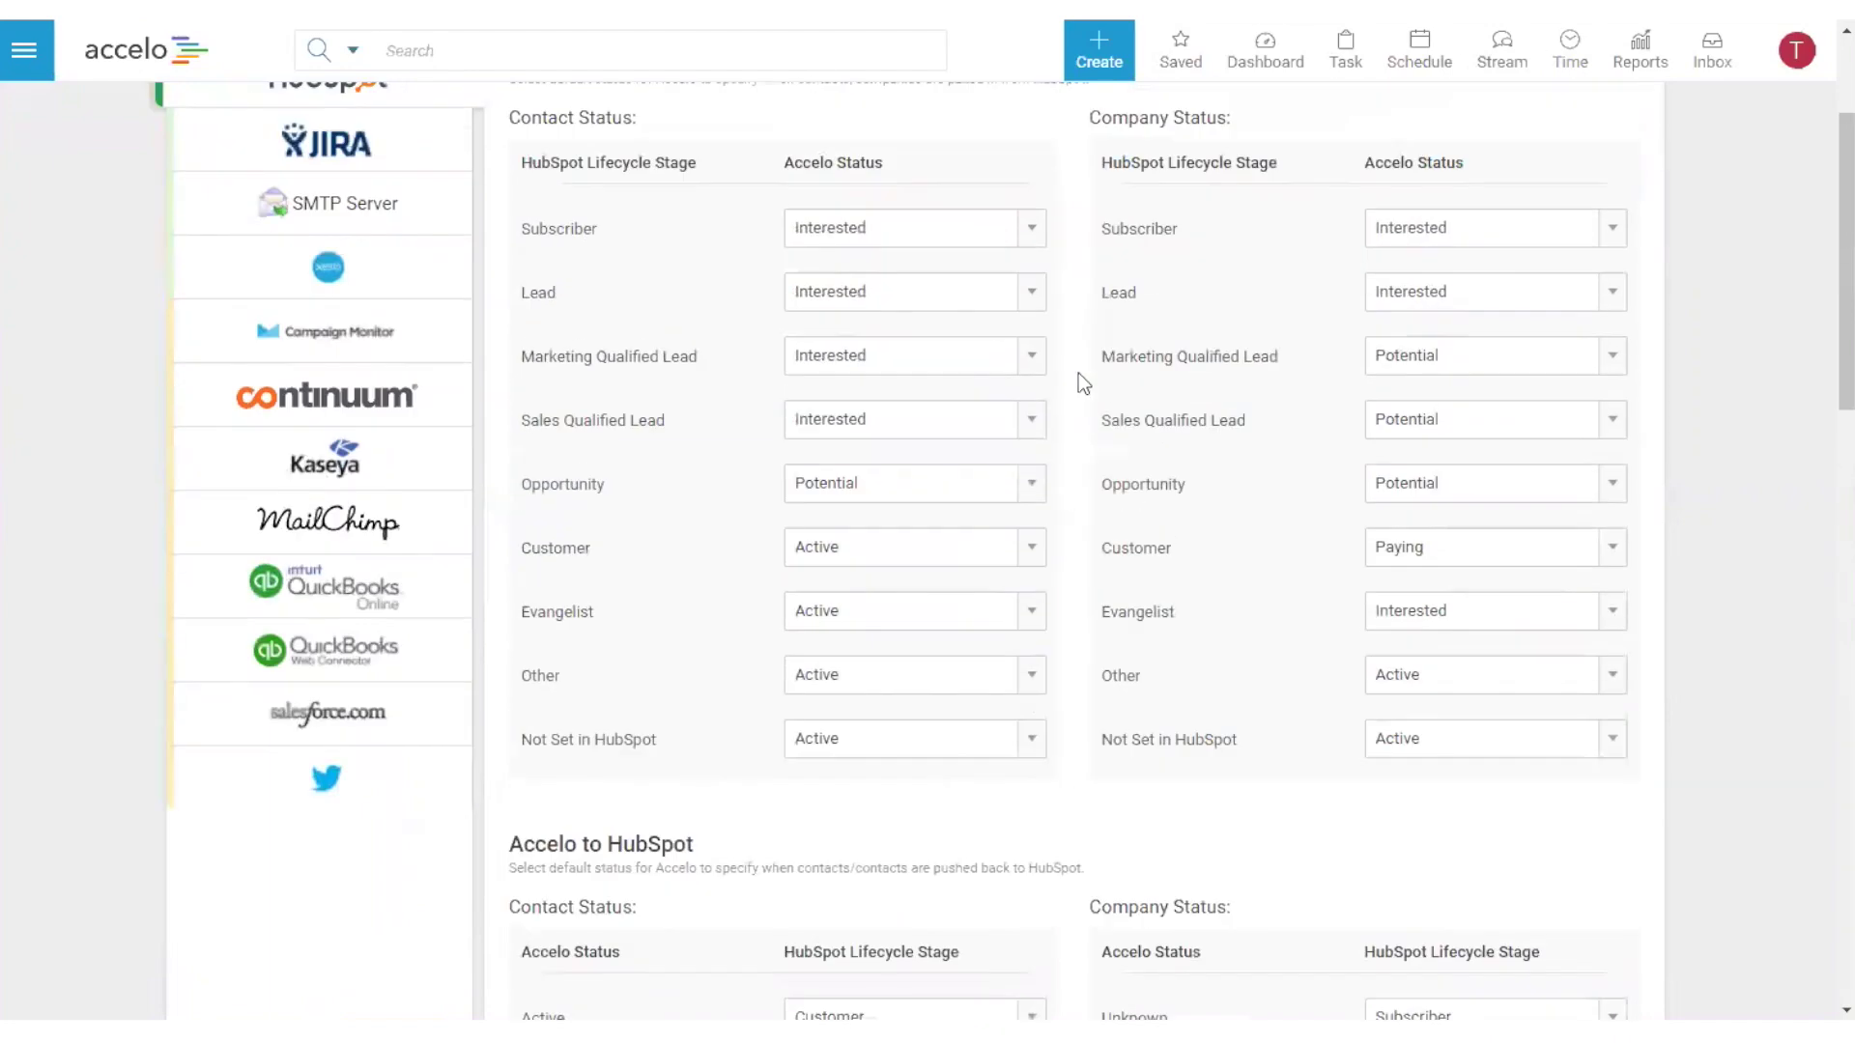
pyautogui.scroll(1, 1078, 373)
pyautogui.scroll(-15, 1078, 373)
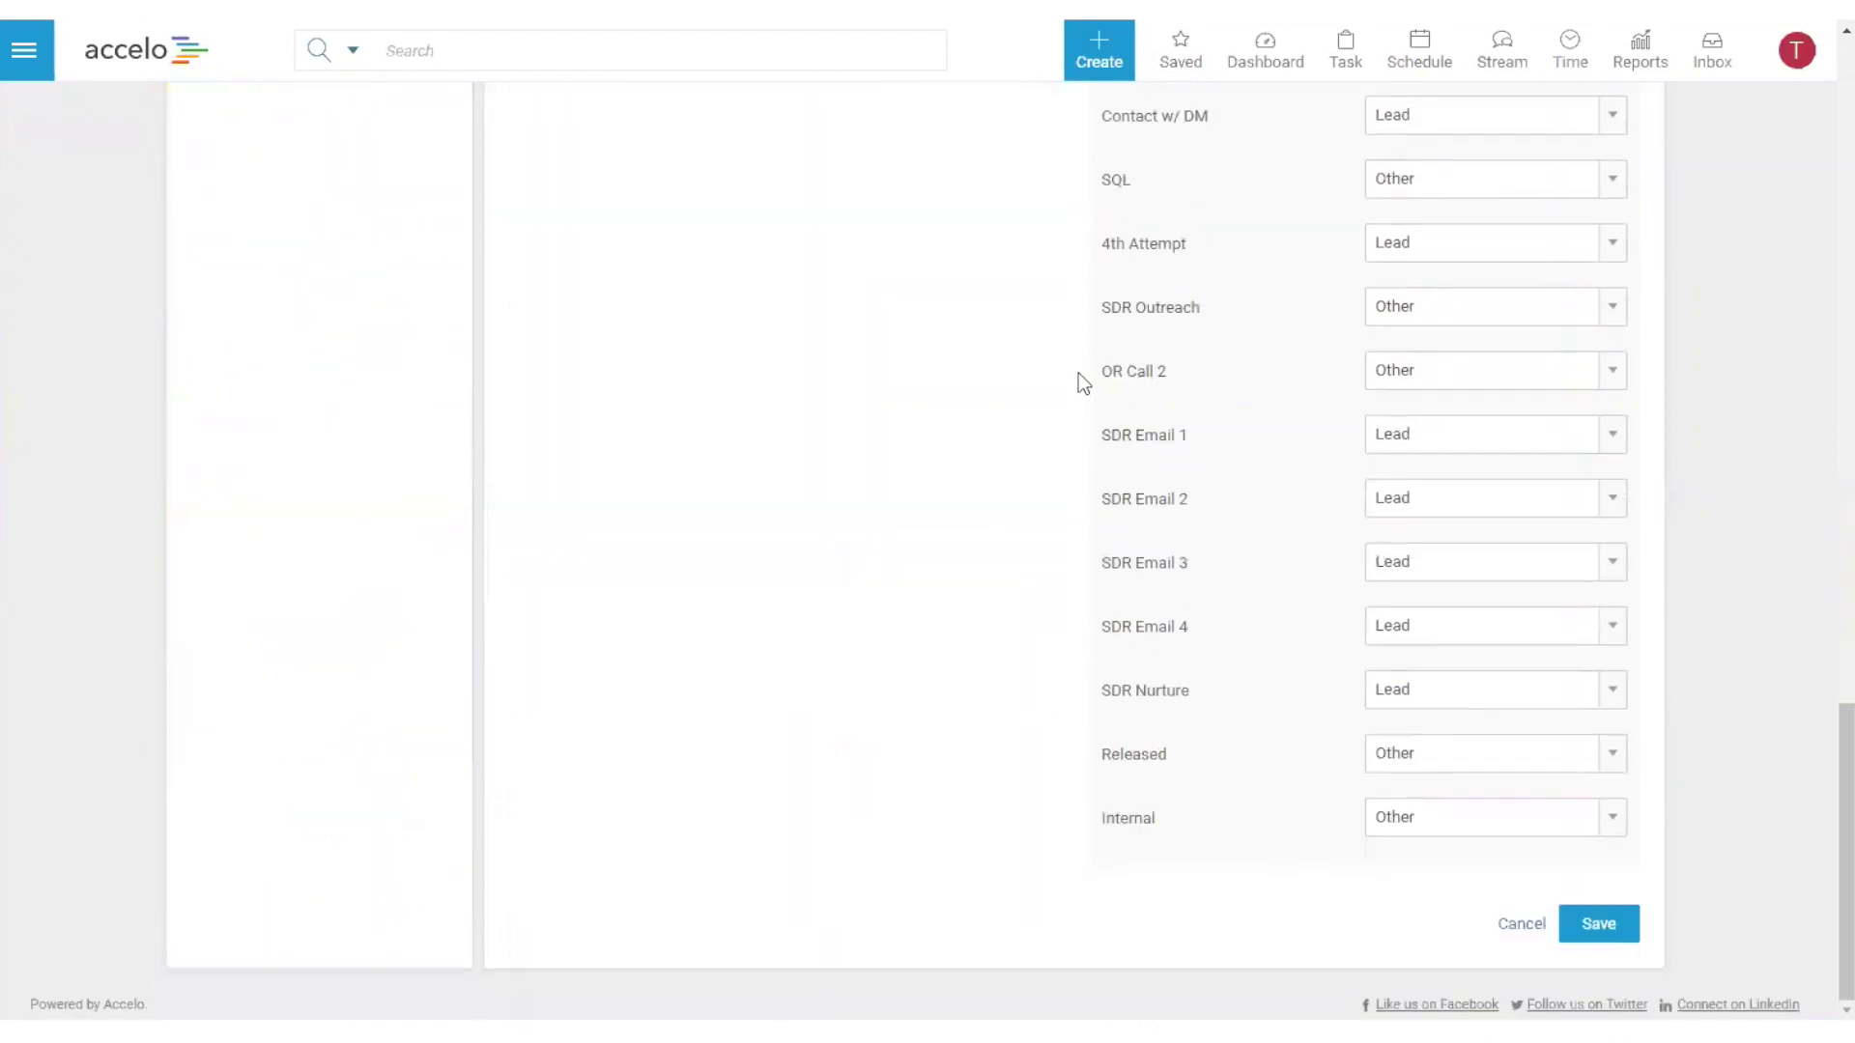
pyautogui.click(1522, 925)
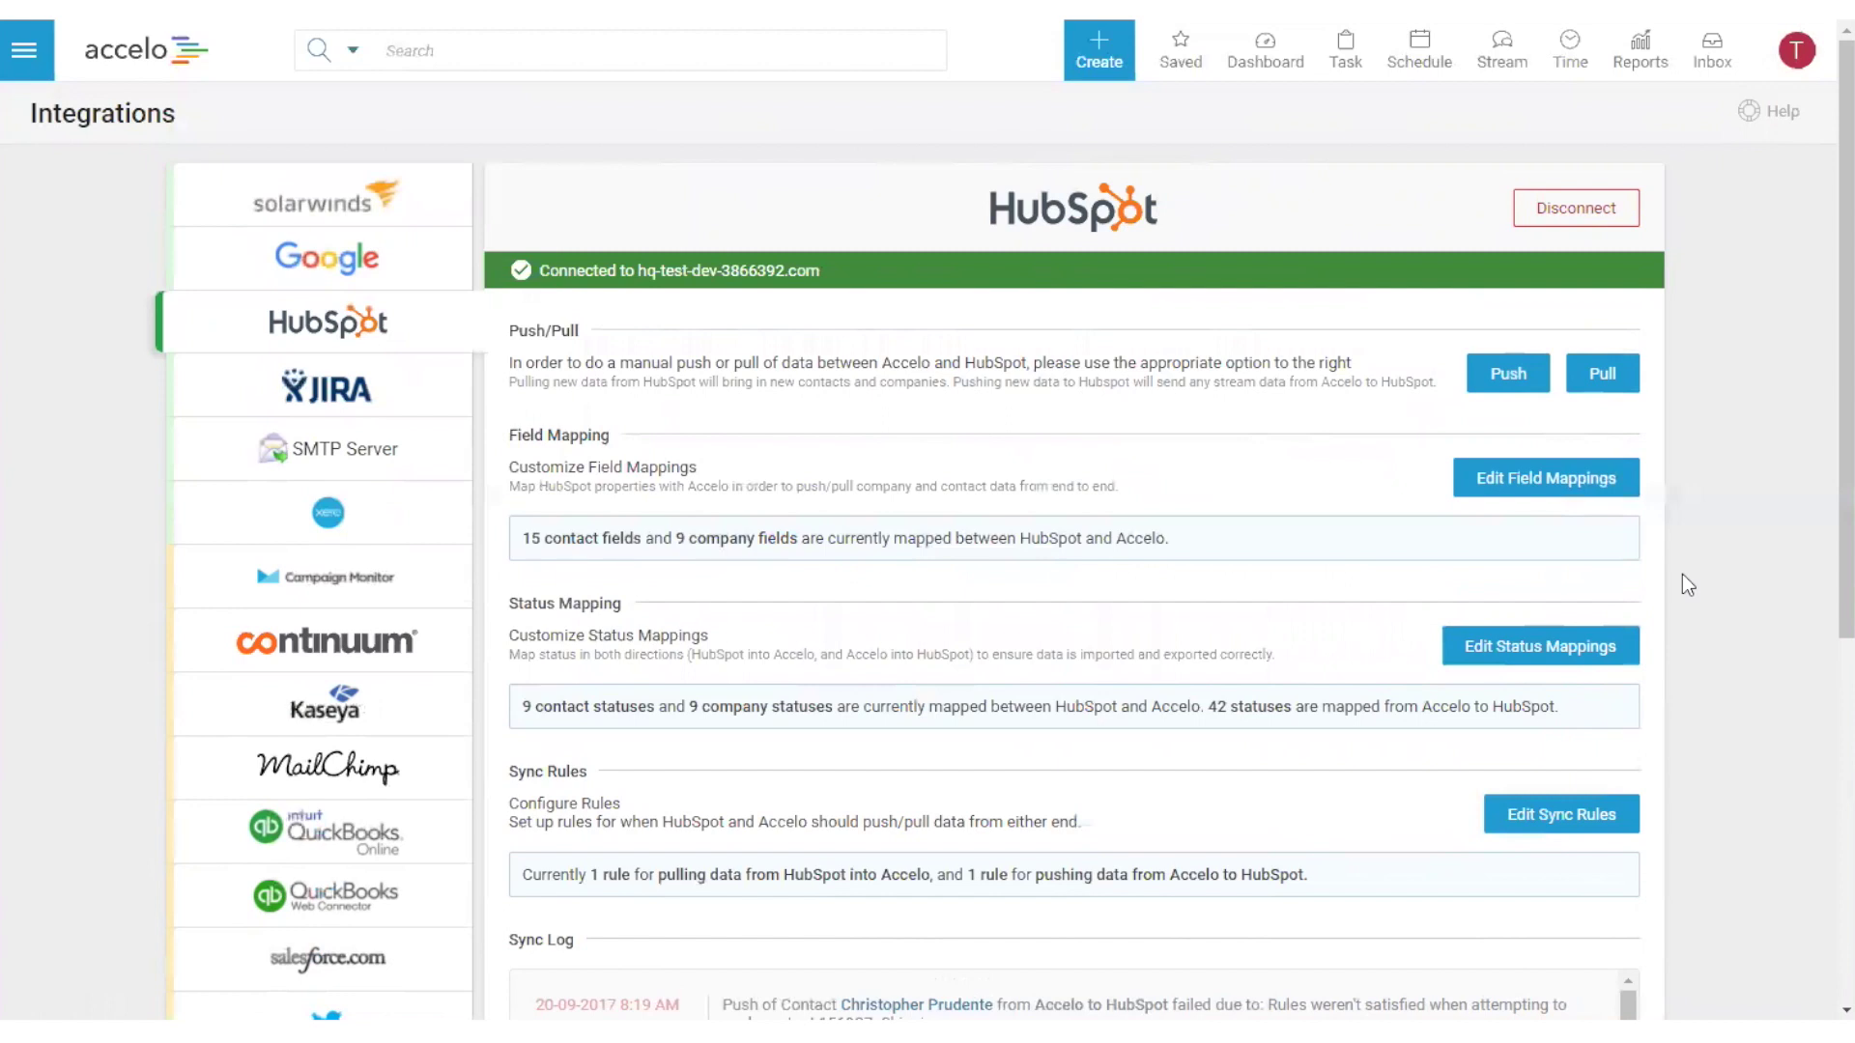
# - Open the sync rules editor showing the Associated Company ID import rule and Company Status export criteria
pyautogui.click(1584, 655)
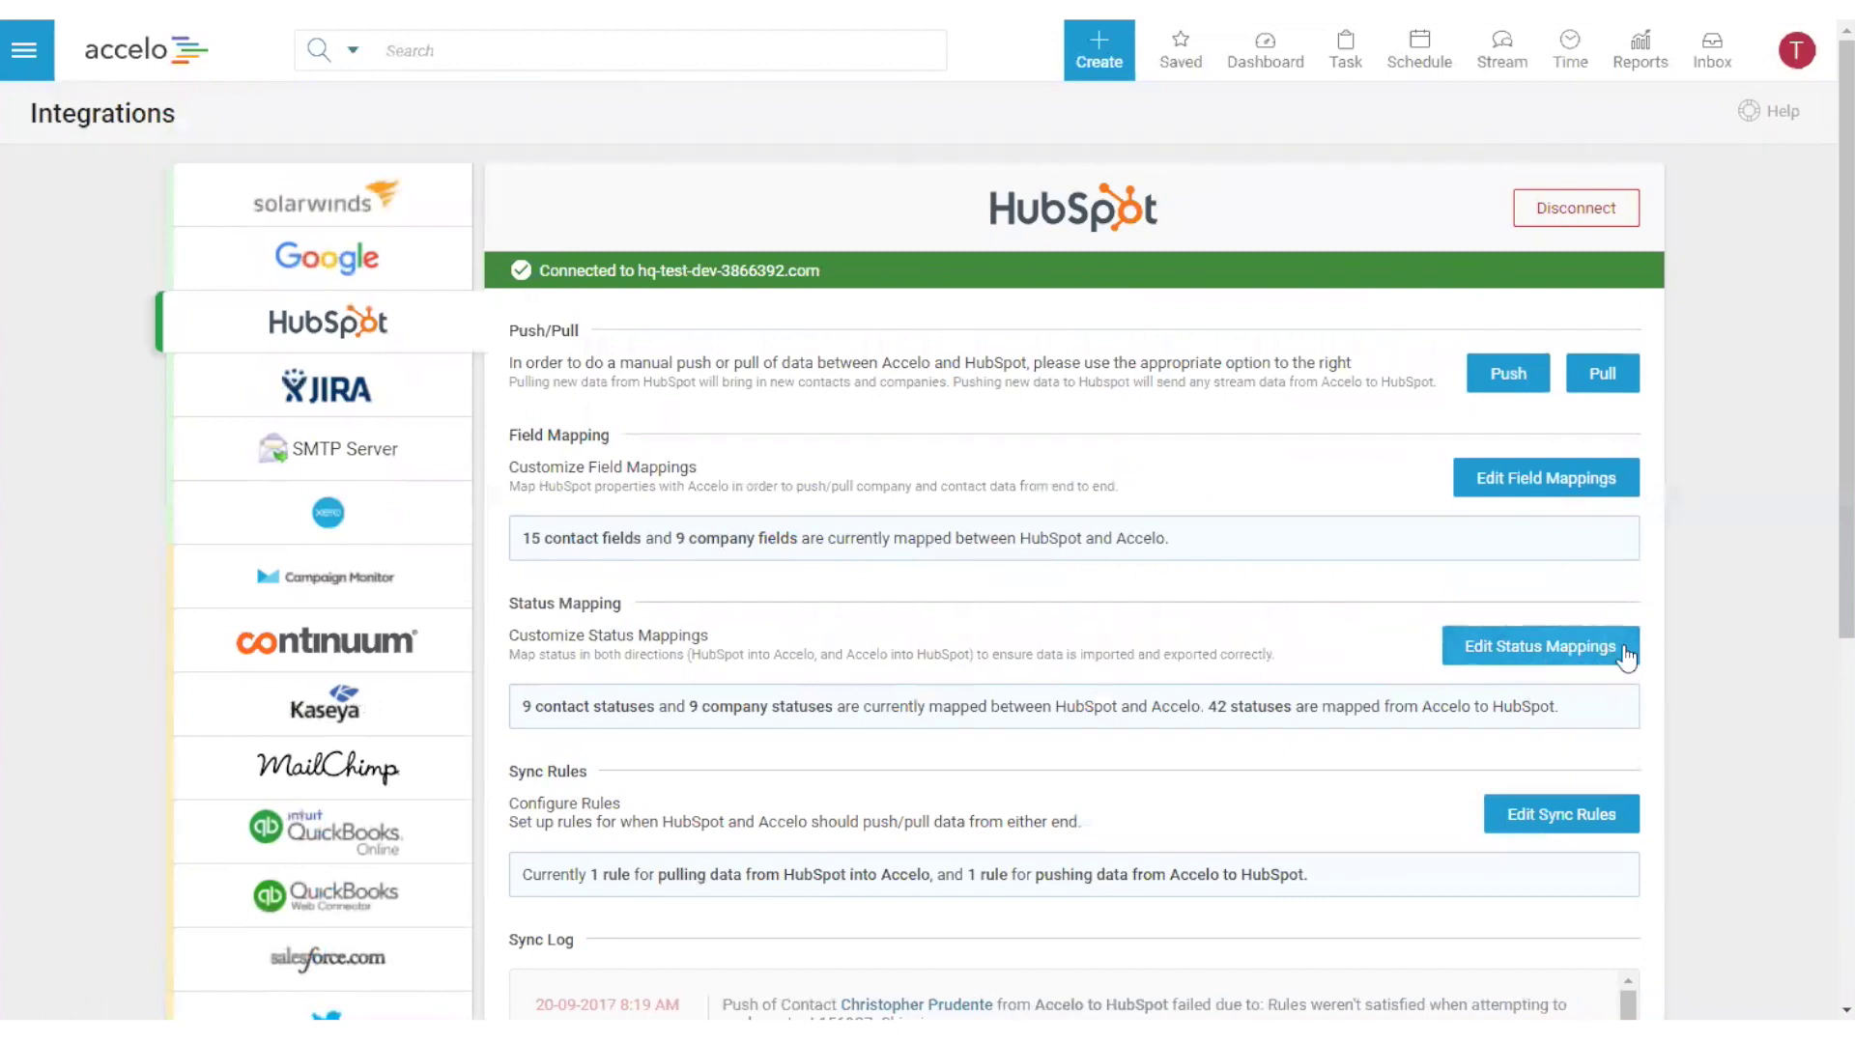
pyautogui.scroll(-4, 1714, 634)
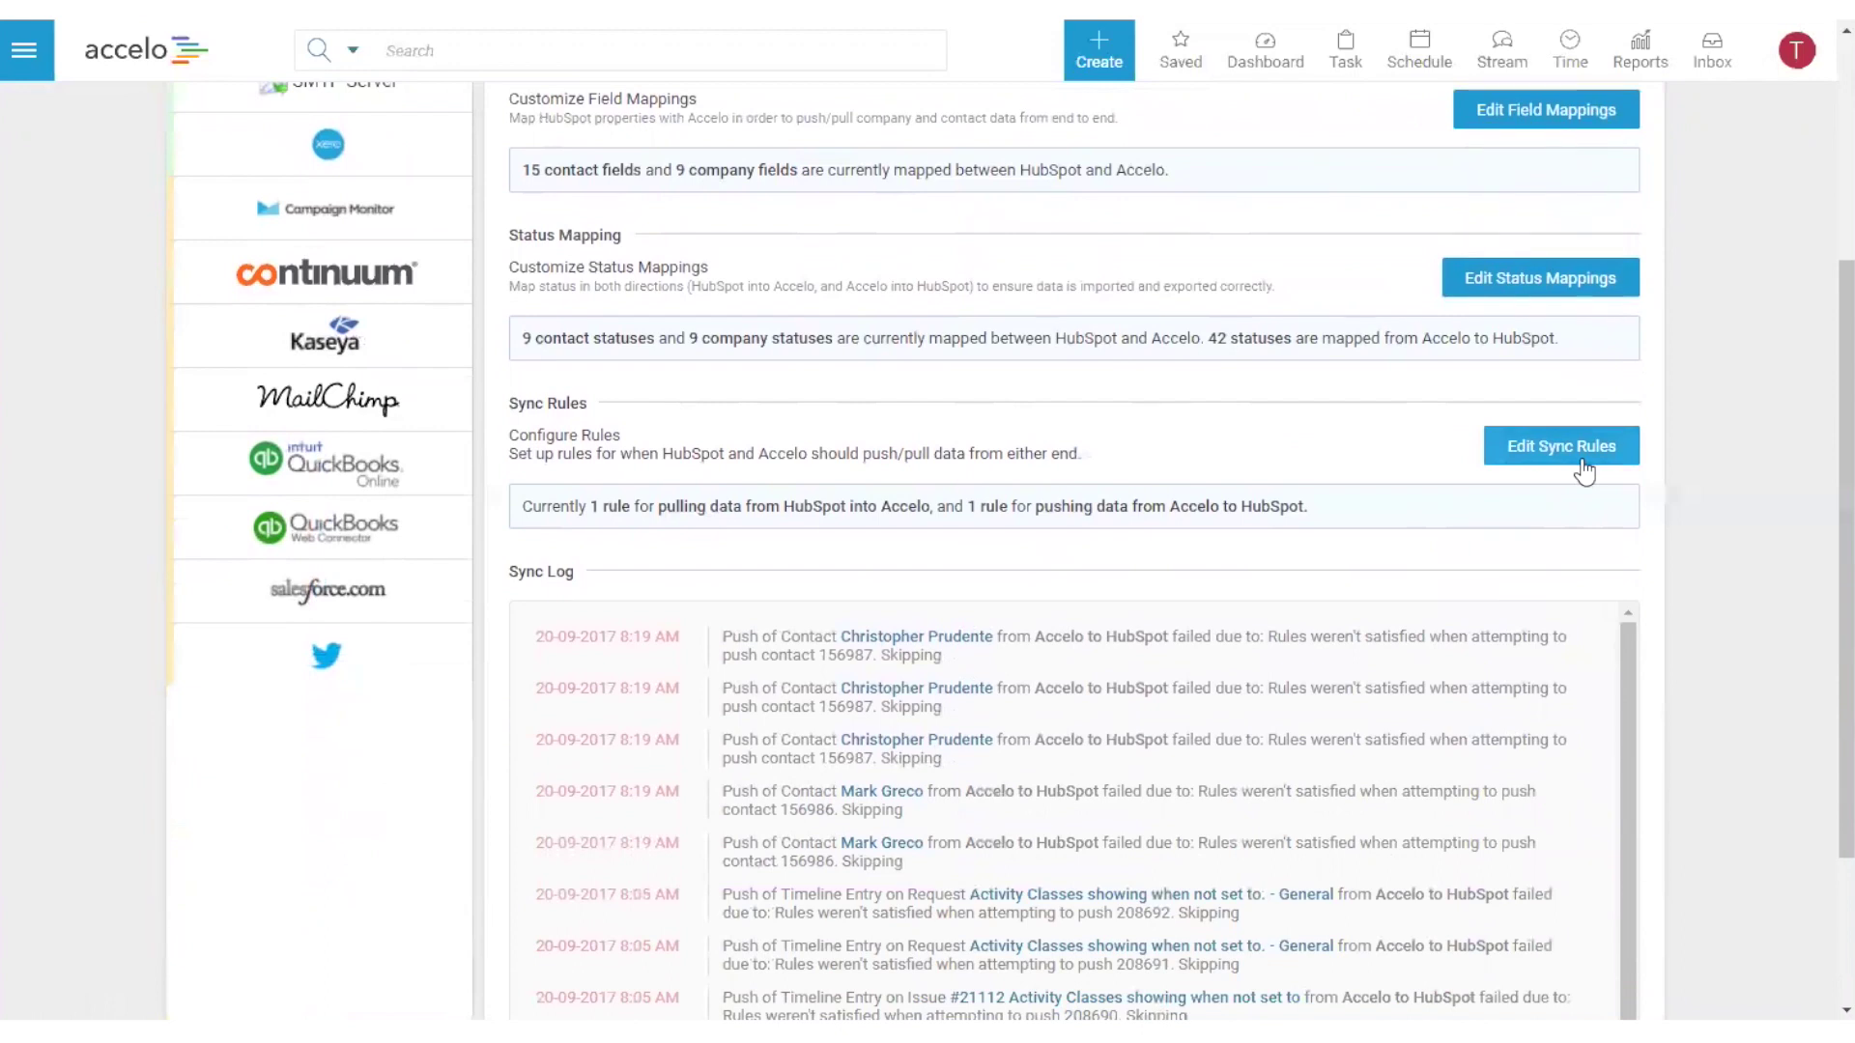
pyautogui.click(1584, 471)
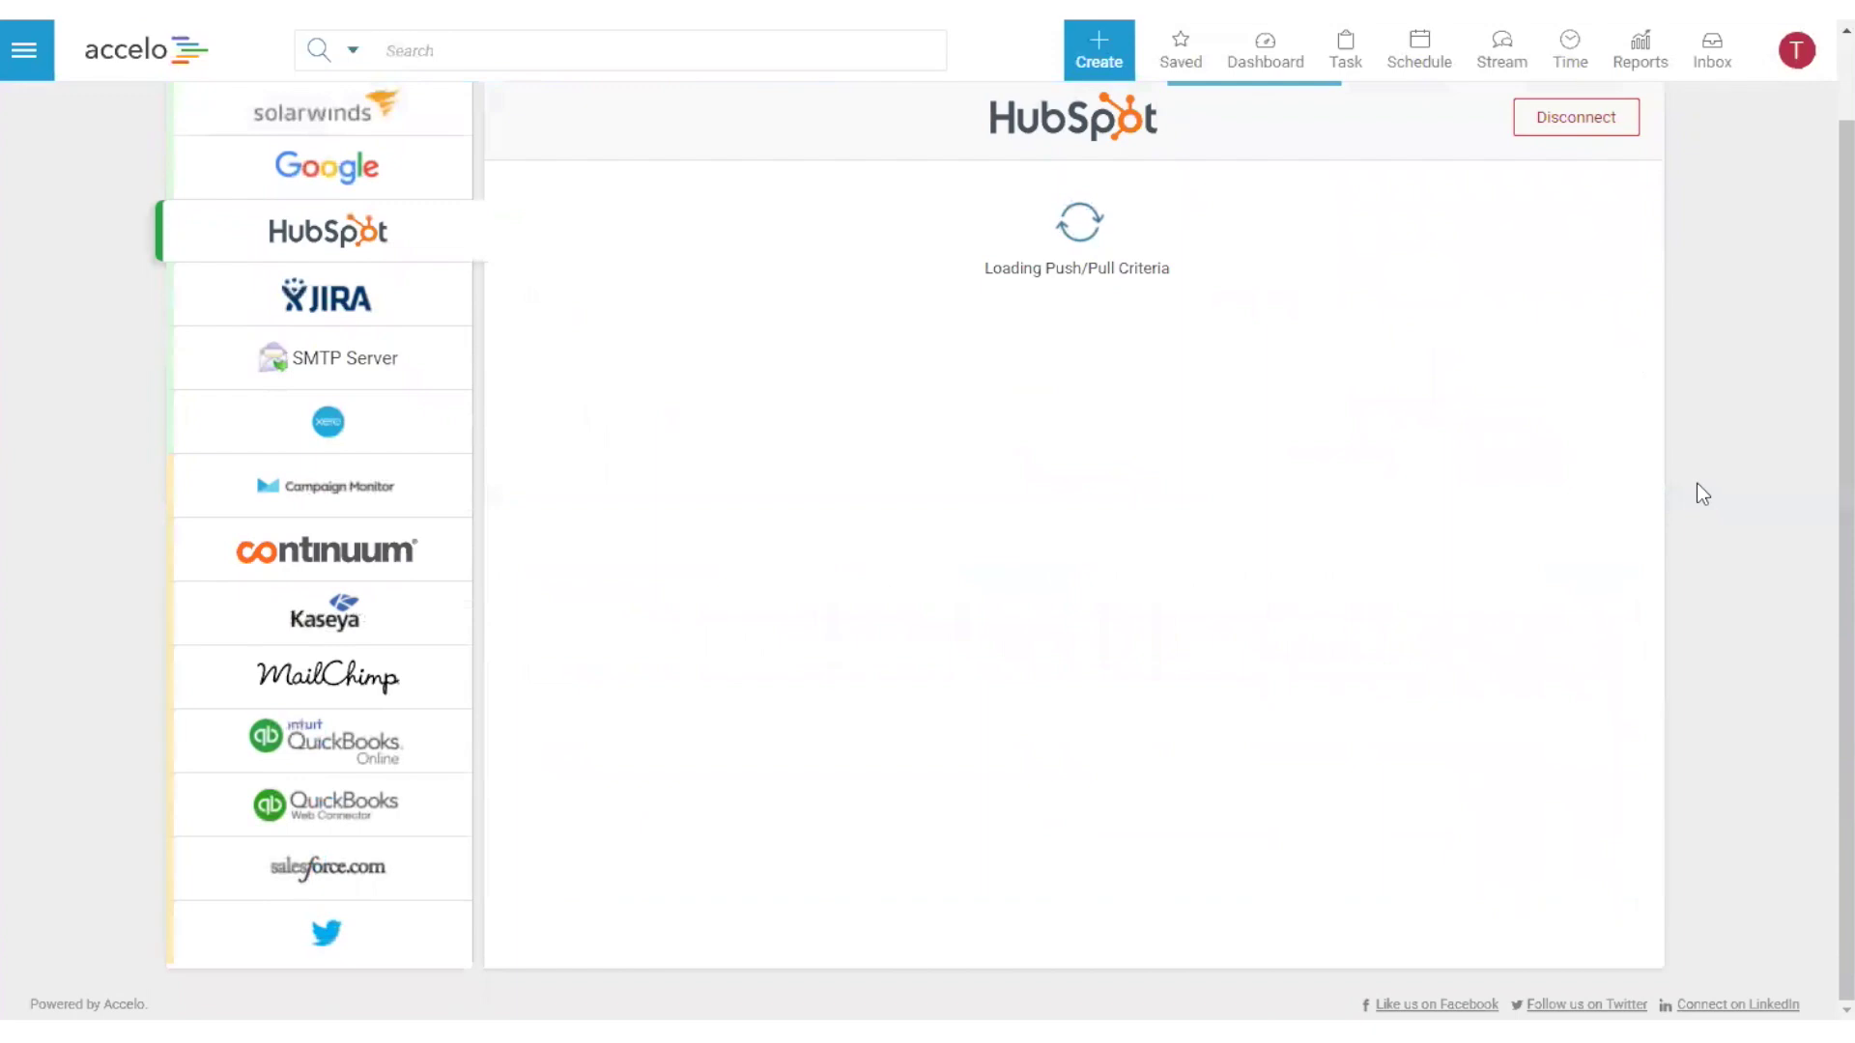
pyautogui.scroll(1, 1696, 484)
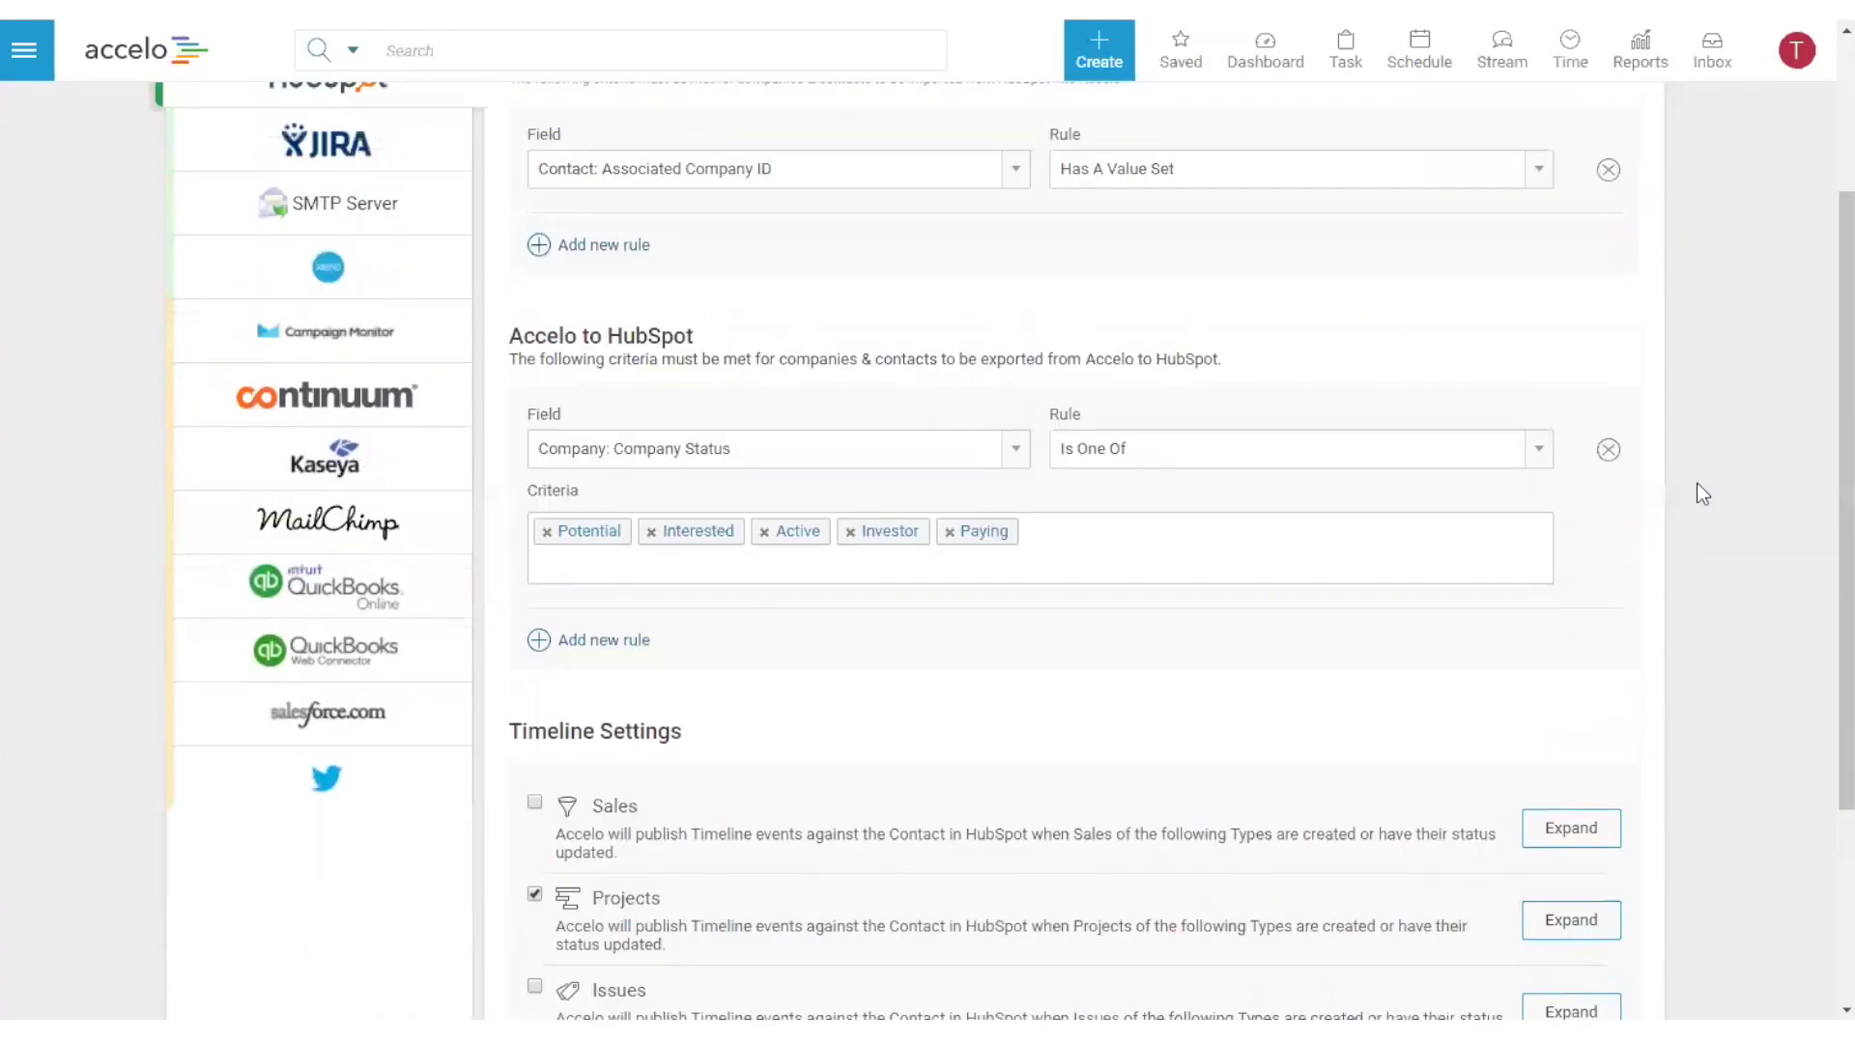
pyautogui.scroll(2, 1696, 484)
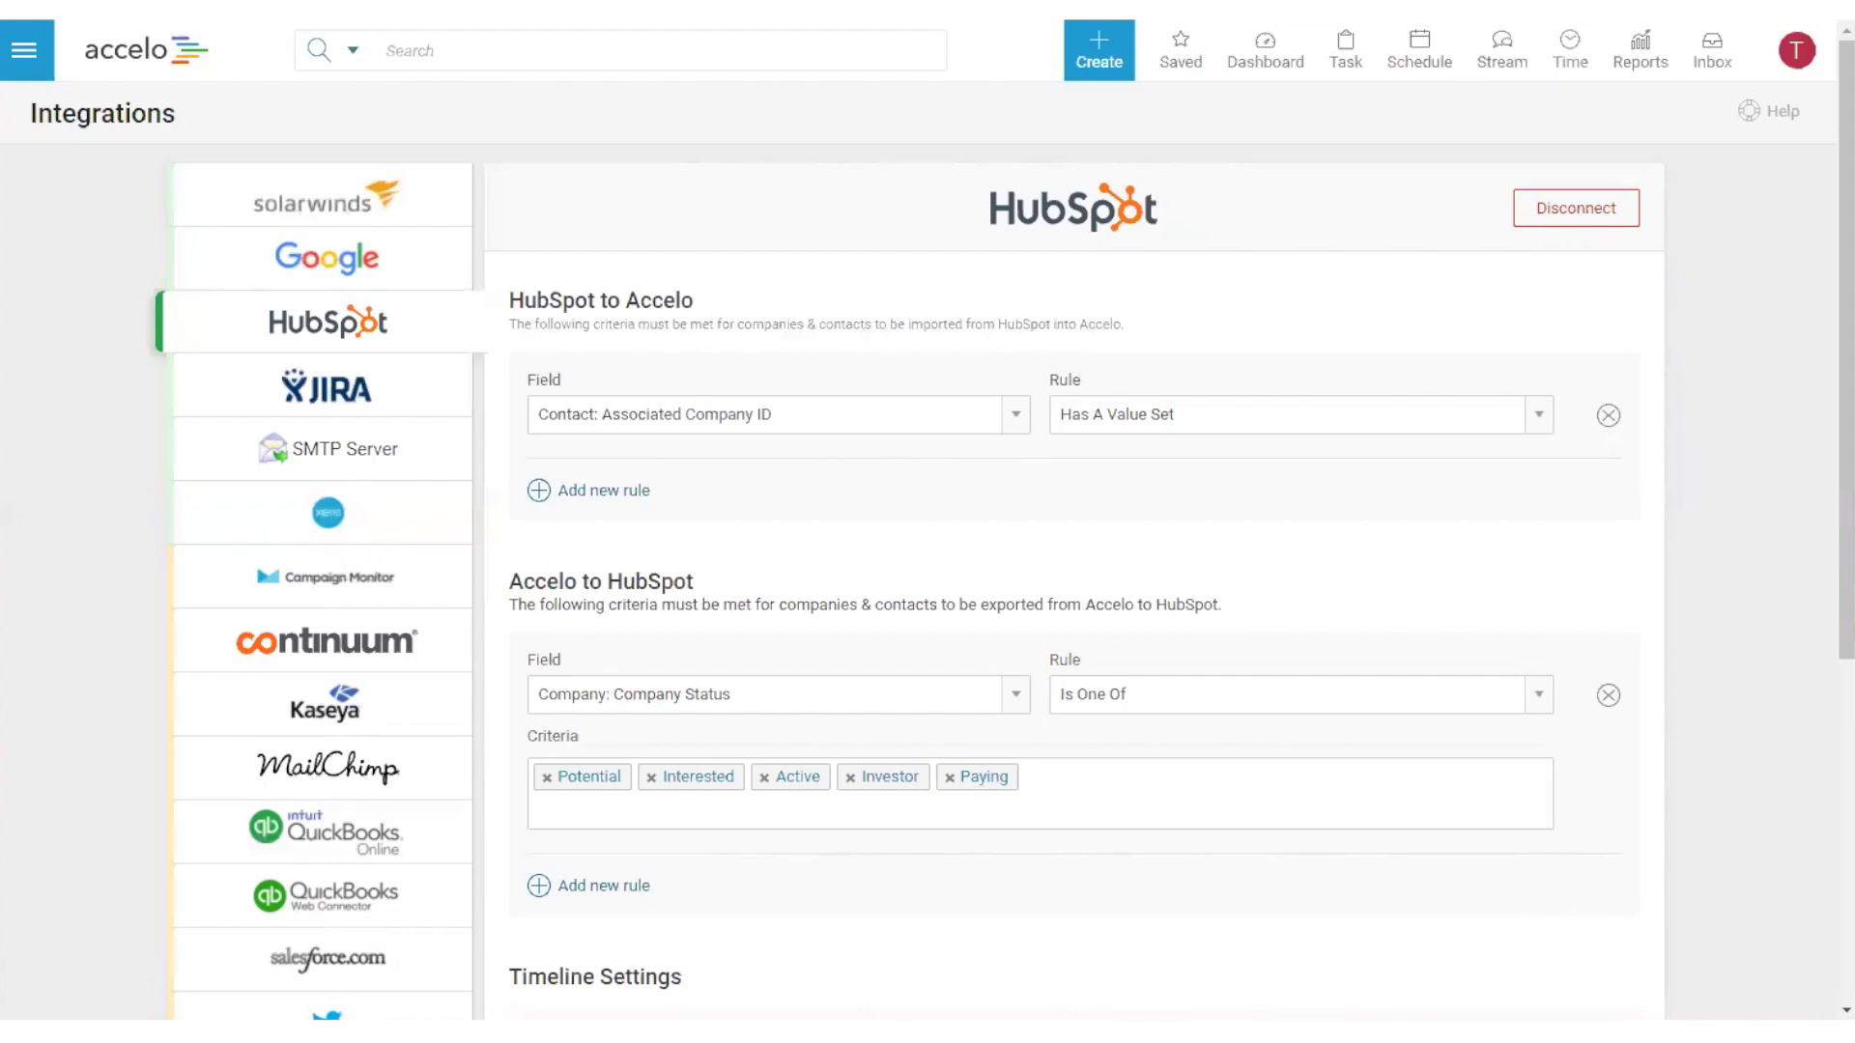
pyautogui.moveTo(510, 295); pyautogui.dragTo(697, 291)
pyautogui.moveTo(523, 582); pyautogui.dragTo(684, 577)
pyautogui.click(694, 573)
pyautogui.moveTo(537, 299); pyautogui.dragTo(663, 299)
pyautogui.click(672, 303)
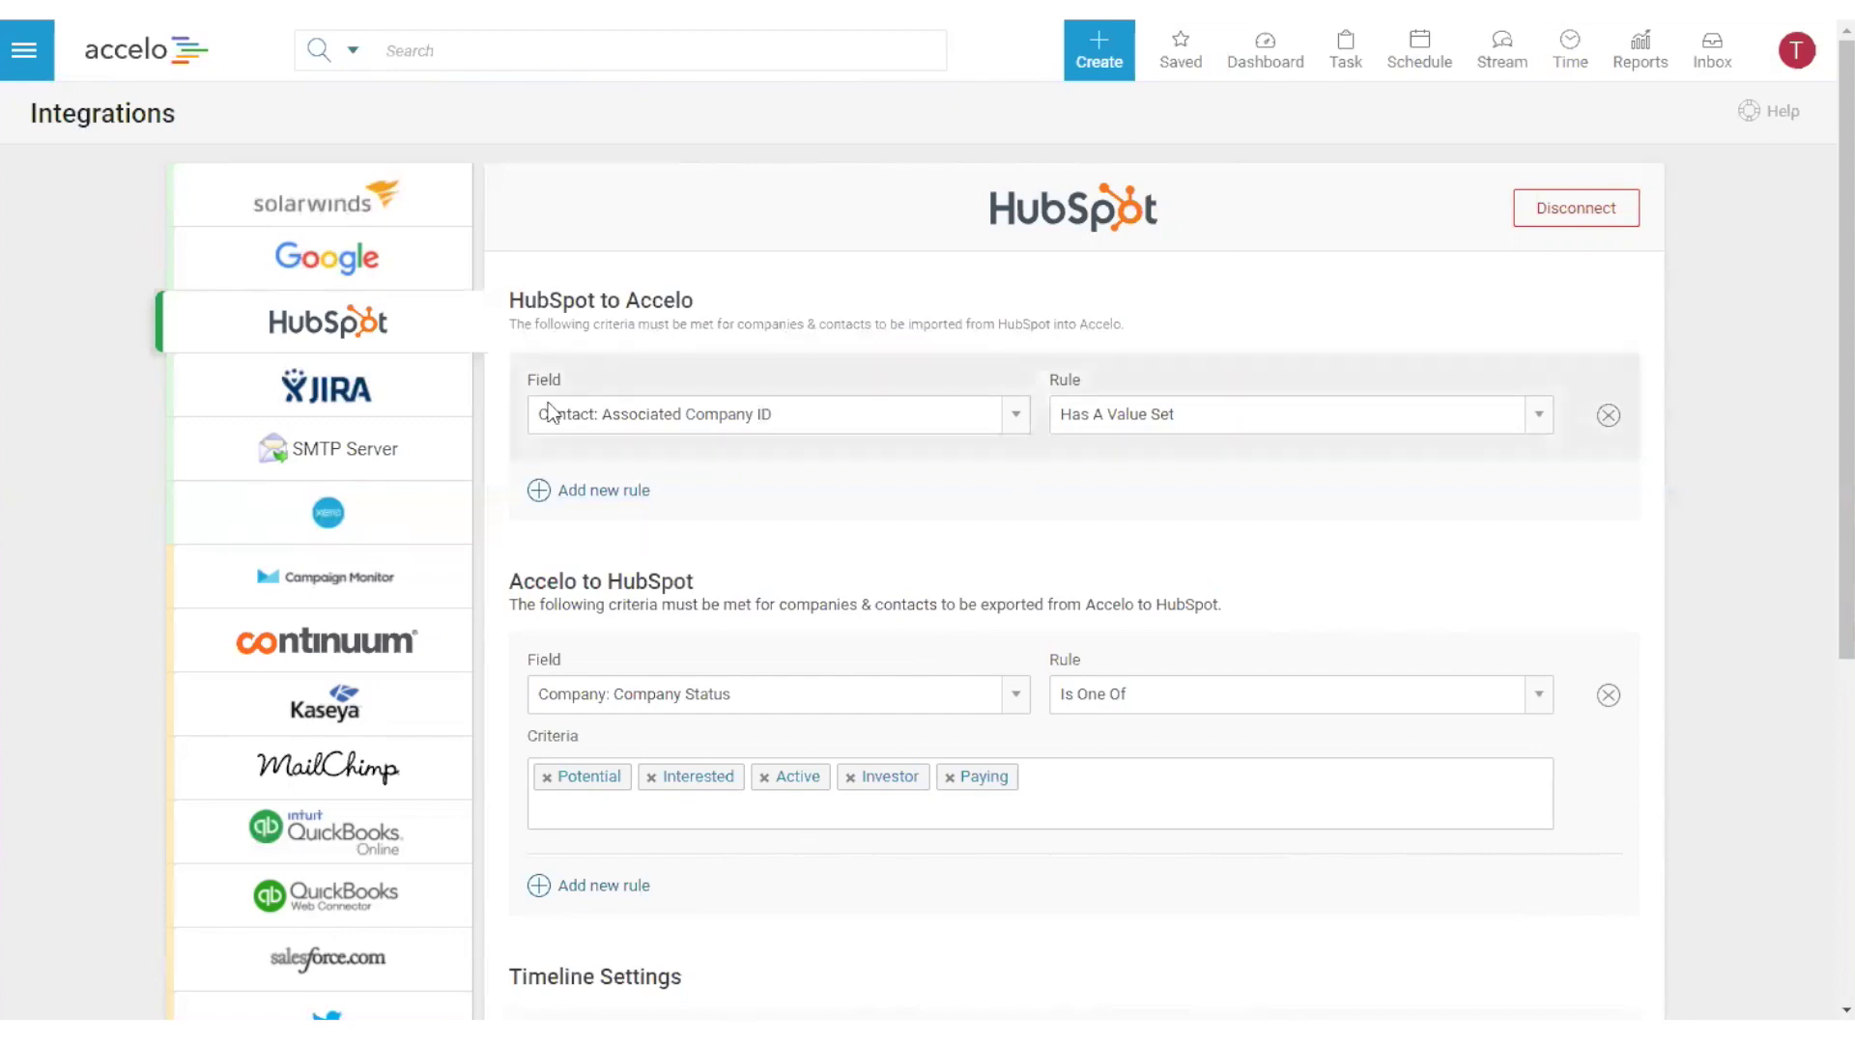
pyautogui.moveTo(528, 379); pyautogui.dragTo(570, 392)
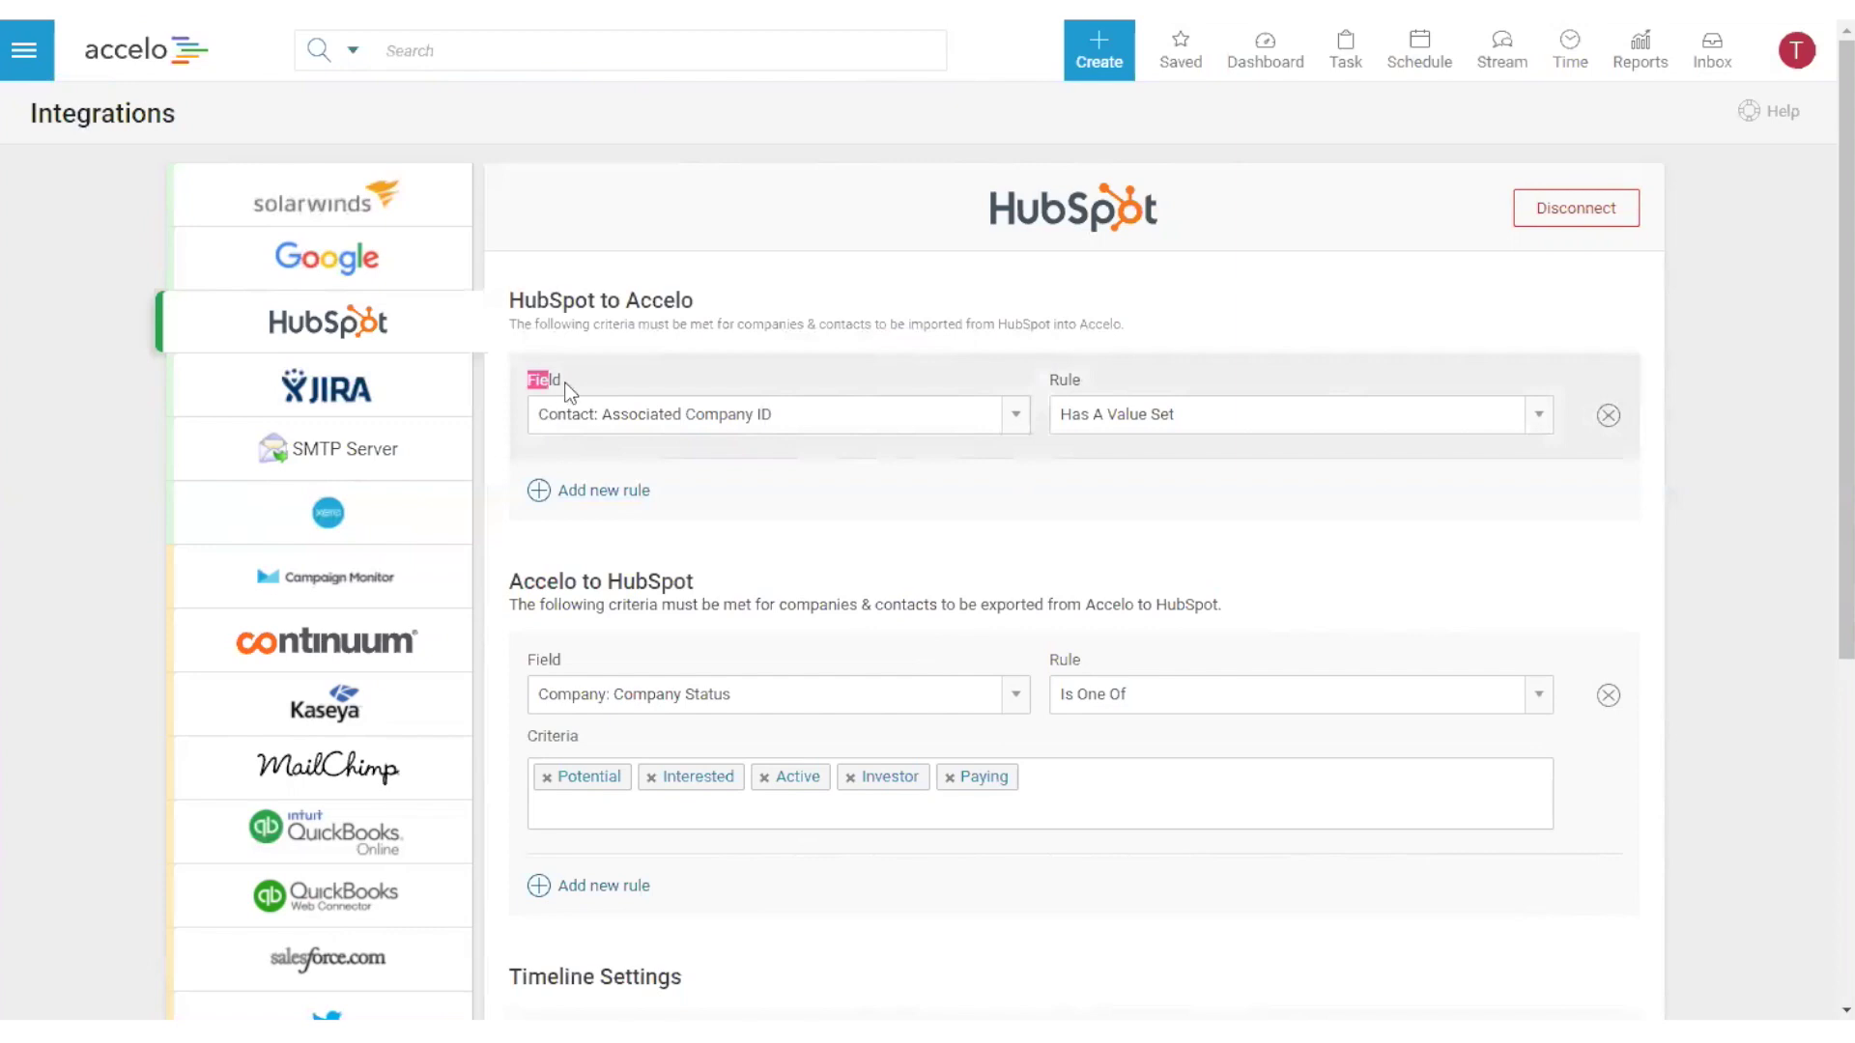
pyautogui.click(604, 490)
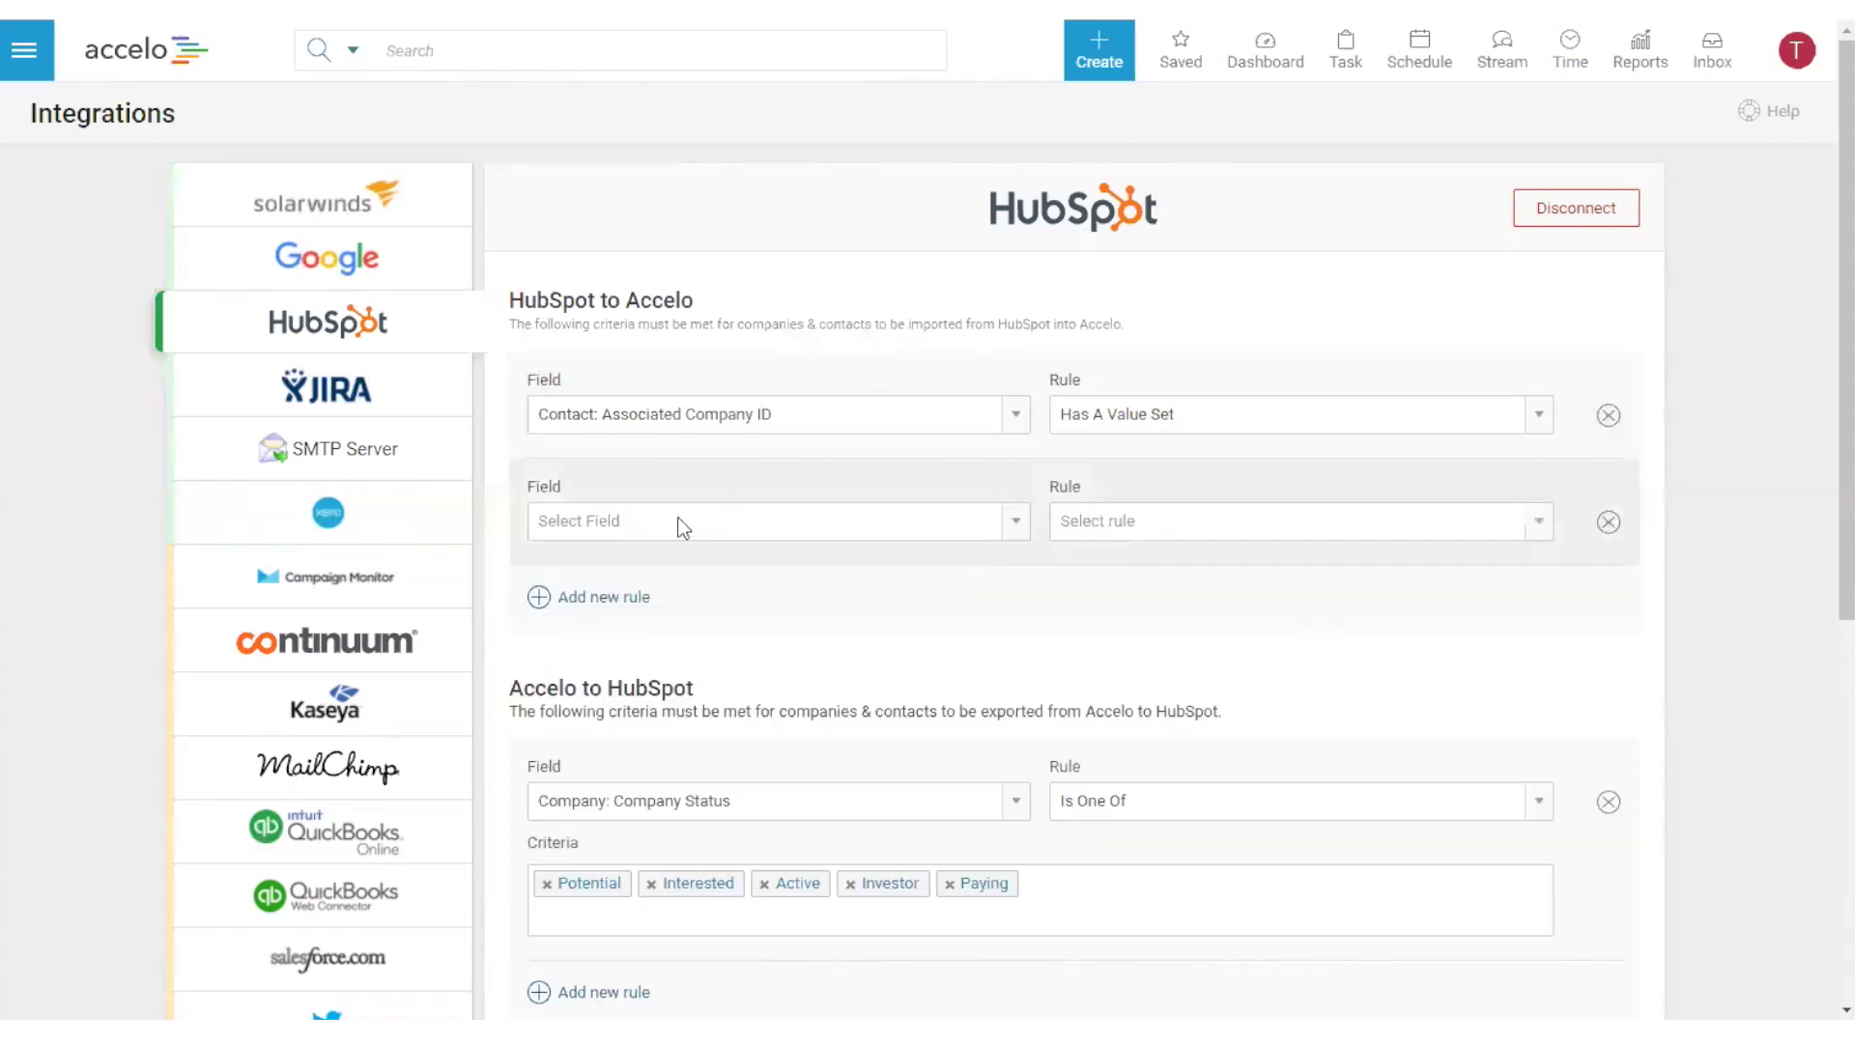
pyautogui.click(722, 523)
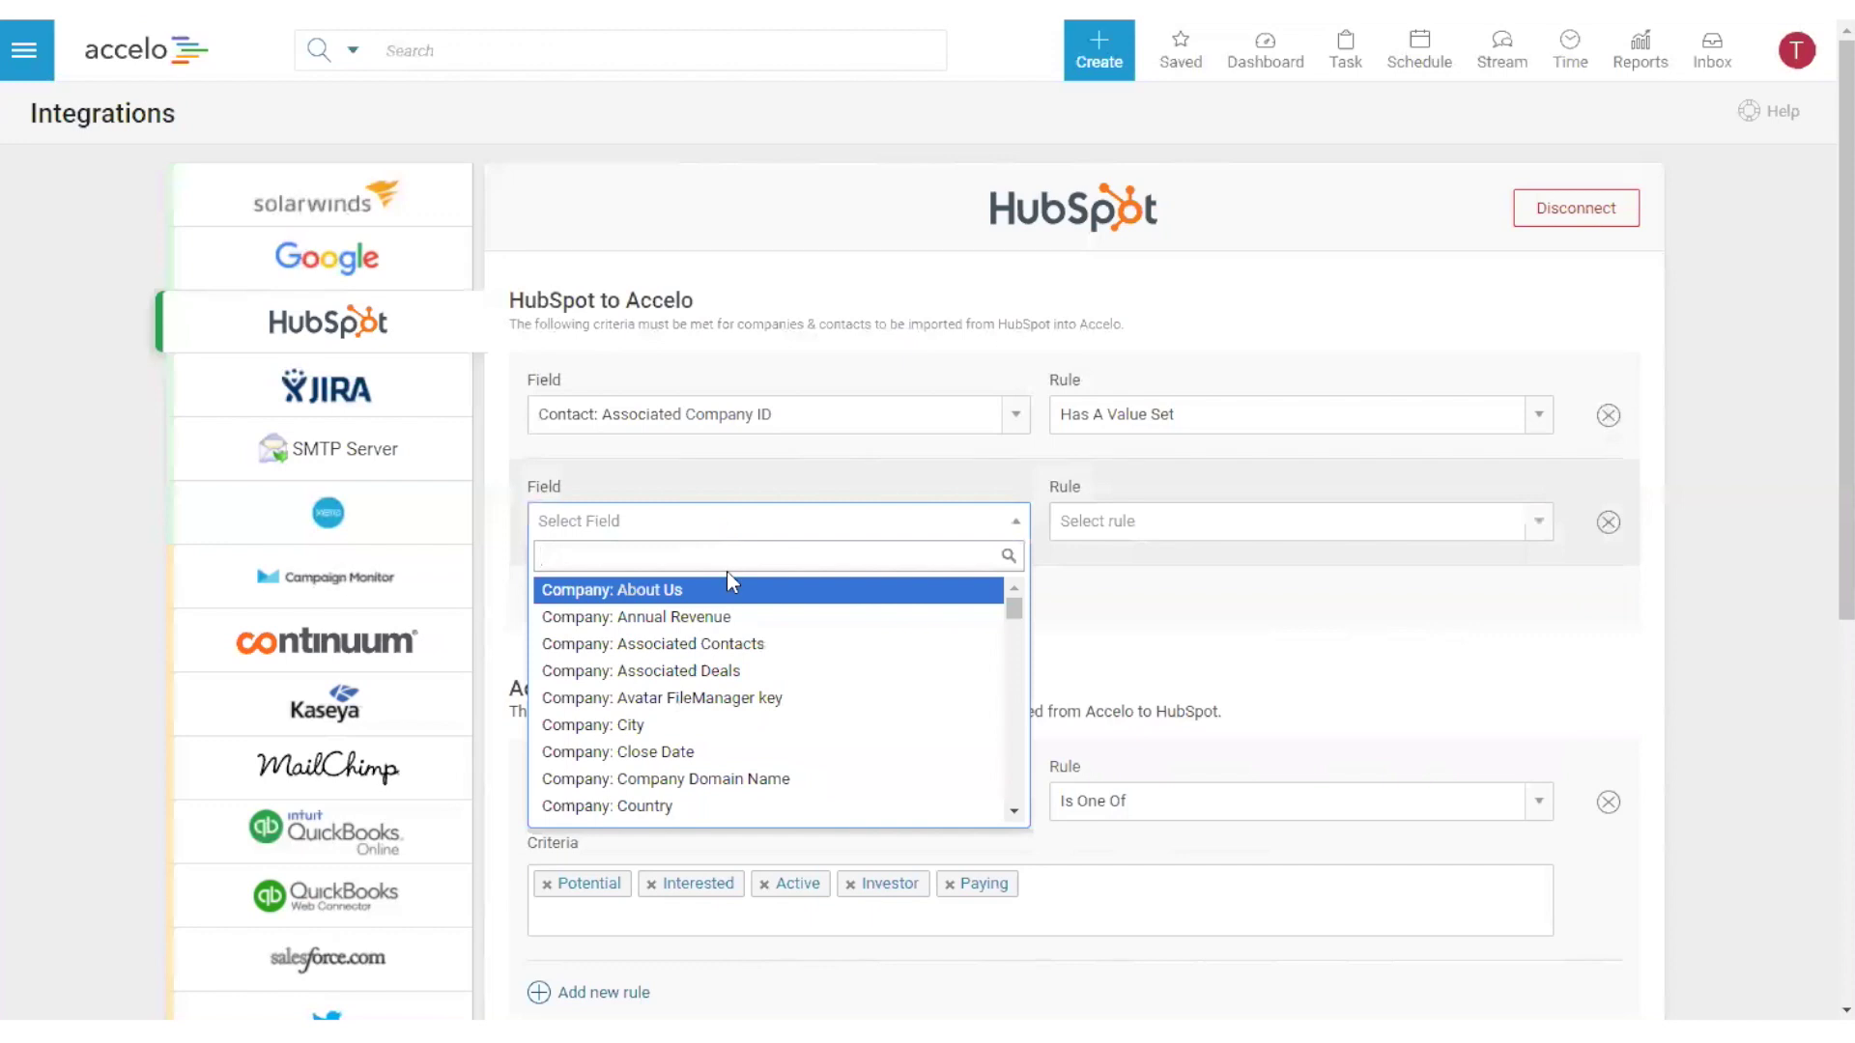
pyautogui.write('life')
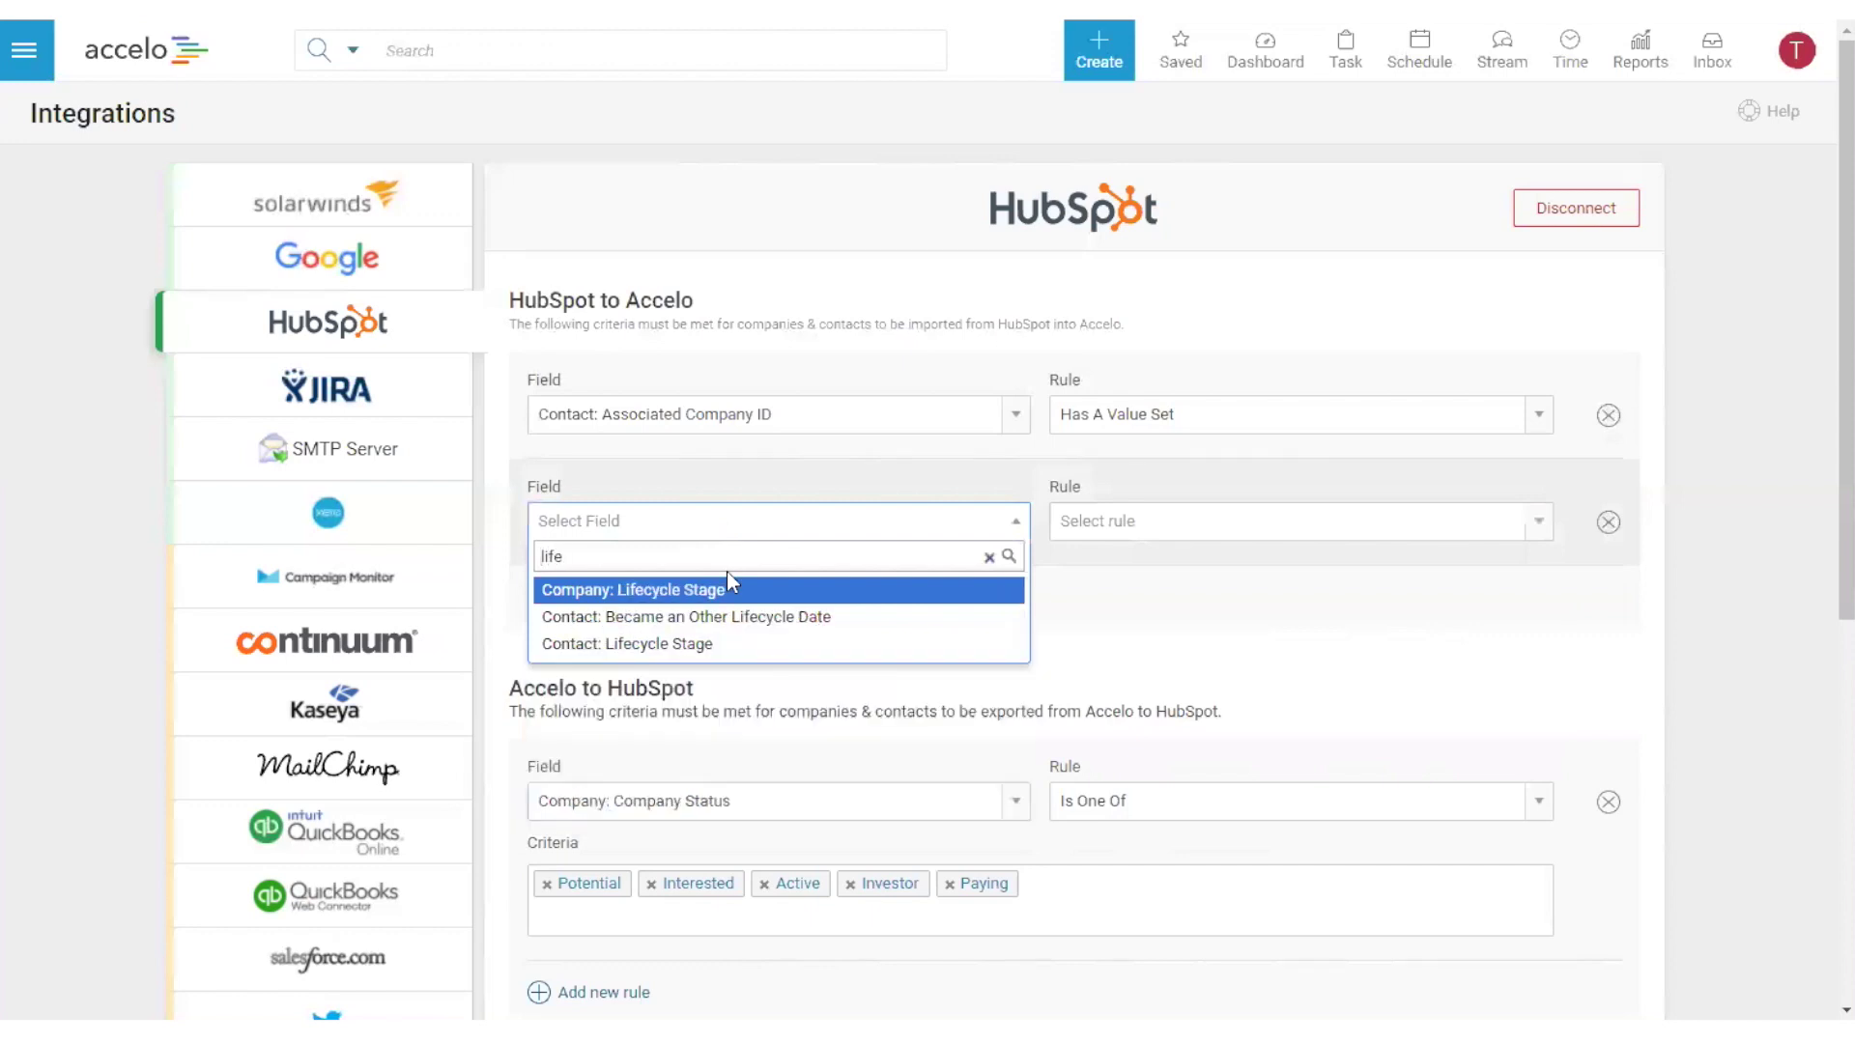
pyautogui.click(708, 597)
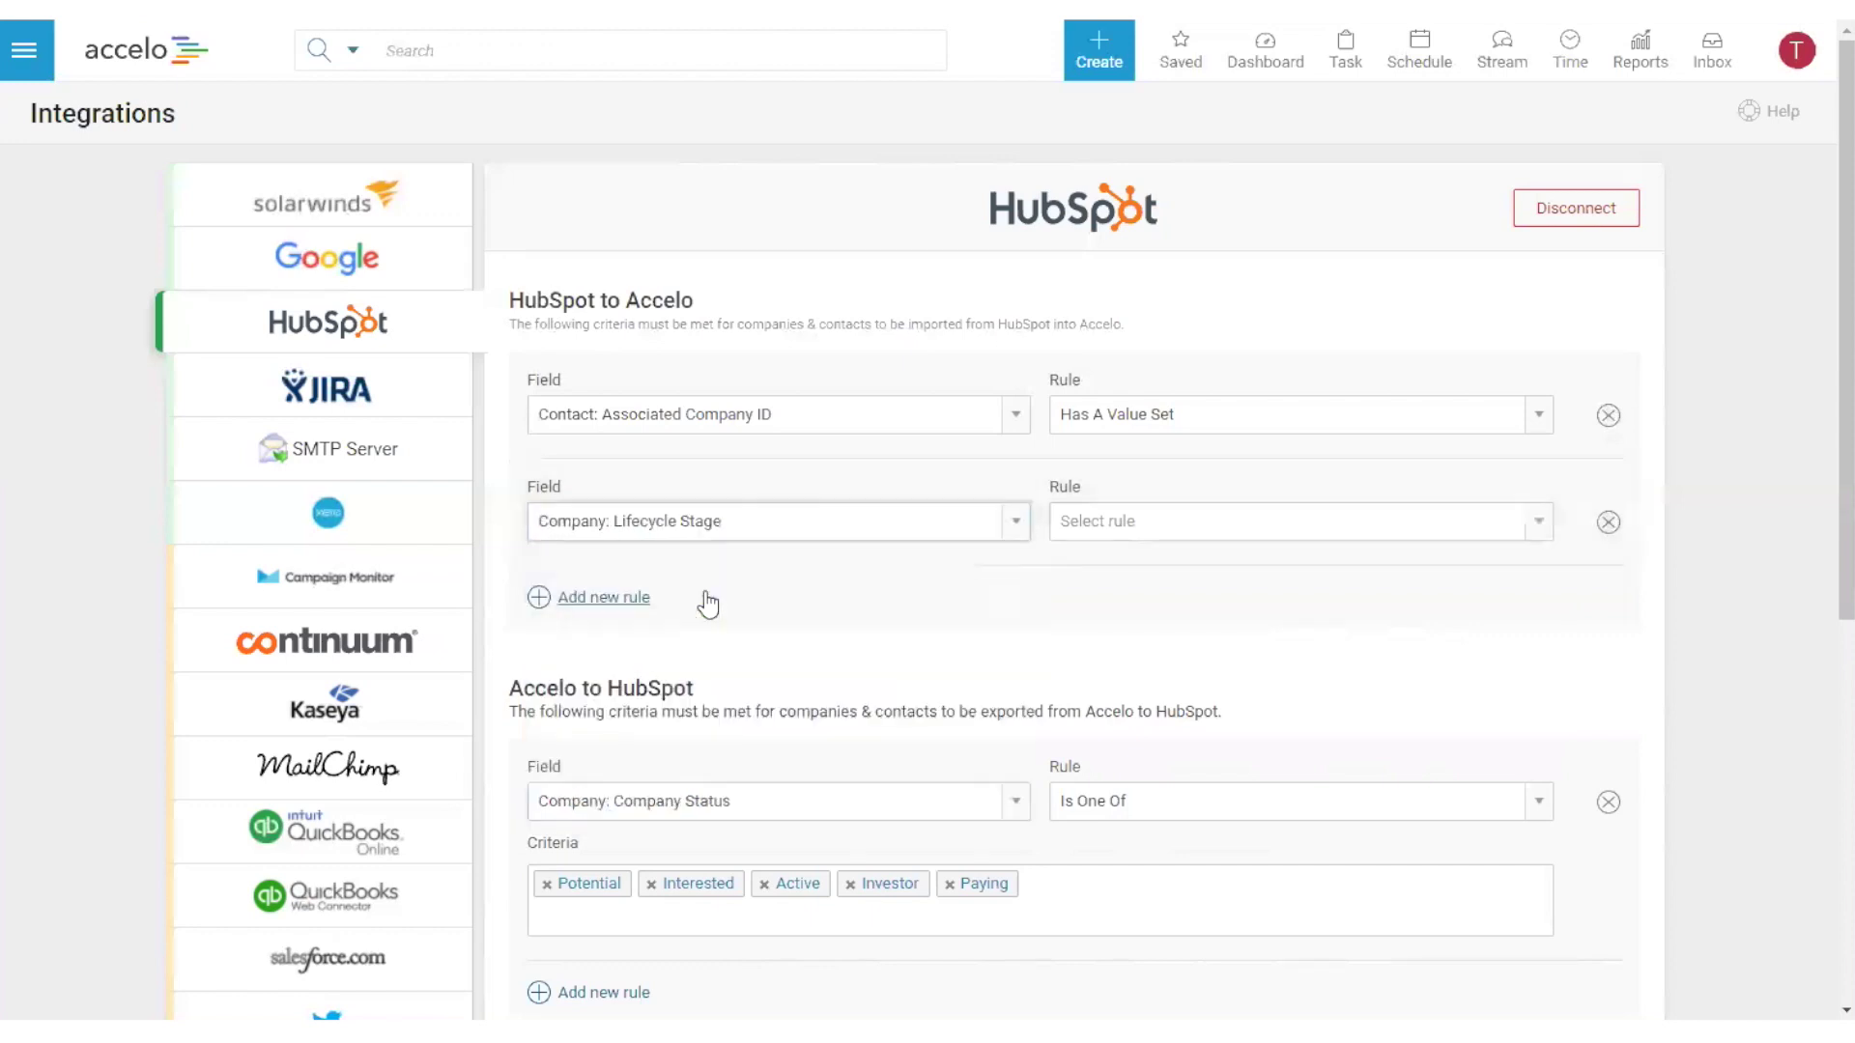
pyautogui.click(1227, 524)
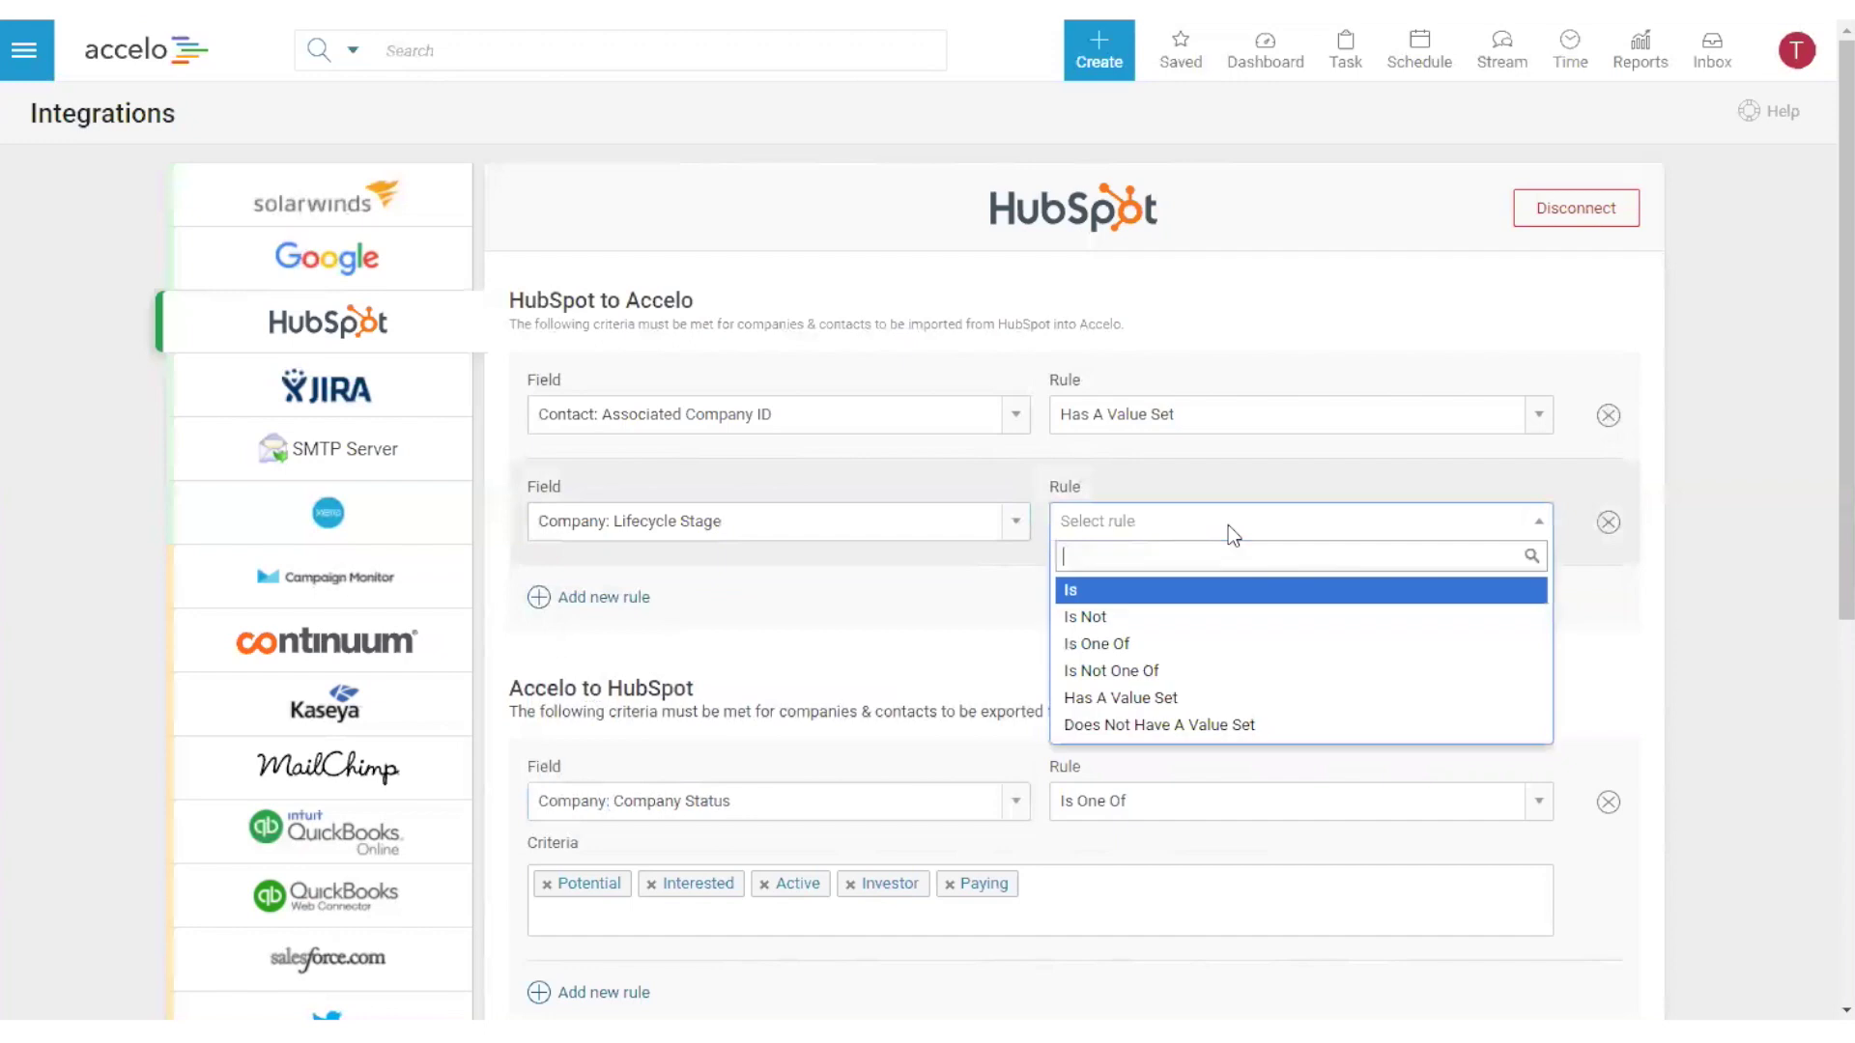
pyautogui.click(1169, 649)
pyautogui.click(638, 588)
pyautogui.click(729, 619)
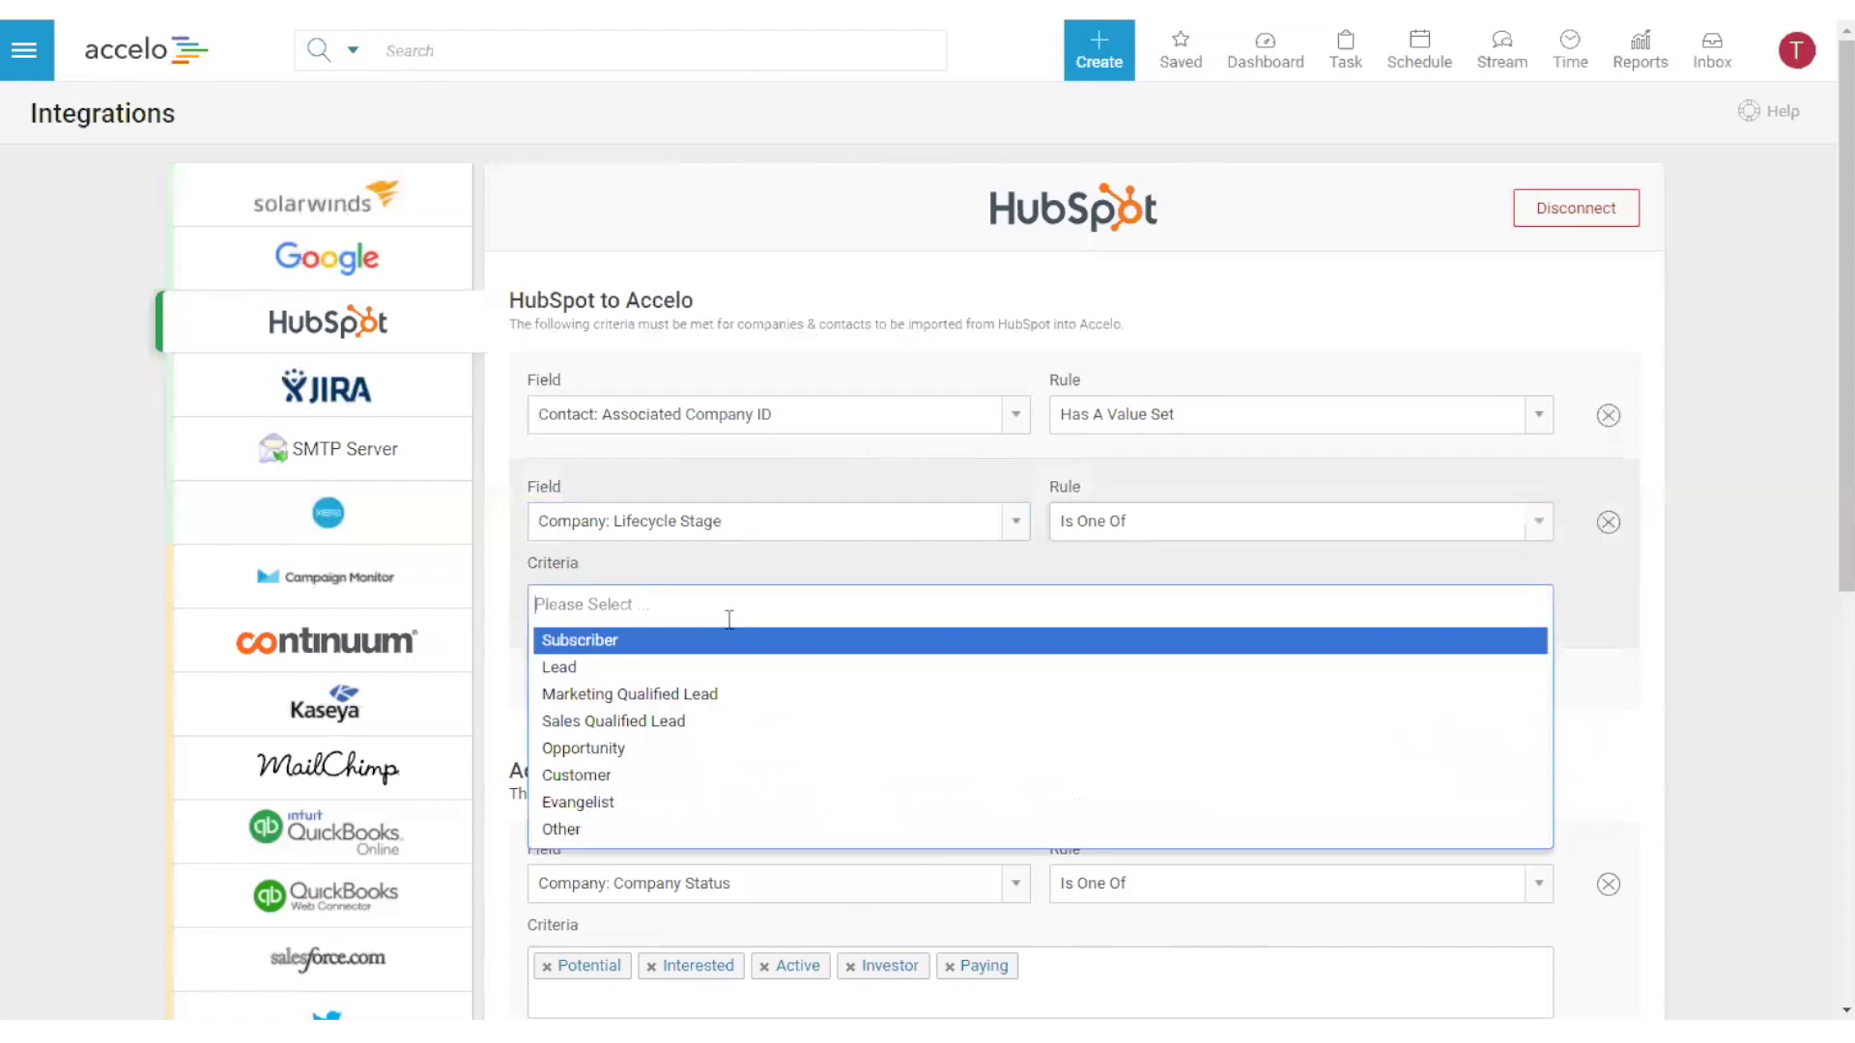
pyautogui.click(638, 696)
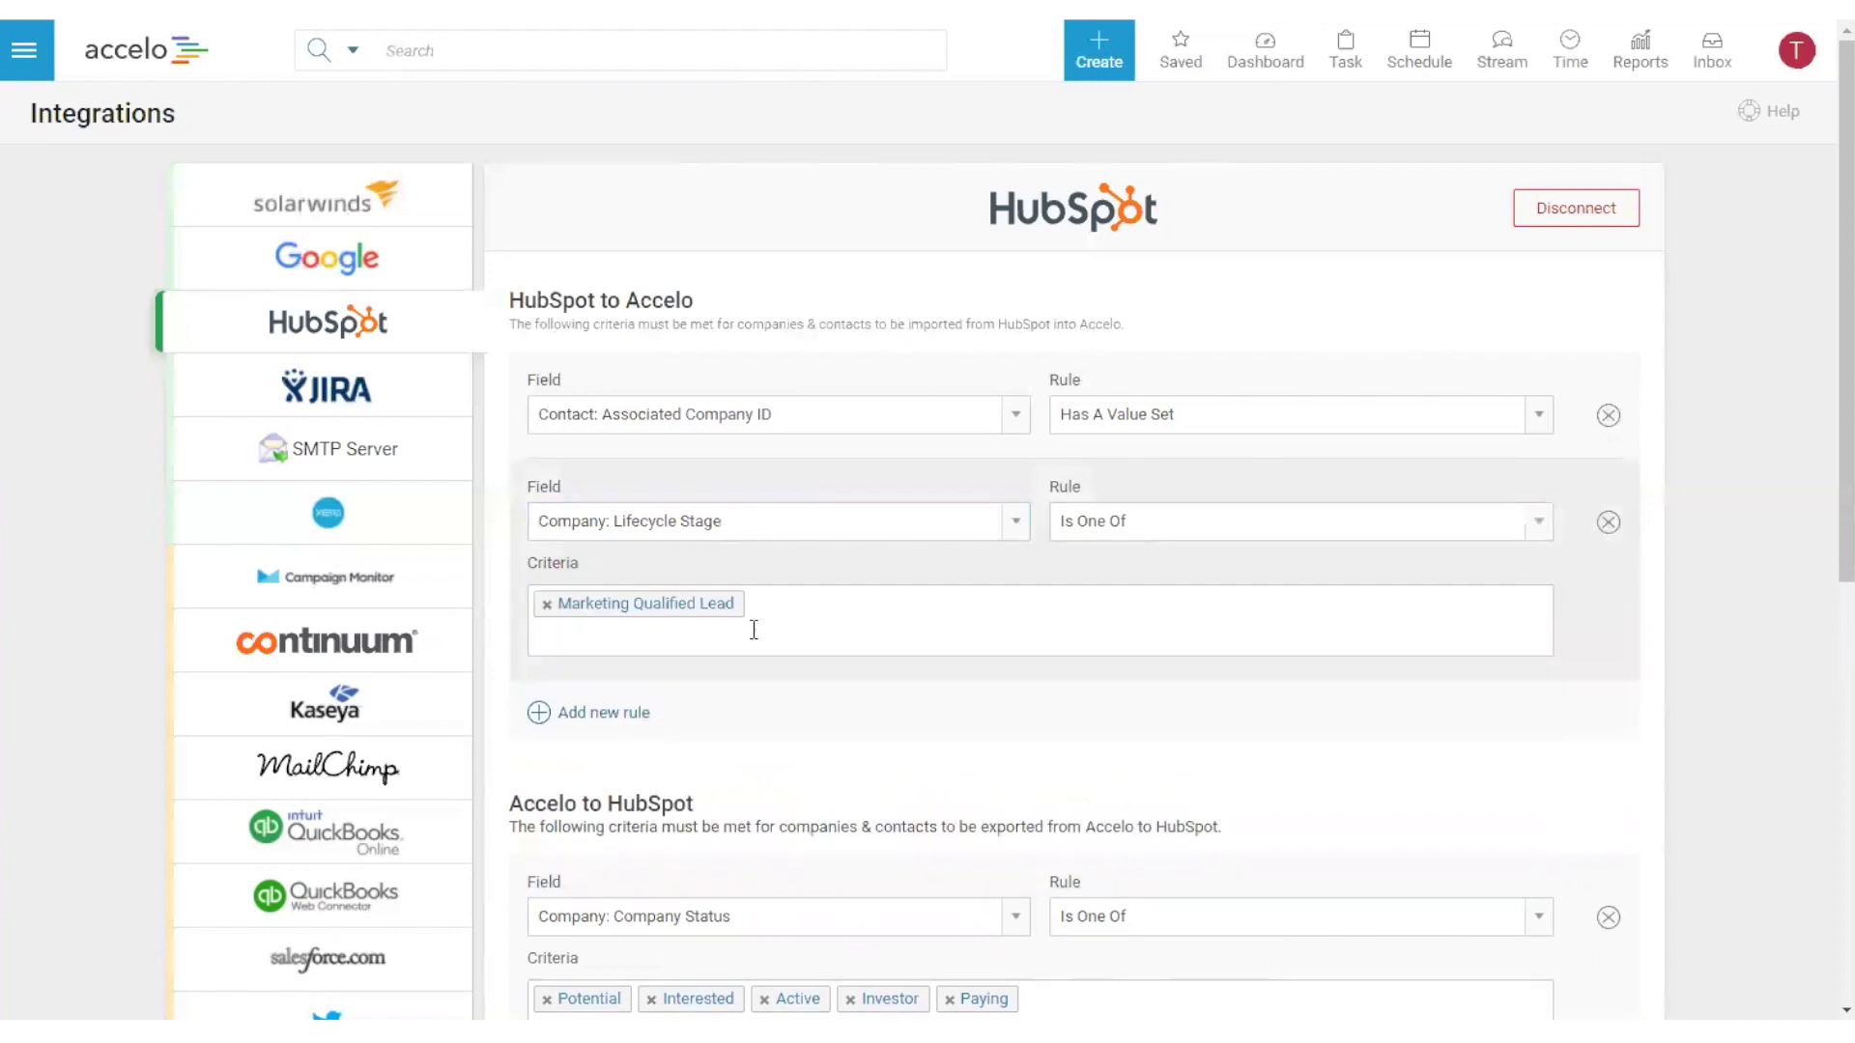
pyautogui.click(721, 642)
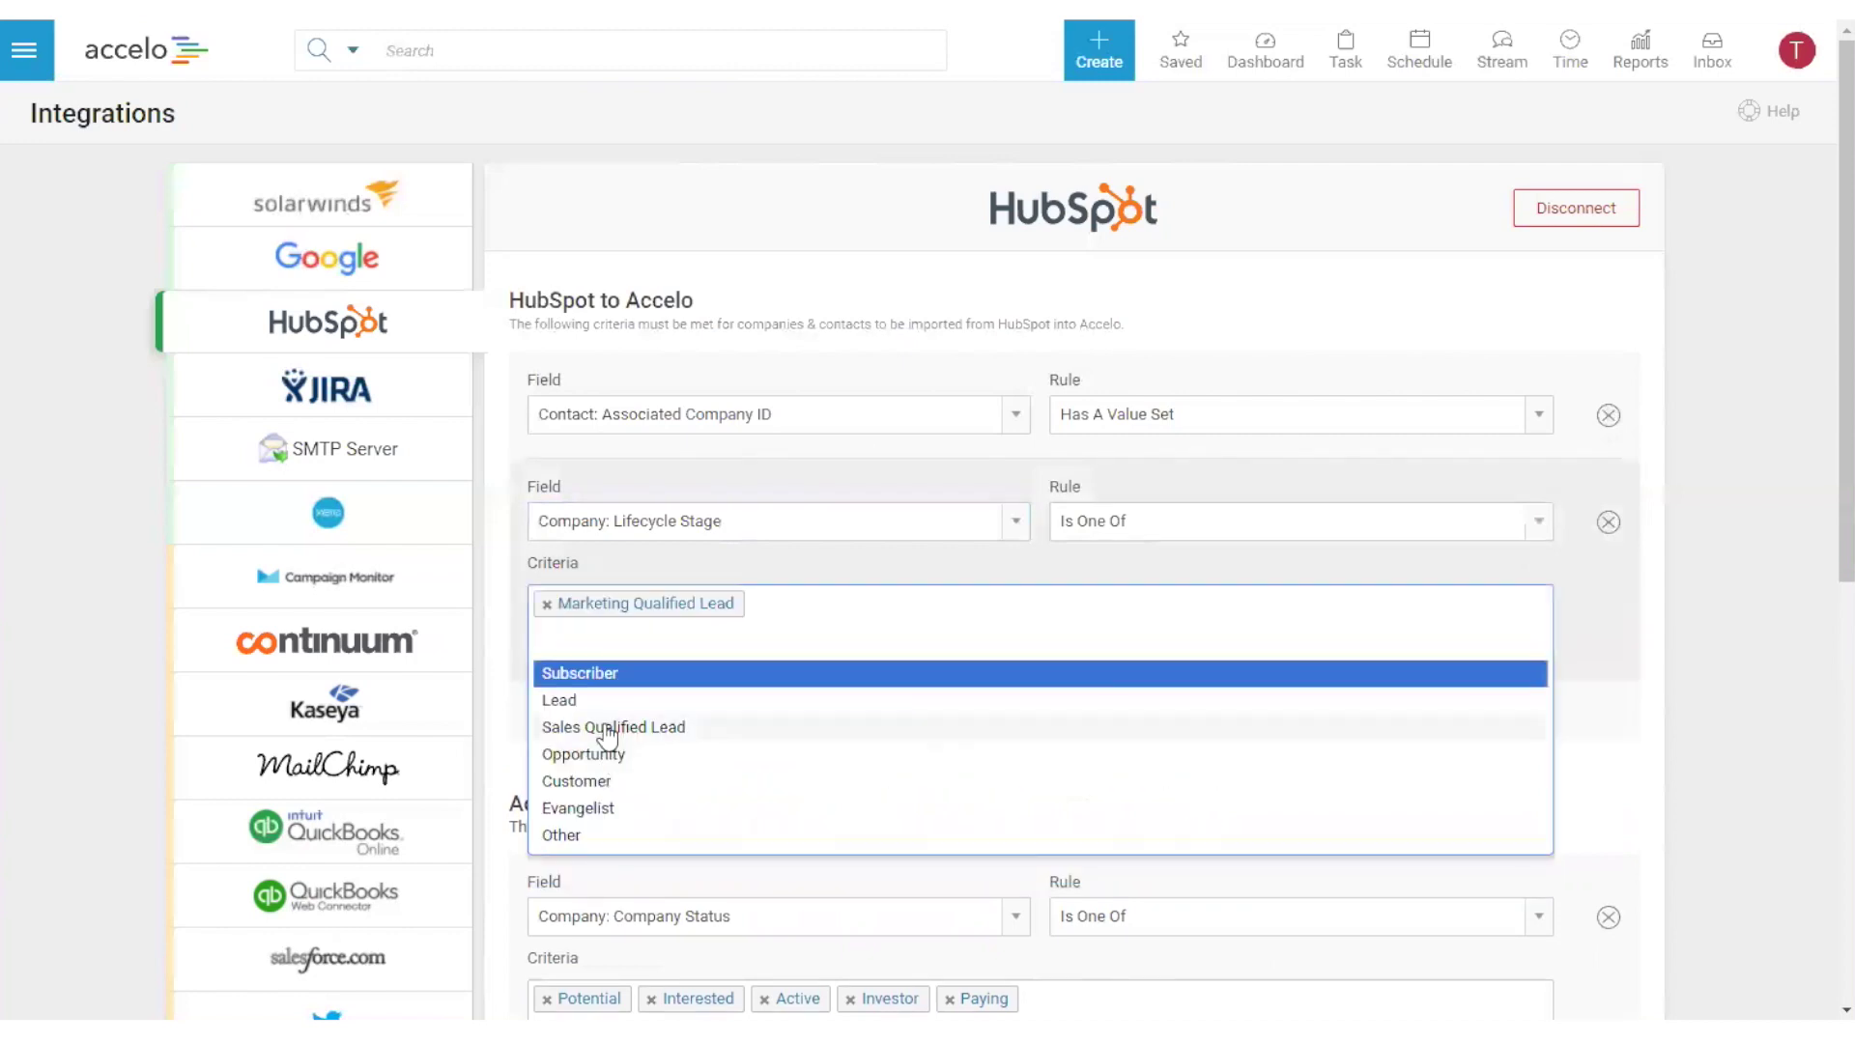
pyautogui.click(614, 728)
pyautogui.click(1016, 628)
pyautogui.click(610, 729)
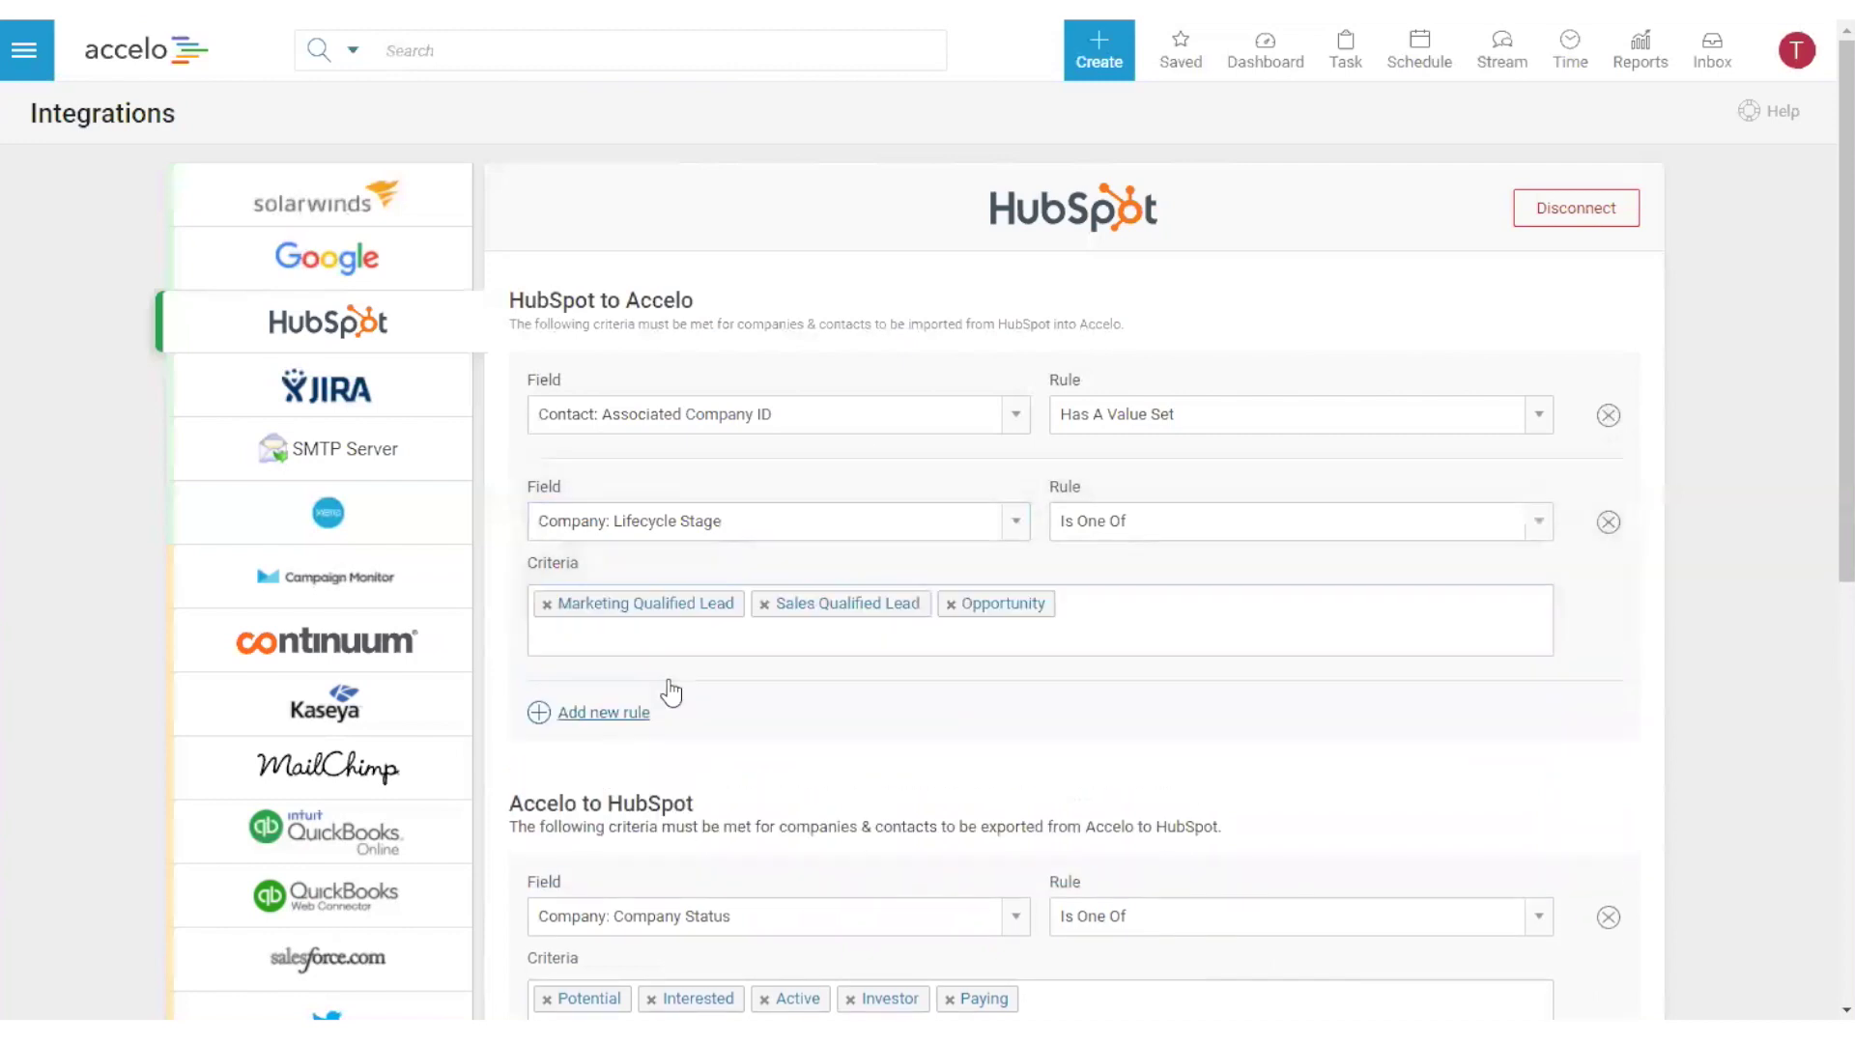
pyautogui.click(758, 625)
pyautogui.click(600, 726)
pyautogui.click(626, 660)
pyautogui.click(584, 730)
pyautogui.click(599, 650)
pyautogui.click(596, 731)
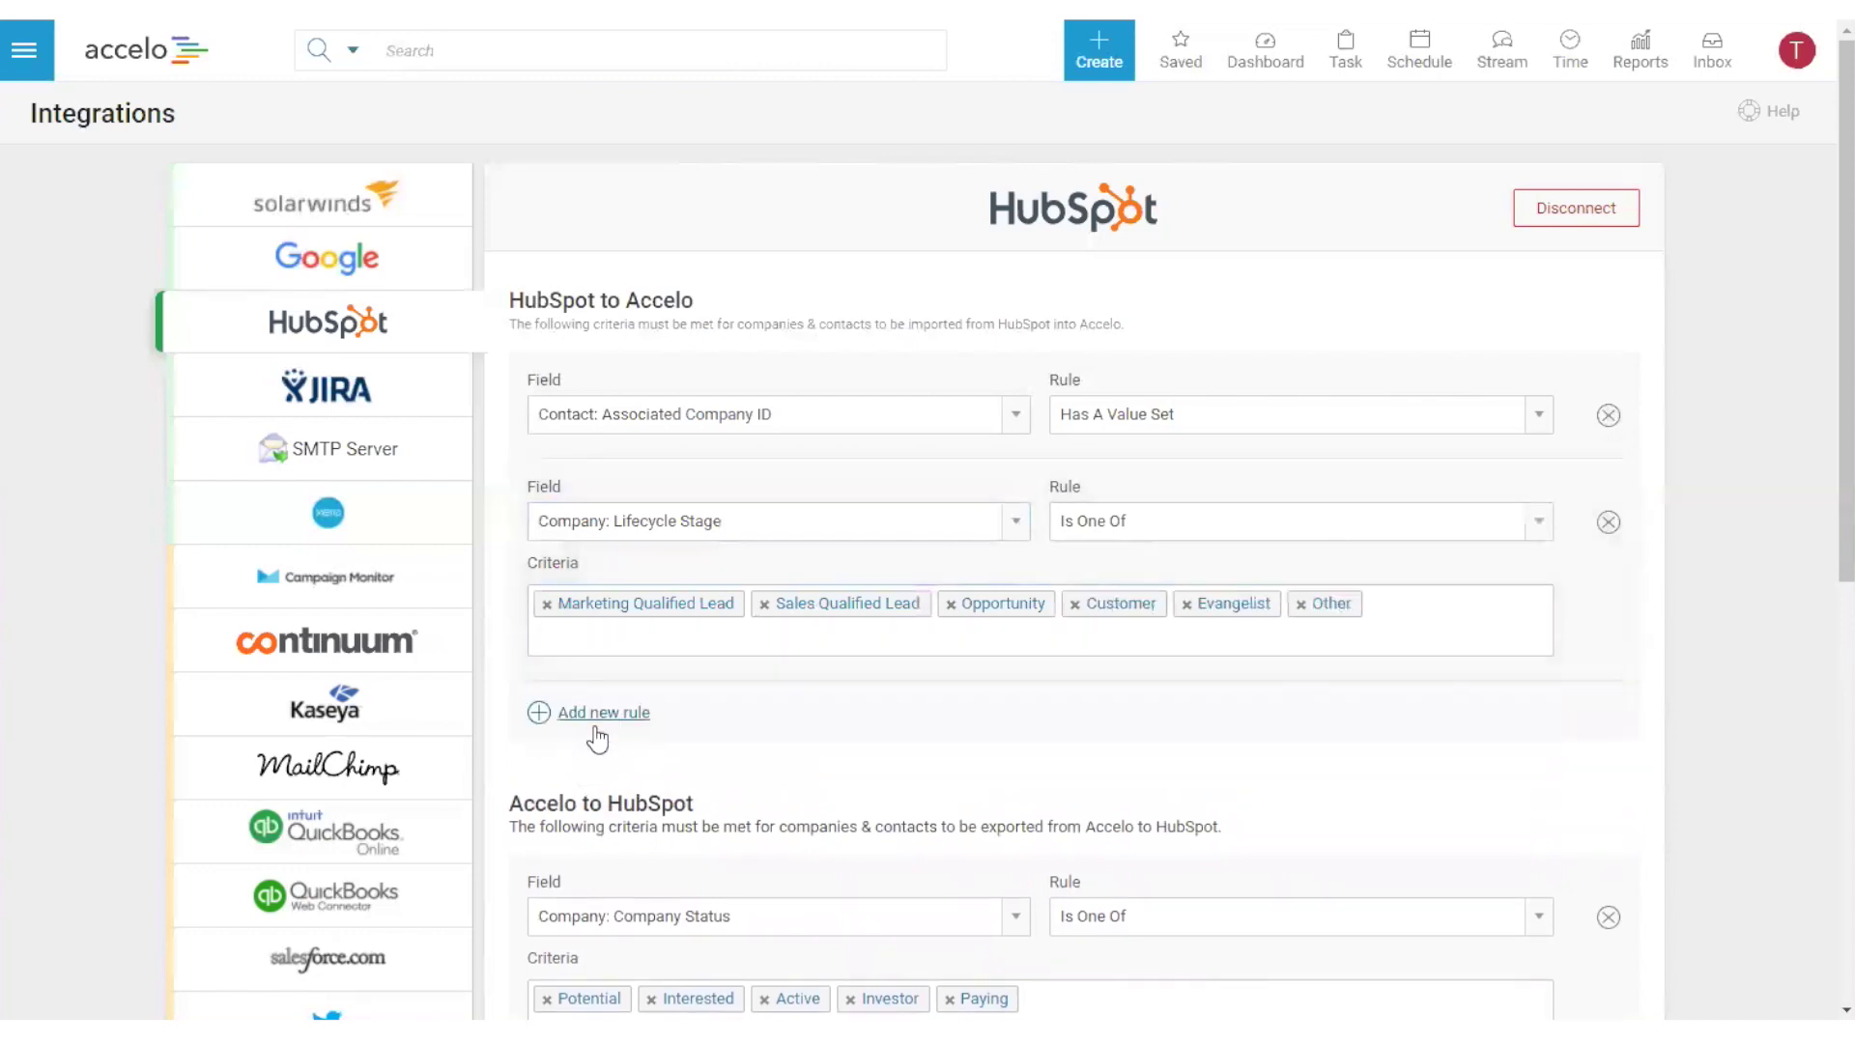
pyautogui.click(599, 654)
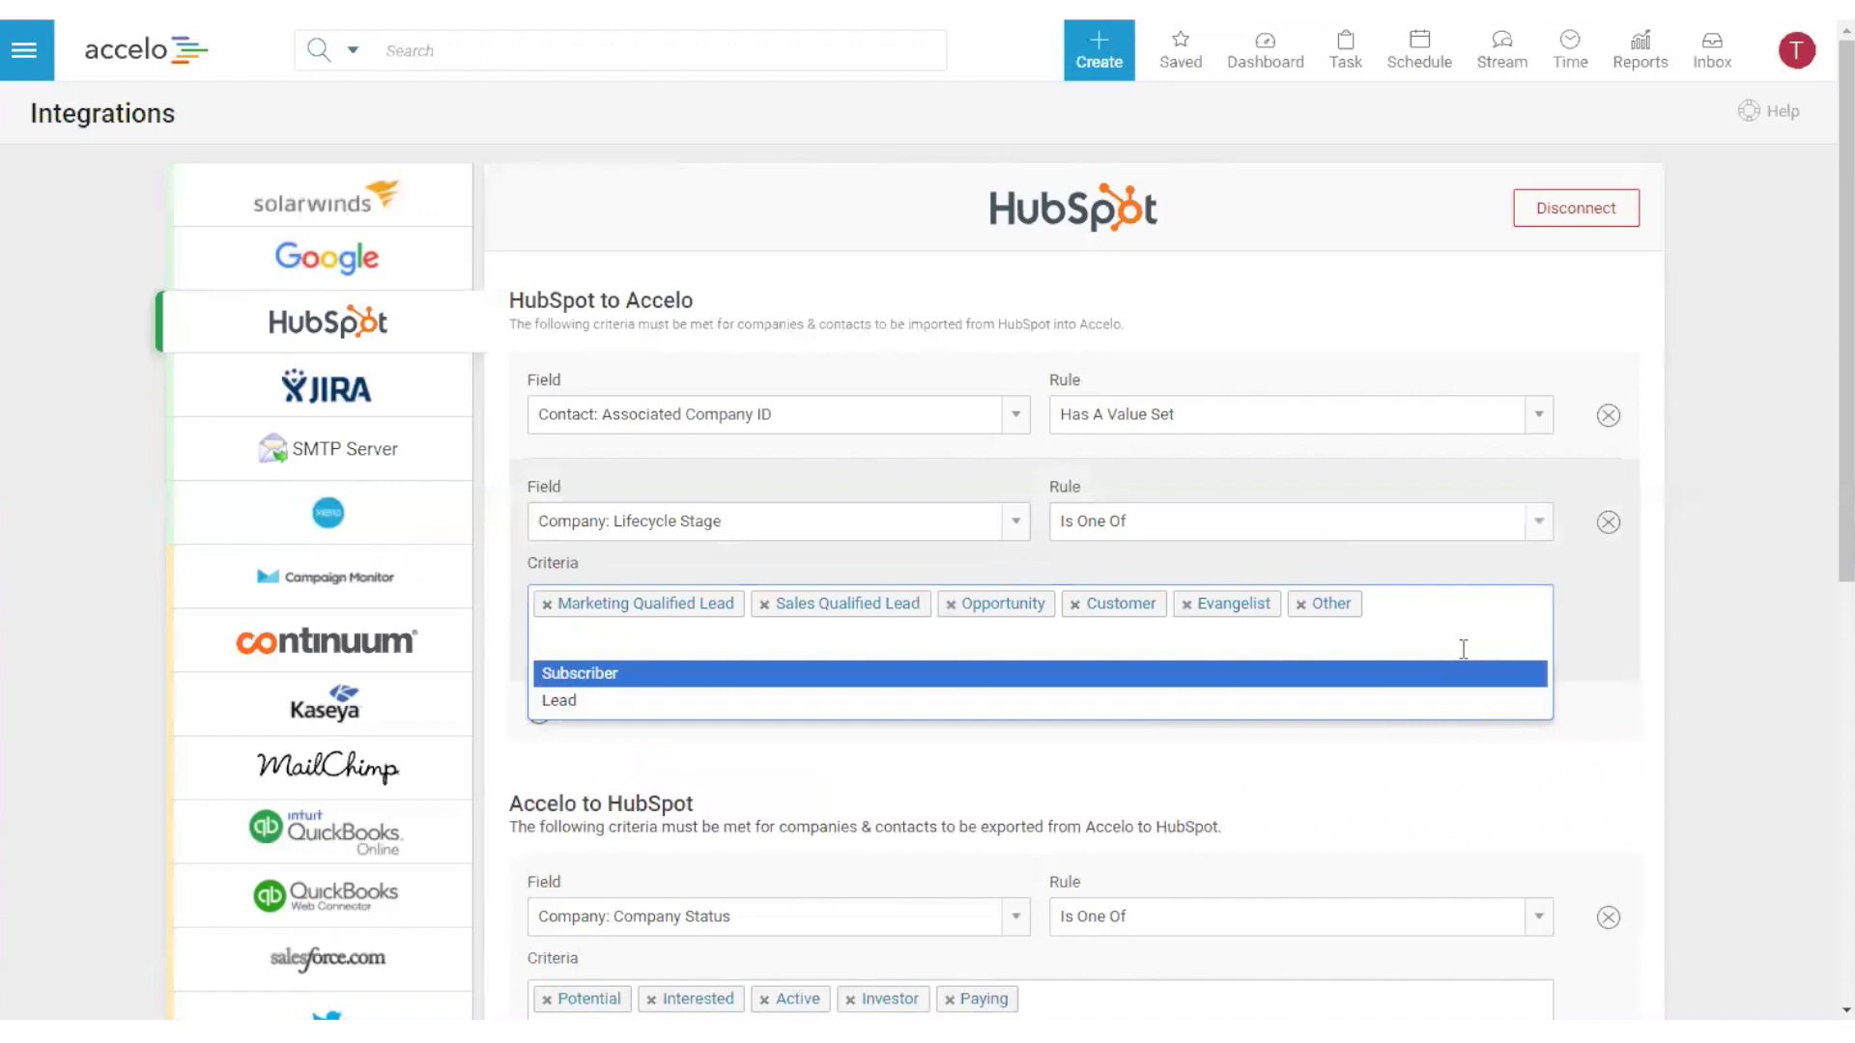
pyautogui.click(1608, 527)
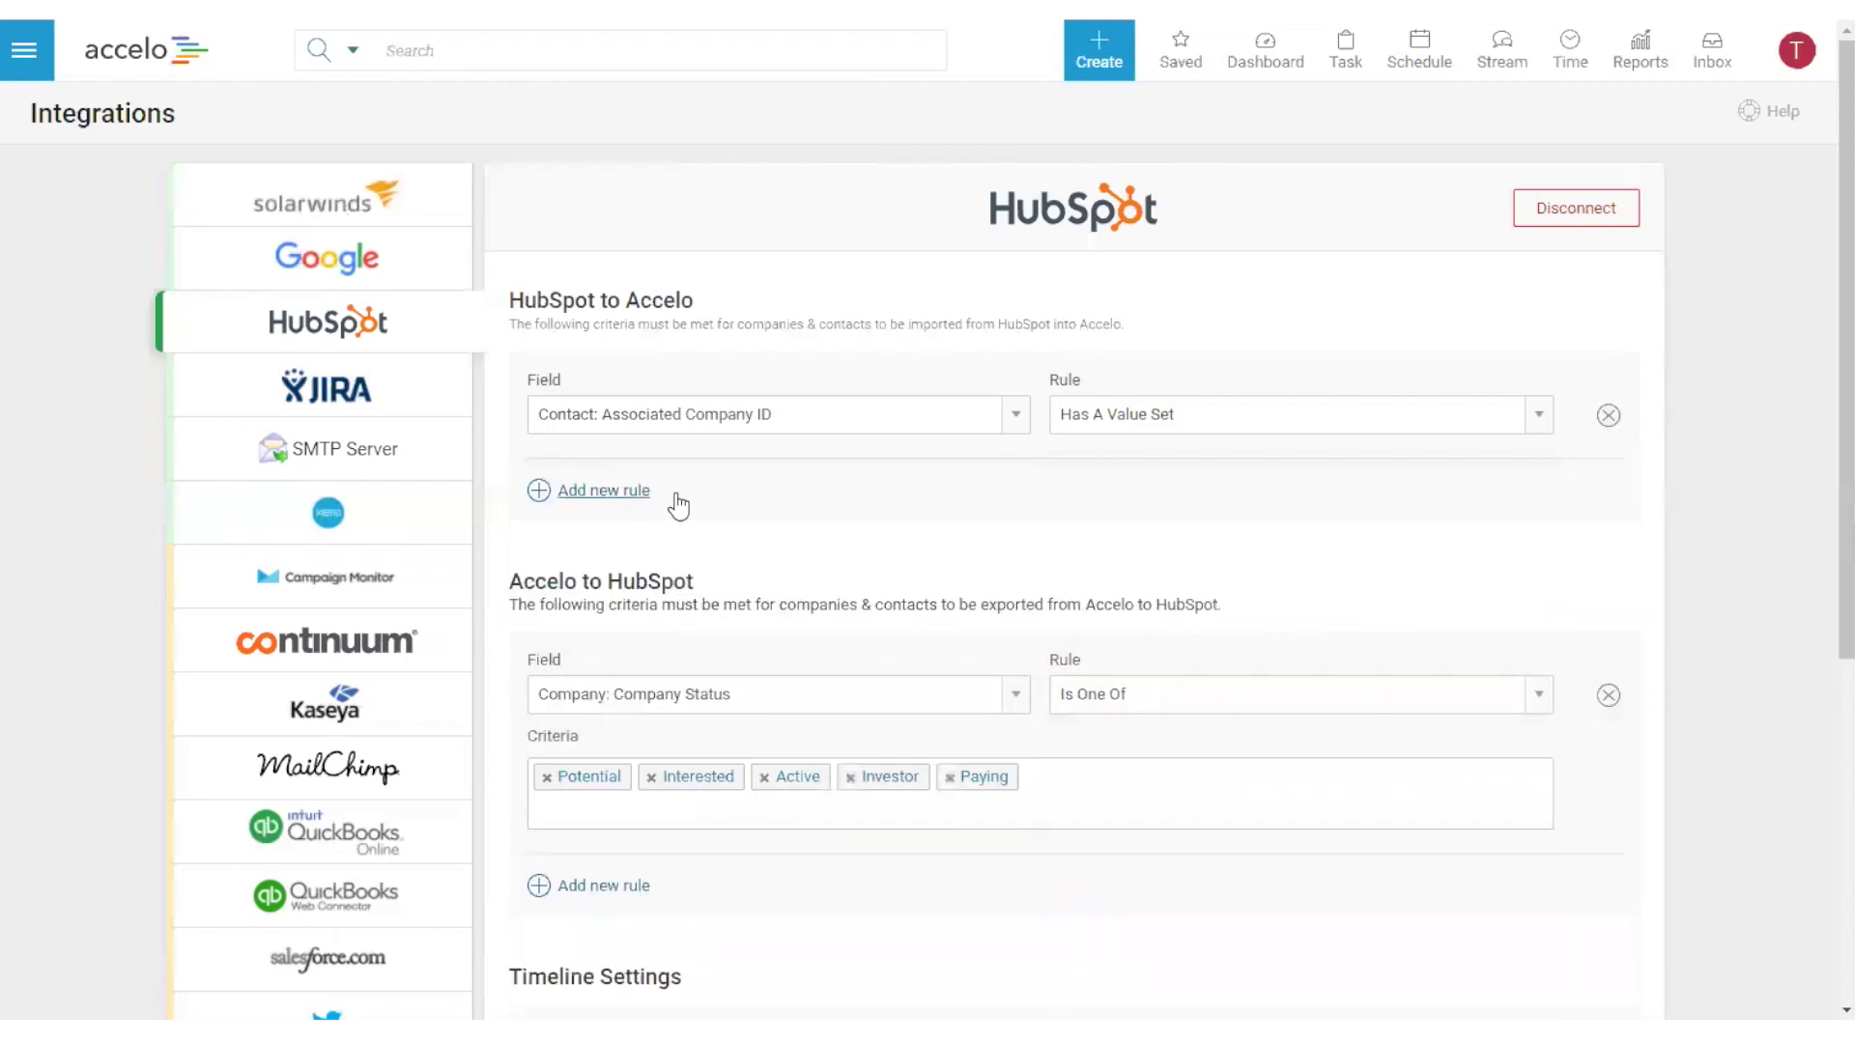
# - Add a new import rule set to Contact: Last Name, Has A Value Set
pyautogui.click(619, 490)
pyautogui.click(703, 522)
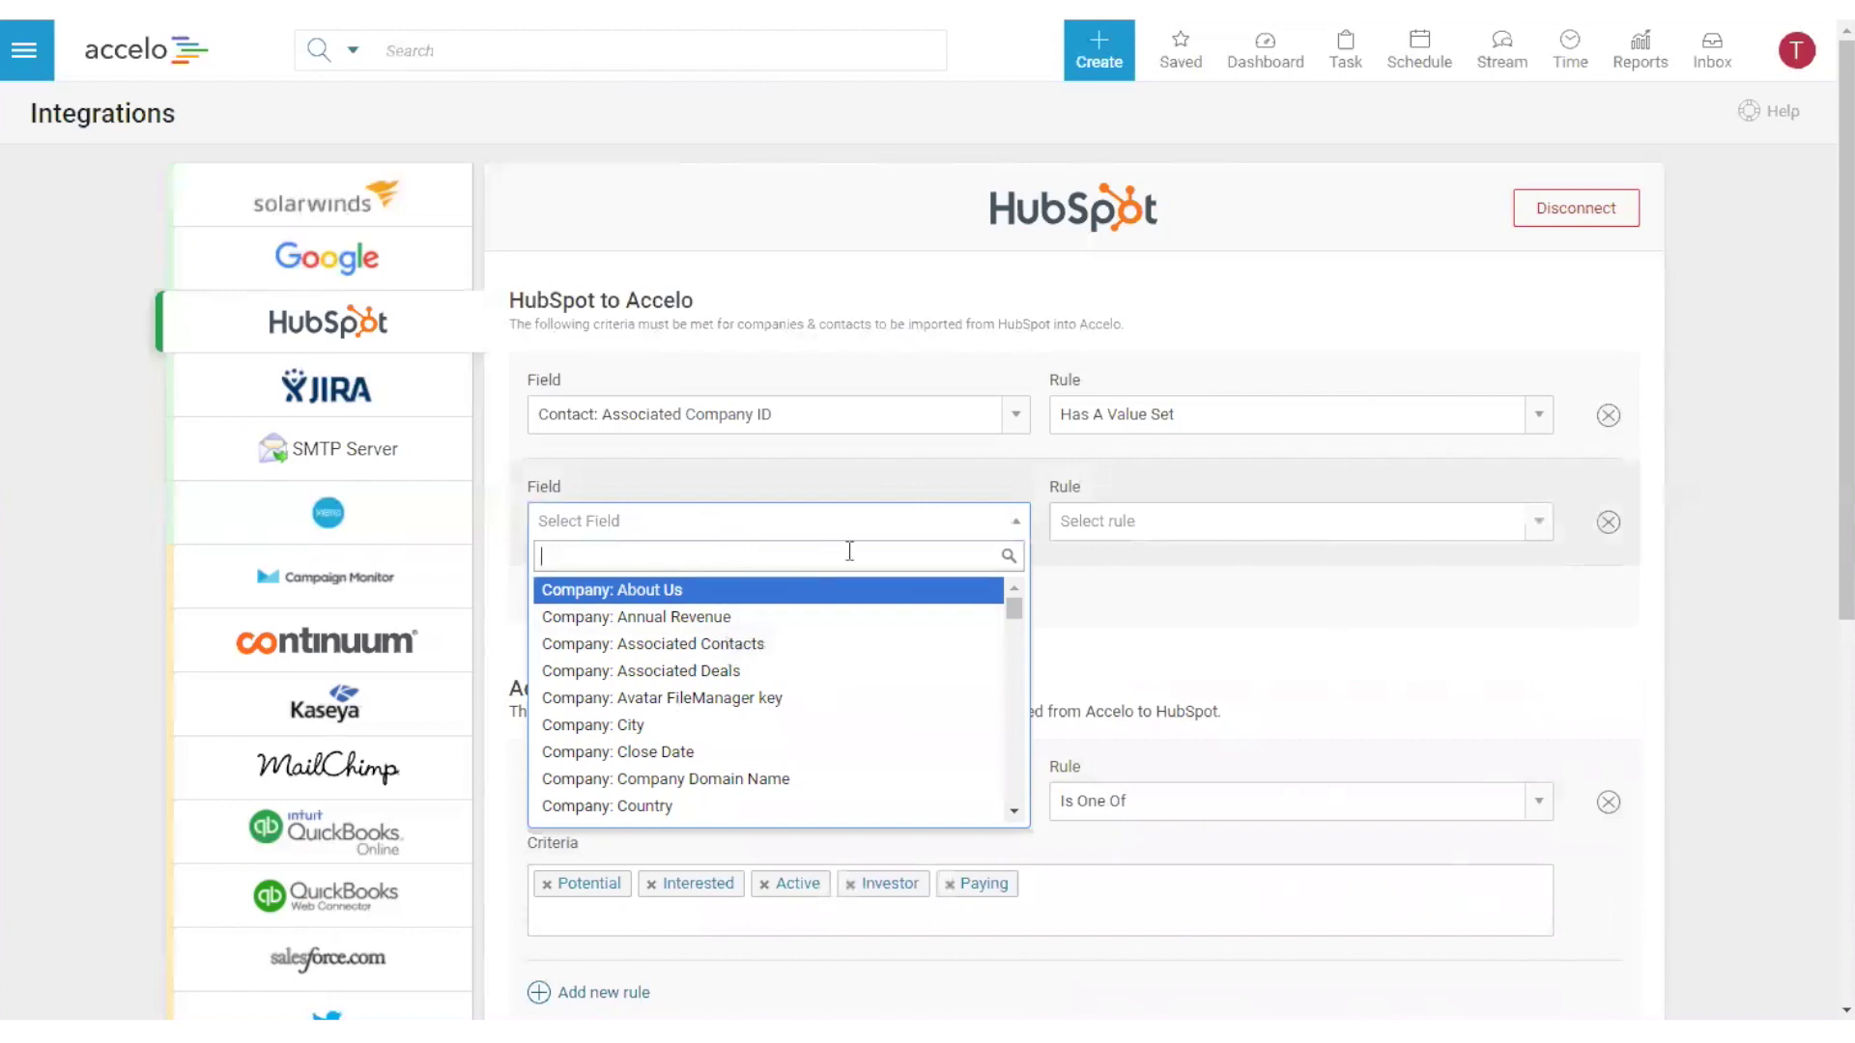
pyautogui.write('last name')
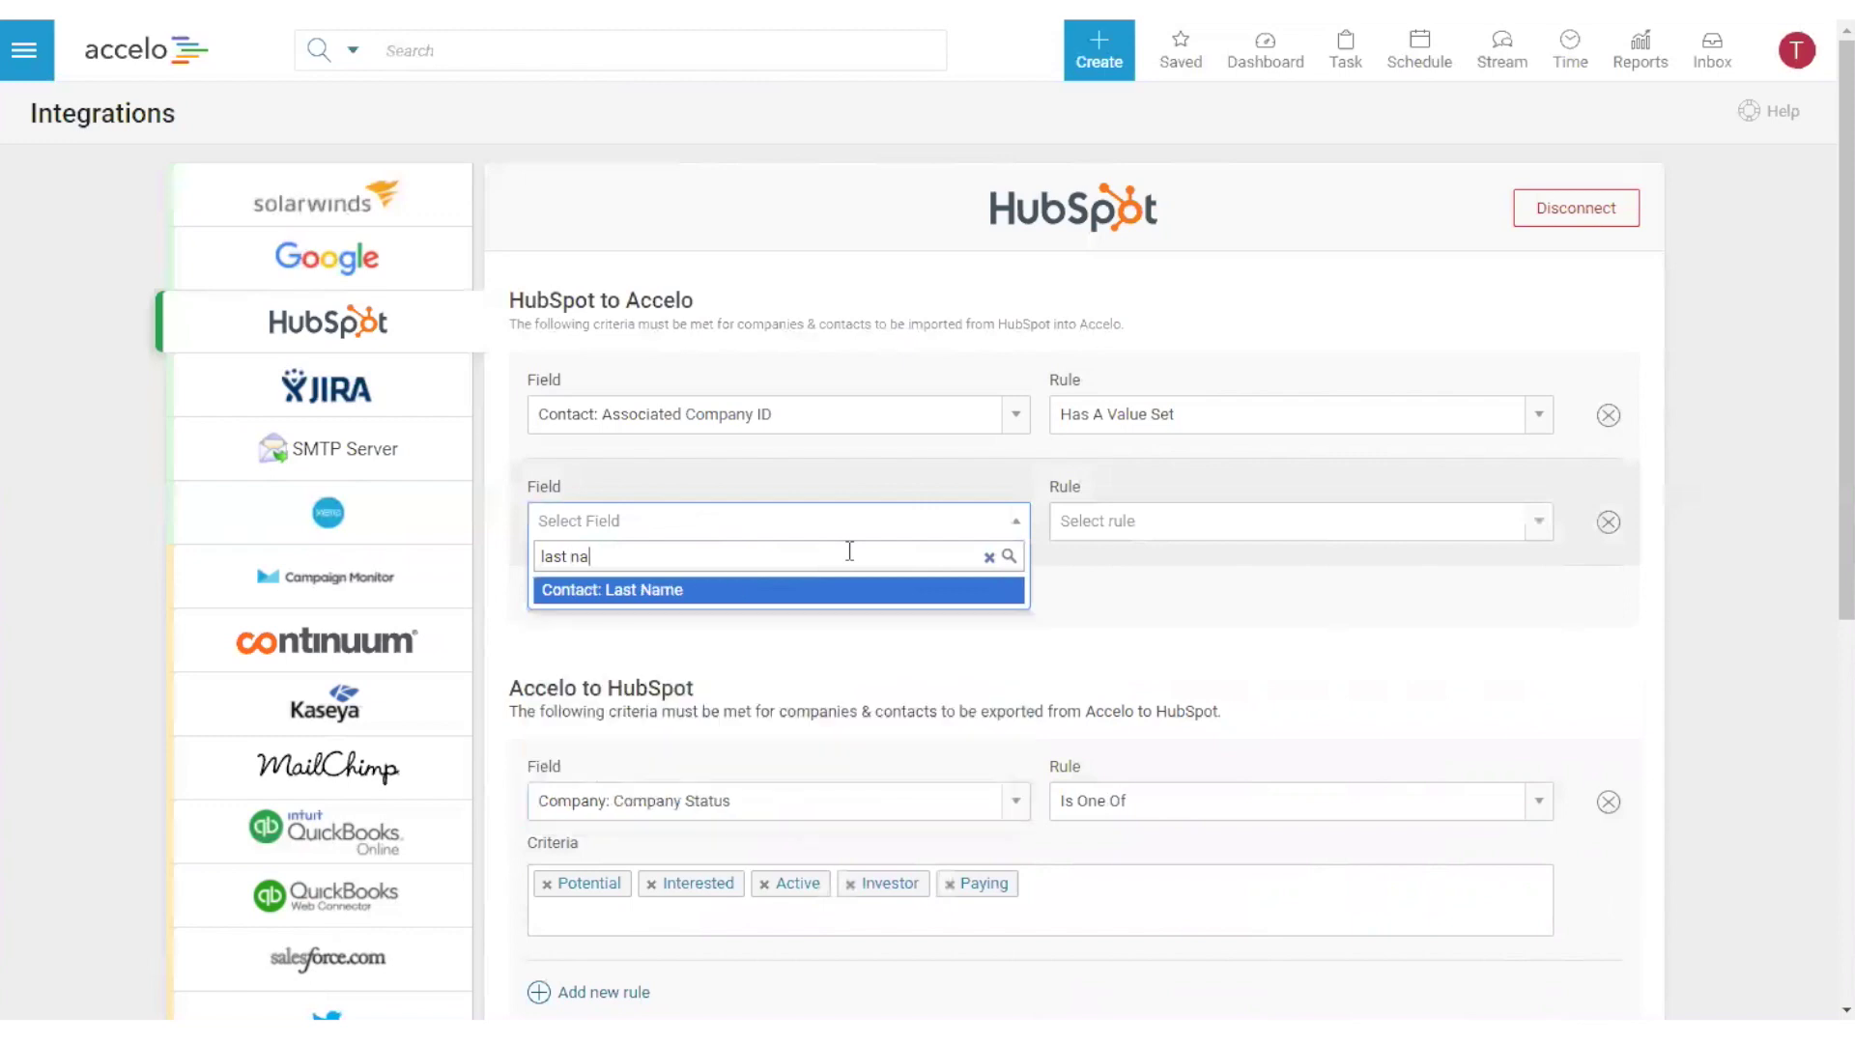
pyautogui.click(606, 592)
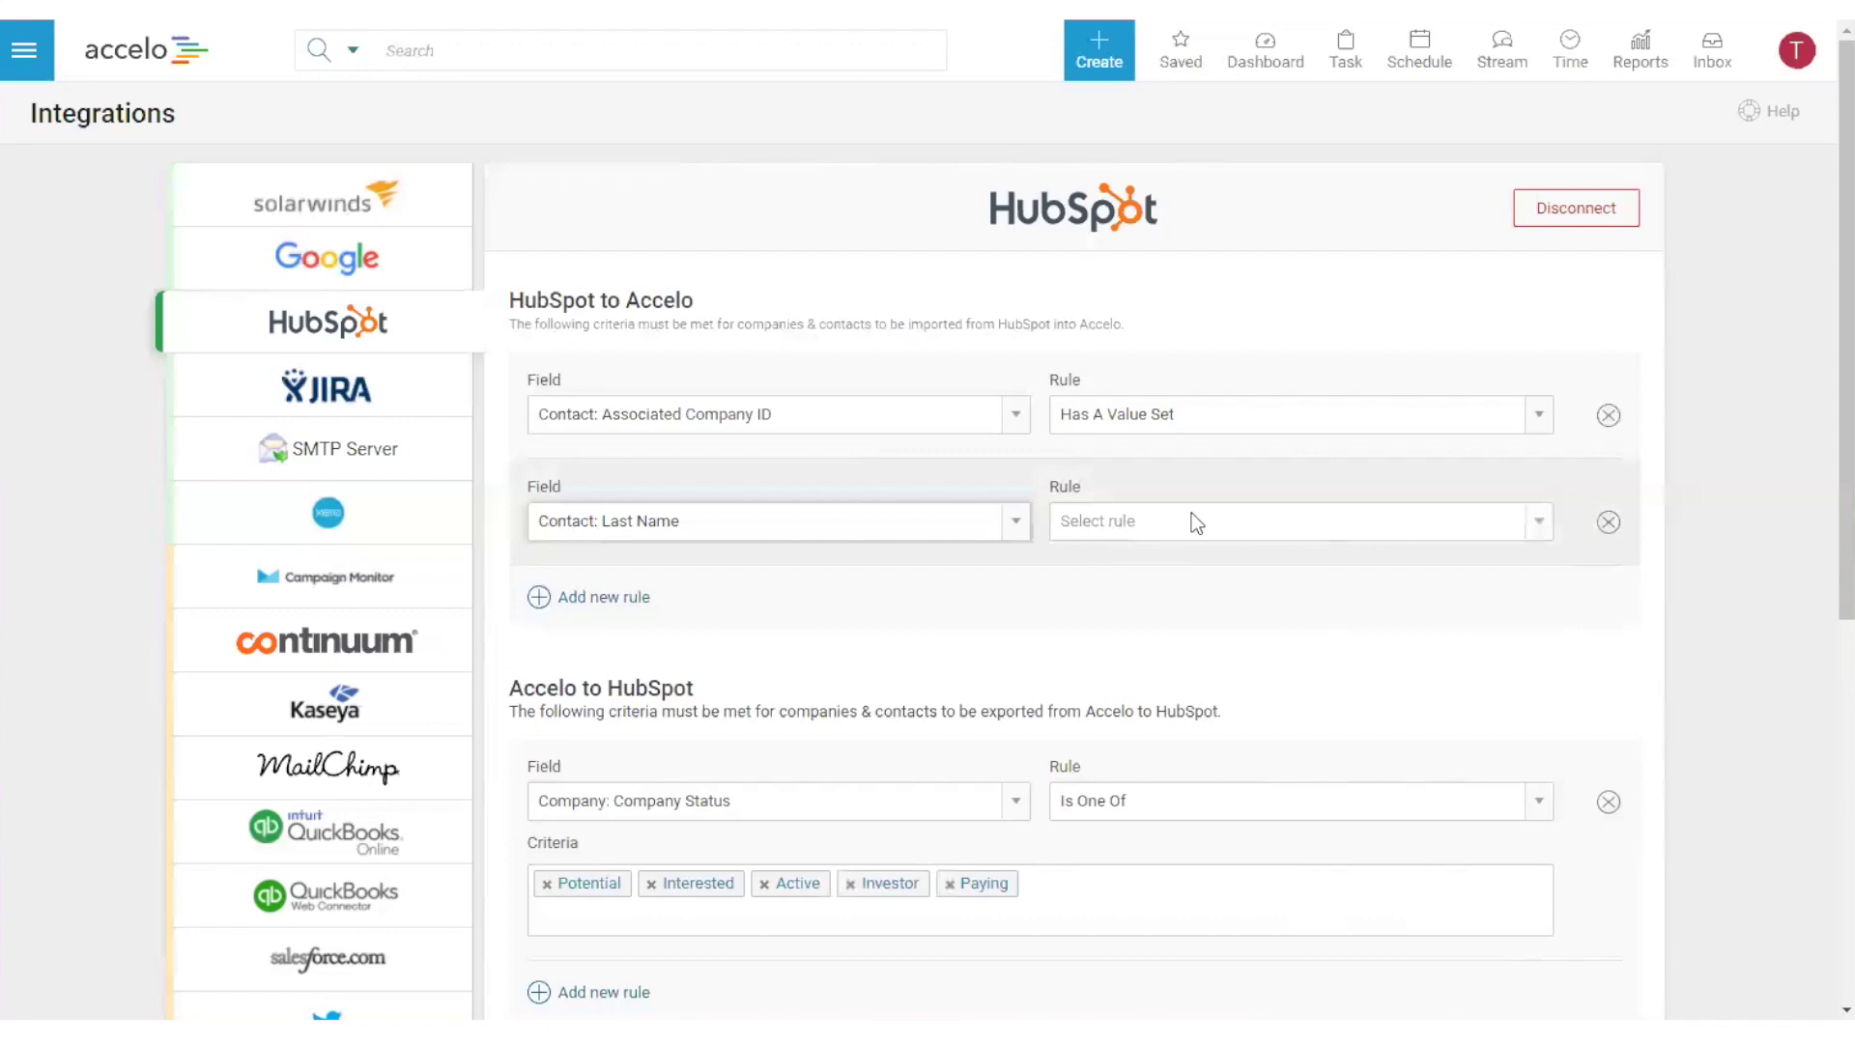
pyautogui.click(1544, 514)
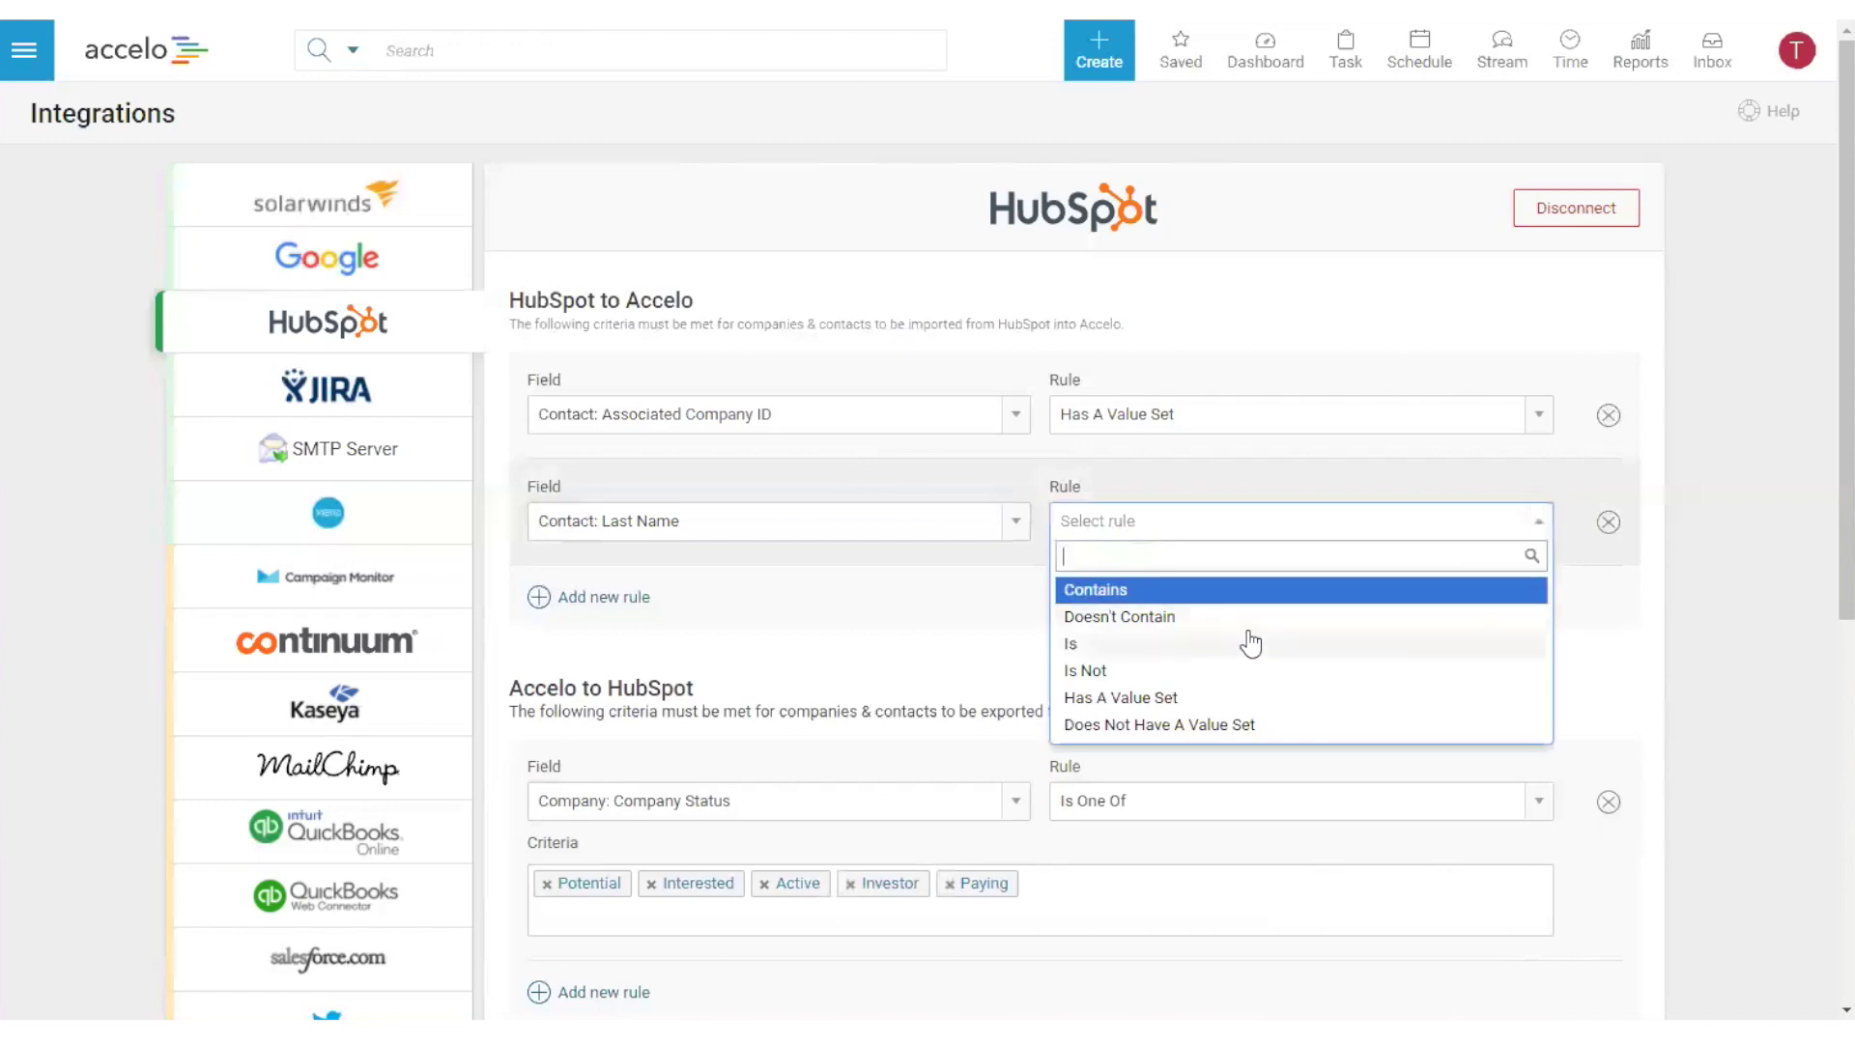
pyautogui.click(1242, 696)
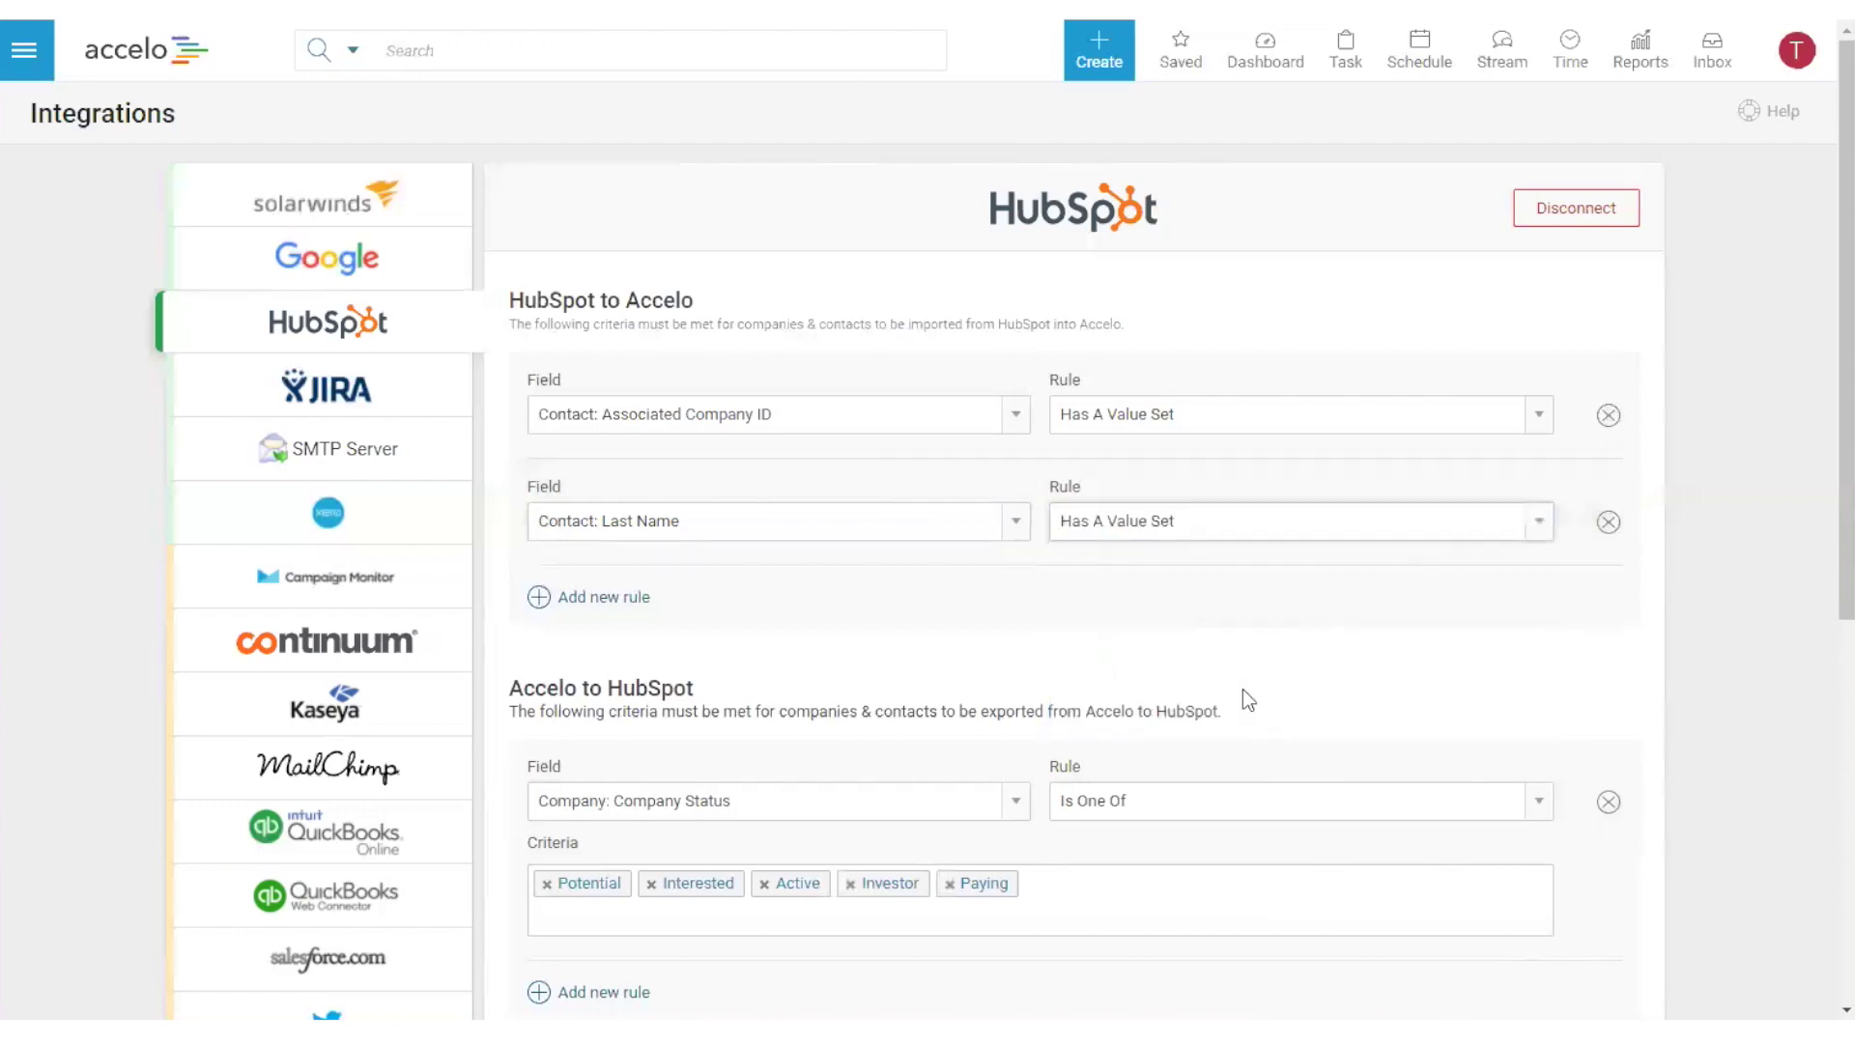
# - Change the rule to Contact: Email Doesn't Contain 'hotmail'
pyautogui.click(923, 513)
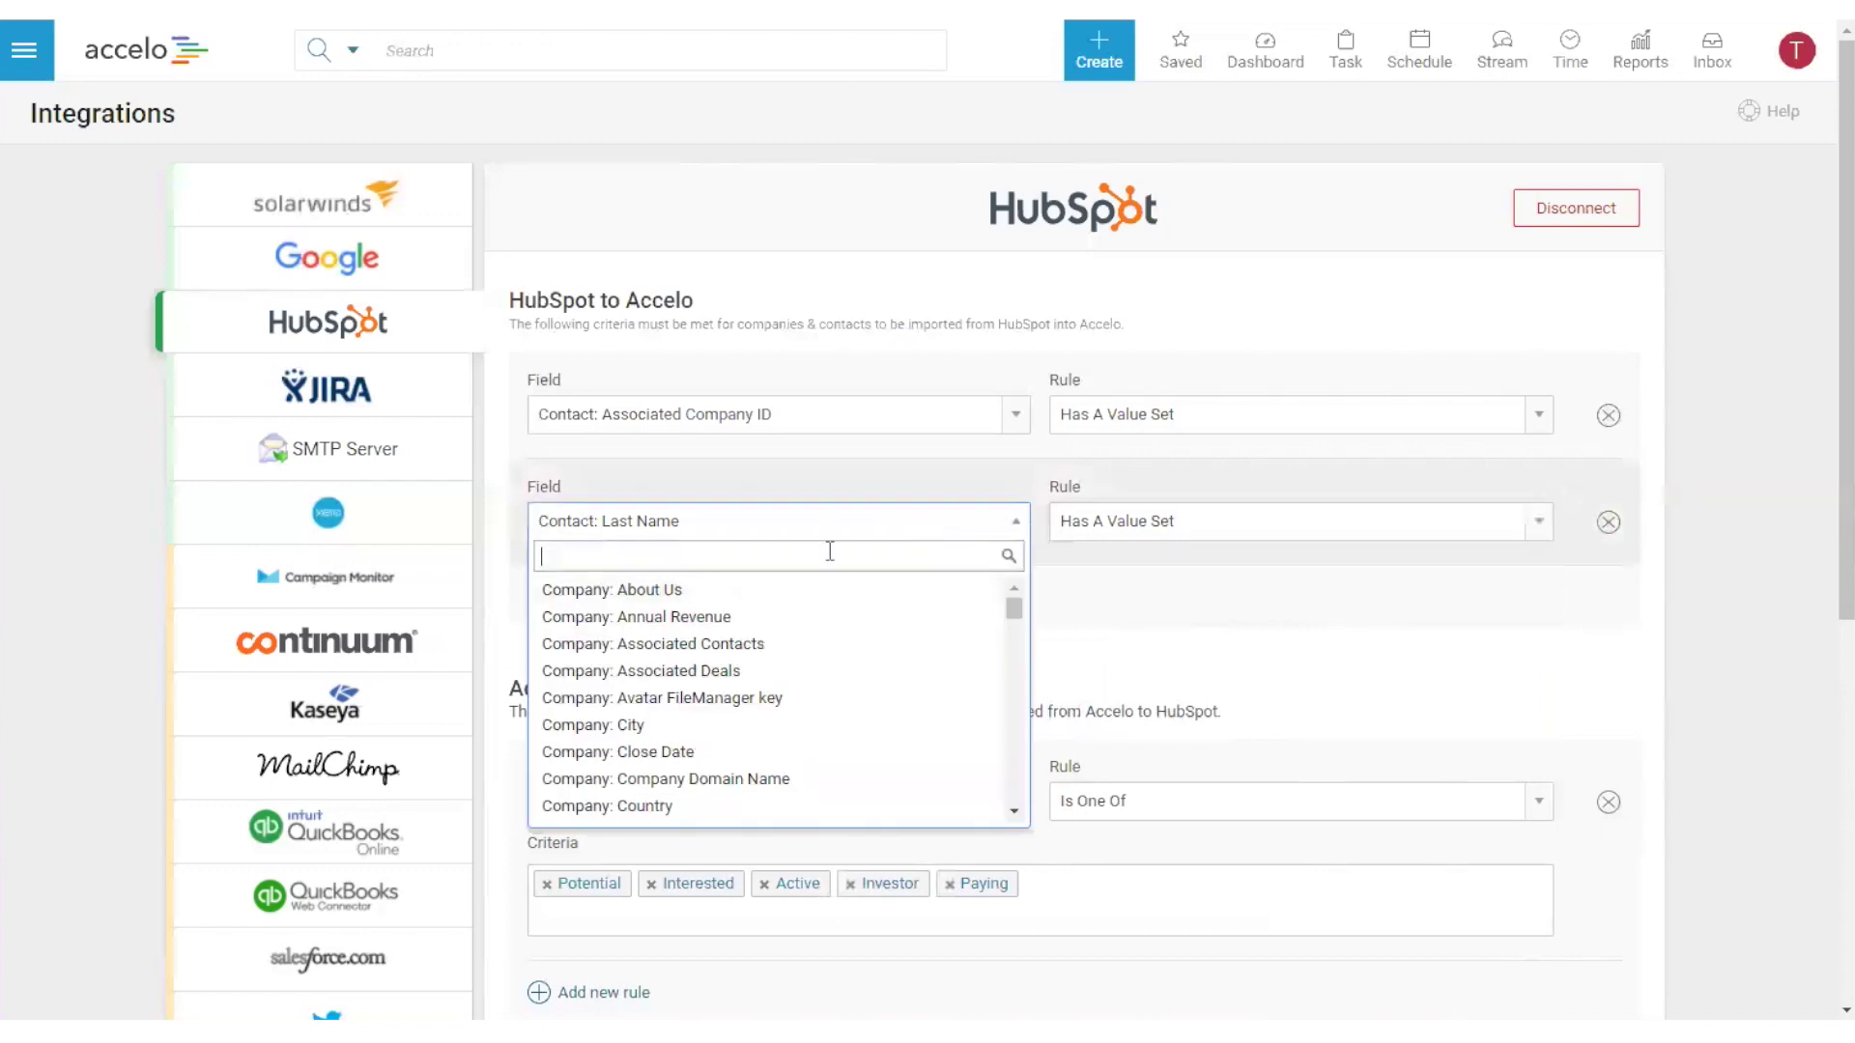
pyautogui.write('email')
pyautogui.click(764, 618)
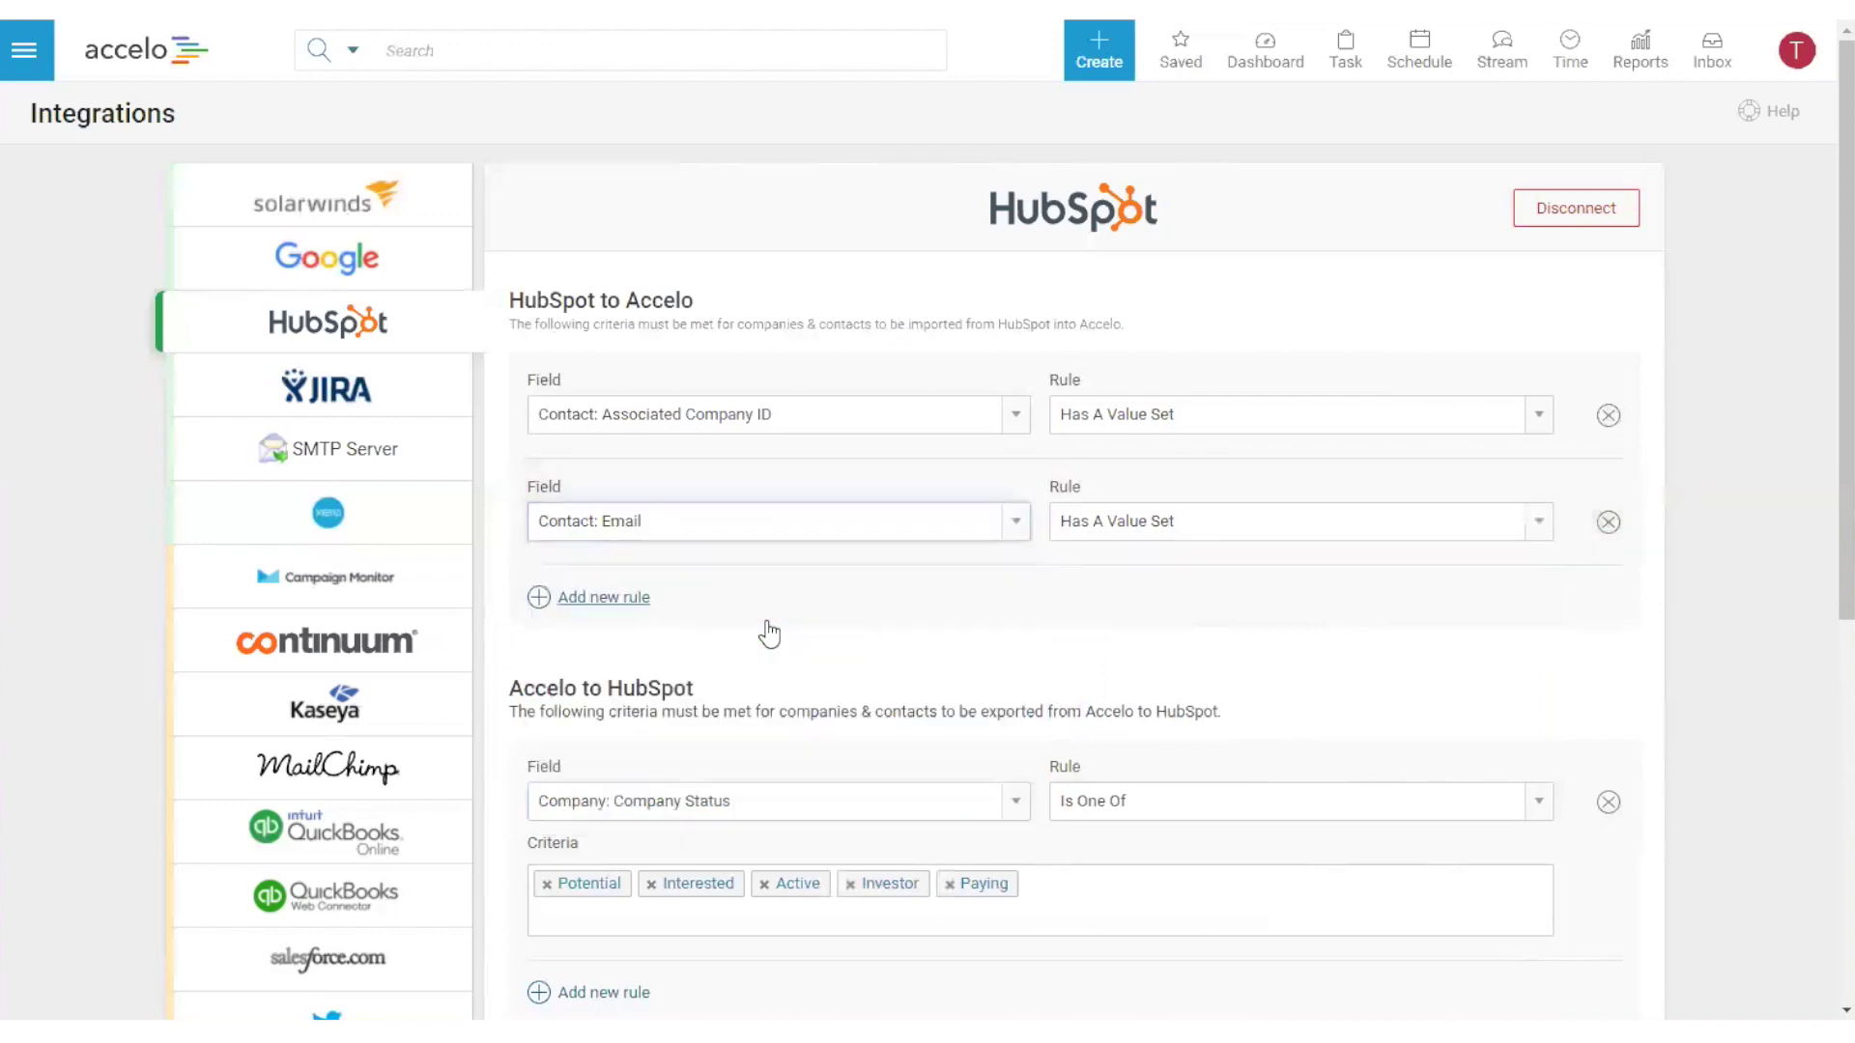
pyautogui.click(1164, 526)
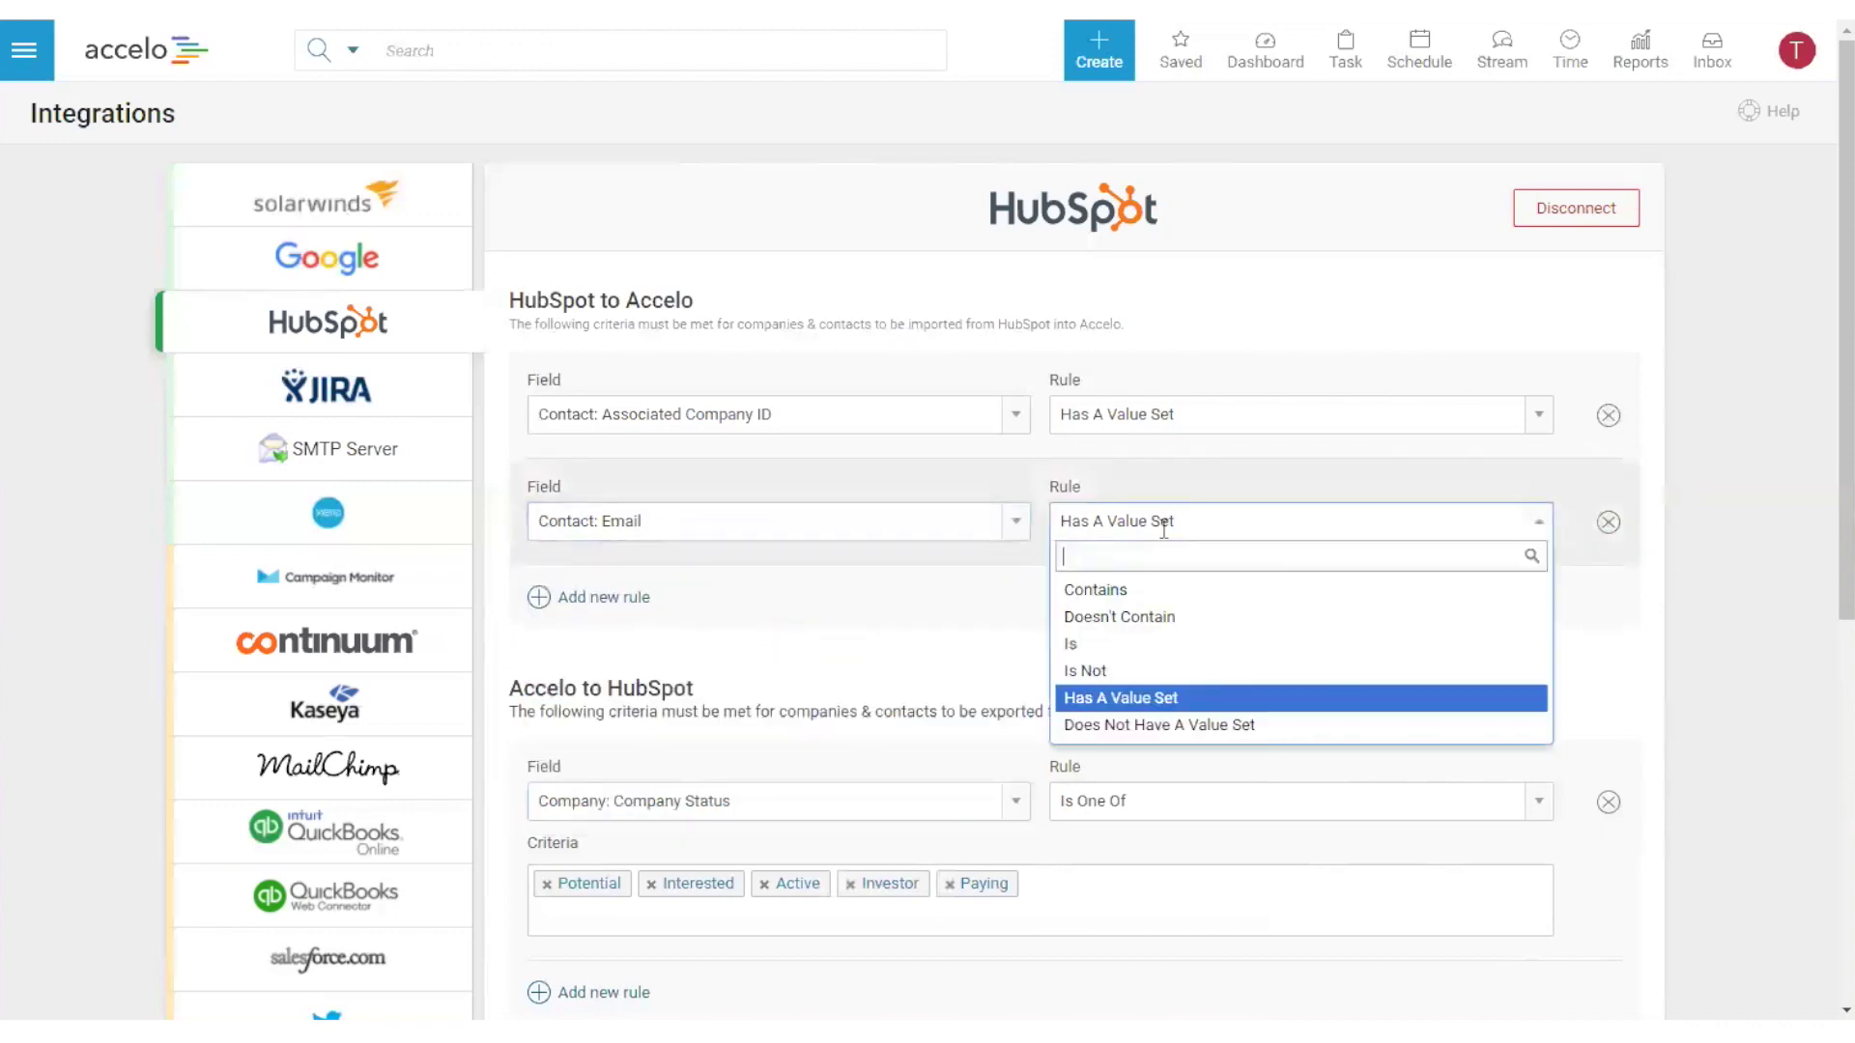
pyautogui.click(1179, 618)
pyautogui.click(942, 605)
pyautogui.write('hotmail')
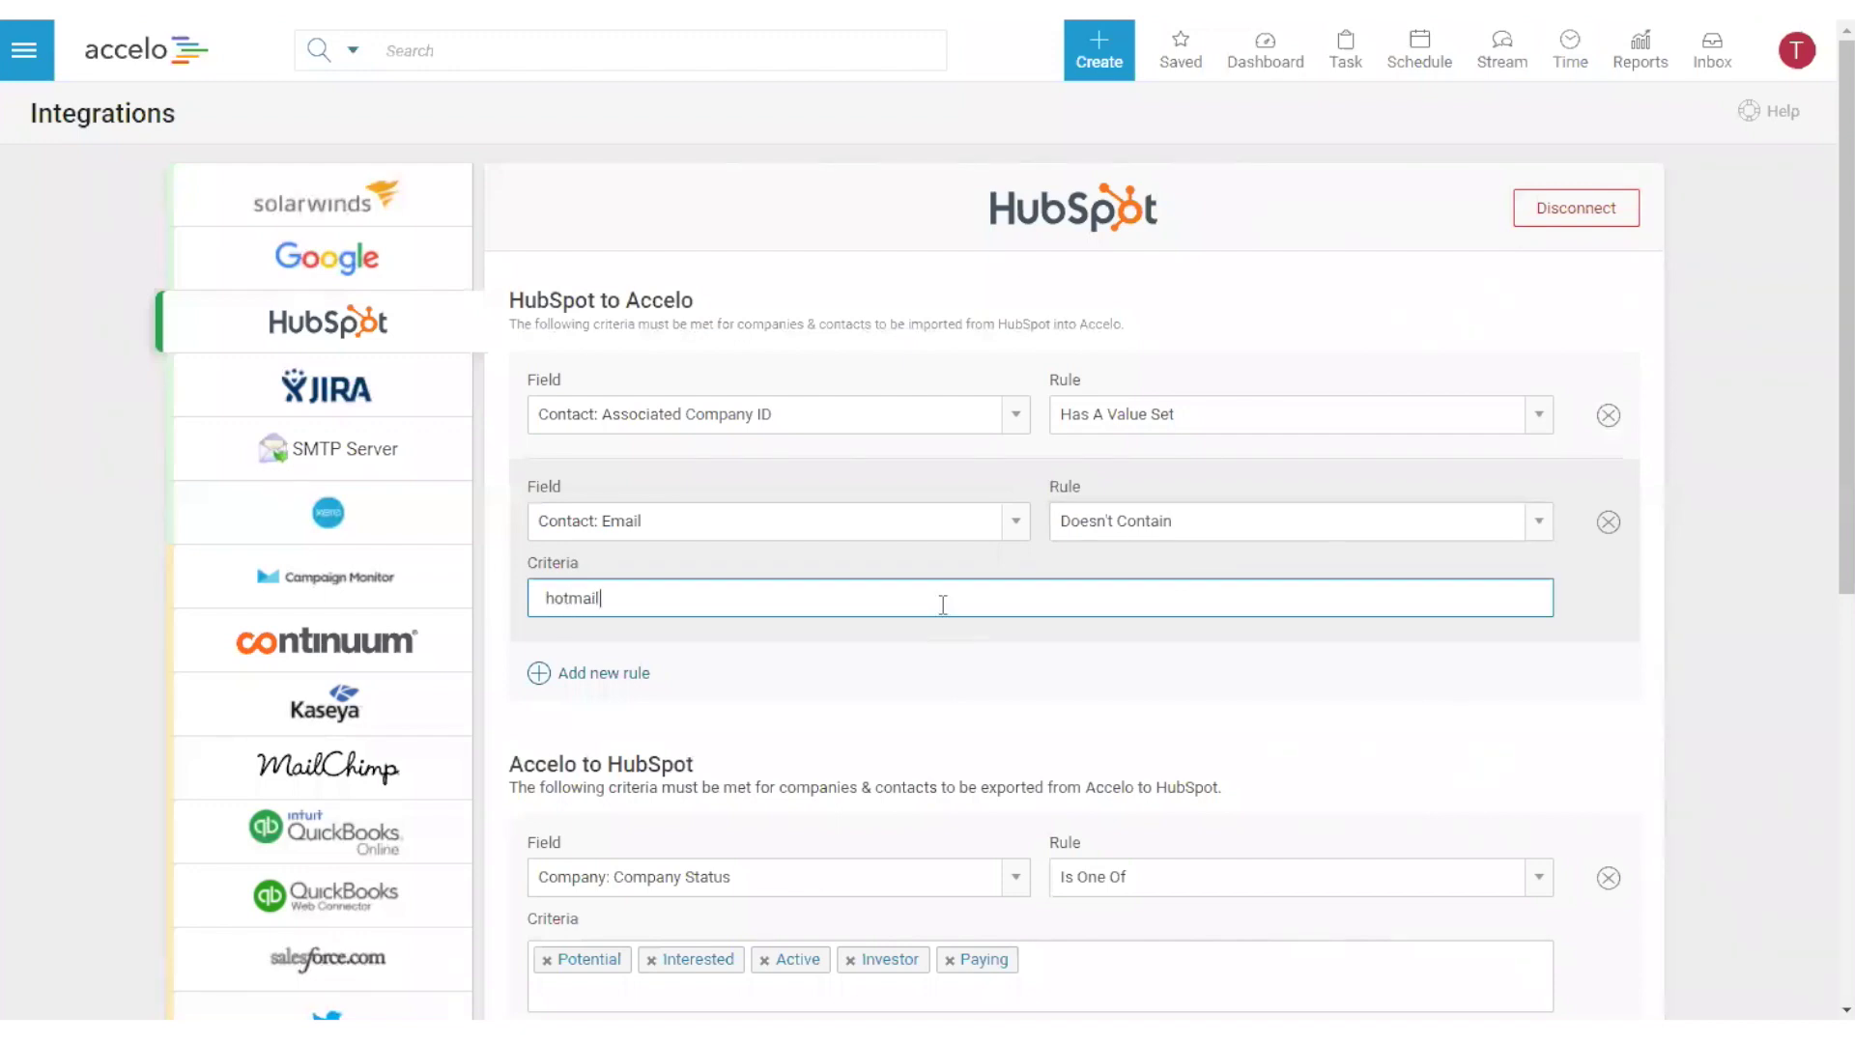
# - Add a Contact: Email Doesn't Contain 'yahoo' rule, then delete both the yahoo and hotmail rules
pyautogui.click(618, 673)
pyautogui.click(751, 705)
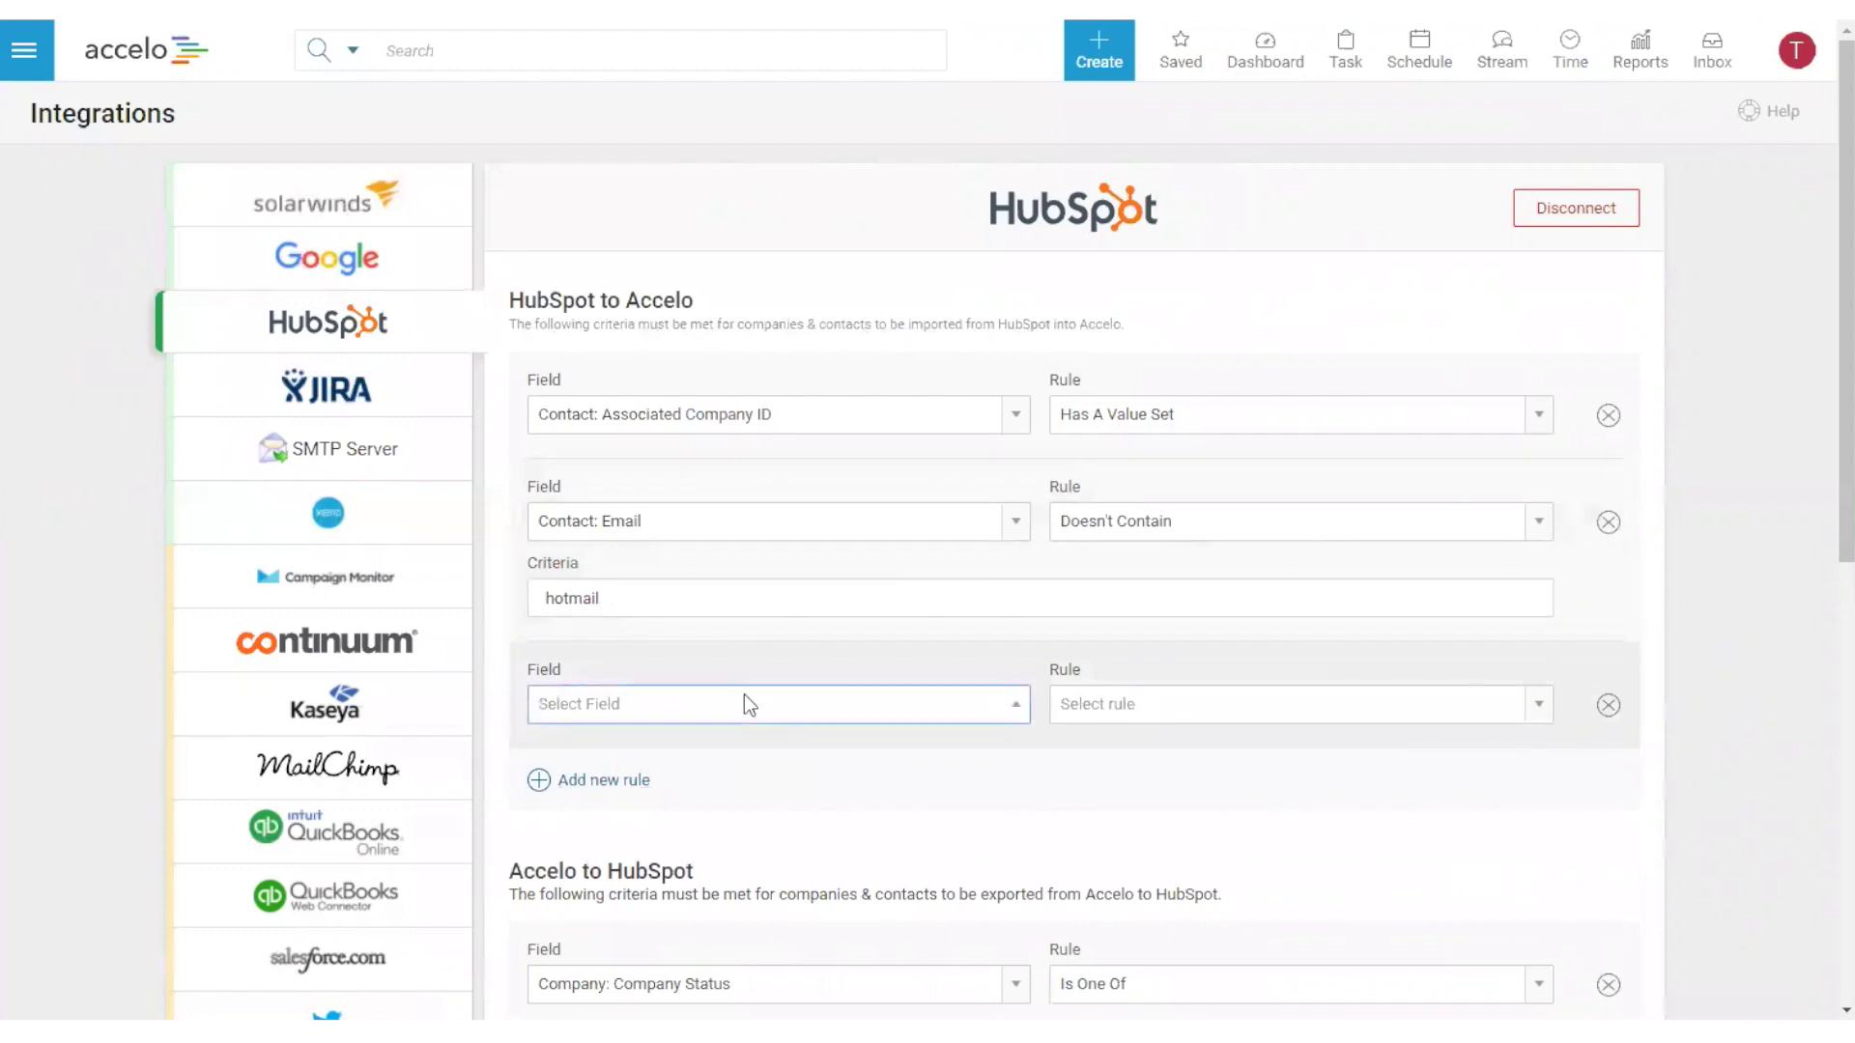
pyautogui.write('cont')
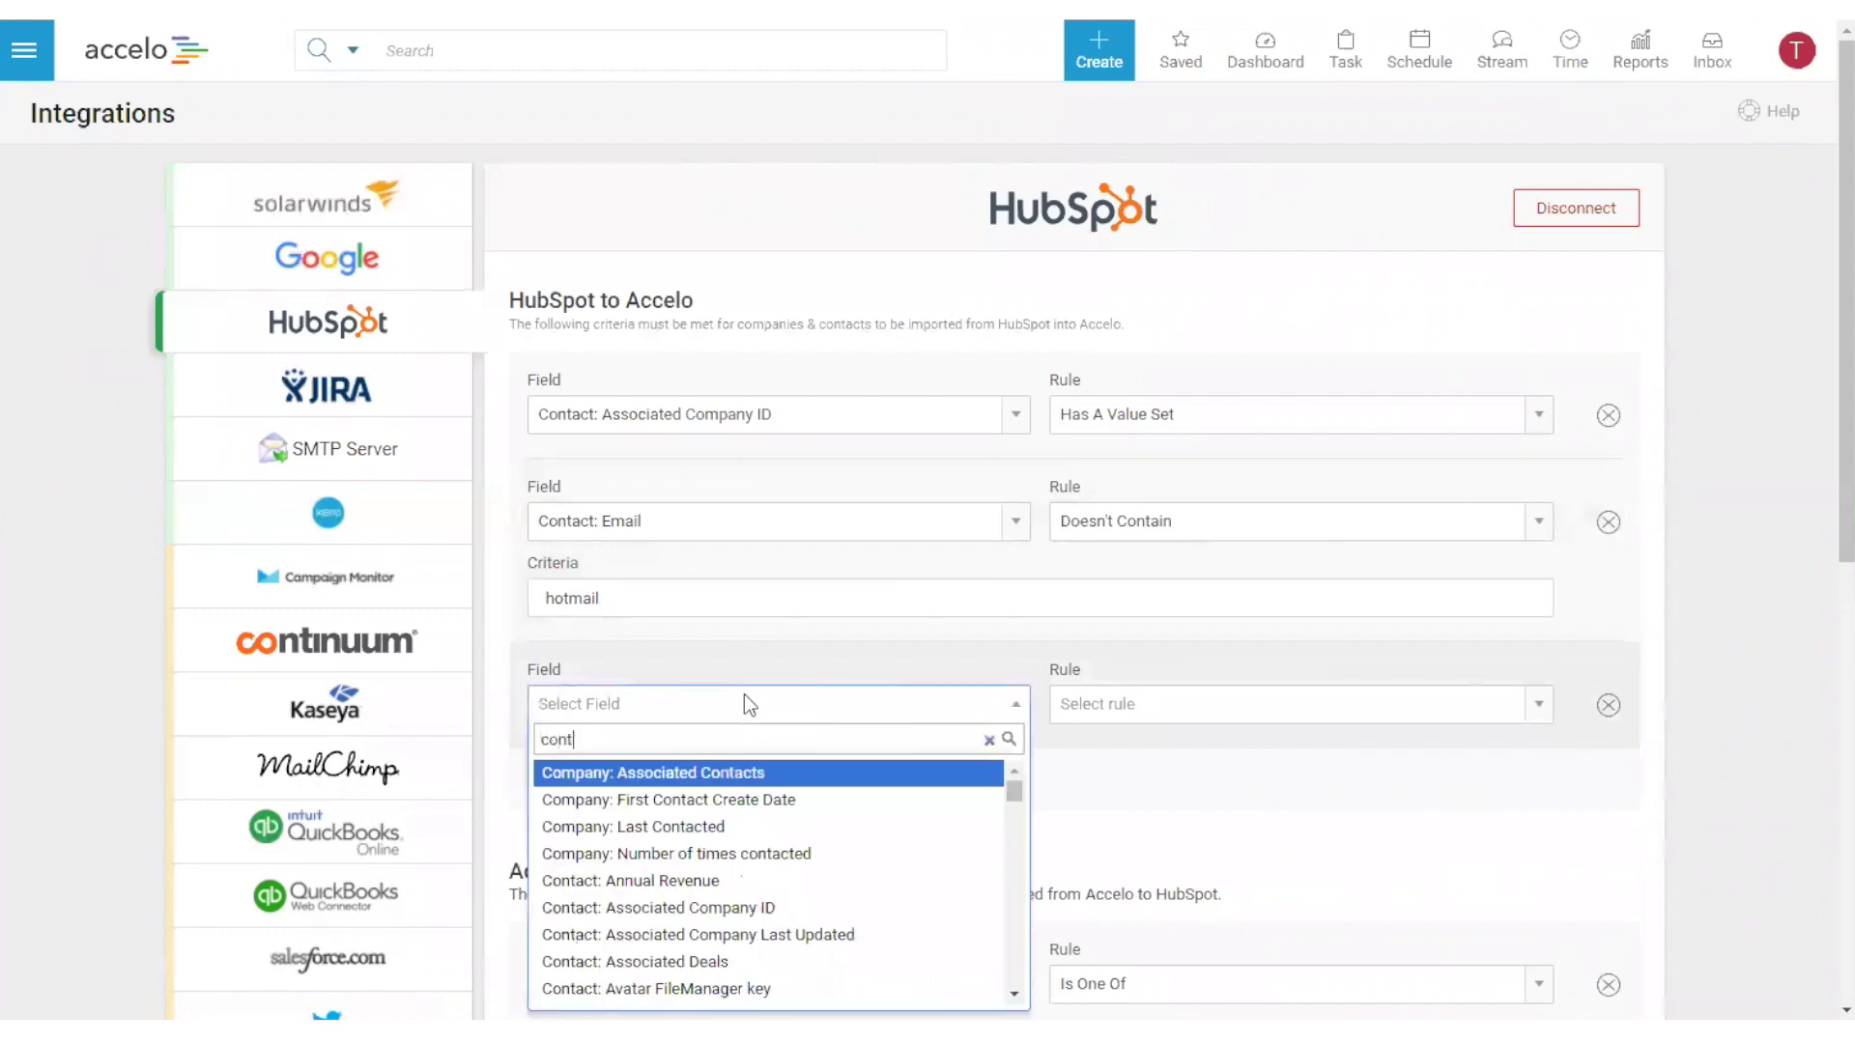
pyautogui.press('BackSpace')
pyautogui.press('BackSpace')
pyautogui.press('BackSpace')
pyautogui.press('BackSpace')
pyautogui.write('email')
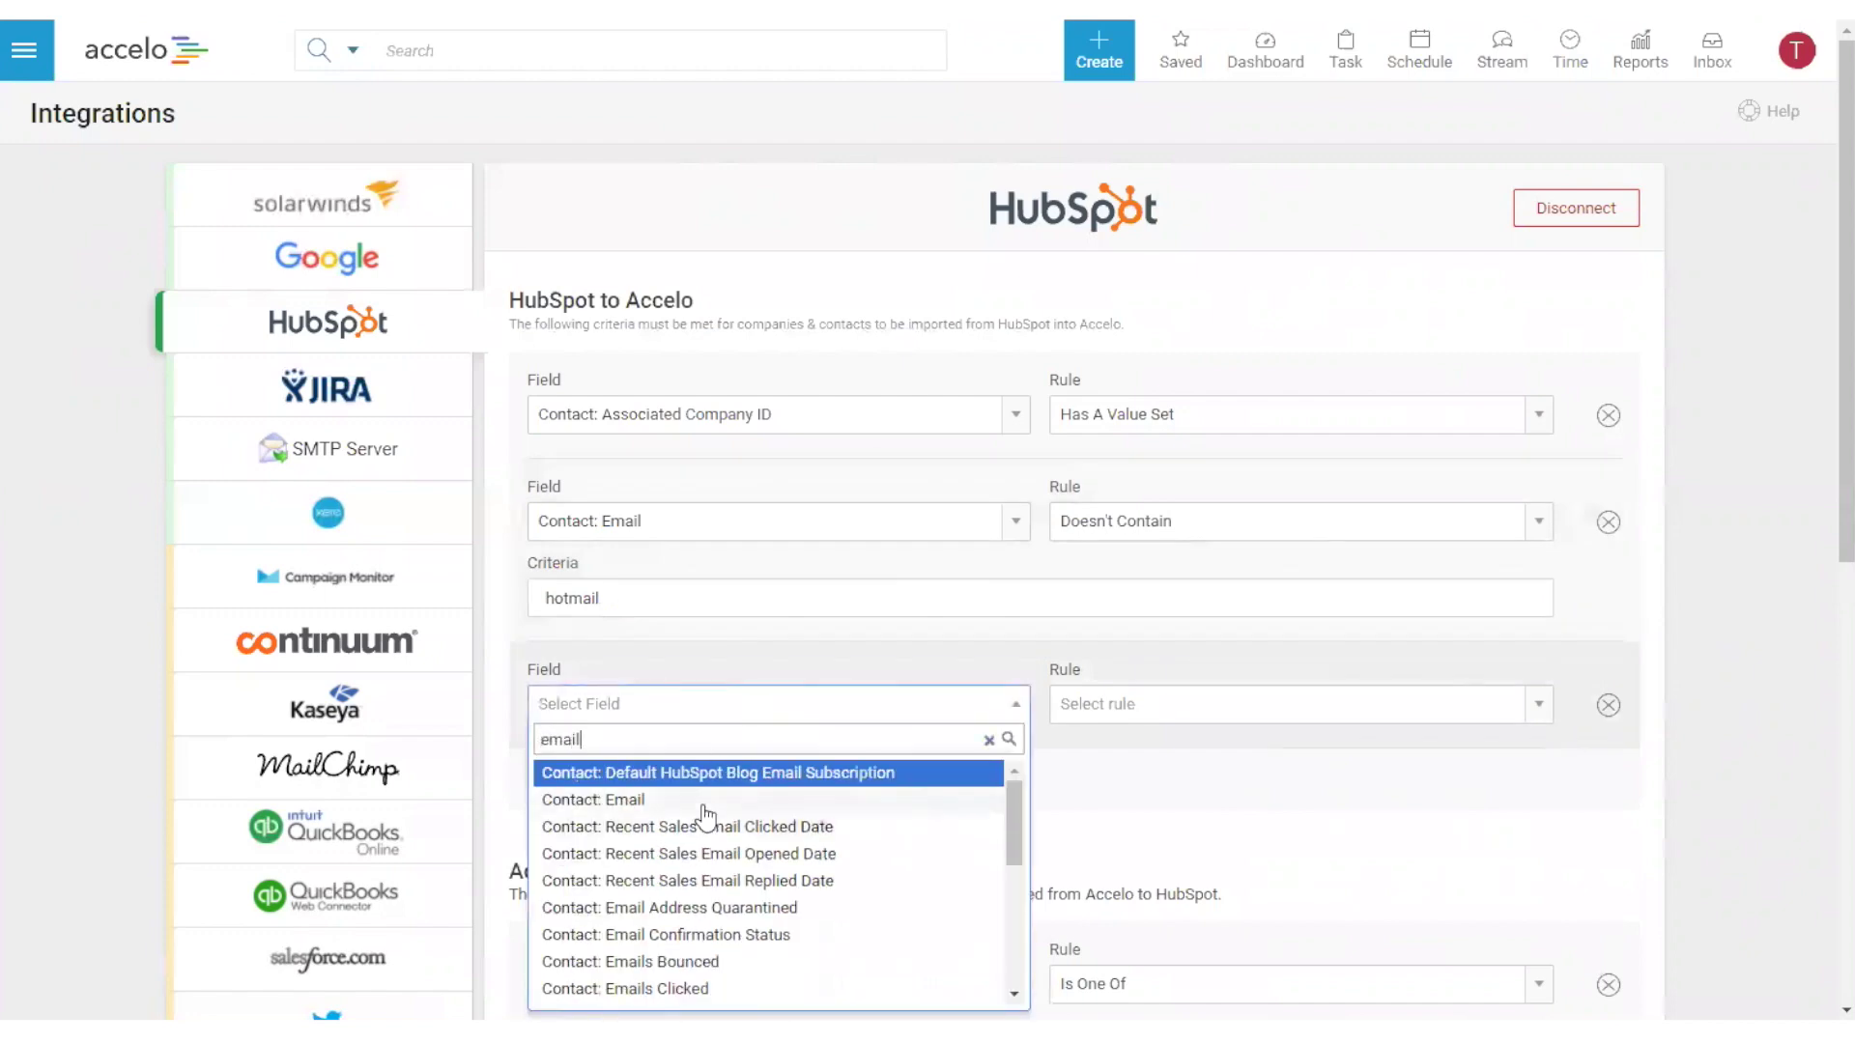
pyautogui.click(703, 802)
pyautogui.click(1184, 704)
pyautogui.click(1200, 800)
pyautogui.click(922, 782)
pyautogui.write('yahoo')
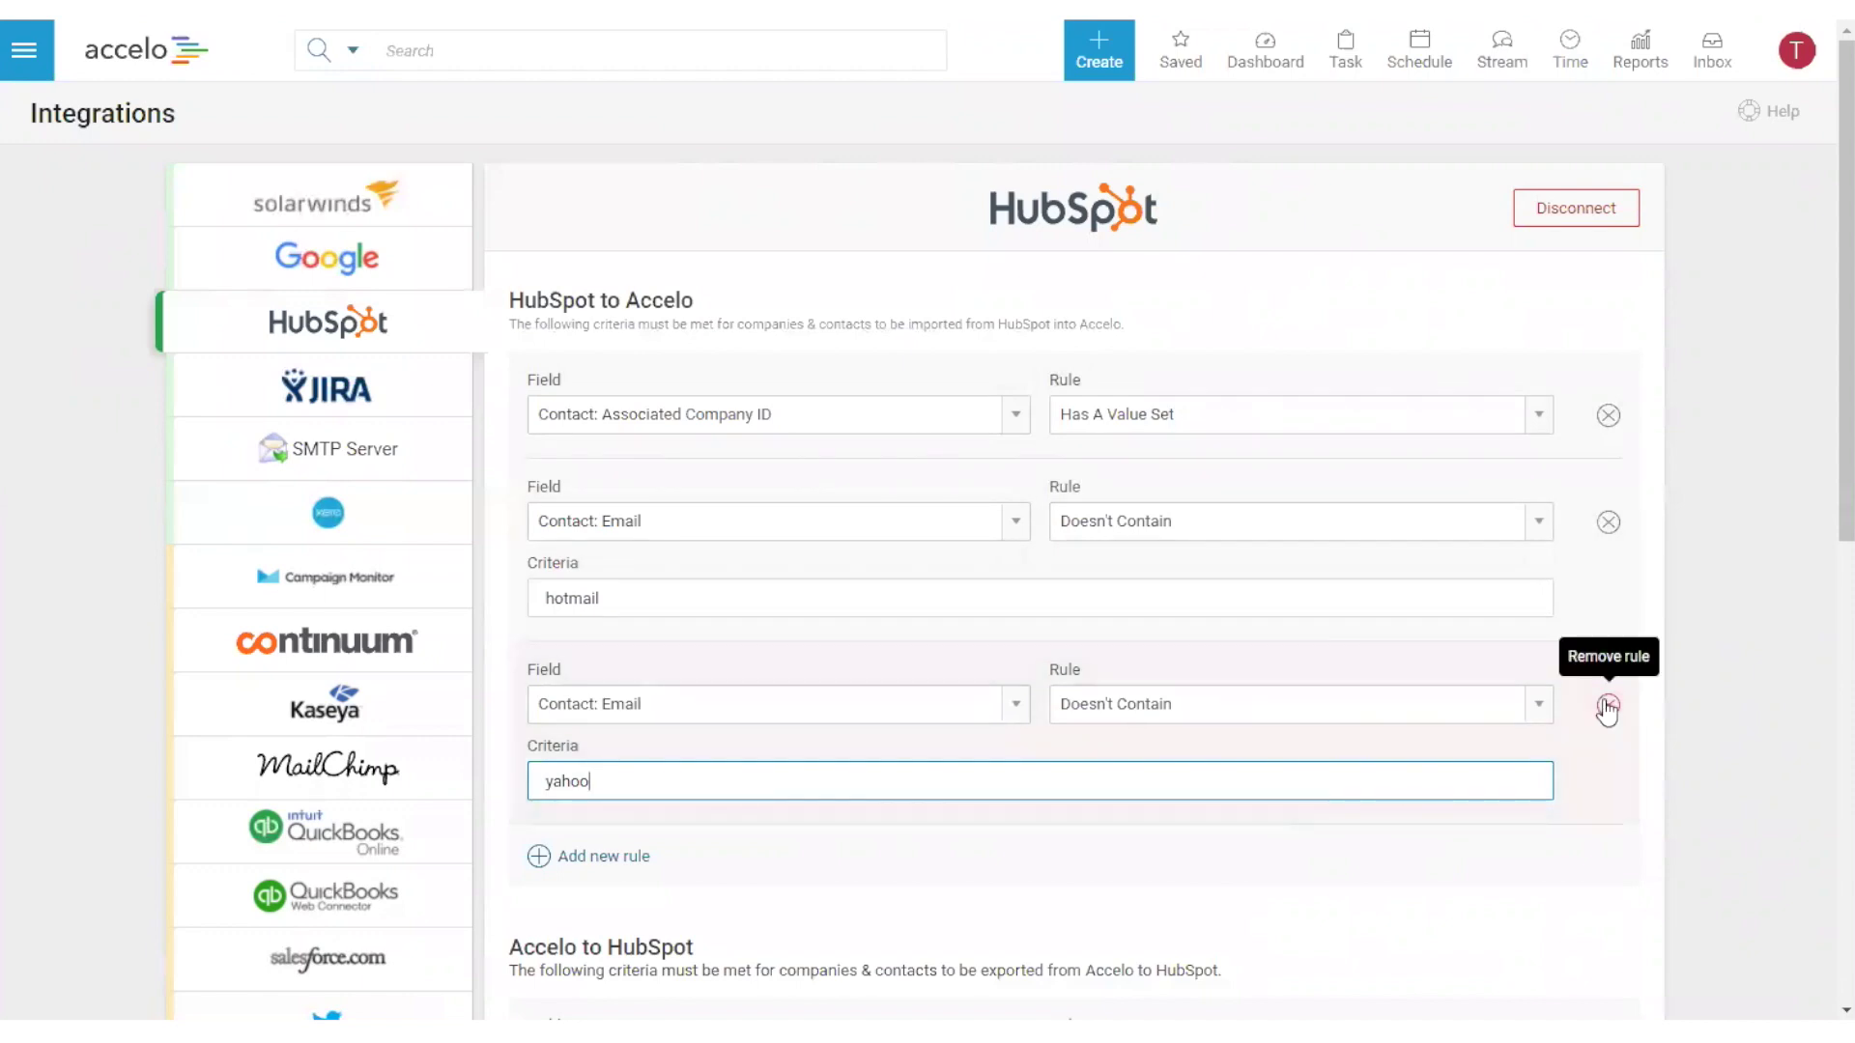
pyautogui.click(1606, 710)
pyautogui.click(1611, 522)
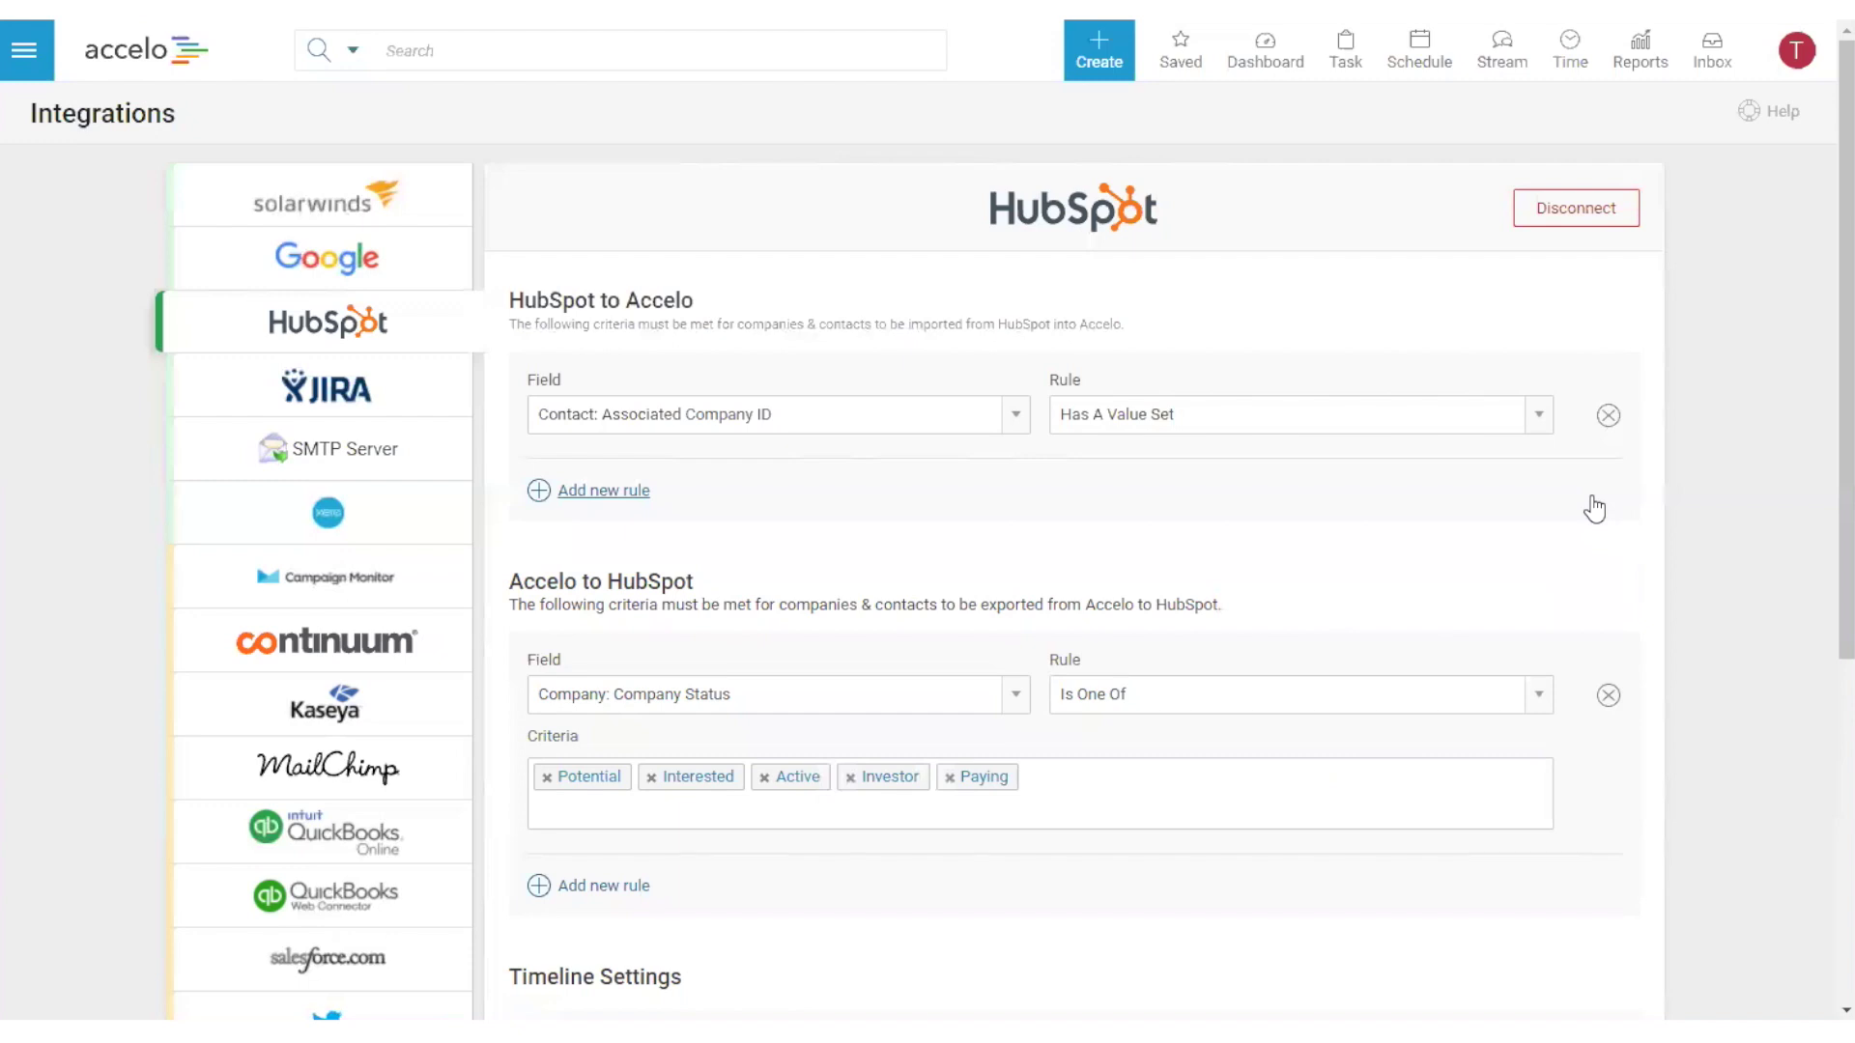
# - Add an import rule: Company: Create Date, After The Date, 2017/9/19
pyautogui.click(589, 492)
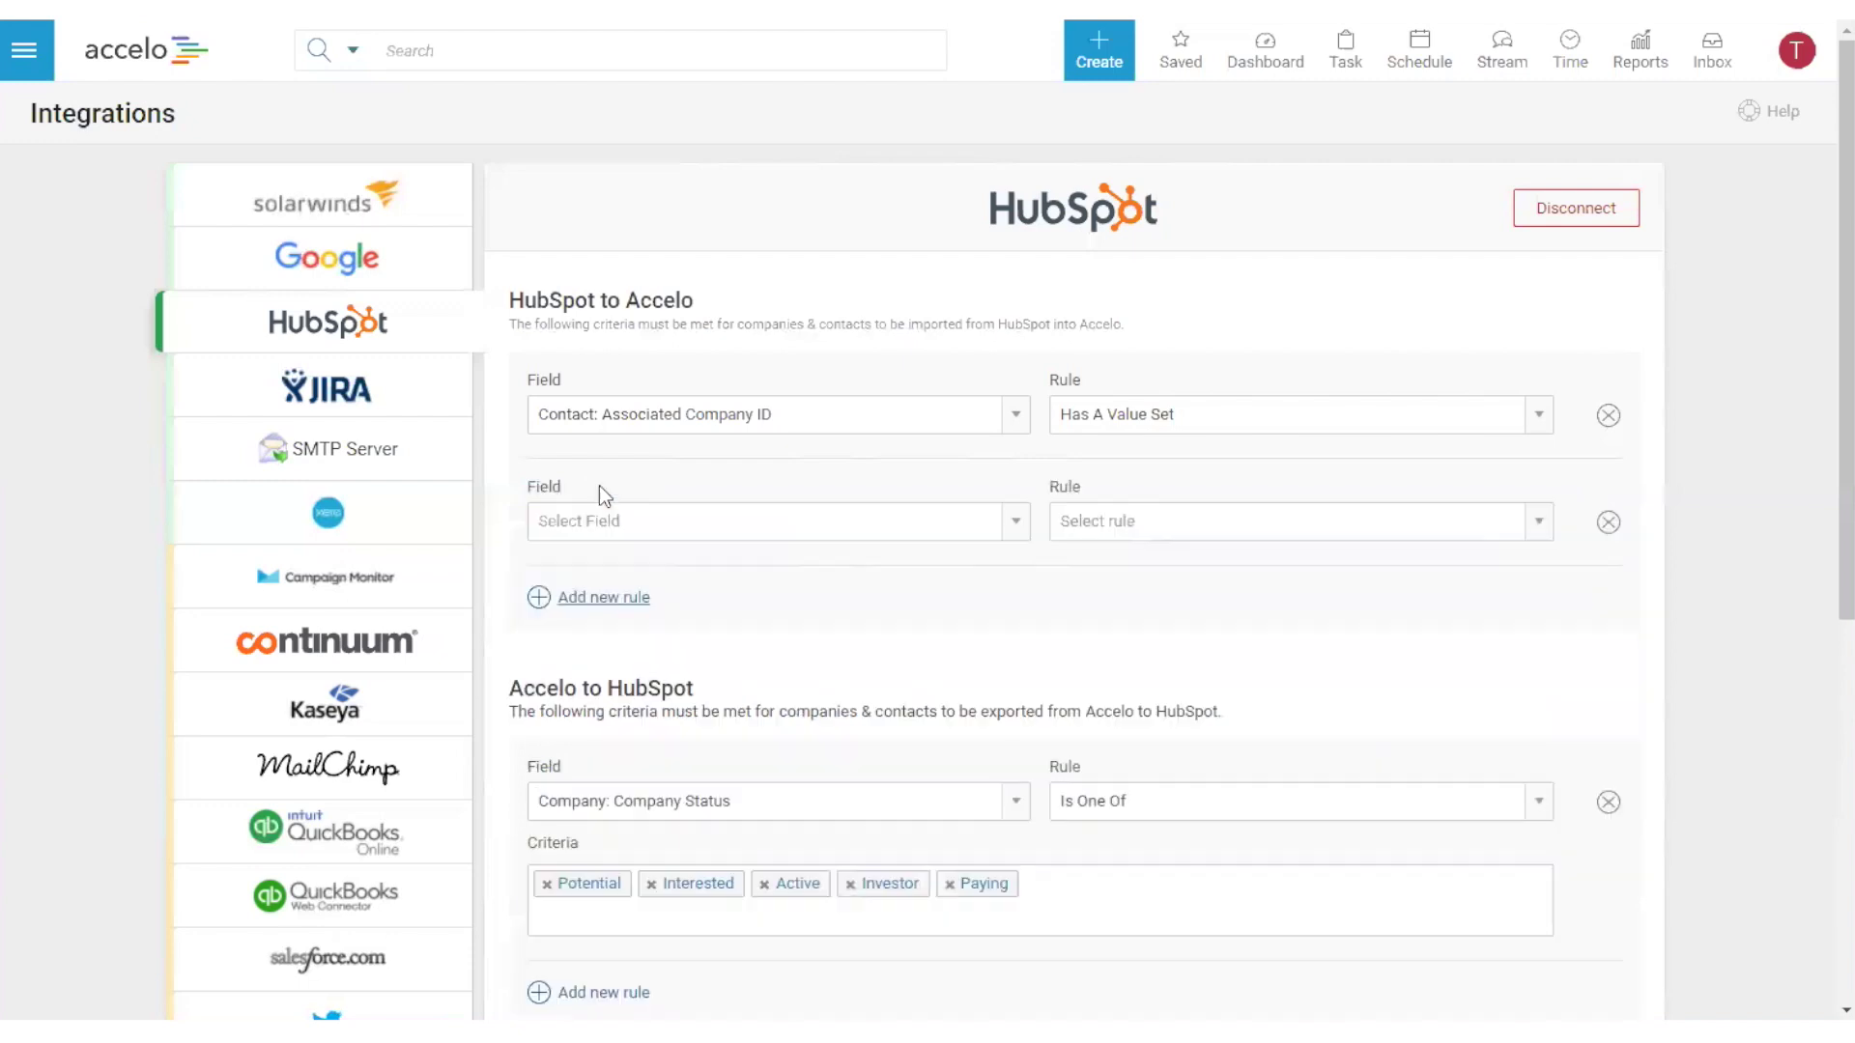
pyautogui.click(700, 522)
pyautogui.write('cre')
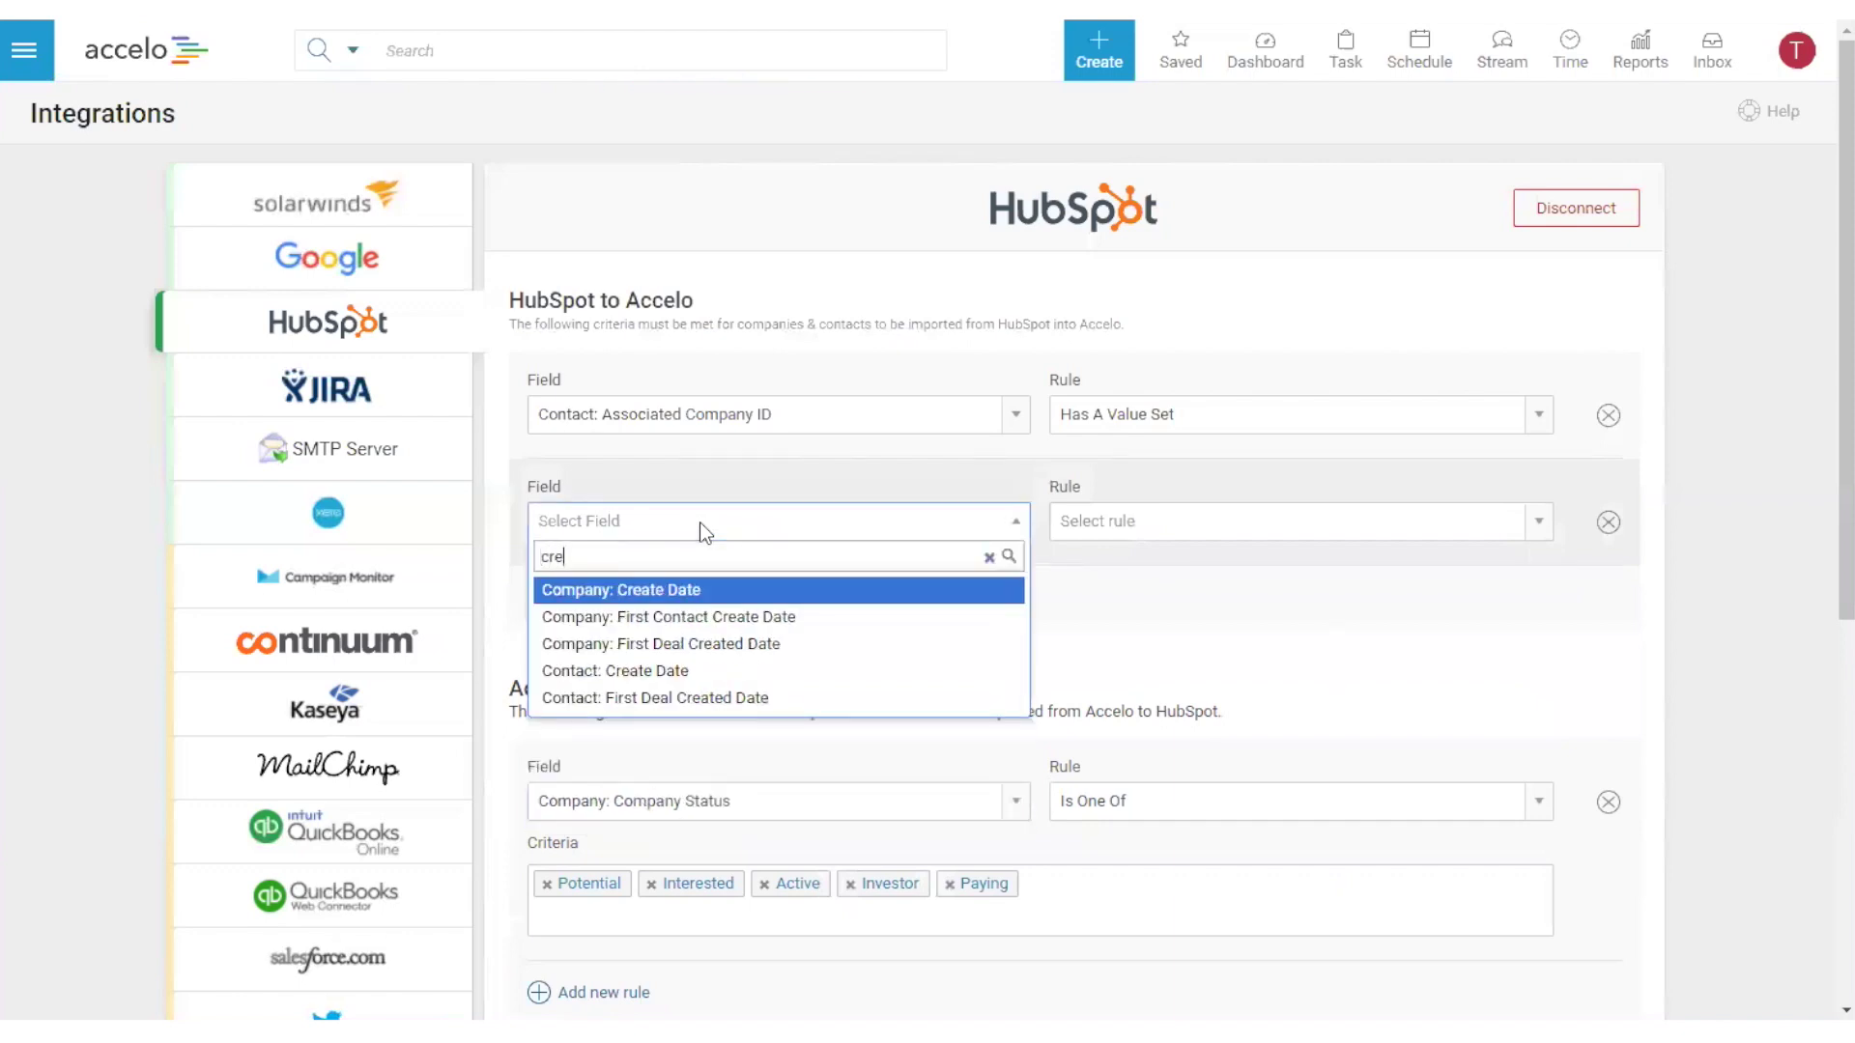
pyautogui.click(644, 591)
pyautogui.click(1126, 520)
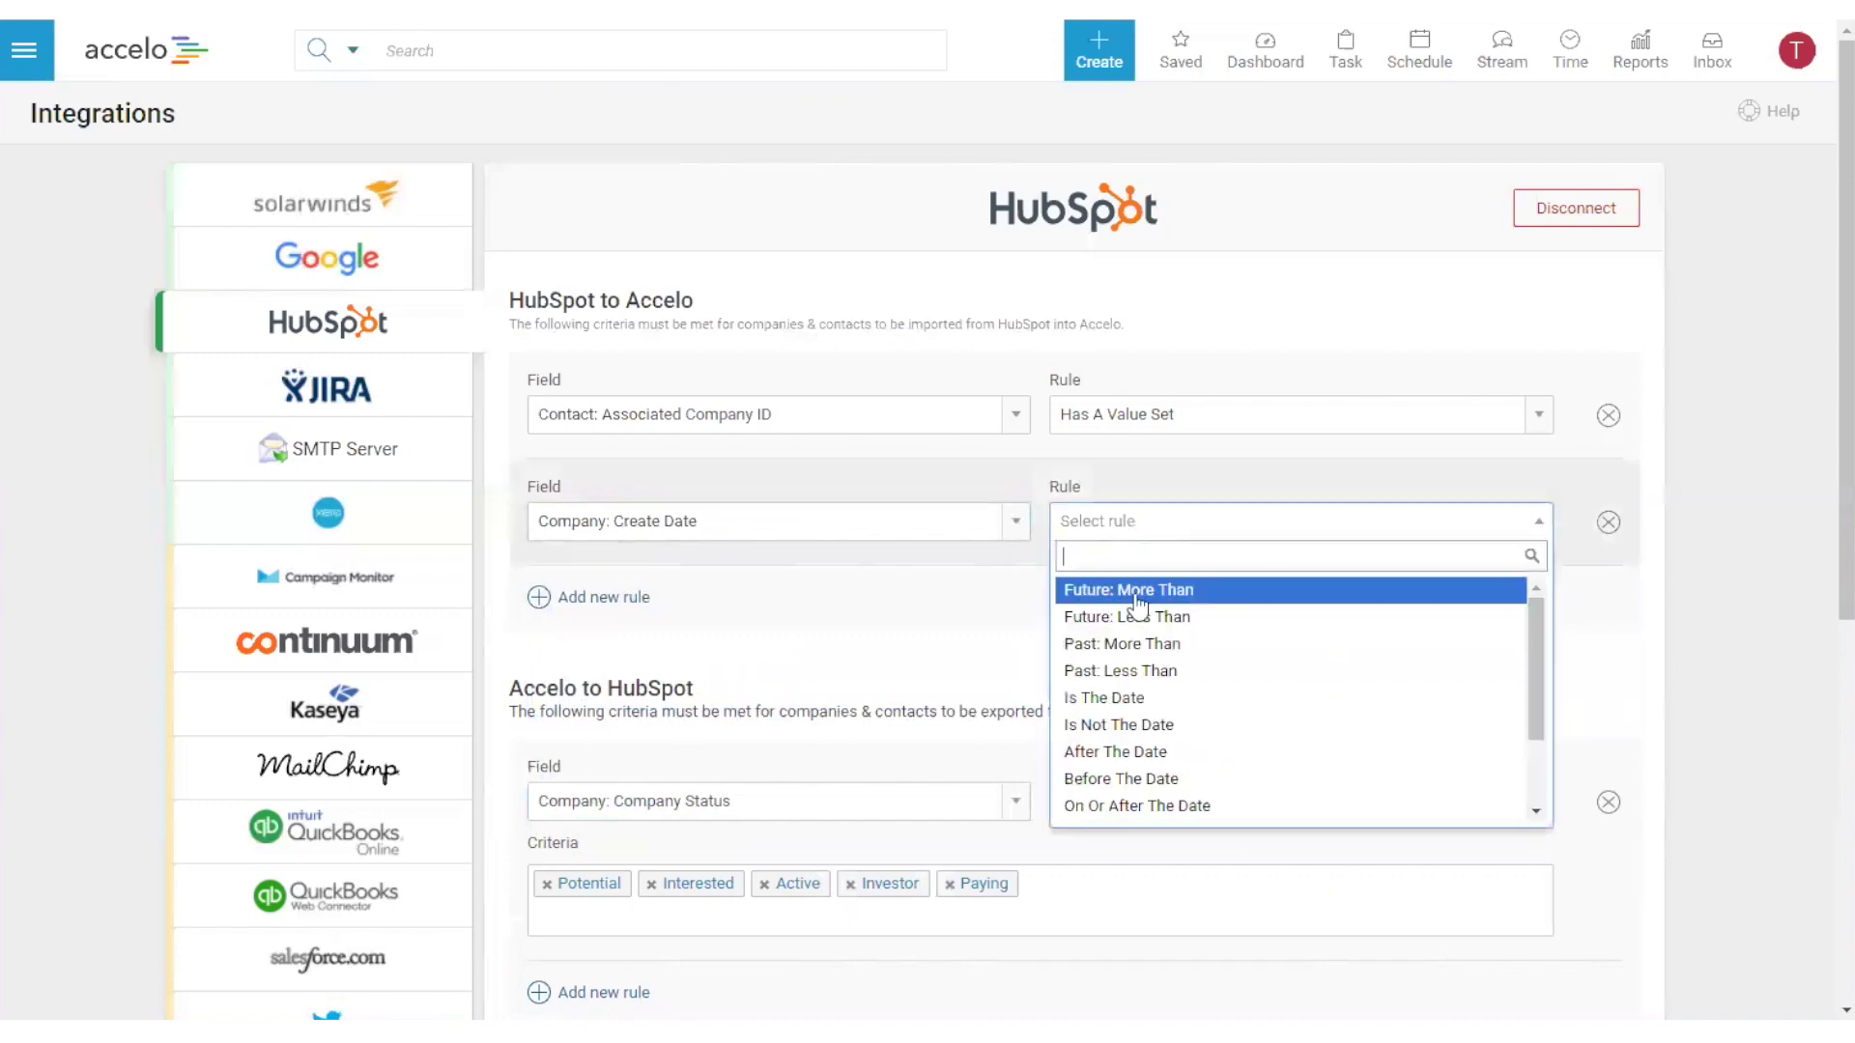
pyautogui.click(1150, 753)
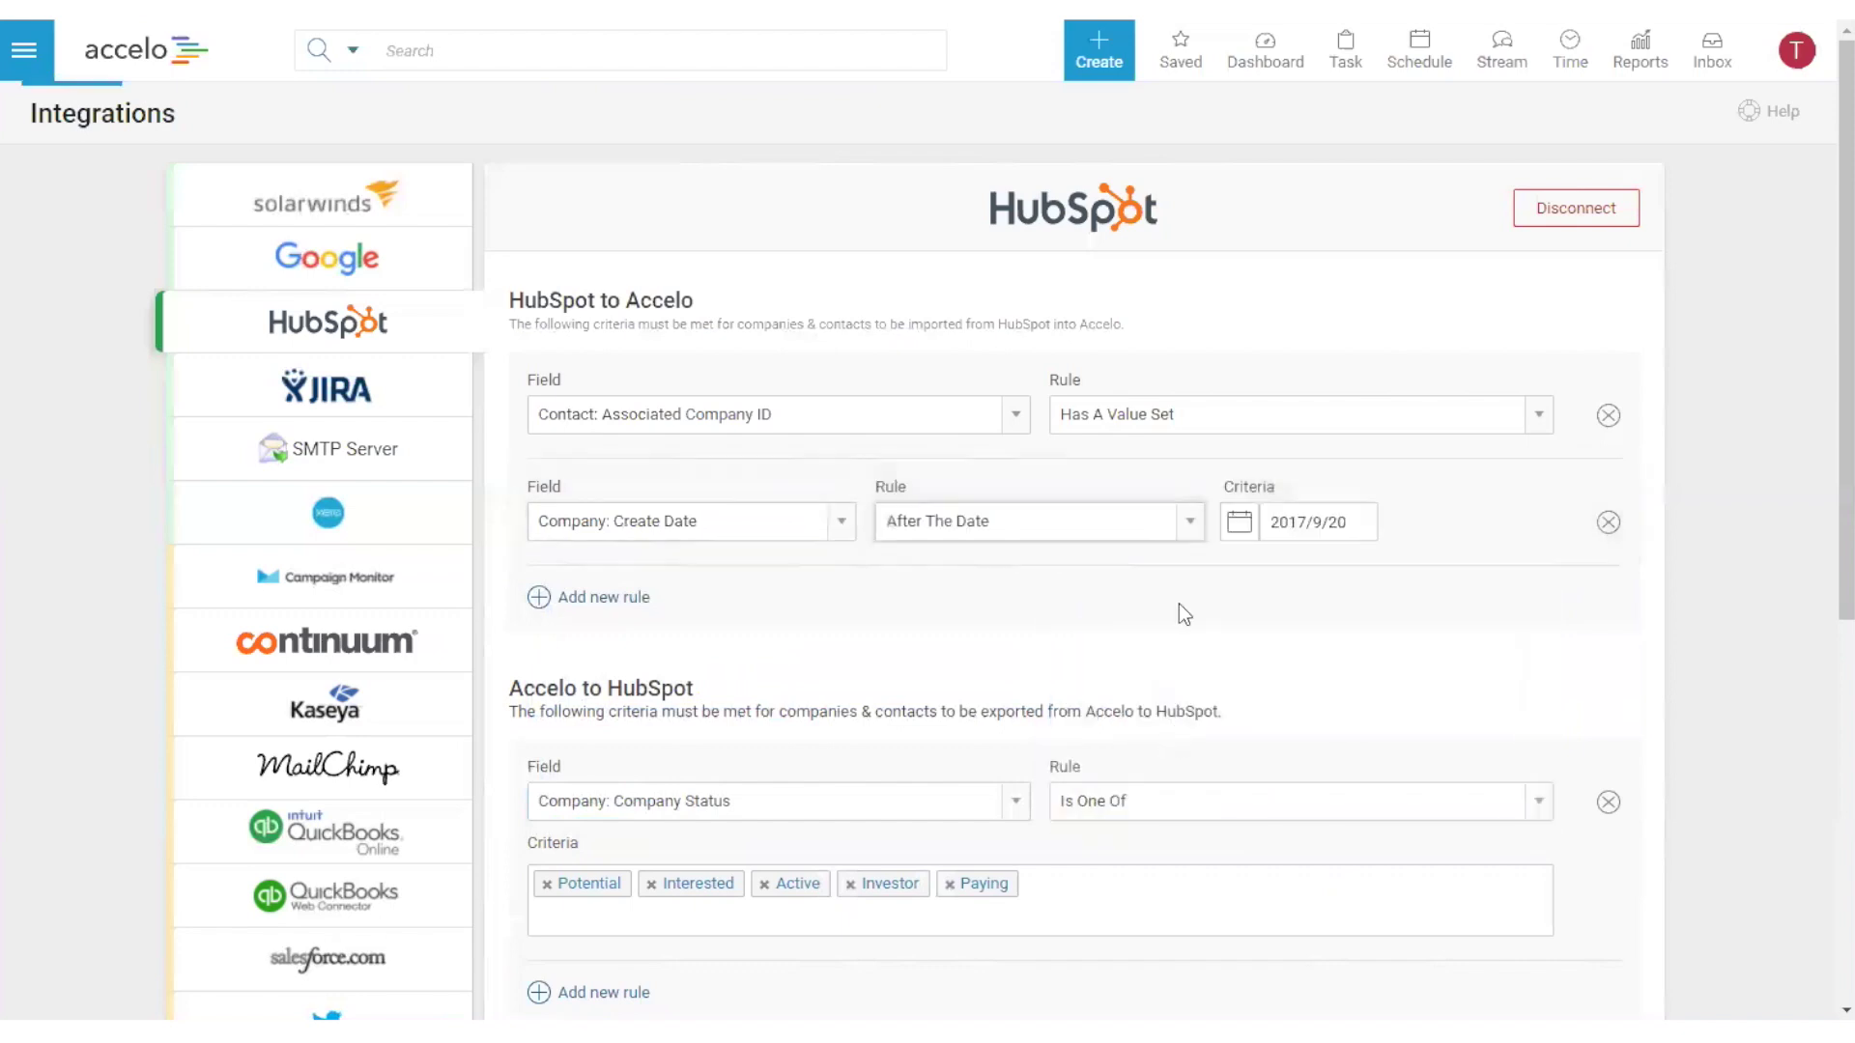
pyautogui.click(1340, 526)
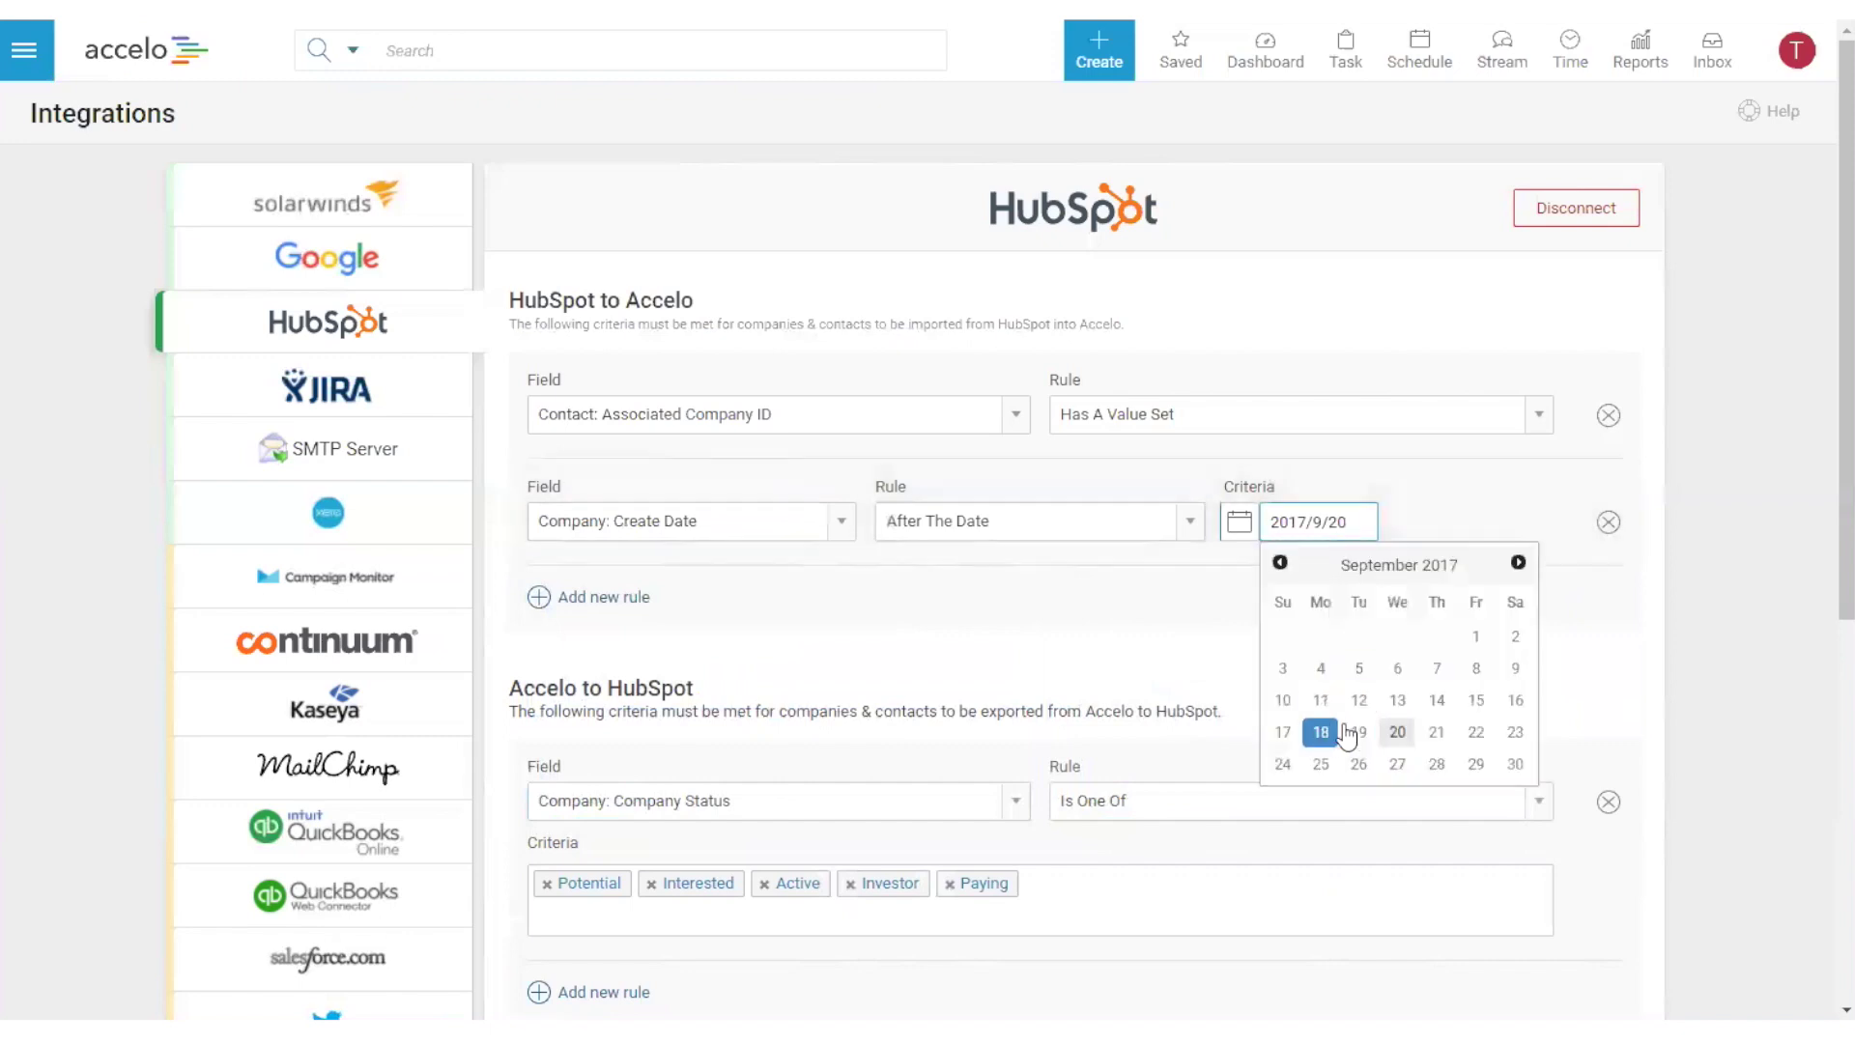
pyautogui.click(1374, 734)
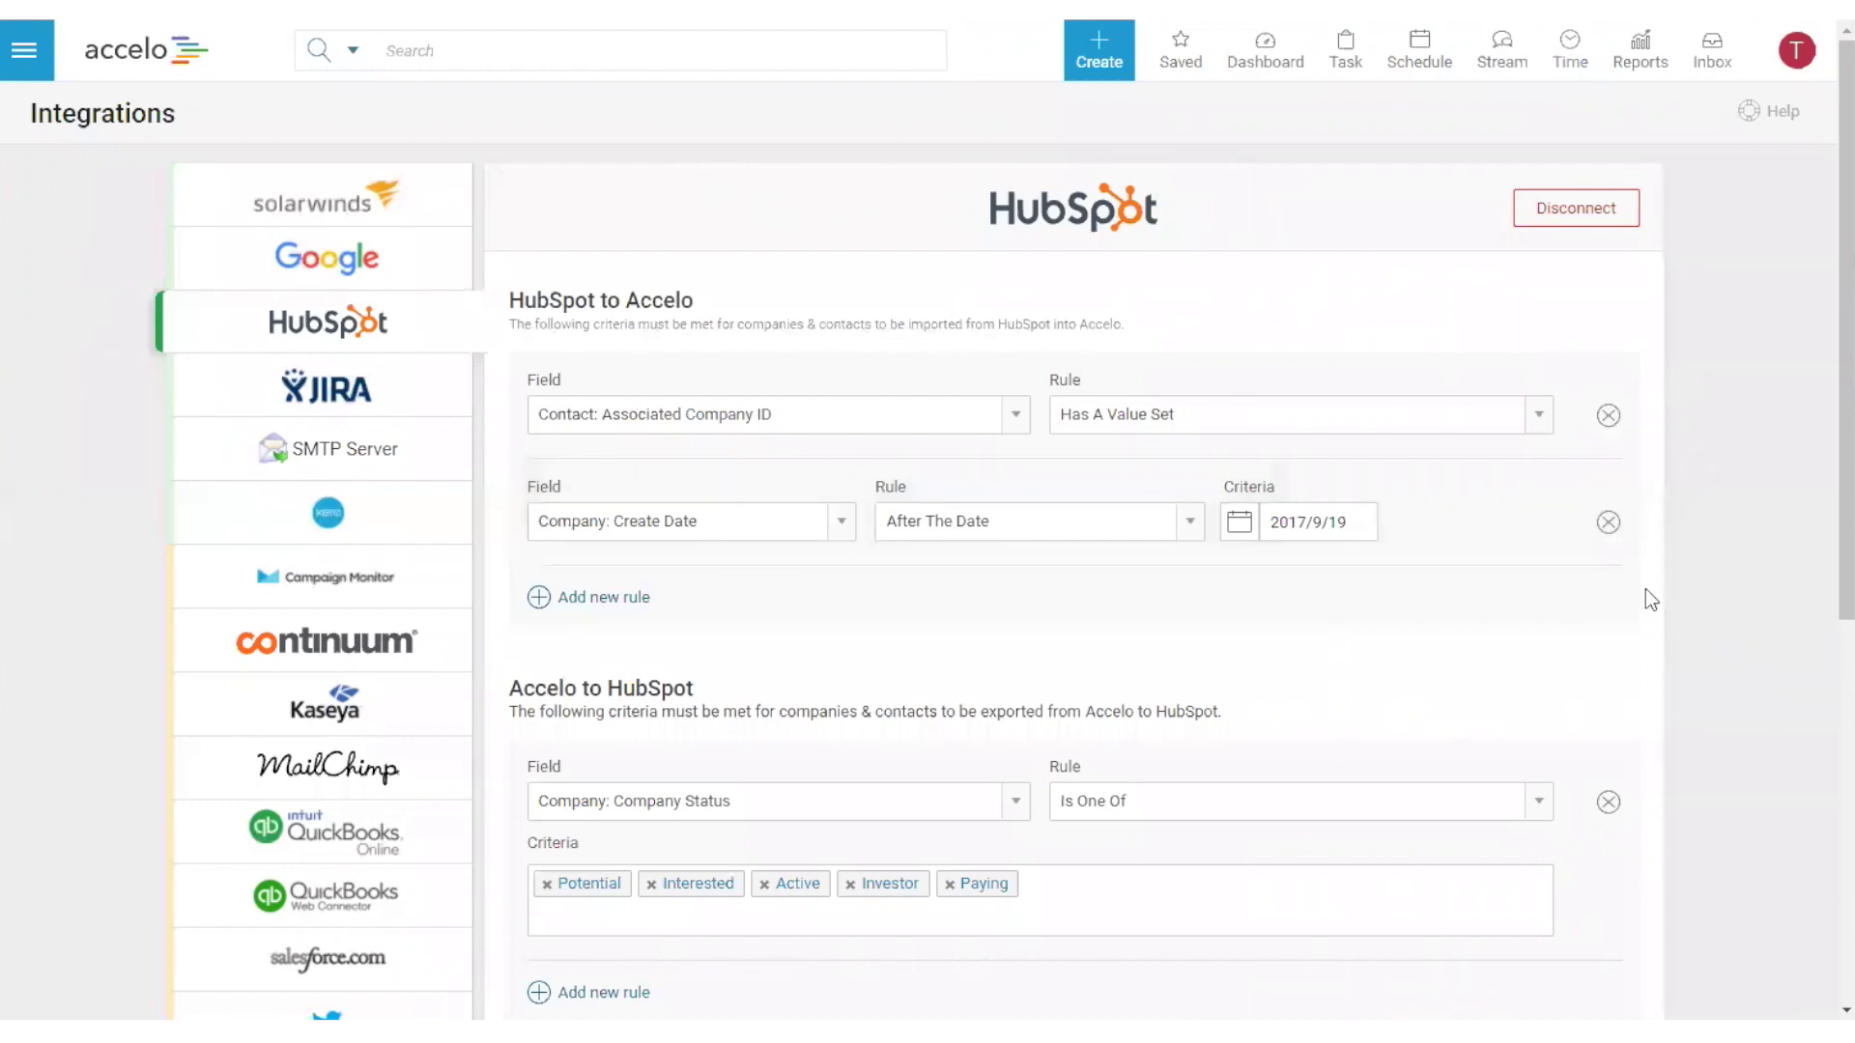
# - Scroll to Timeline Settings and expand Projects to reveal all six synced project types
pyautogui.scroll(-5, 1647, 594)
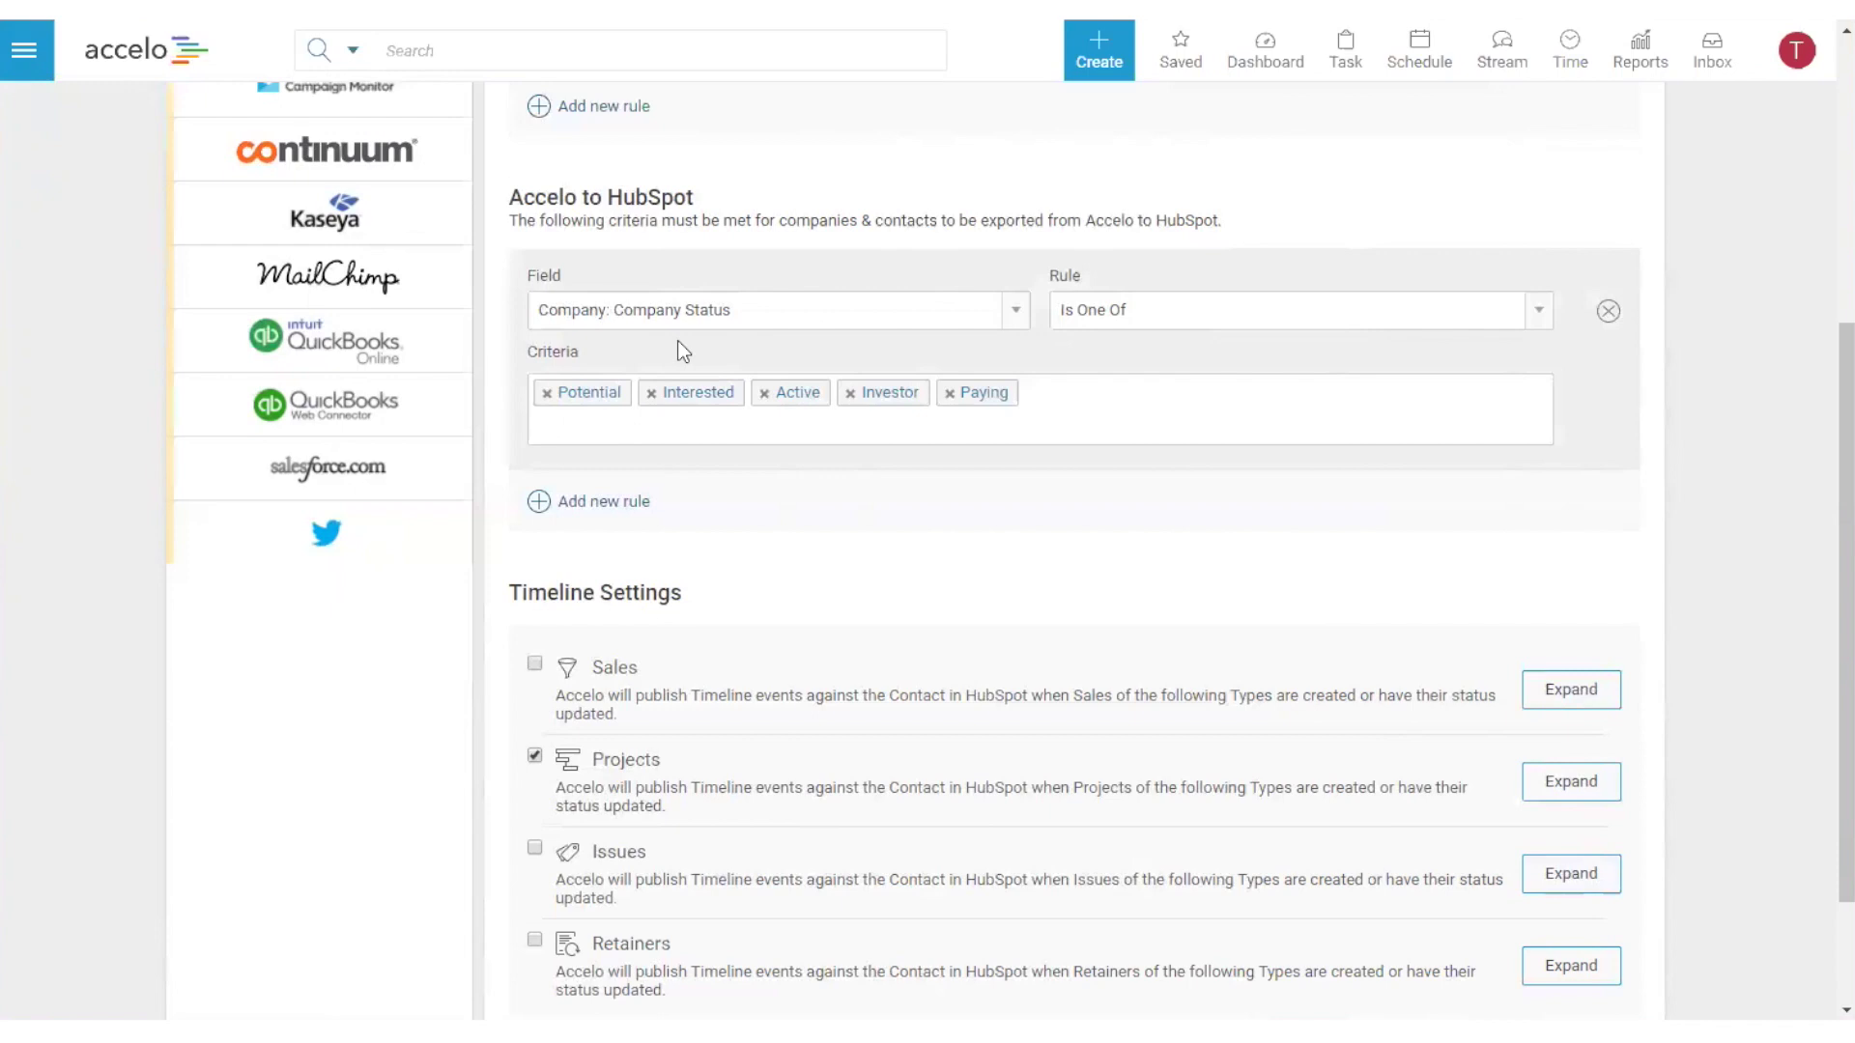
pyautogui.moveTo(523, 197); pyautogui.dragTo(682, 189)
pyautogui.click(684, 191)
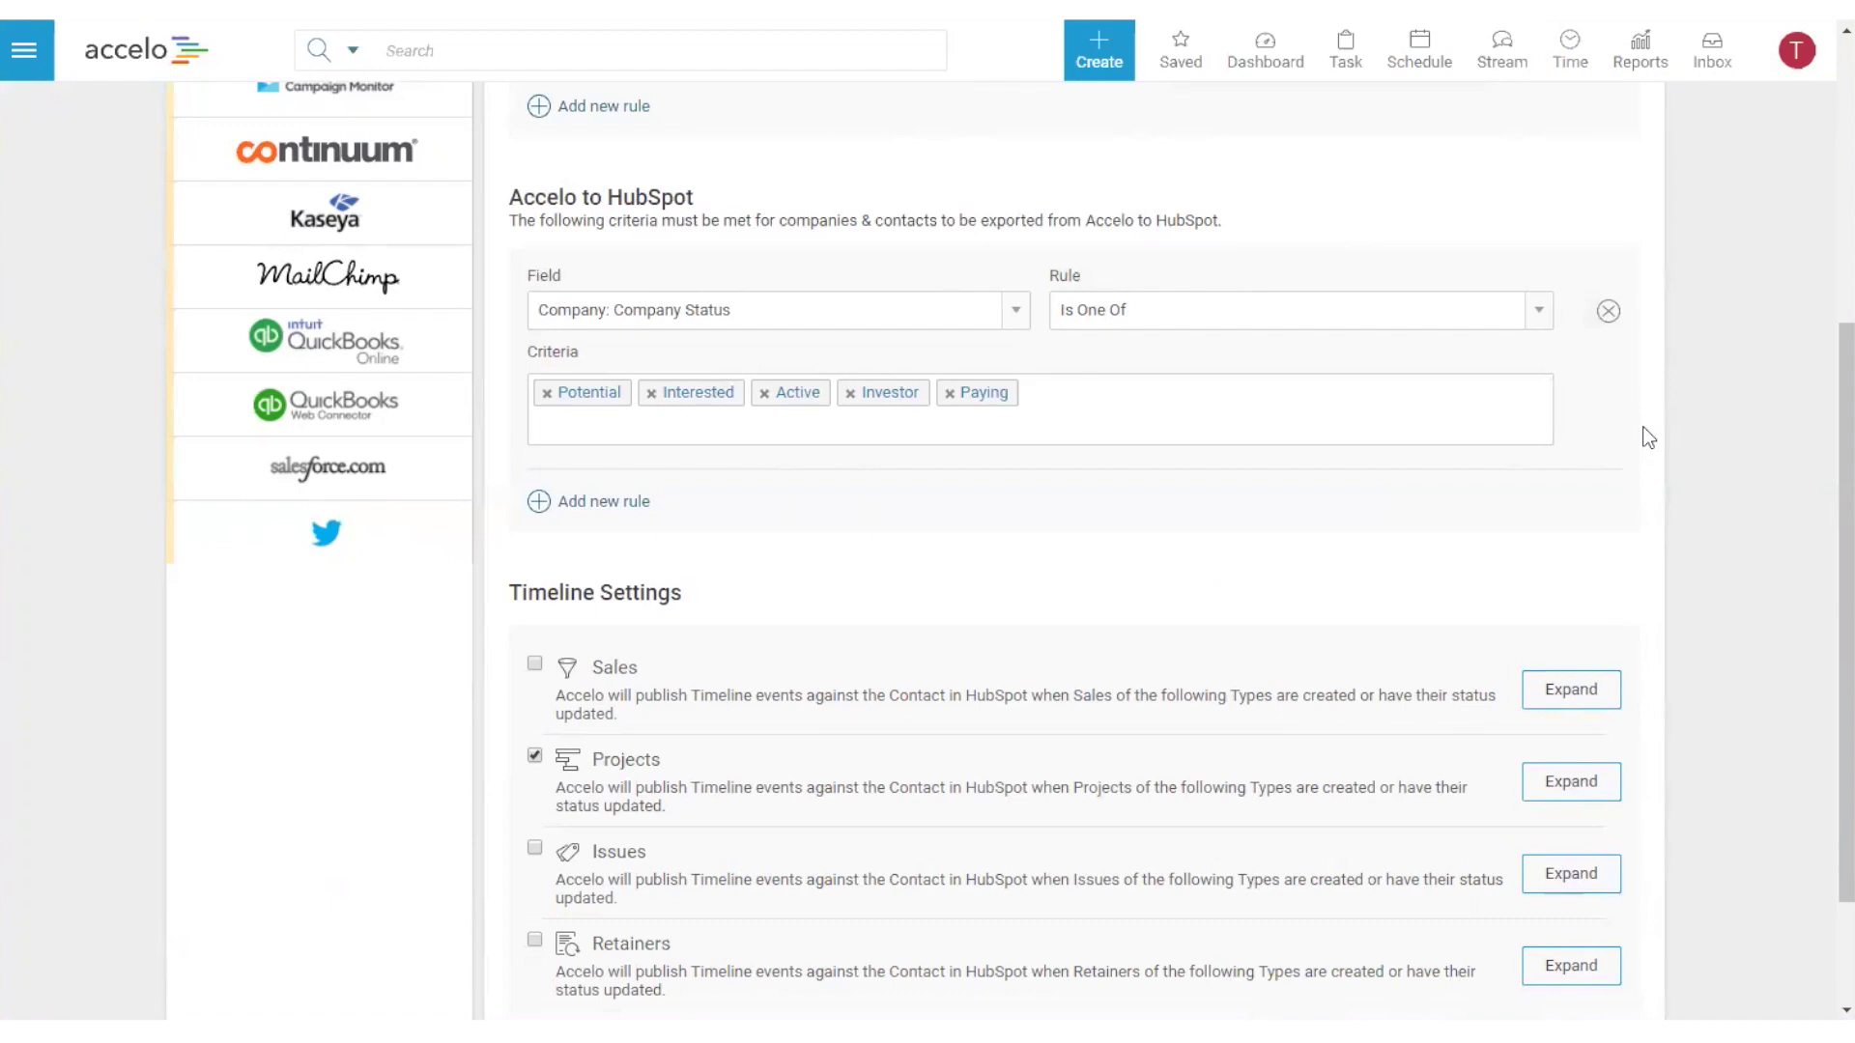
pyautogui.scroll(-2, 1785, 821)
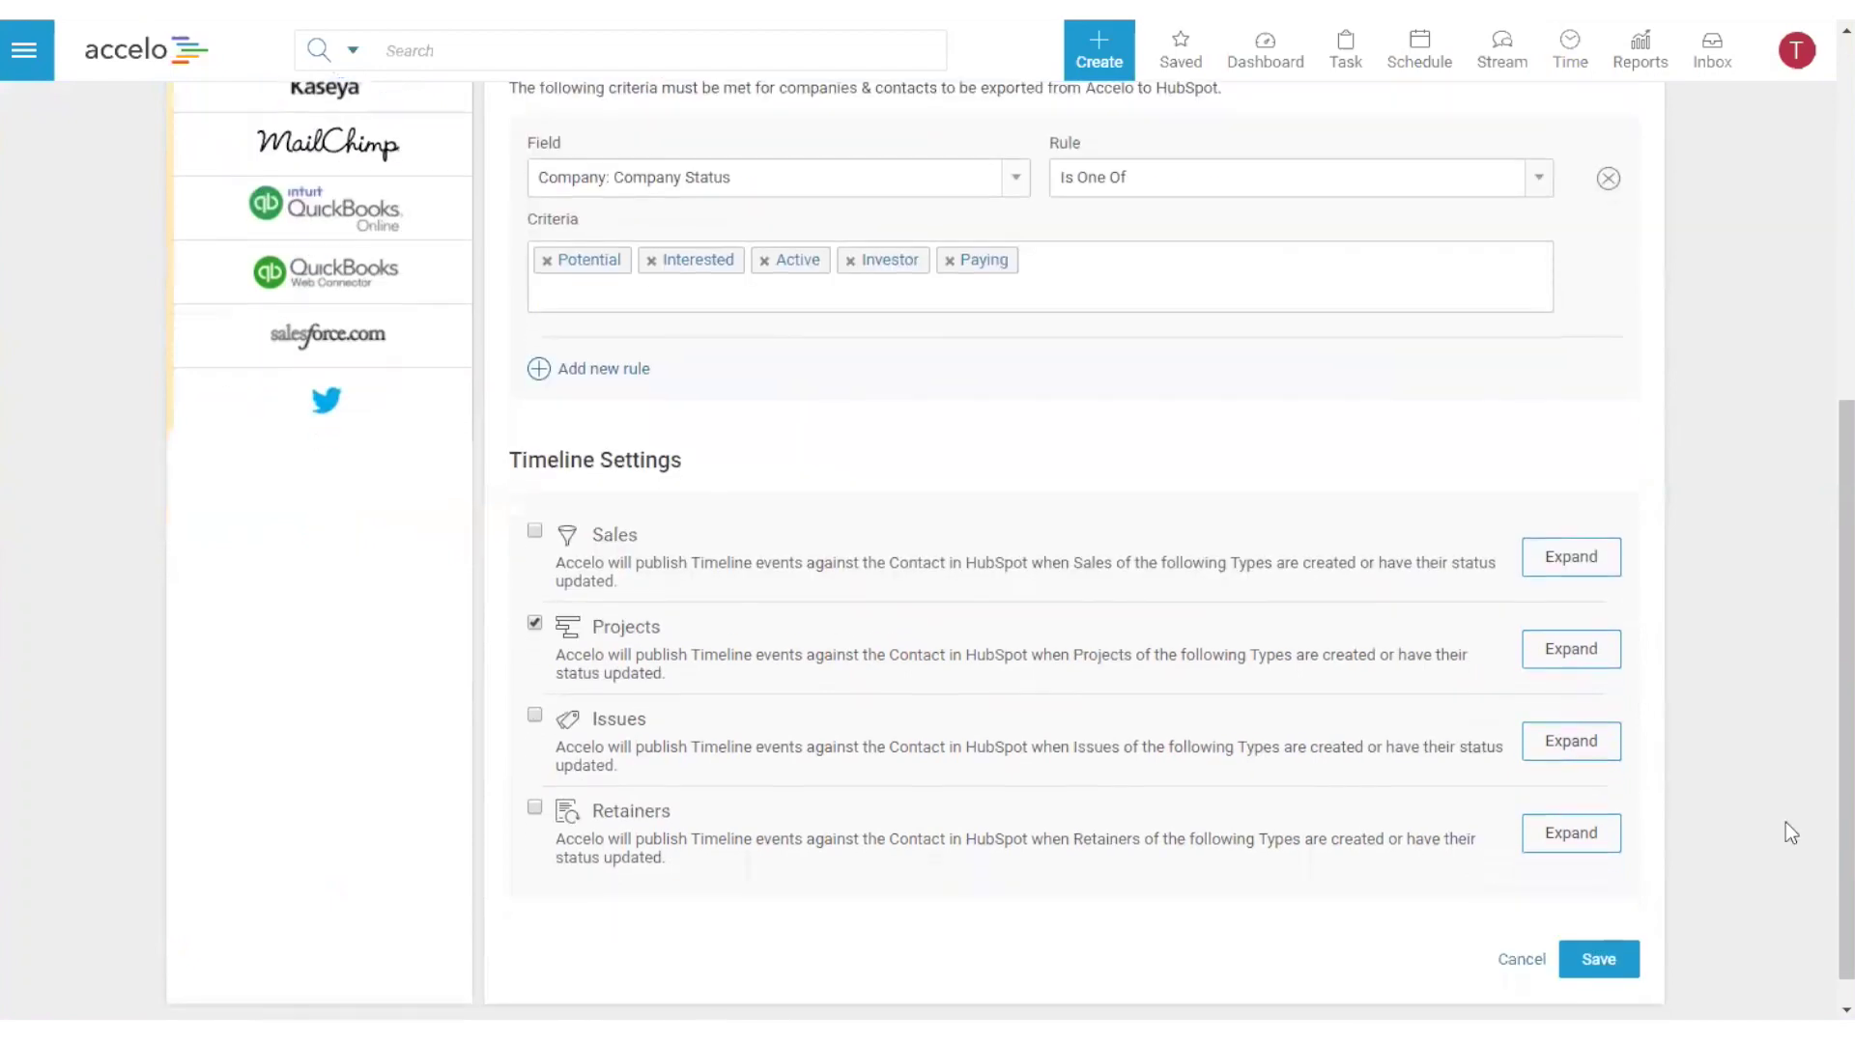
pyautogui.moveTo(518, 412); pyautogui.dragTo(687, 437)
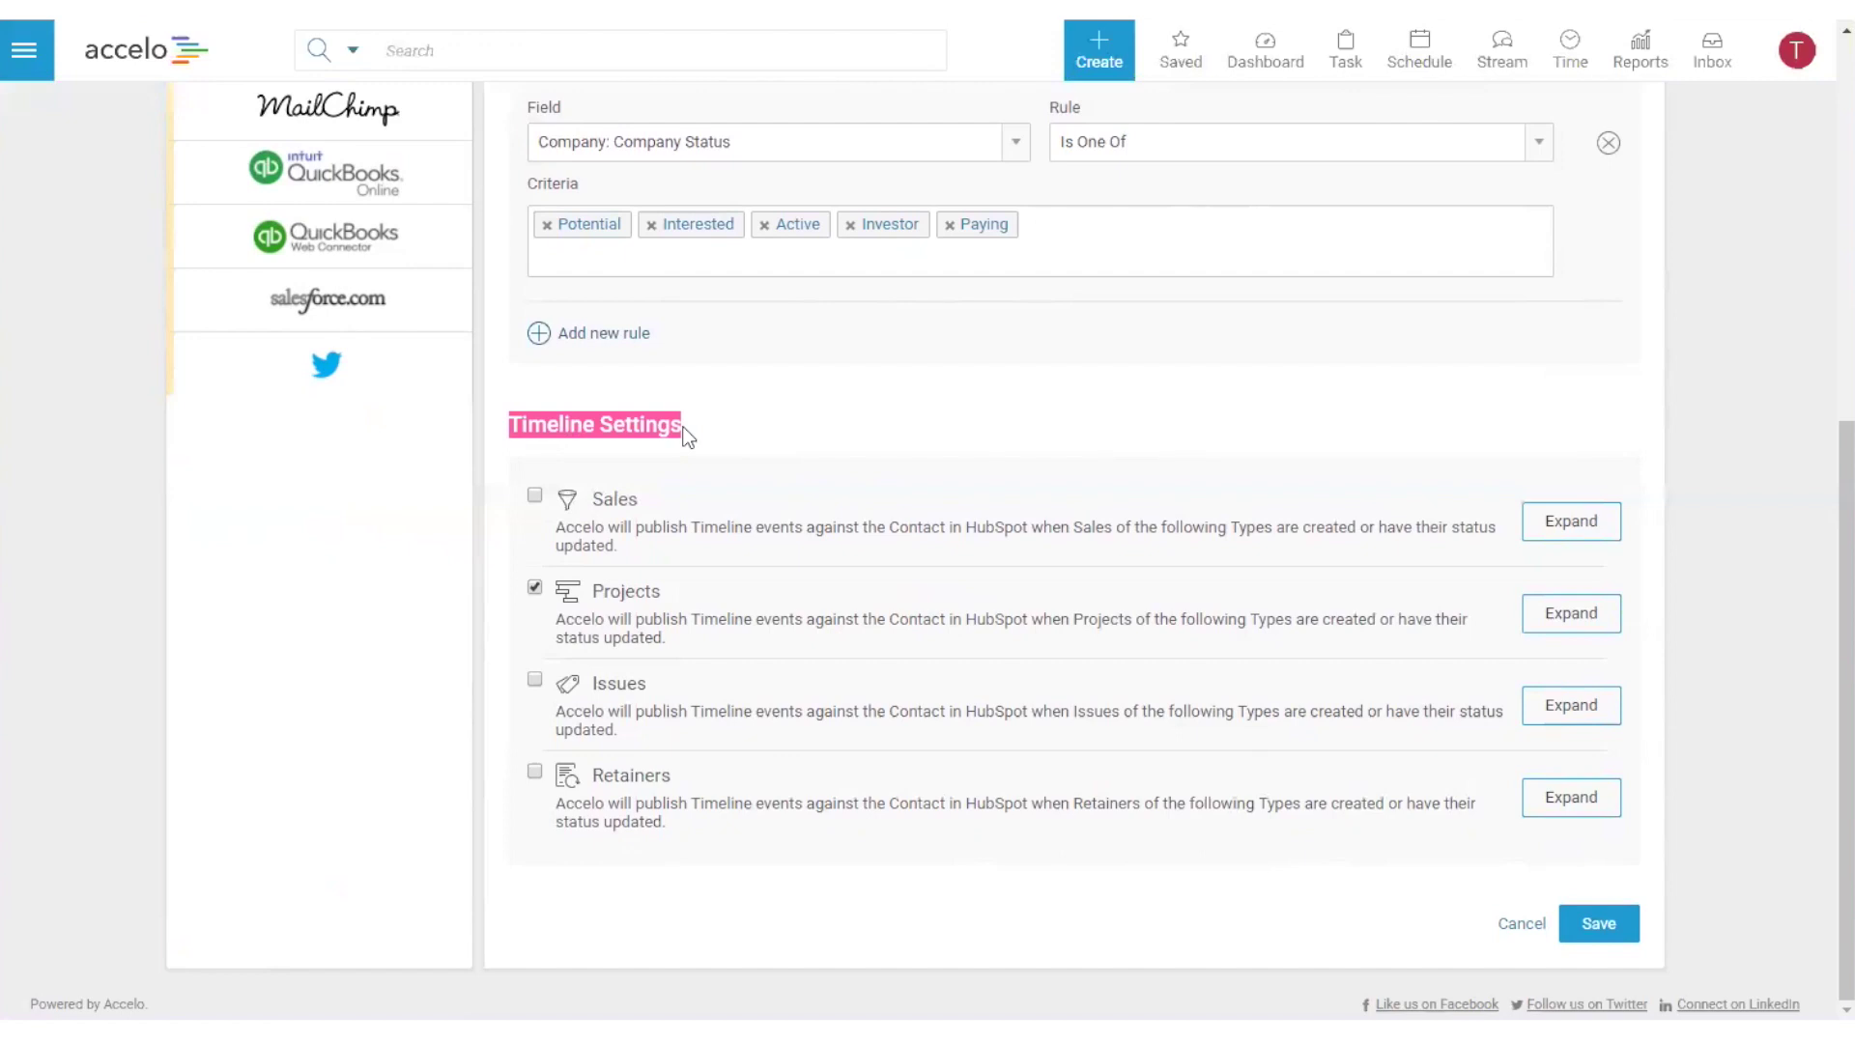
pyautogui.click(1571, 614)
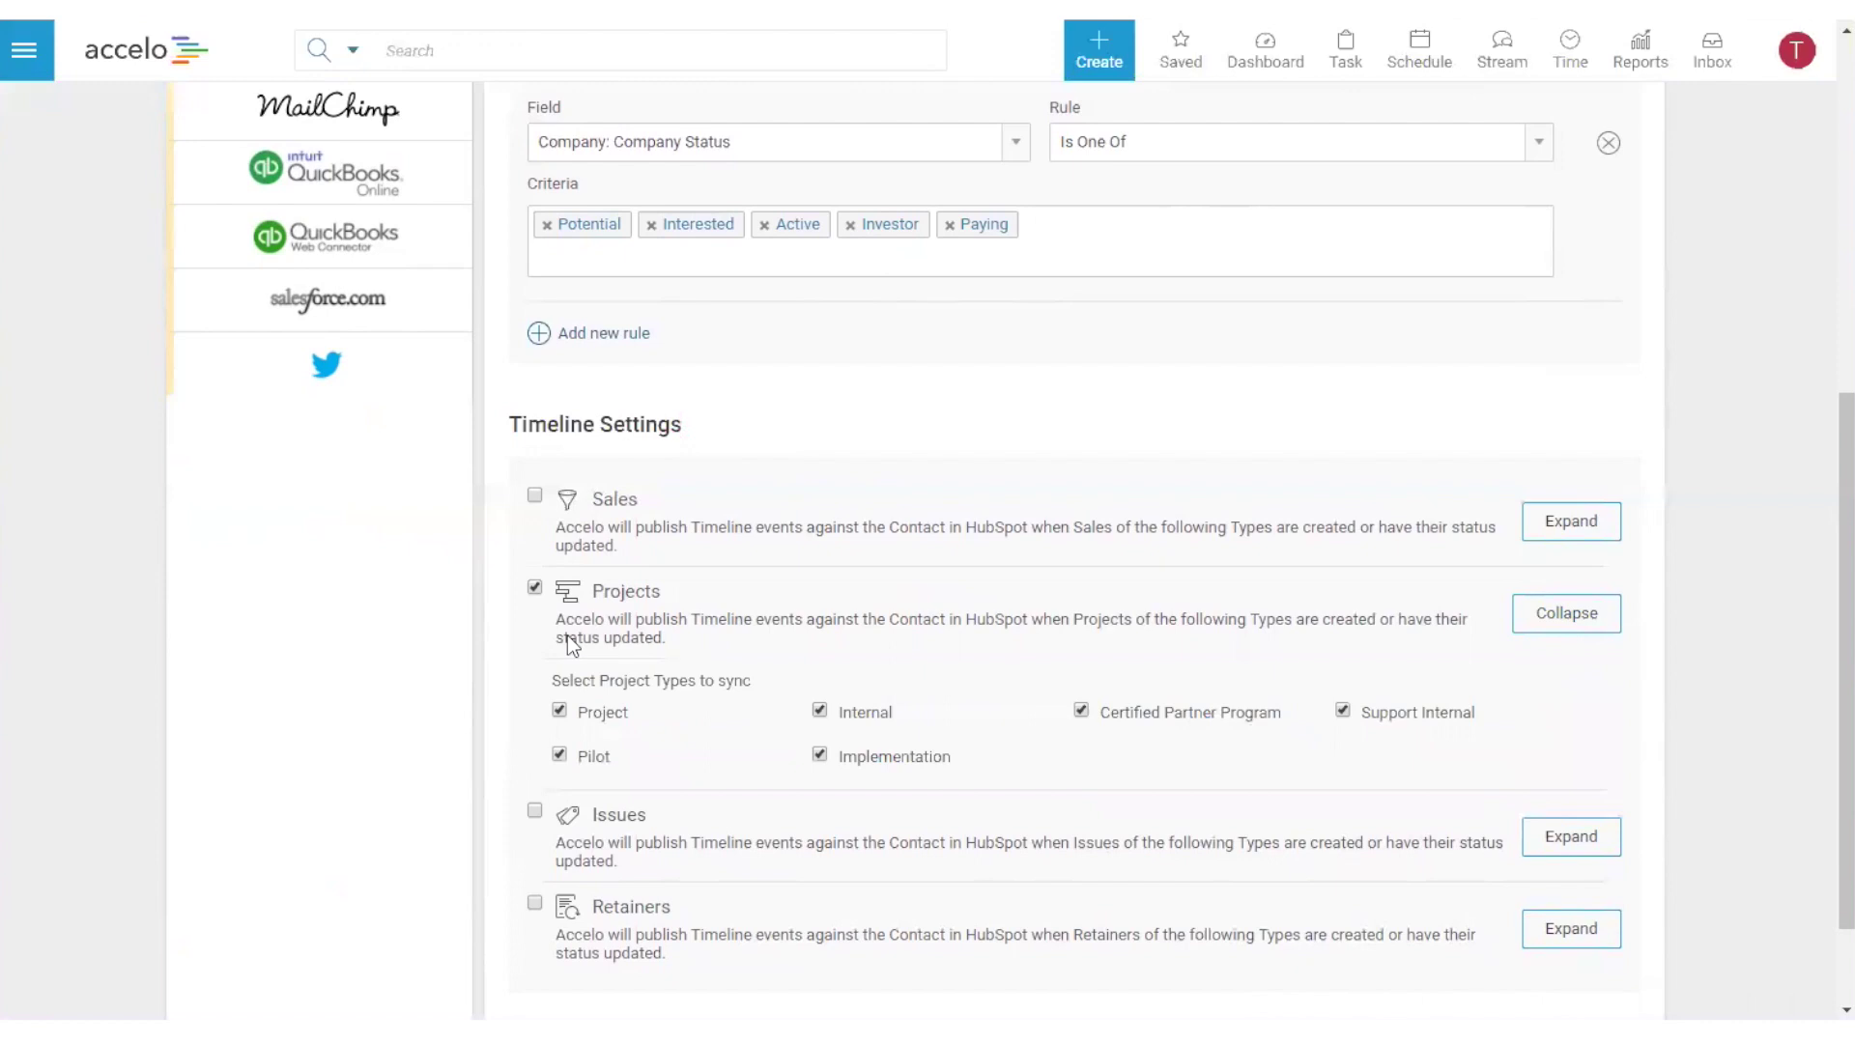
# - Enable the Issues option under HubSpot Timeline Settings, alongside Projects
pyautogui.doubleClick(604, 817)
pyautogui.click(783, 519)
# - Delete the Company: Create Date import rule and save the HubSpot integration settings
pyautogui.scroll(6, 809, 792)
pyautogui.scroll(-2, 809, 792)
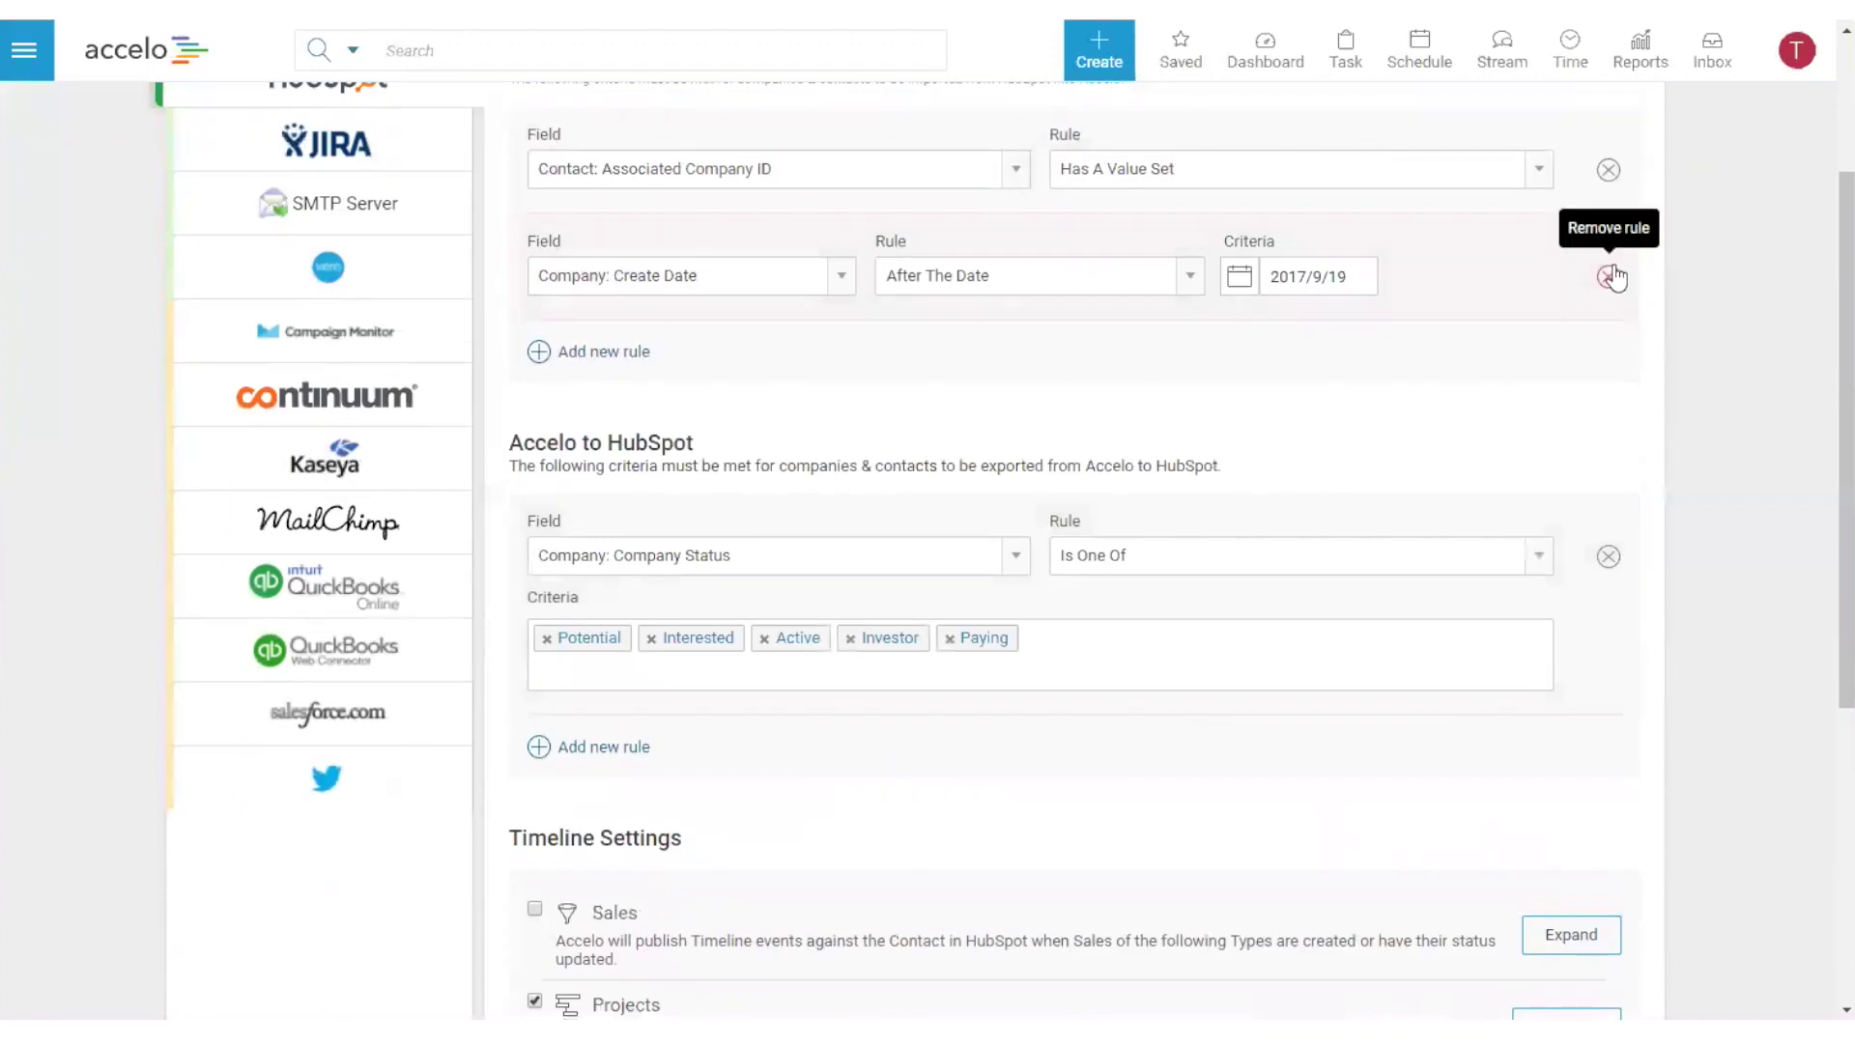
pyautogui.click(1608, 276)
pyautogui.scroll(-5, 1647, 502)
pyautogui.click(1592, 919)
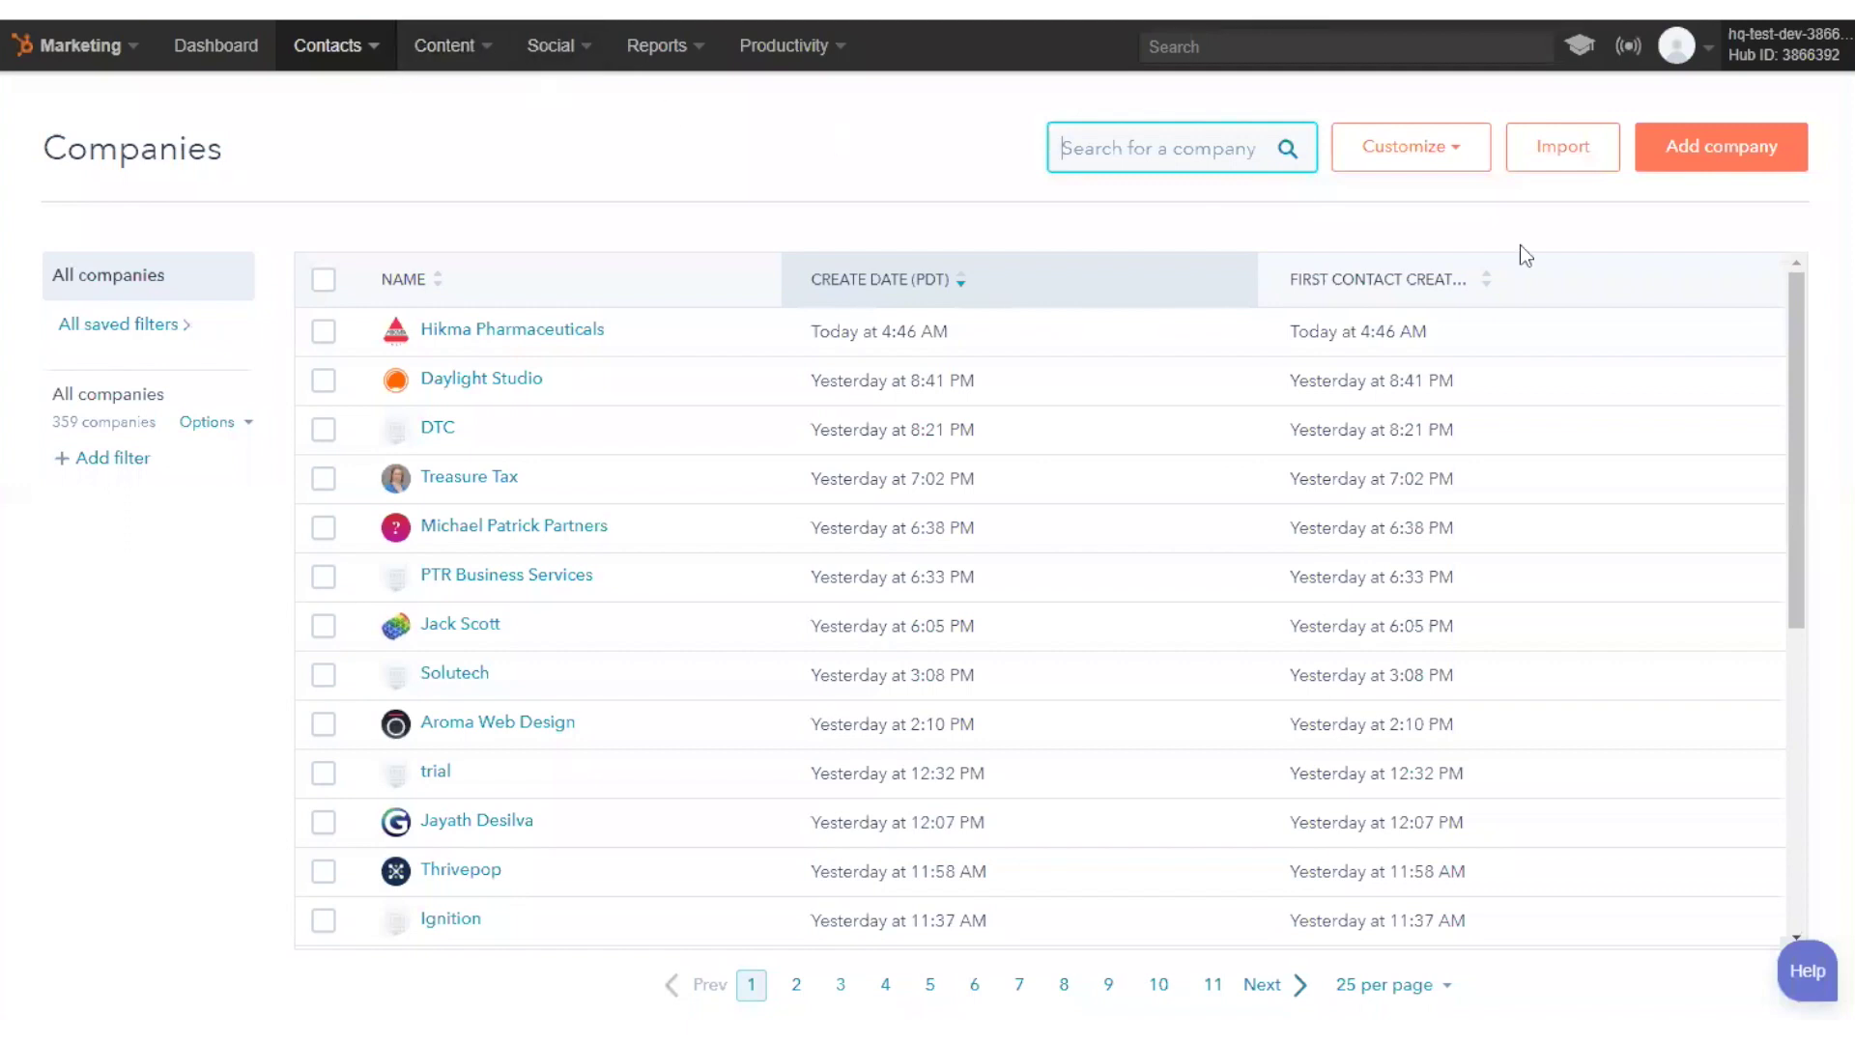
# - Add a HubSpot company with domain acmesolutions.com, creating ACME Solutions Ltd
pyautogui.click(1721, 146)
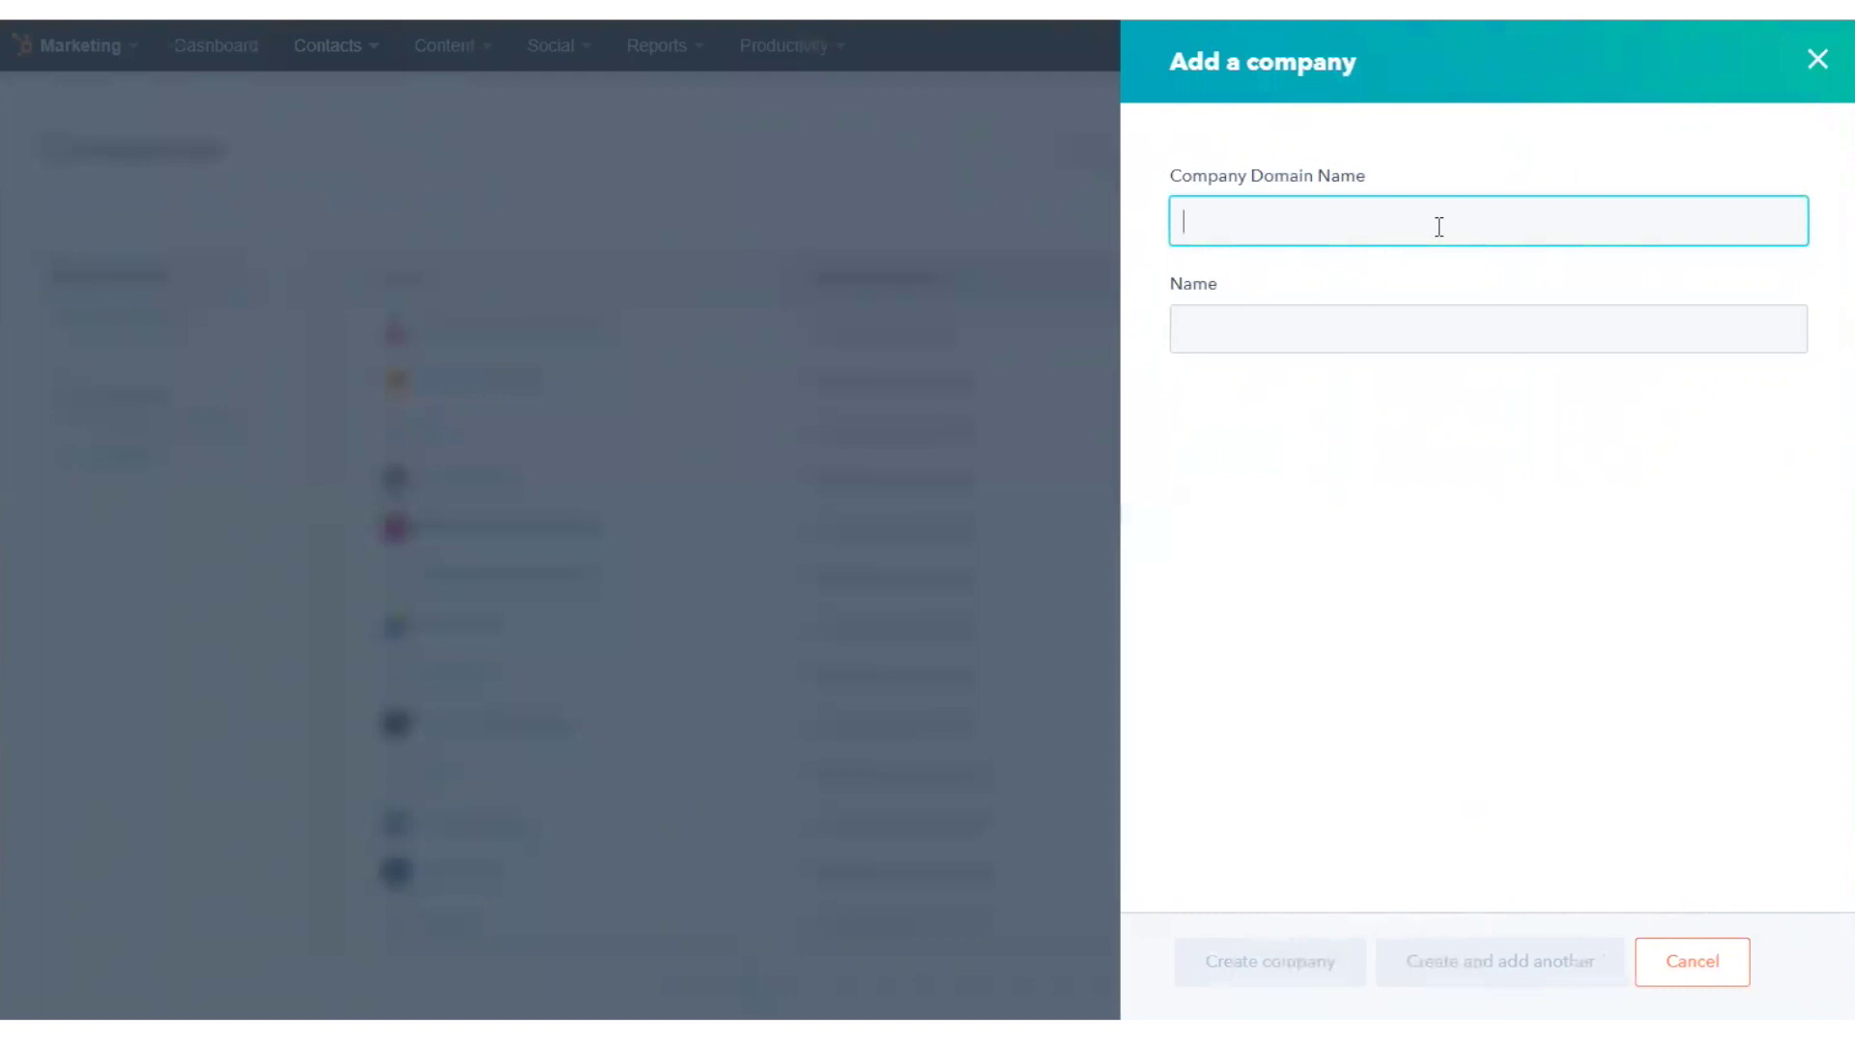
pyautogui.write('acmesolutions.')
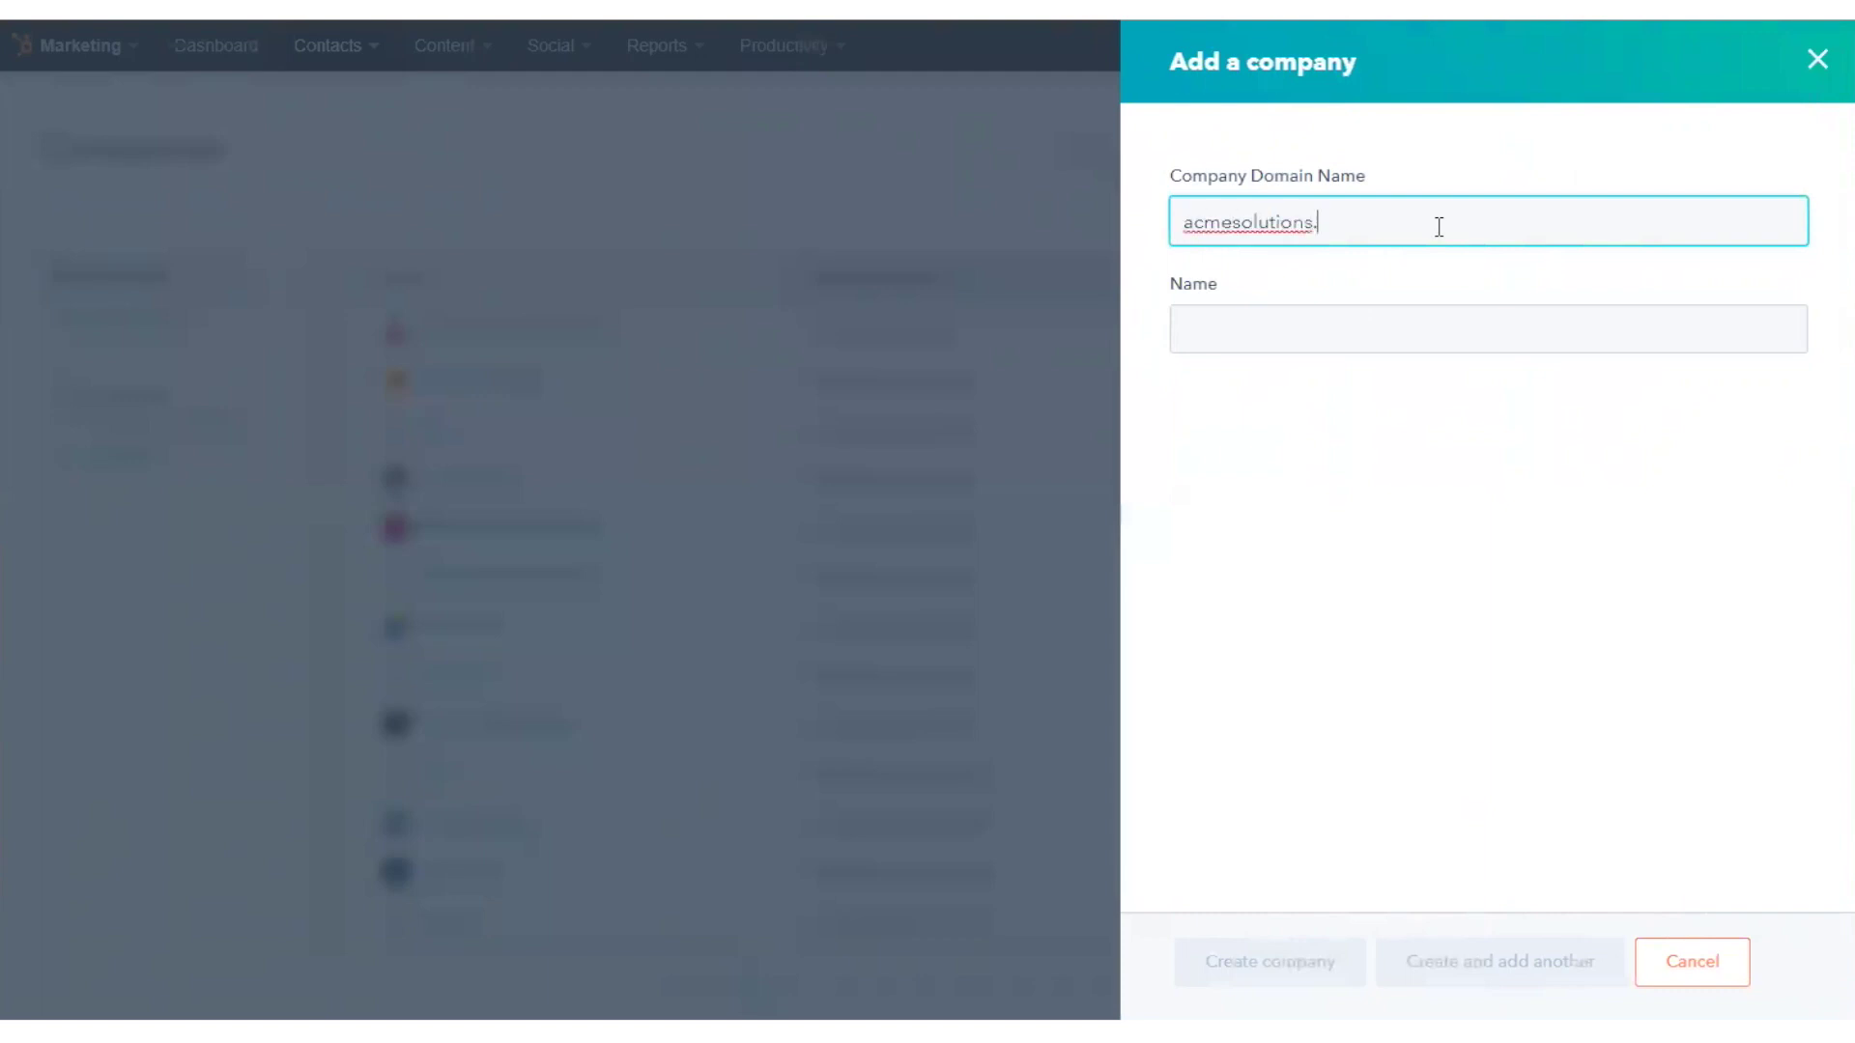
pyautogui.write('com')
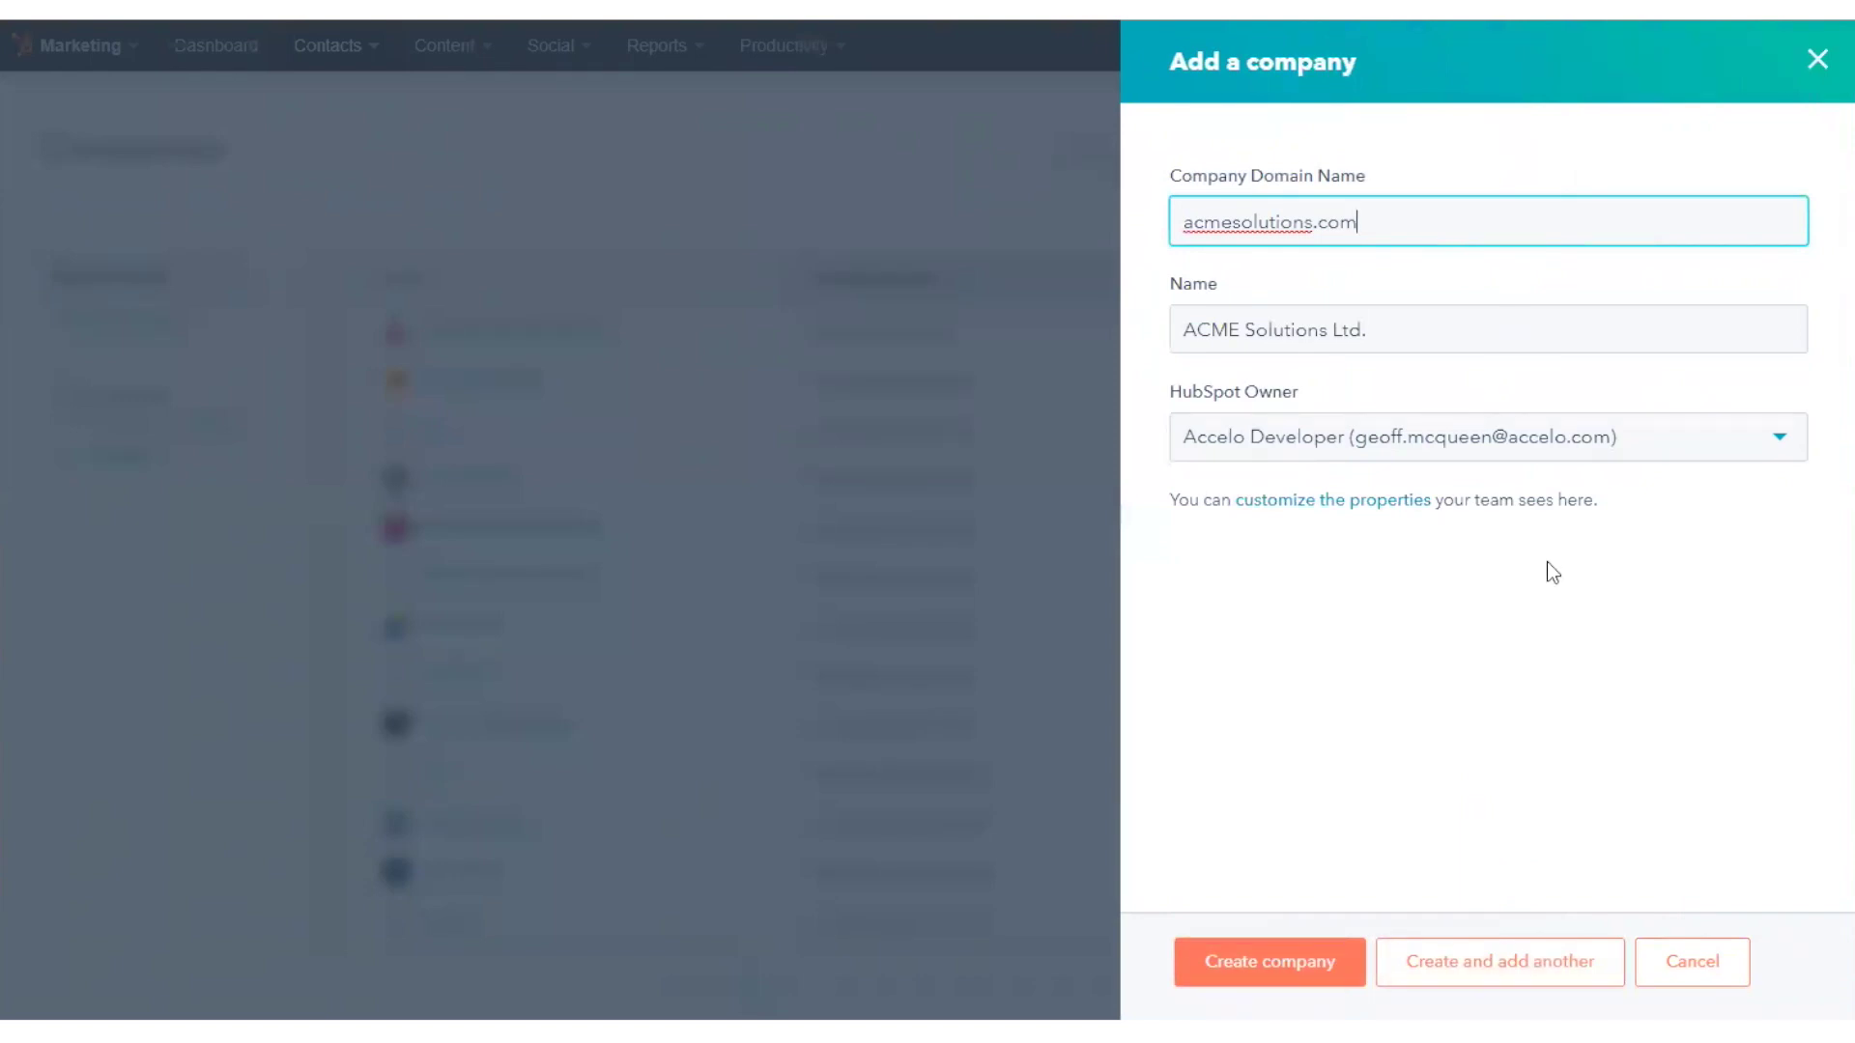
pyautogui.click(1275, 963)
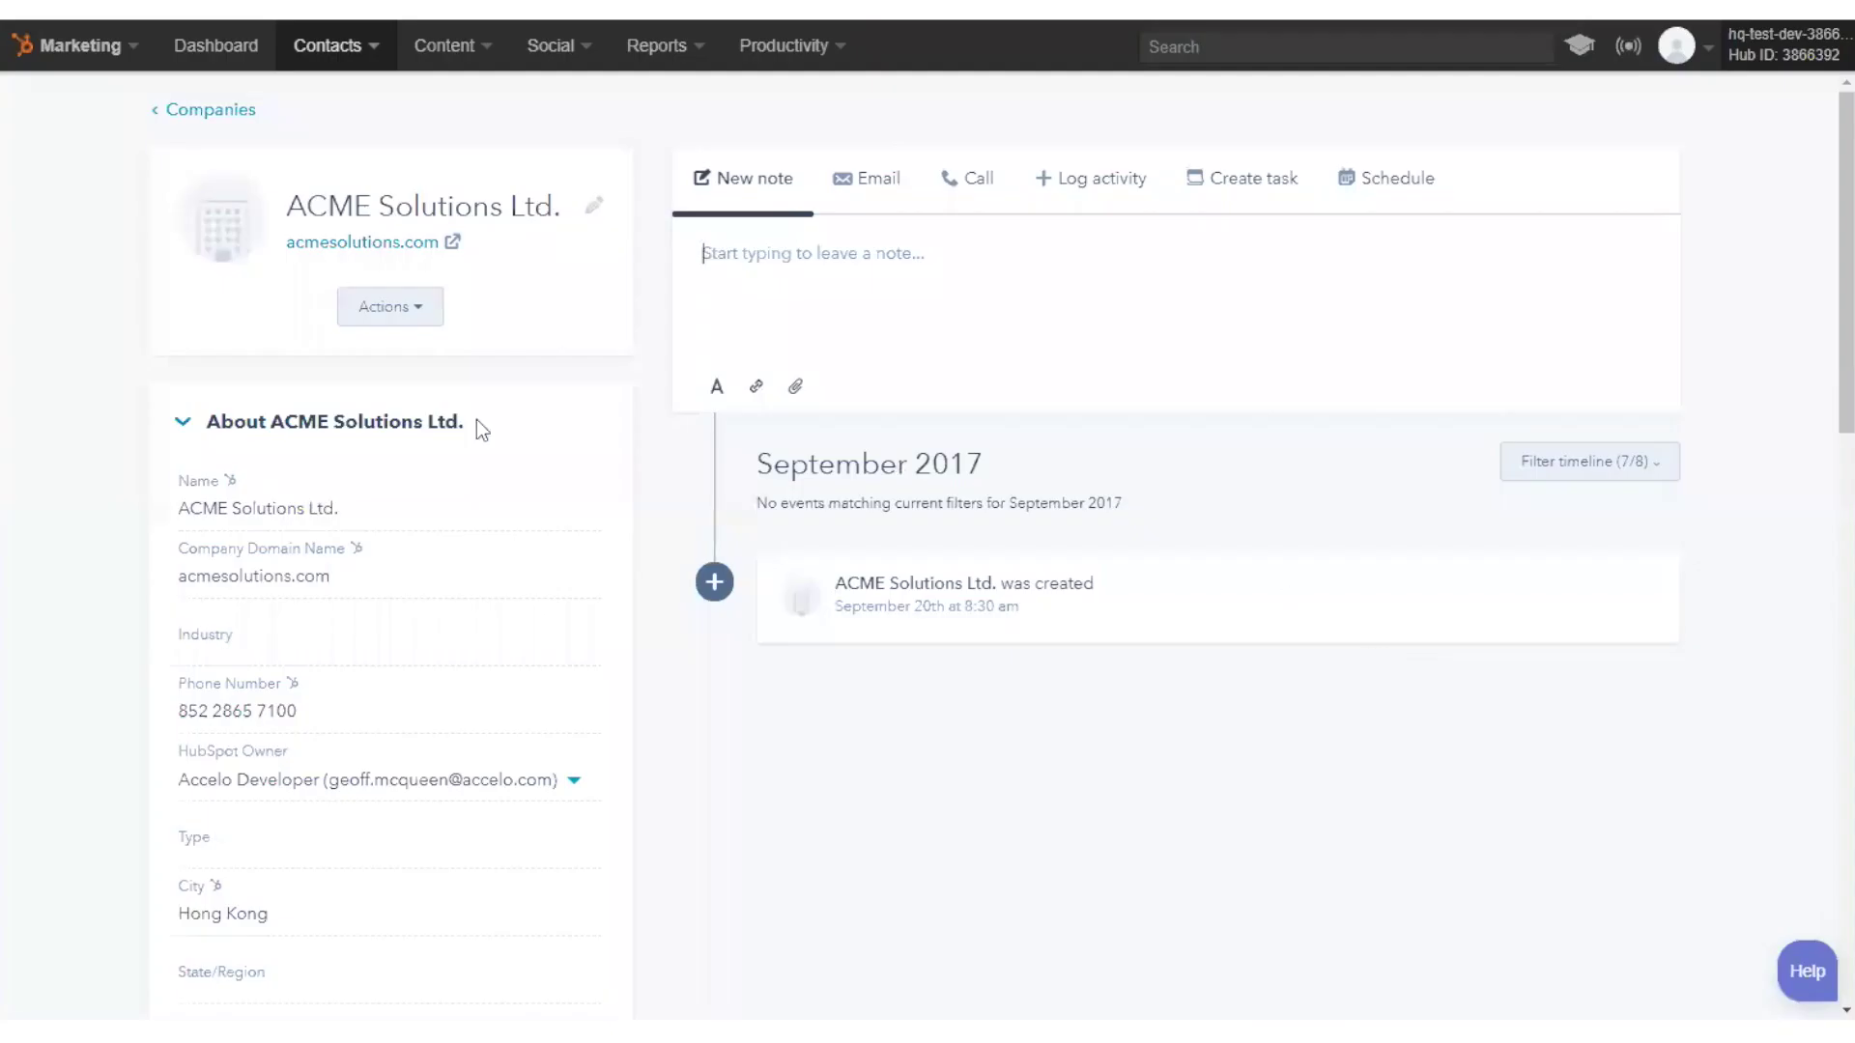
# - From the company's contacts card, search the contact's e-mail address and choose to create a new contact
pyautogui.scroll(-6, 476, 616)
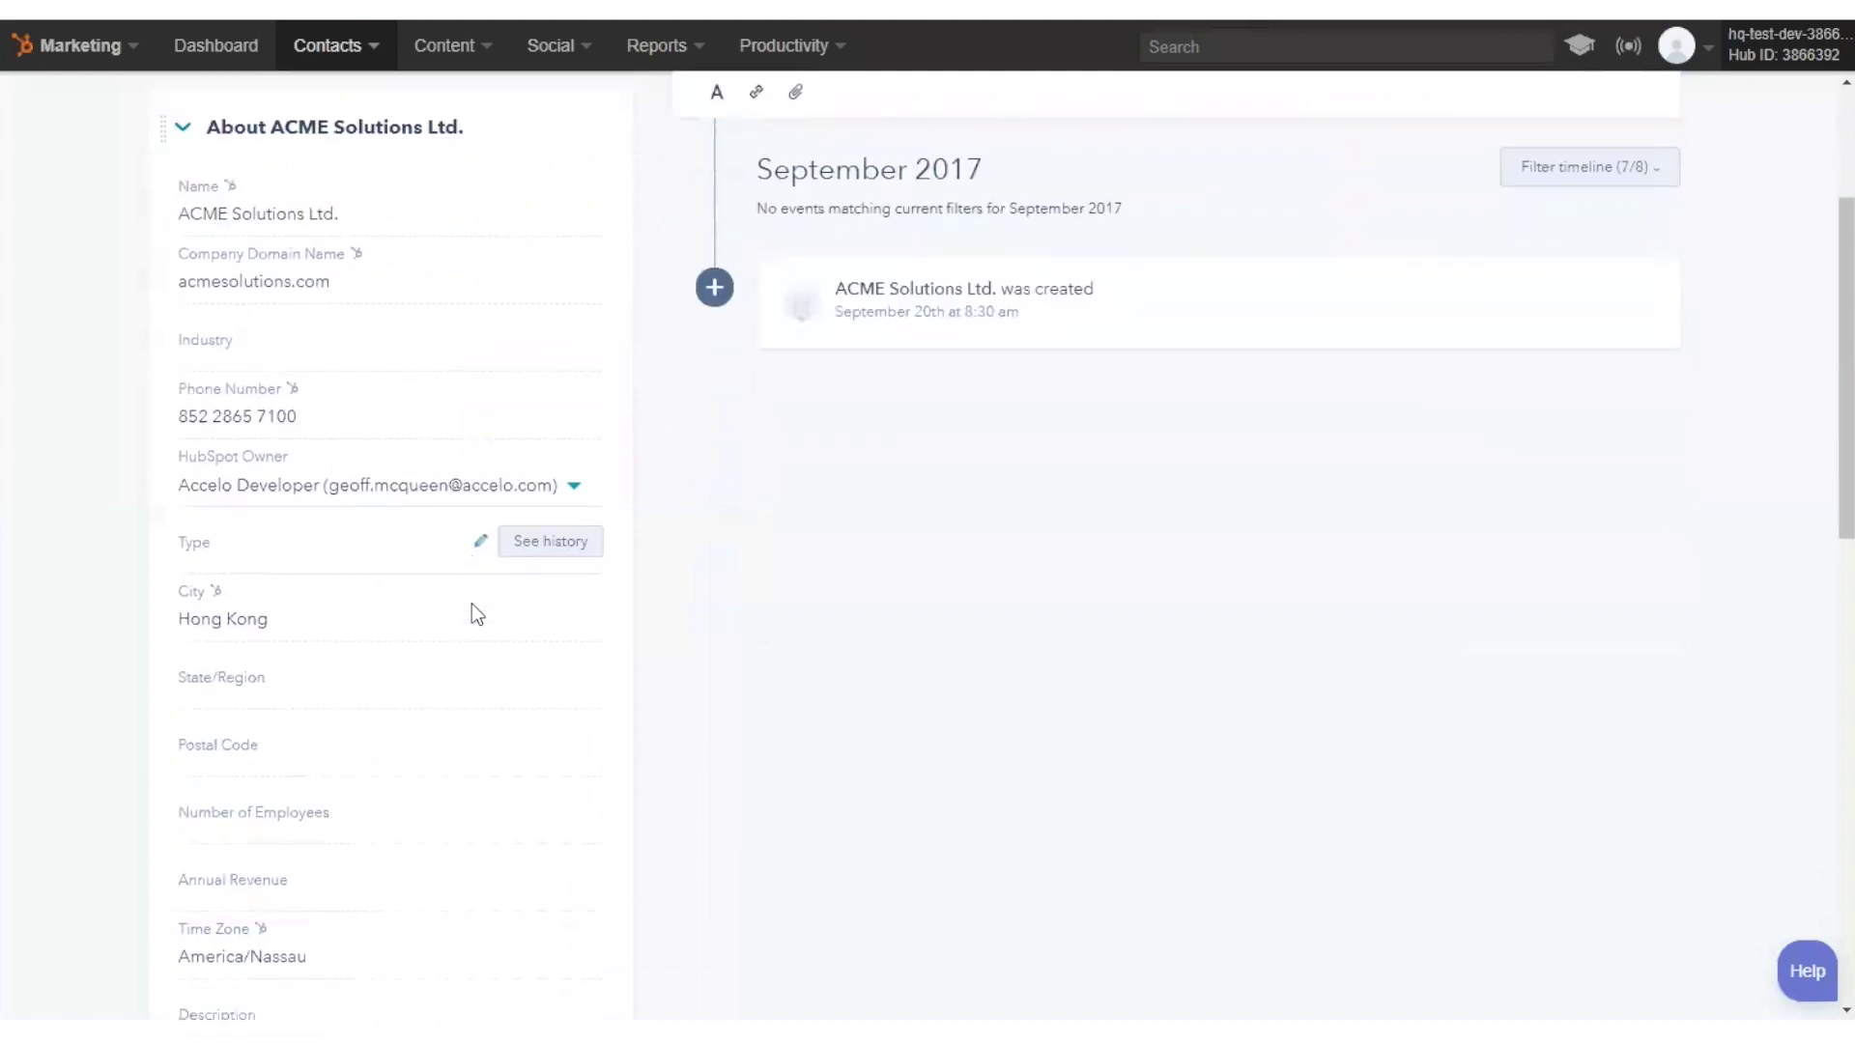
pyautogui.scroll(-10, 471, 605)
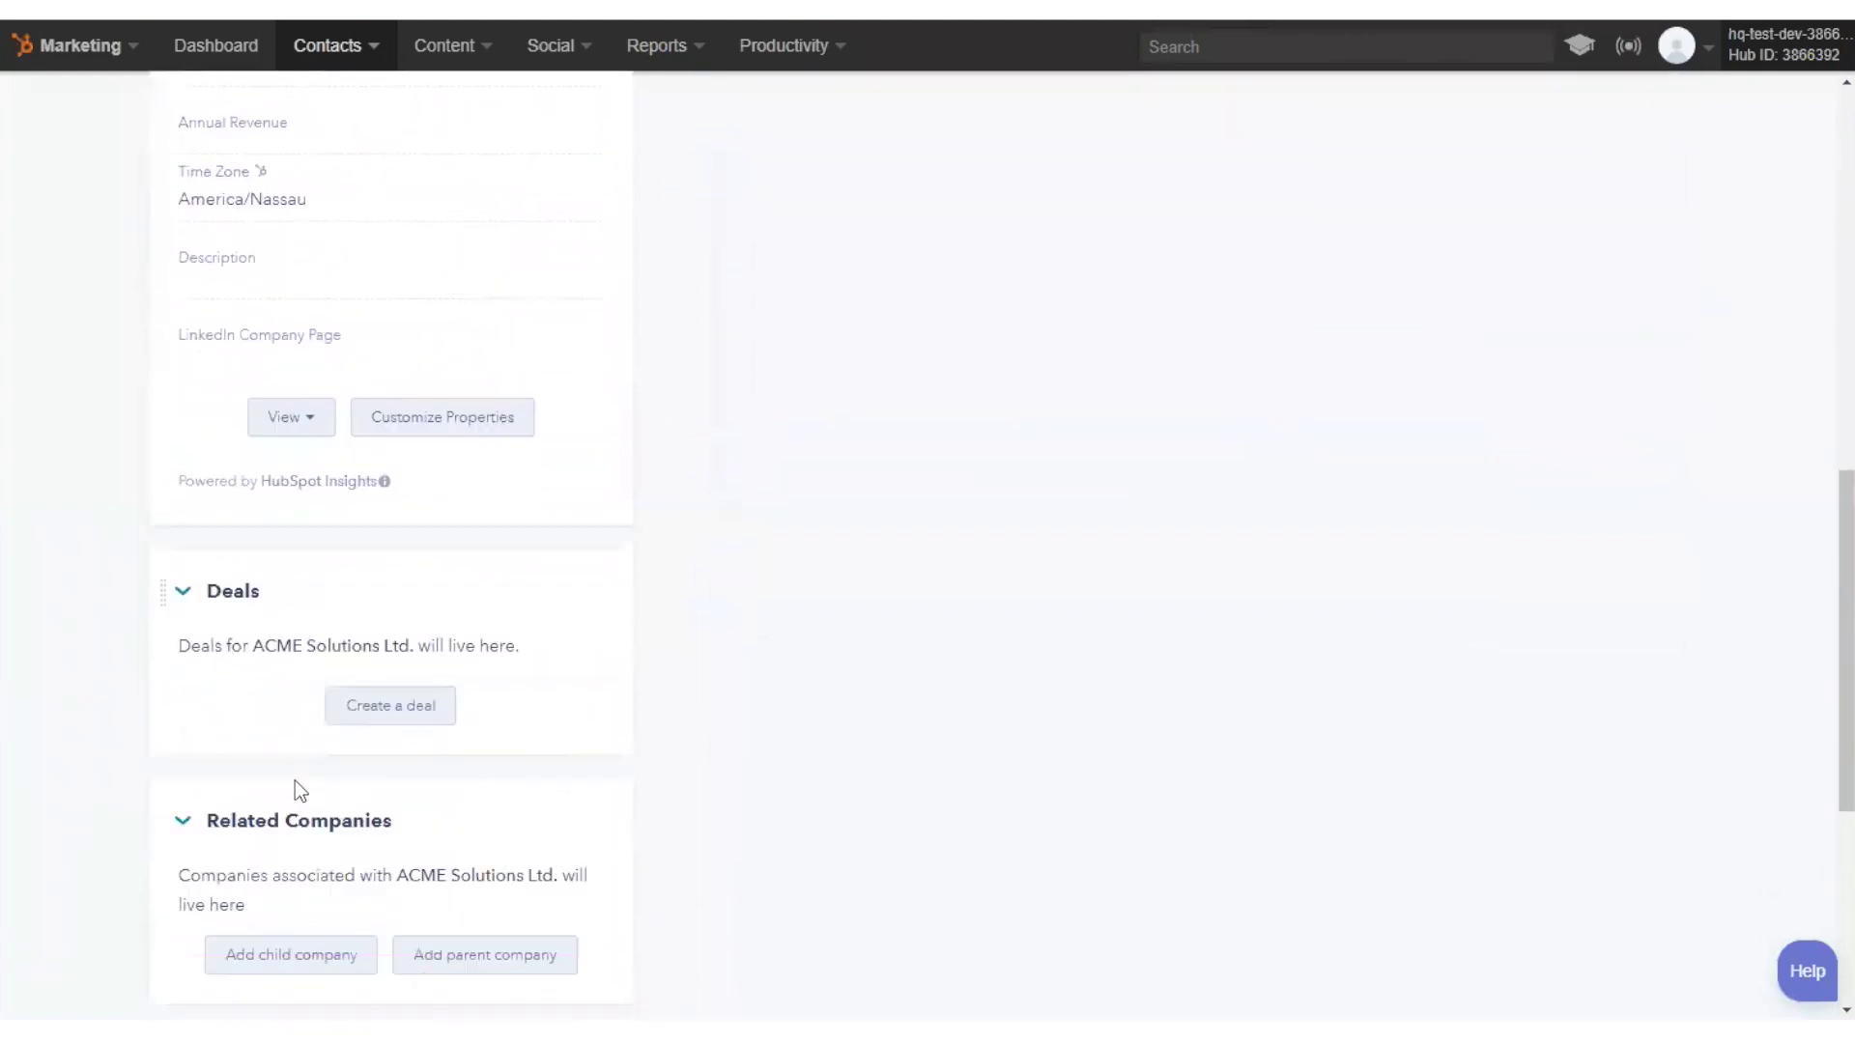
pyautogui.click(415, 689)
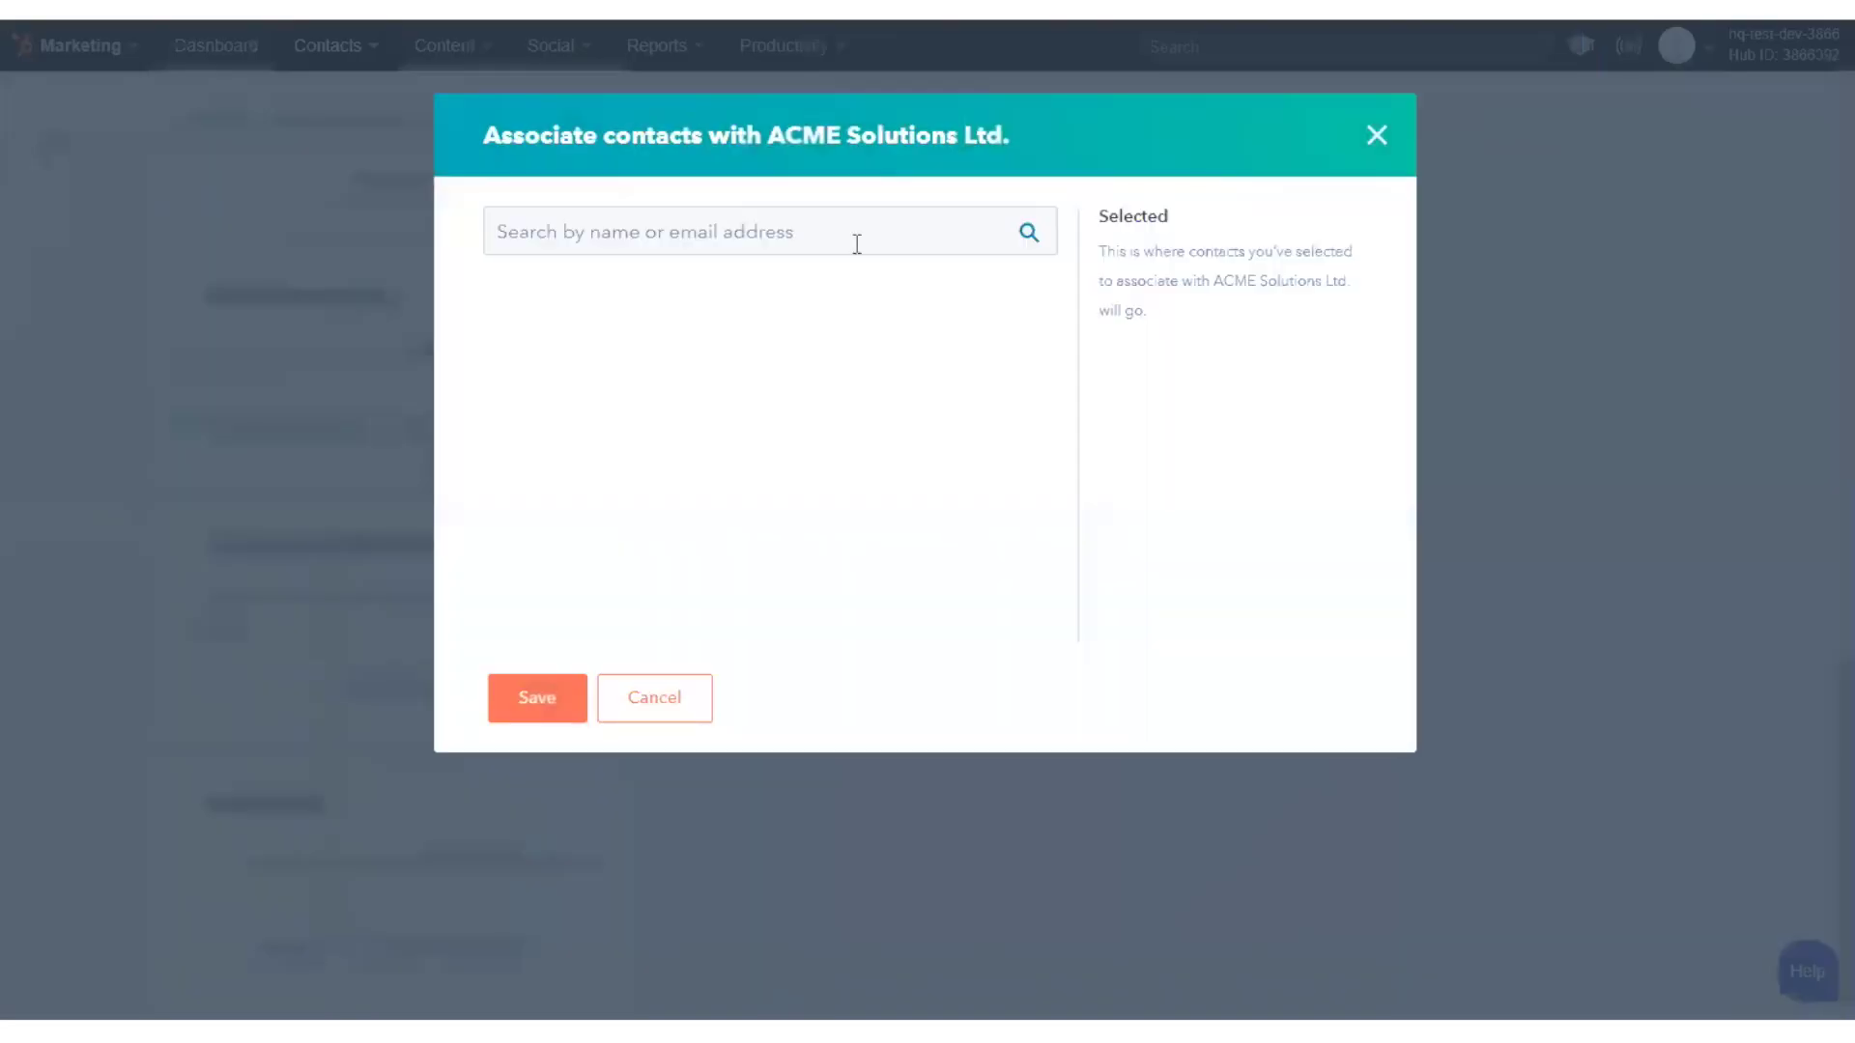
pyautogui.click(856, 244)
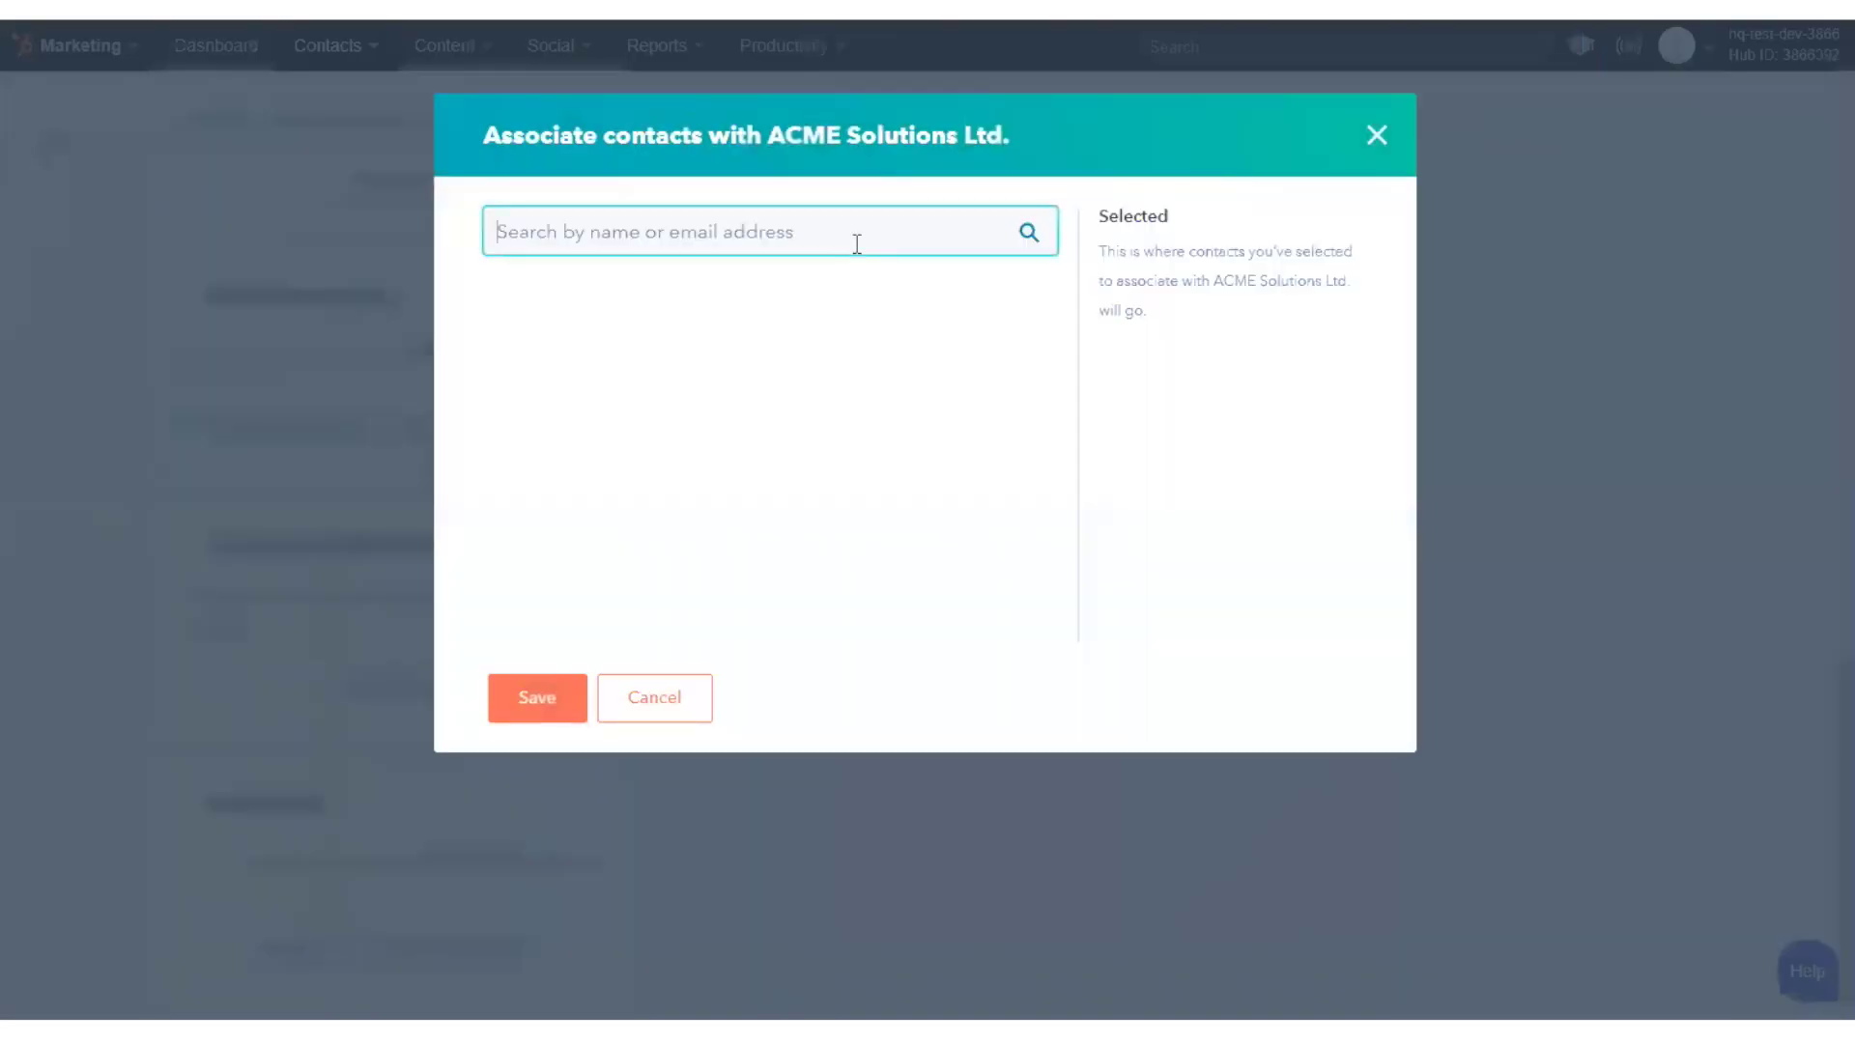
pyautogui.press('Home')
pyautogui.press('BackSpace')
pyautogui.press('BackSpace')
pyautogui.press('BackSpace')
pyautogui.press('BackSpace')
pyautogui.press('BackSpace')
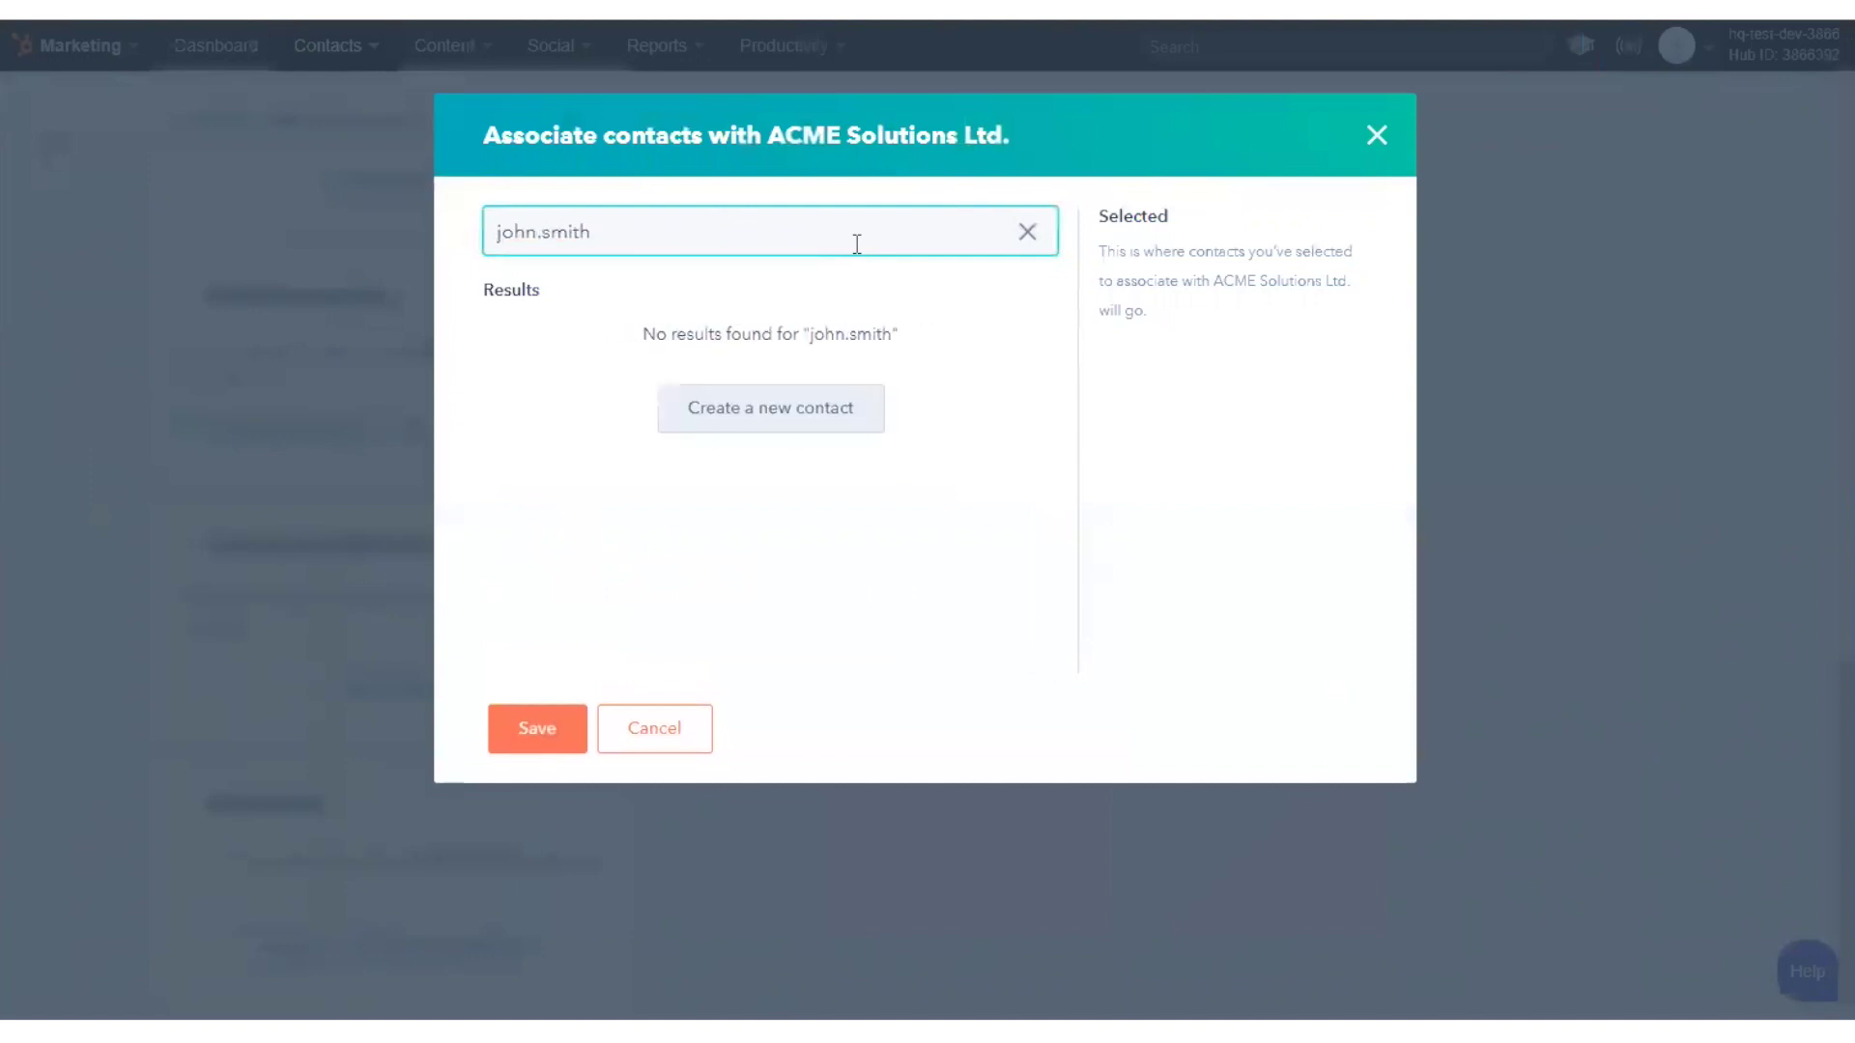
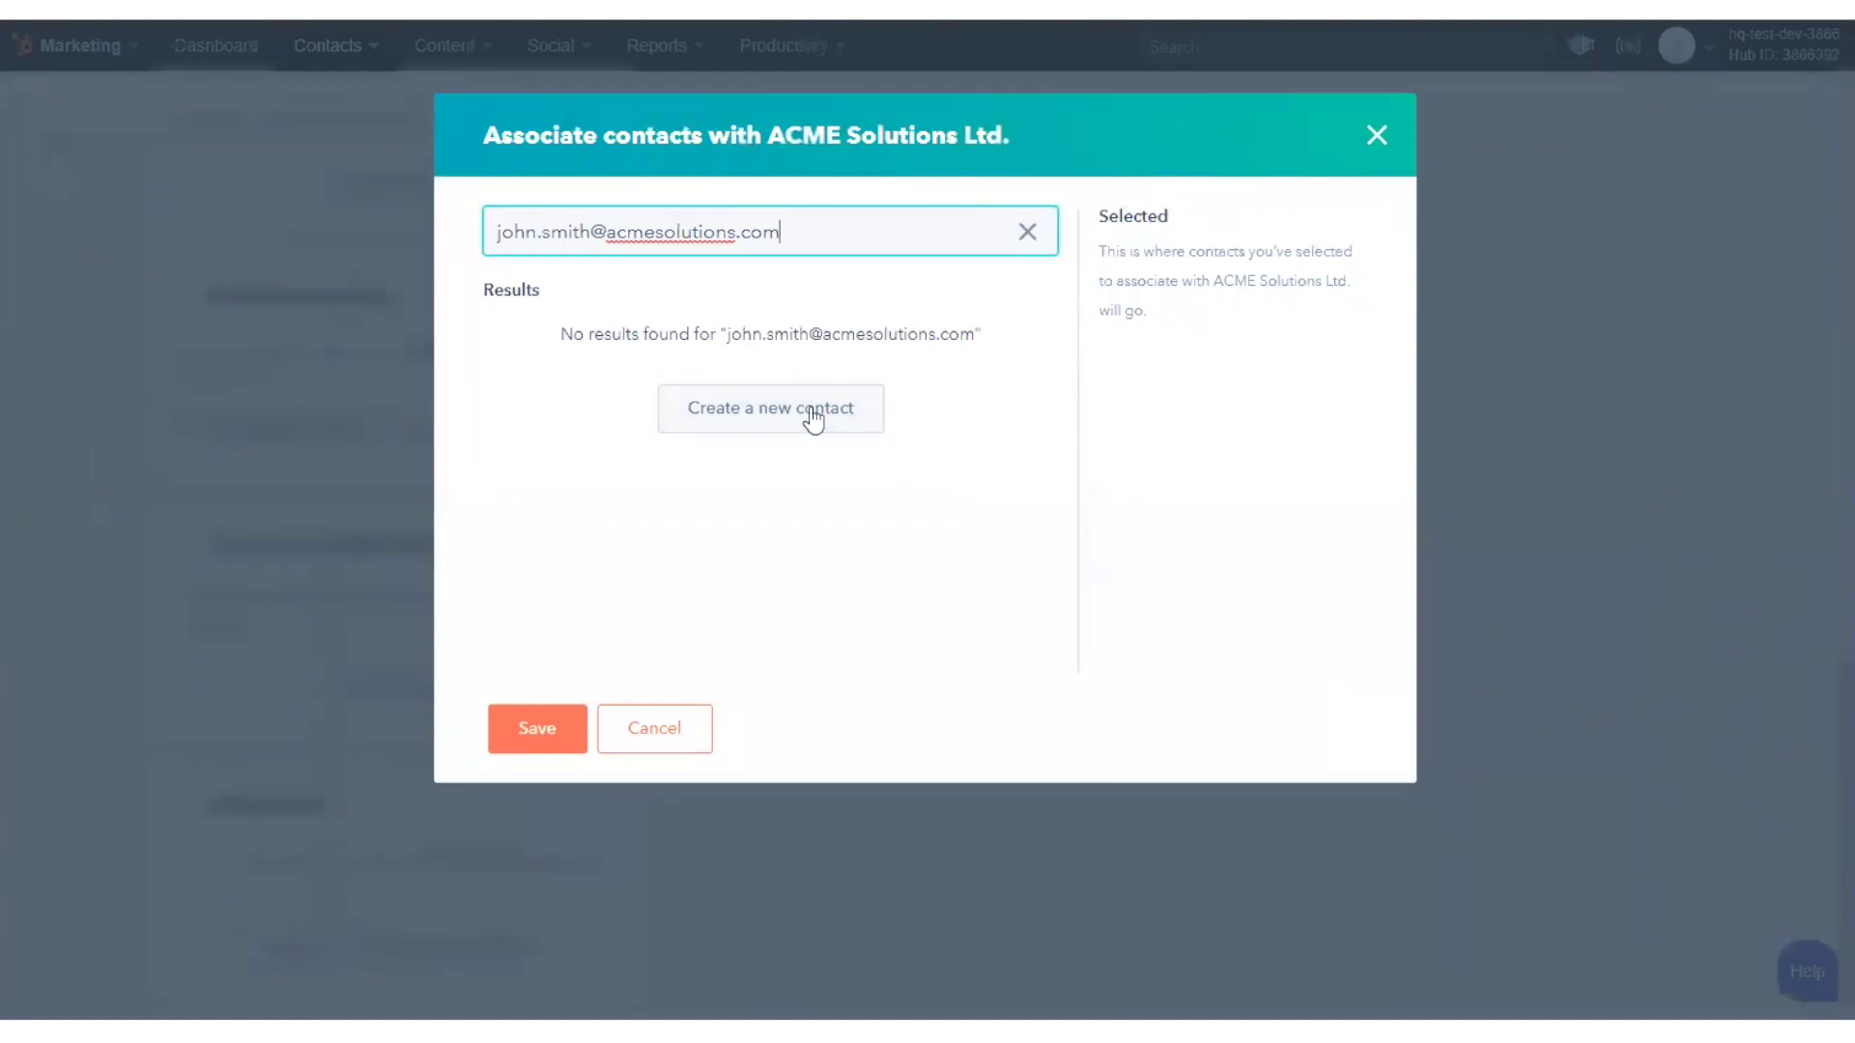
pyautogui.click(803, 379)
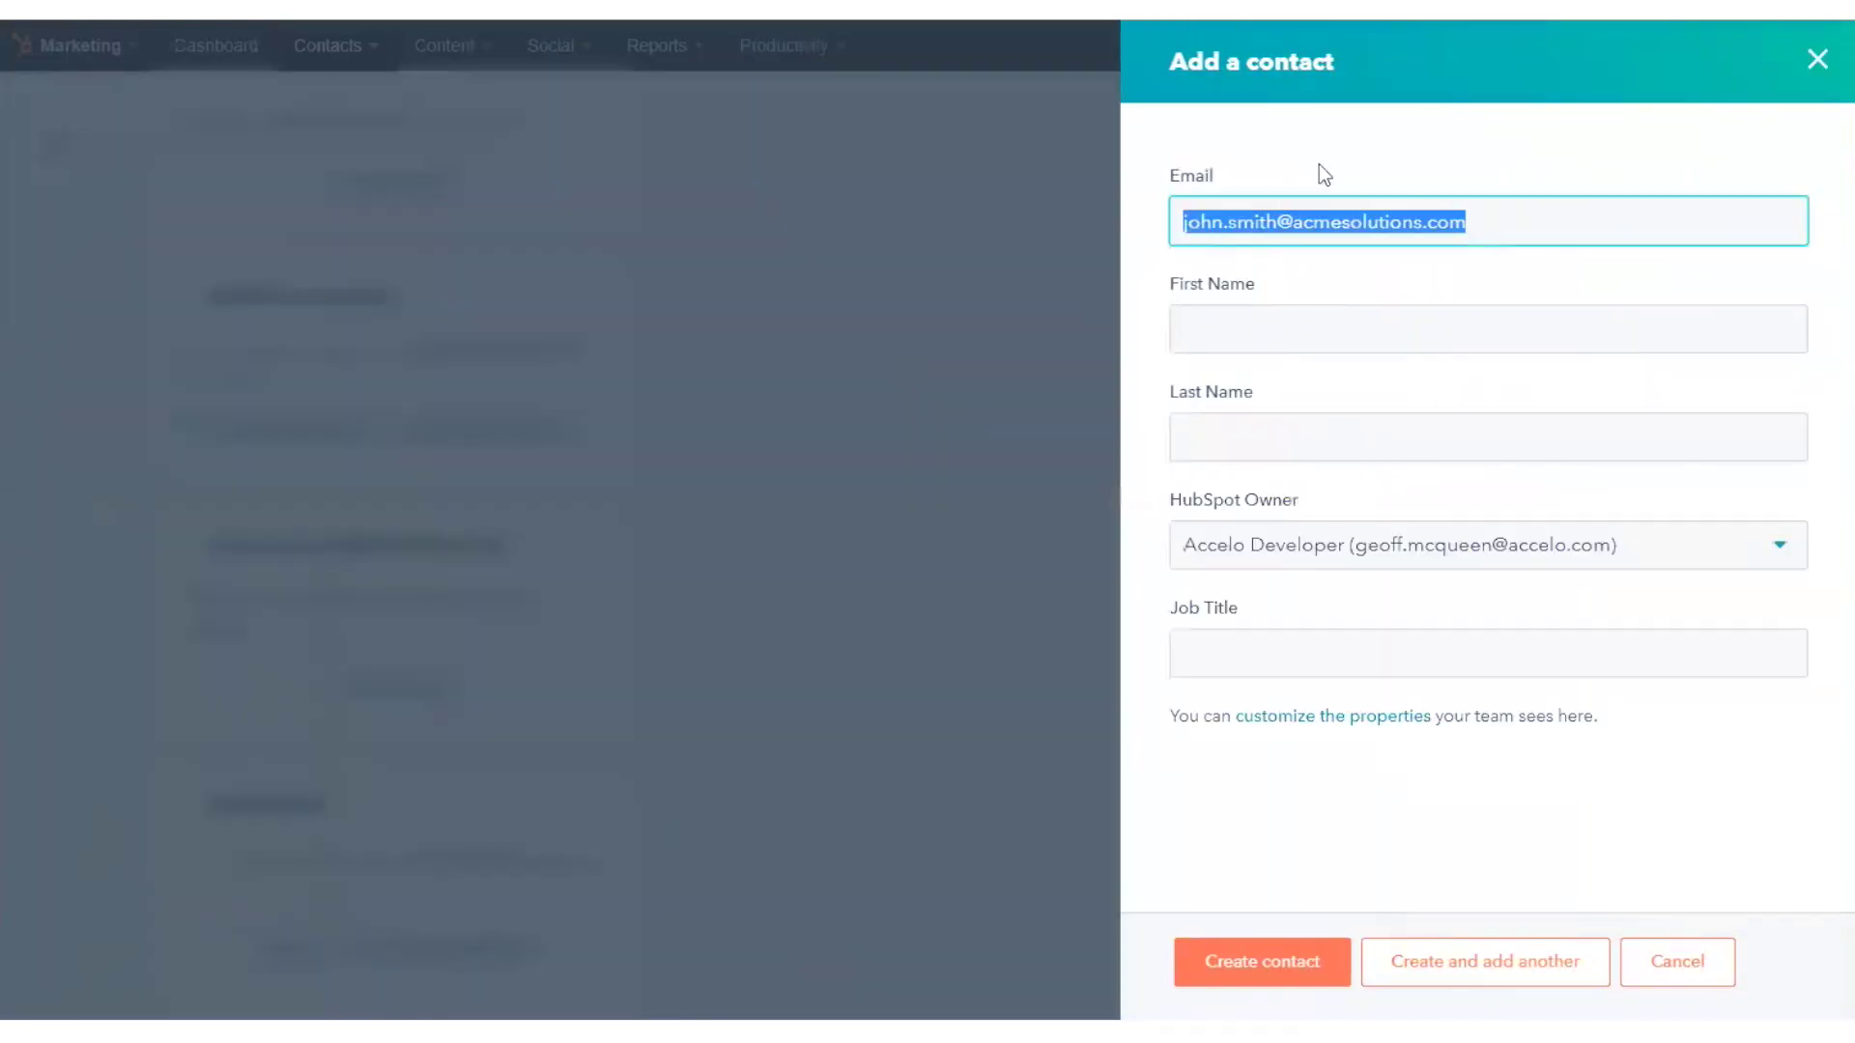
# - Fill in the contact's first and last name with job title CEO and create the contact
pyautogui.click(1389, 328)
pyautogui.write('John')
pyautogui.press('Tab')
pyautogui.write('Smith')
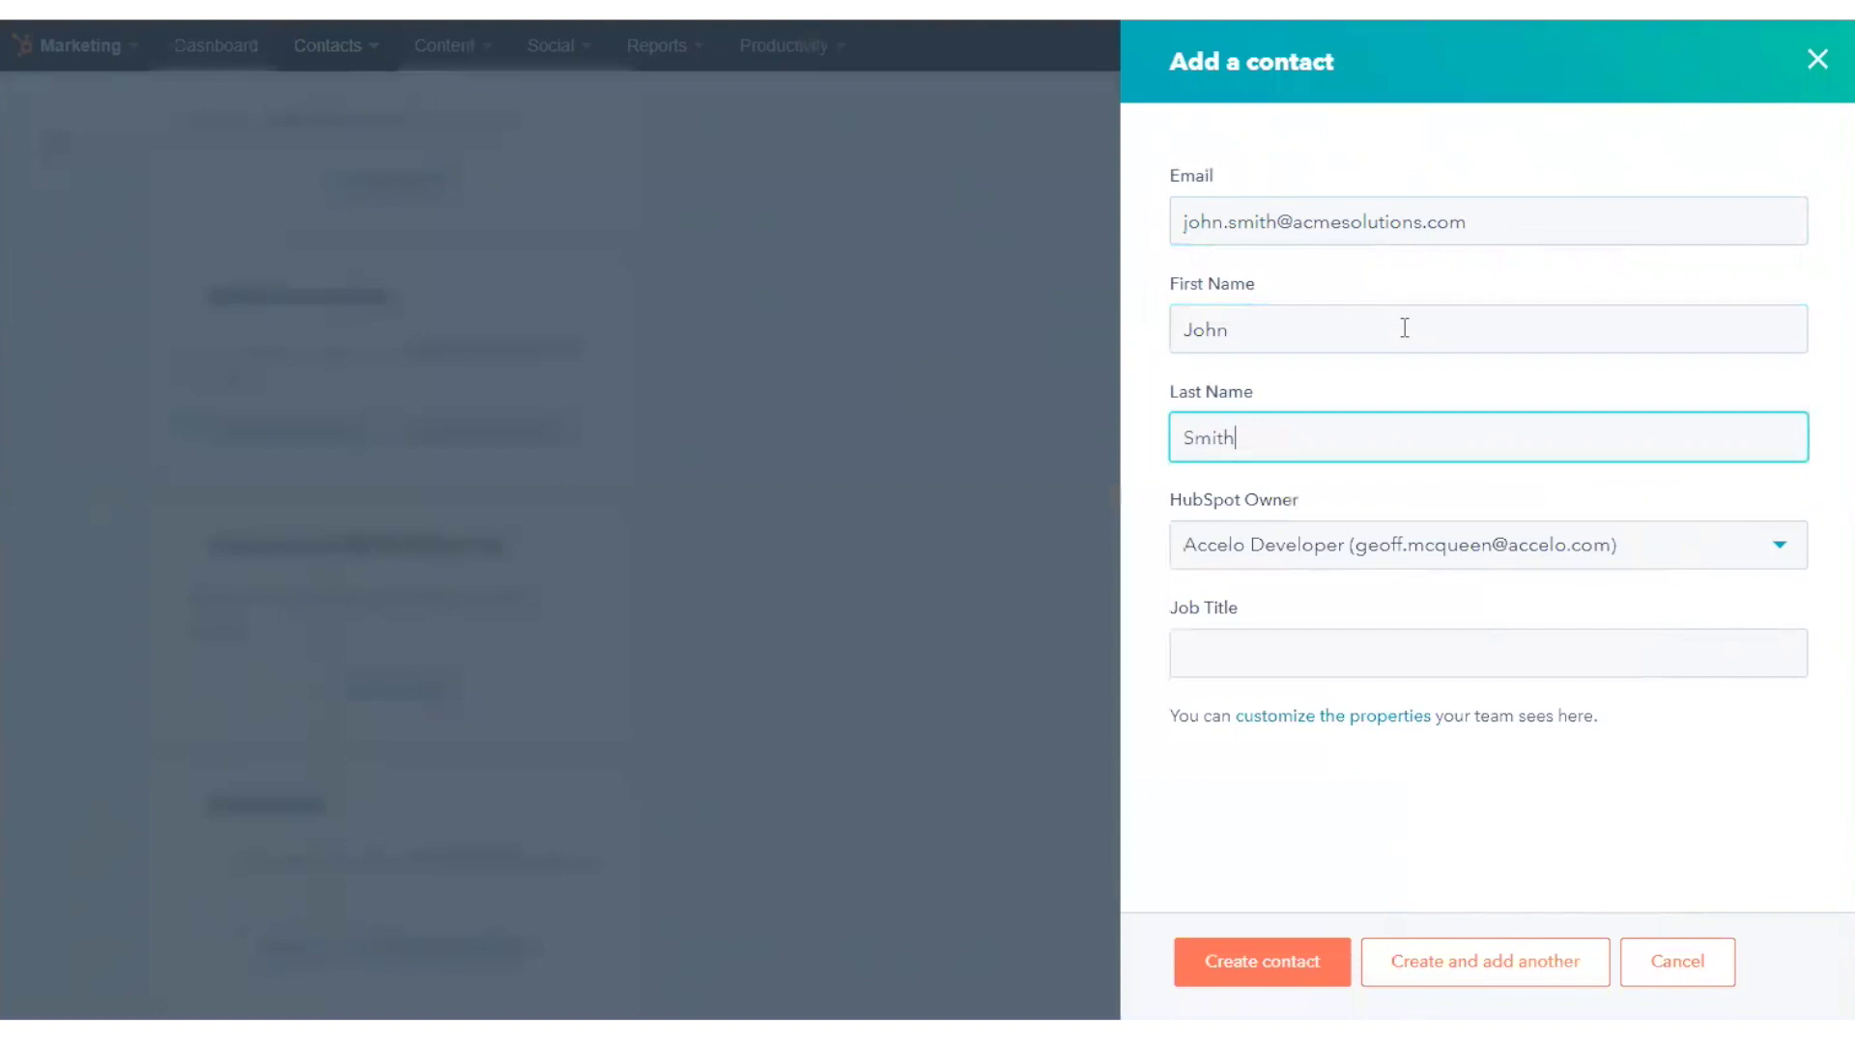
pyautogui.click(1370, 643)
pyautogui.write('CEO')
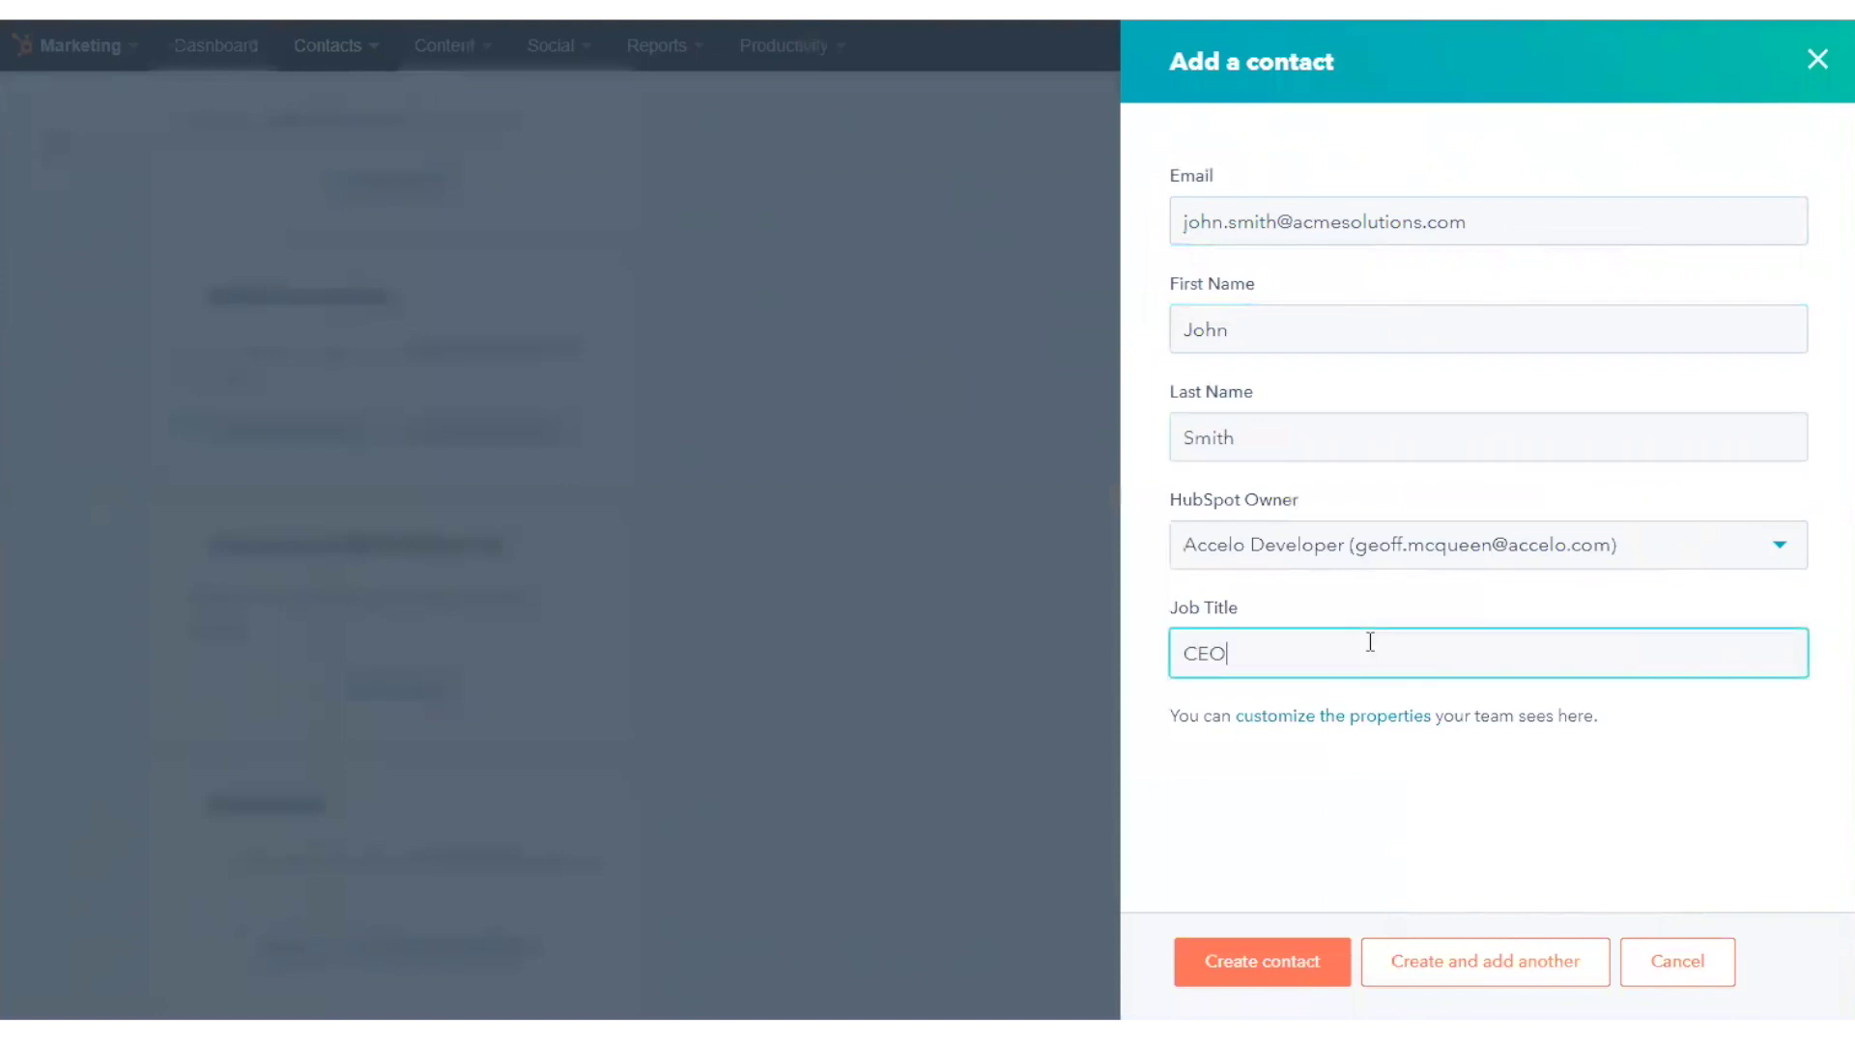
pyautogui.click(1295, 978)
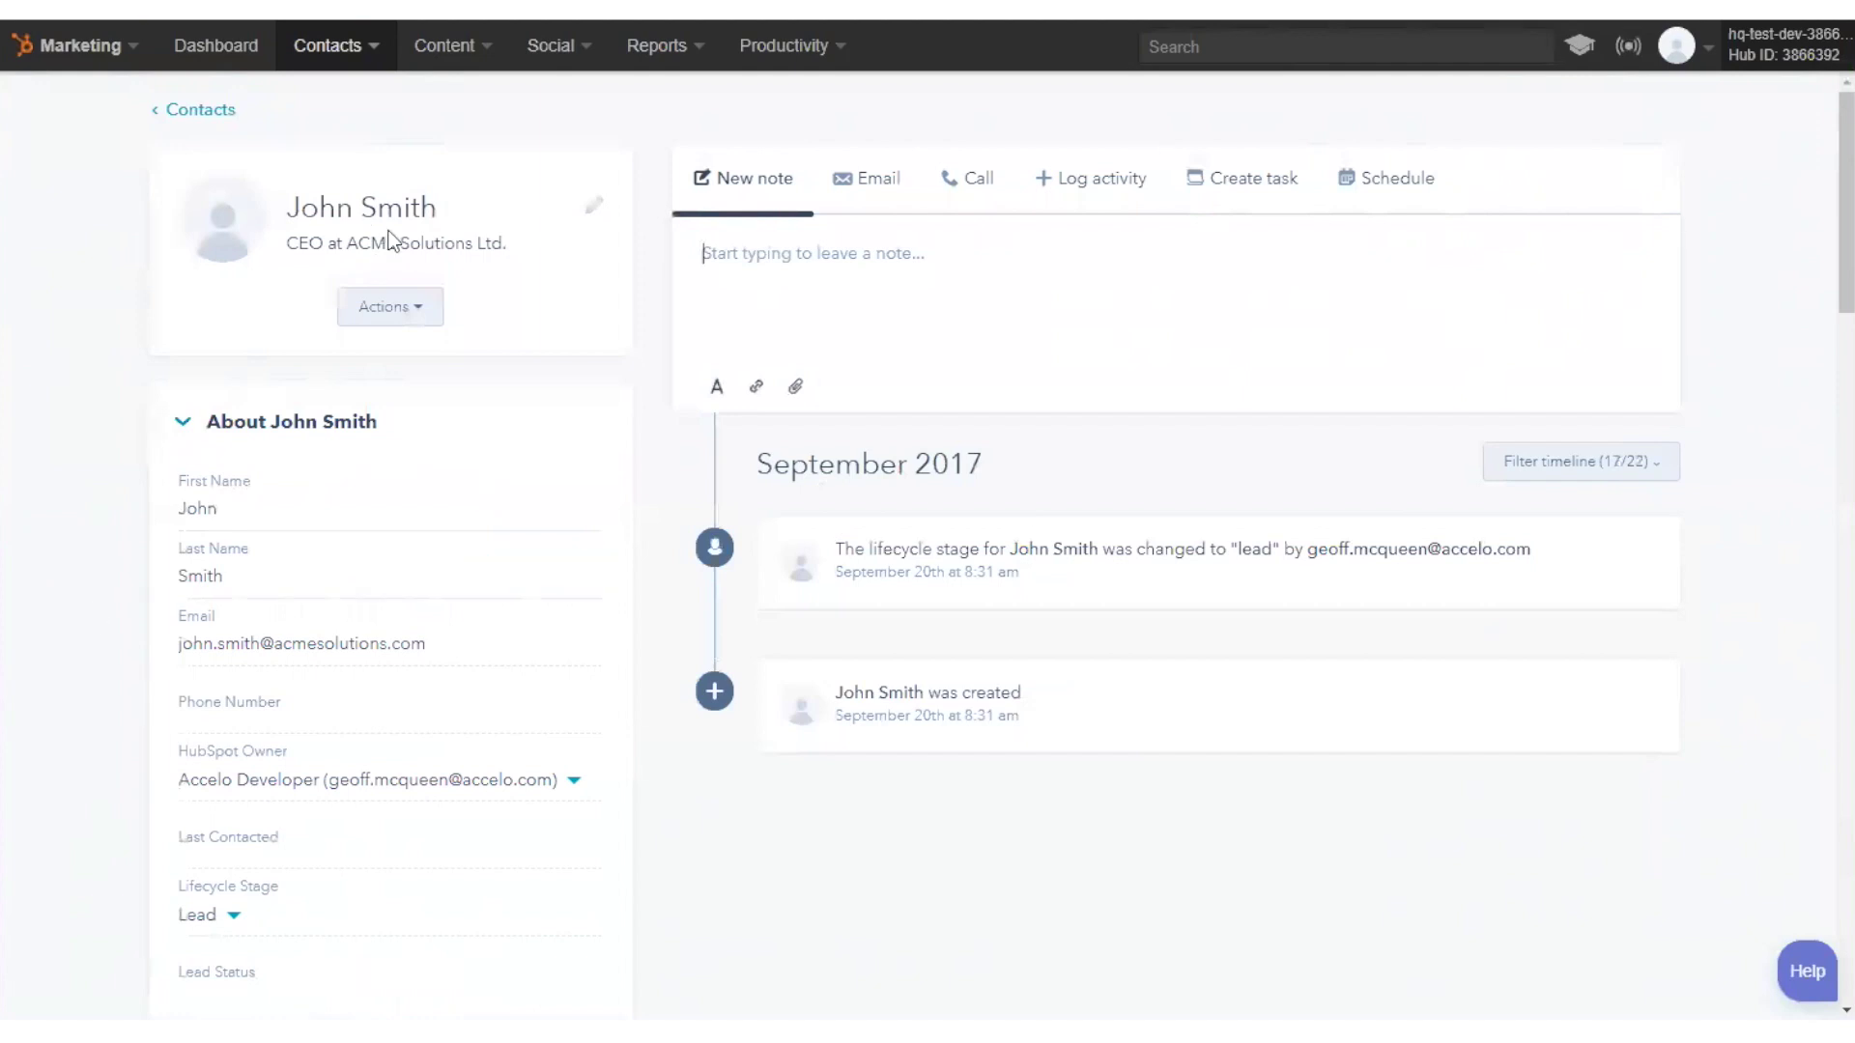
# - Enter the contact's phone number, set lifecycle stage to Sales Qualified Lead, and save
pyautogui.click(311, 708)
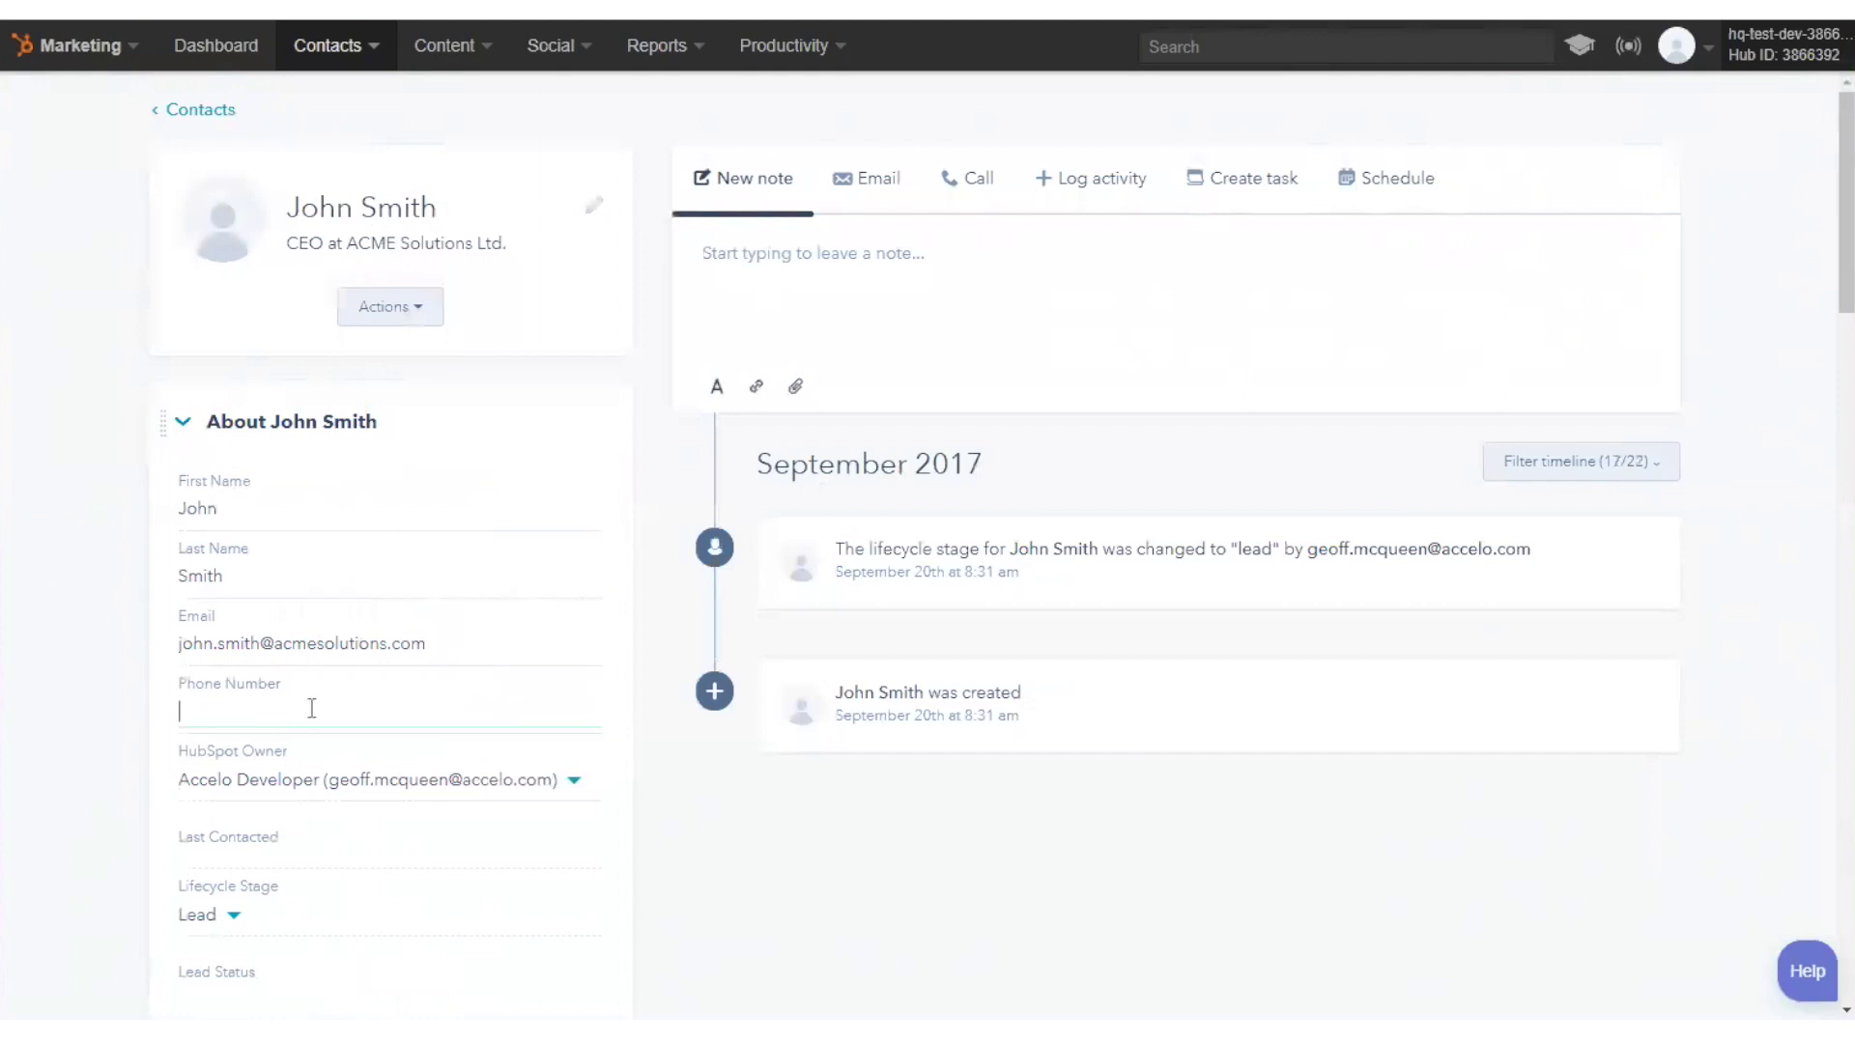
pyautogui.write('415 ')
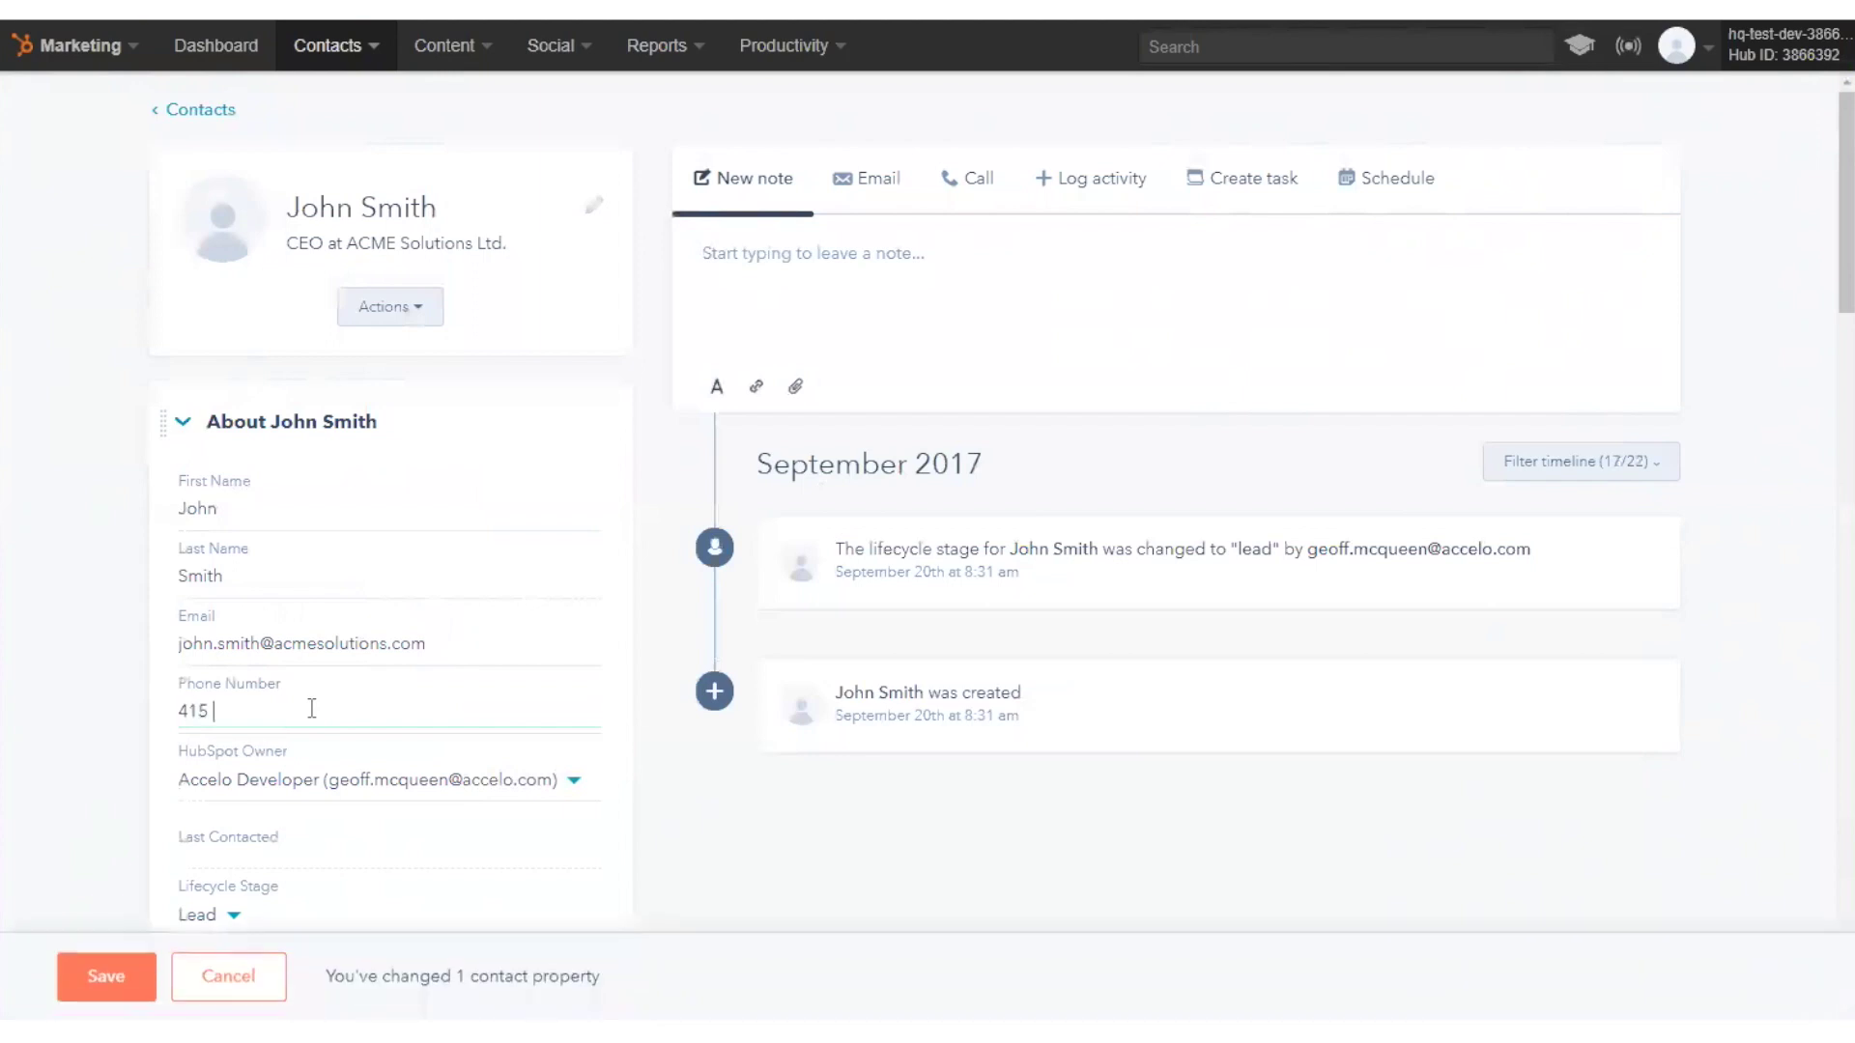
pyautogui.write('555 1234')
pyautogui.scroll(-8, 103, 750)
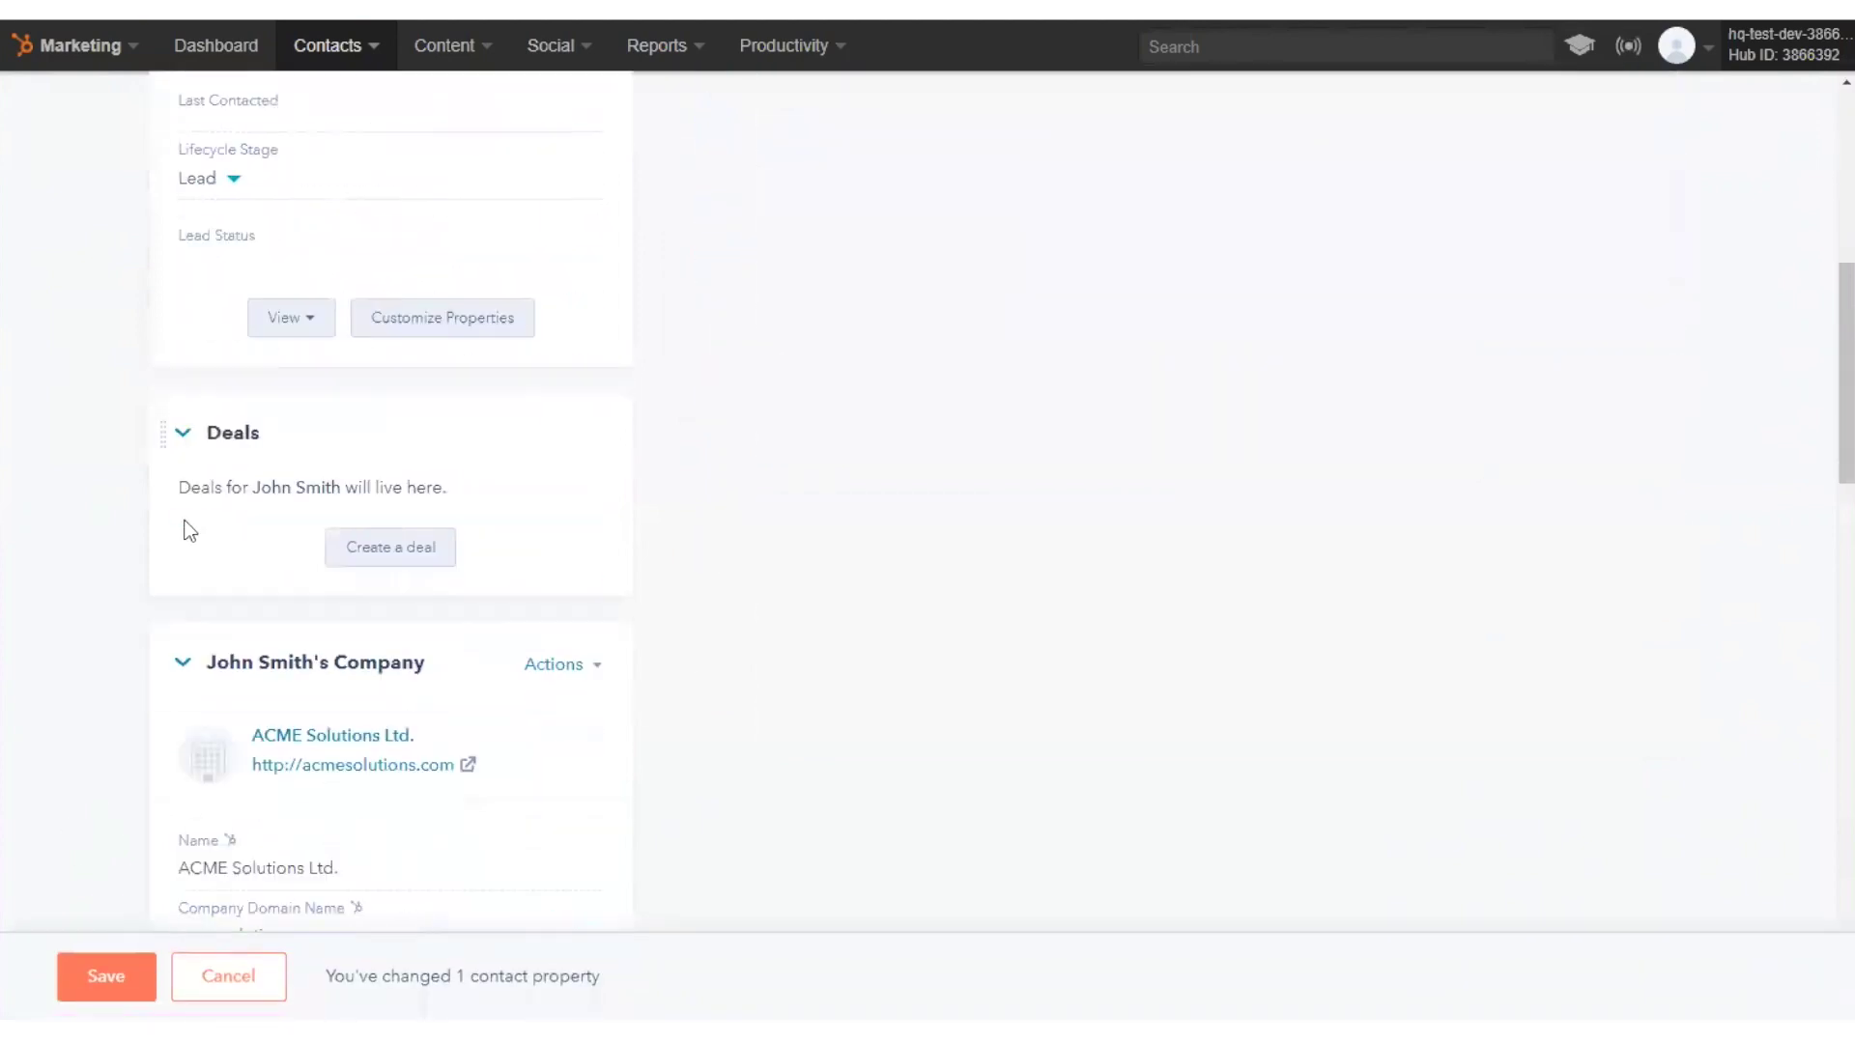
pyautogui.click(233, 178)
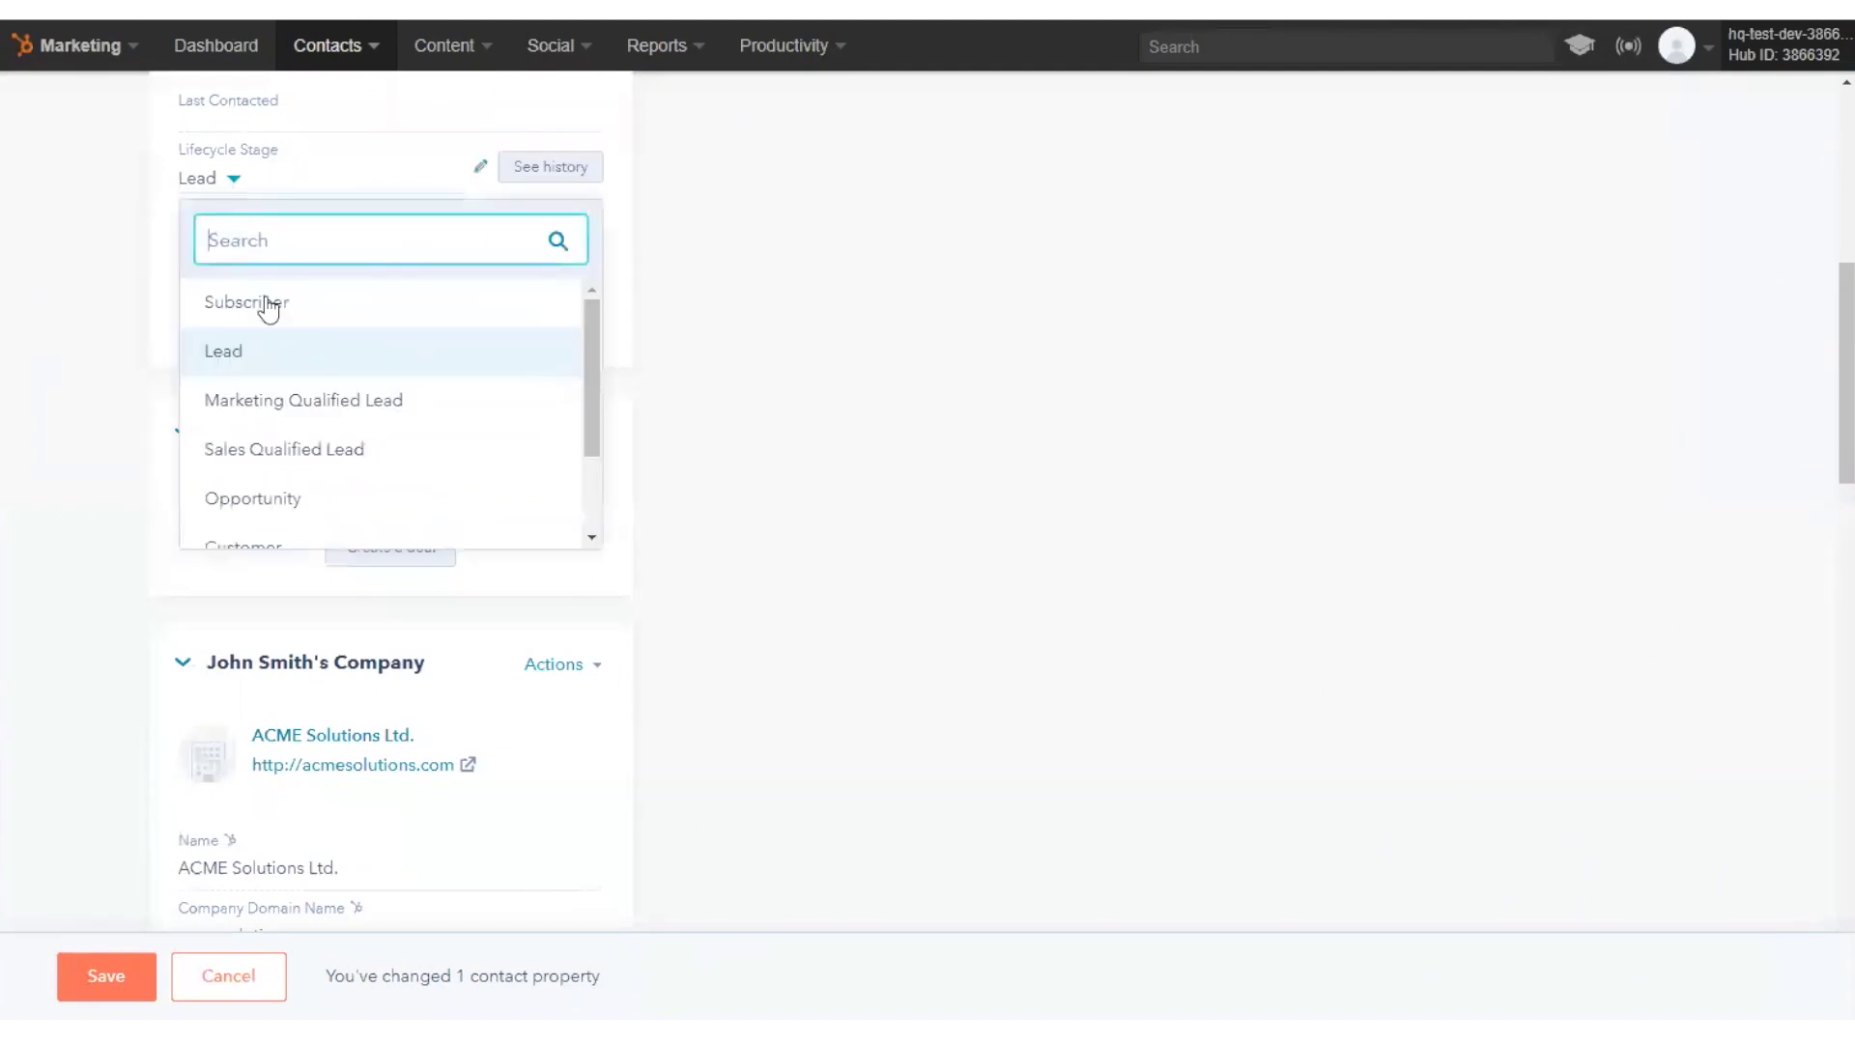
pyautogui.click(322, 450)
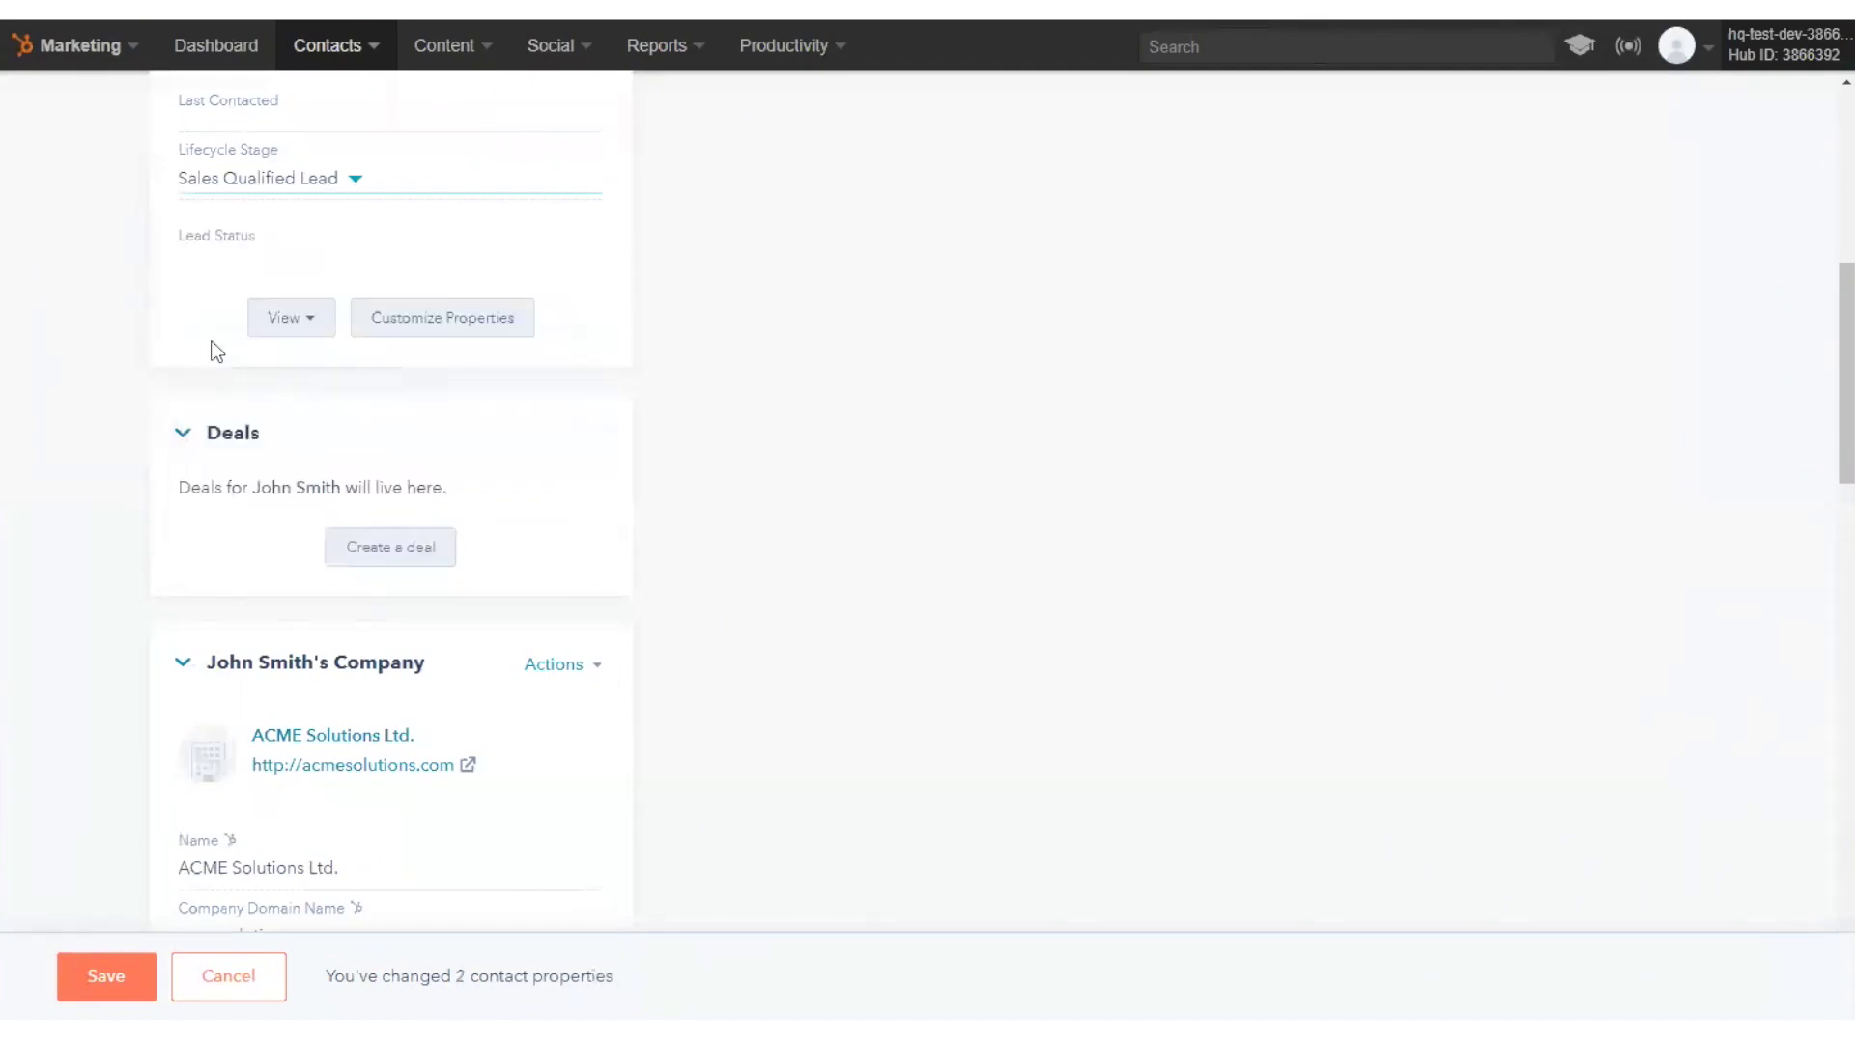
pyautogui.scroll(8, 62, 505)
pyautogui.click(107, 975)
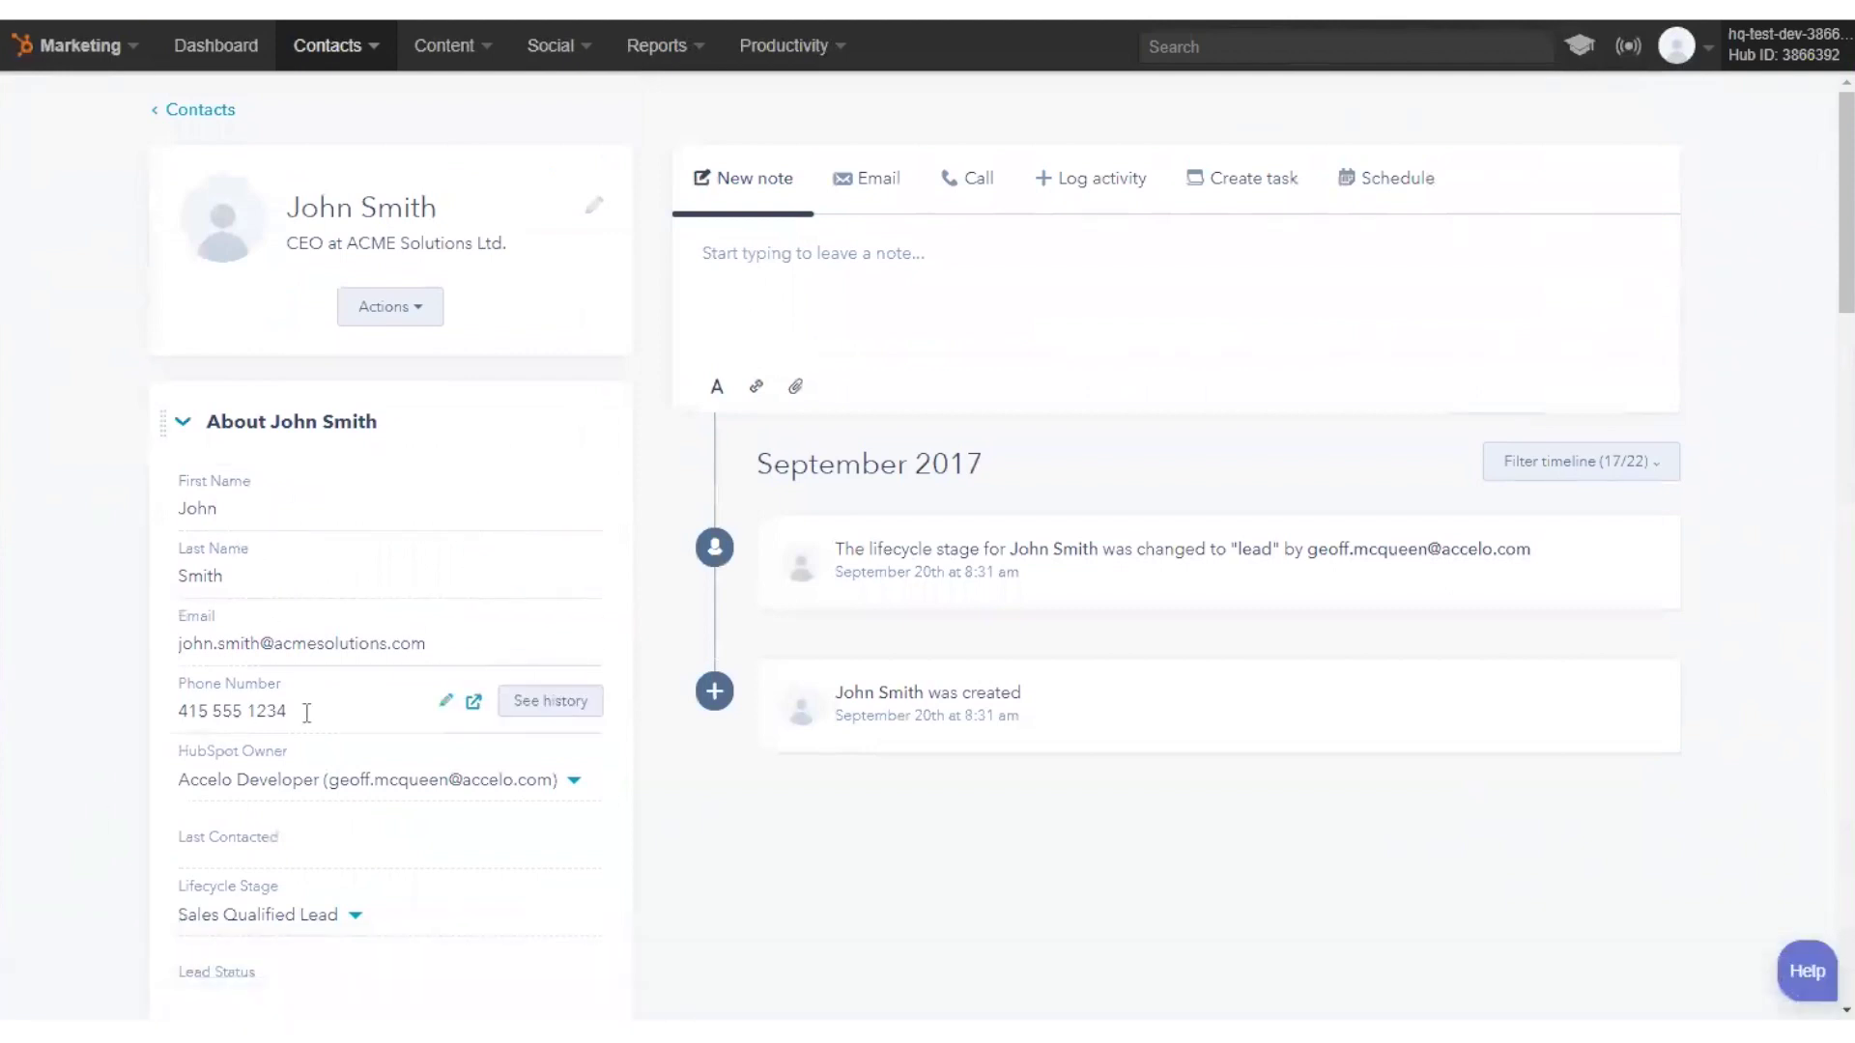
pyautogui.scroll(-3, 302, 719)
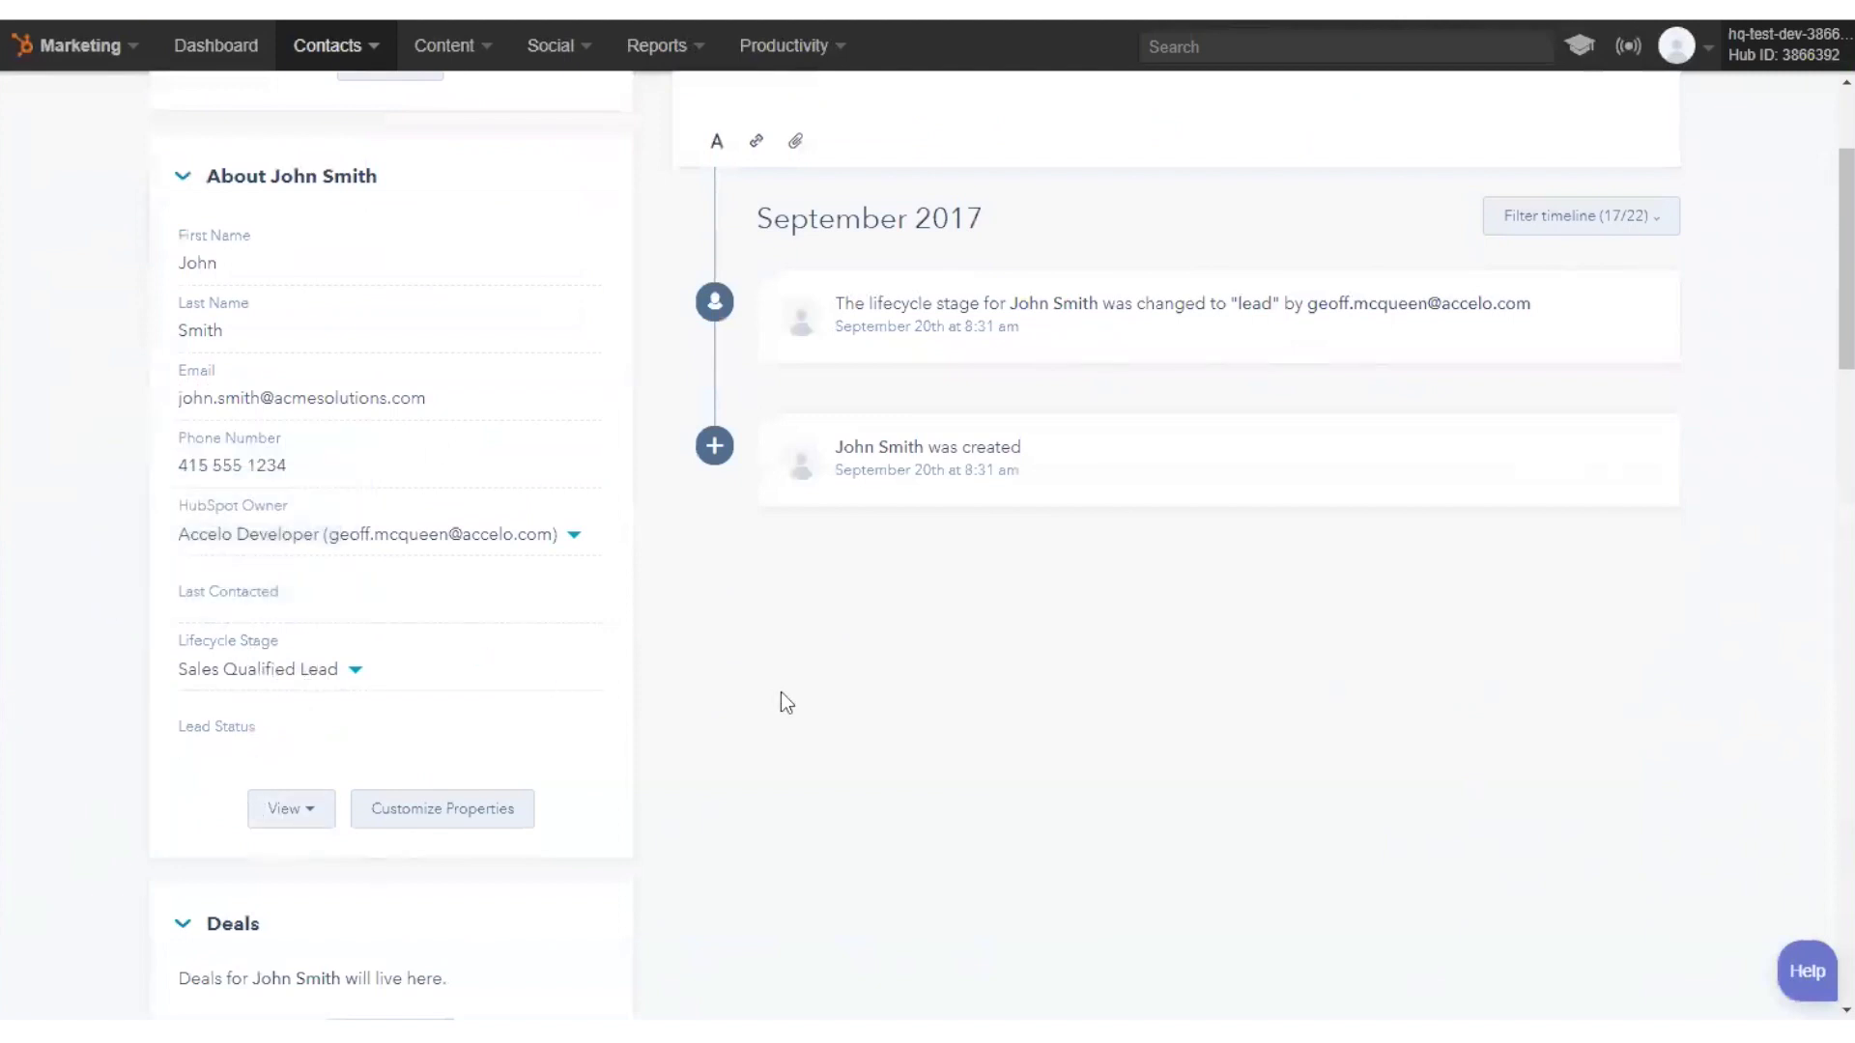
# - In the contact's full property list, set City to San Francisco and save
pyautogui.click(299, 811)
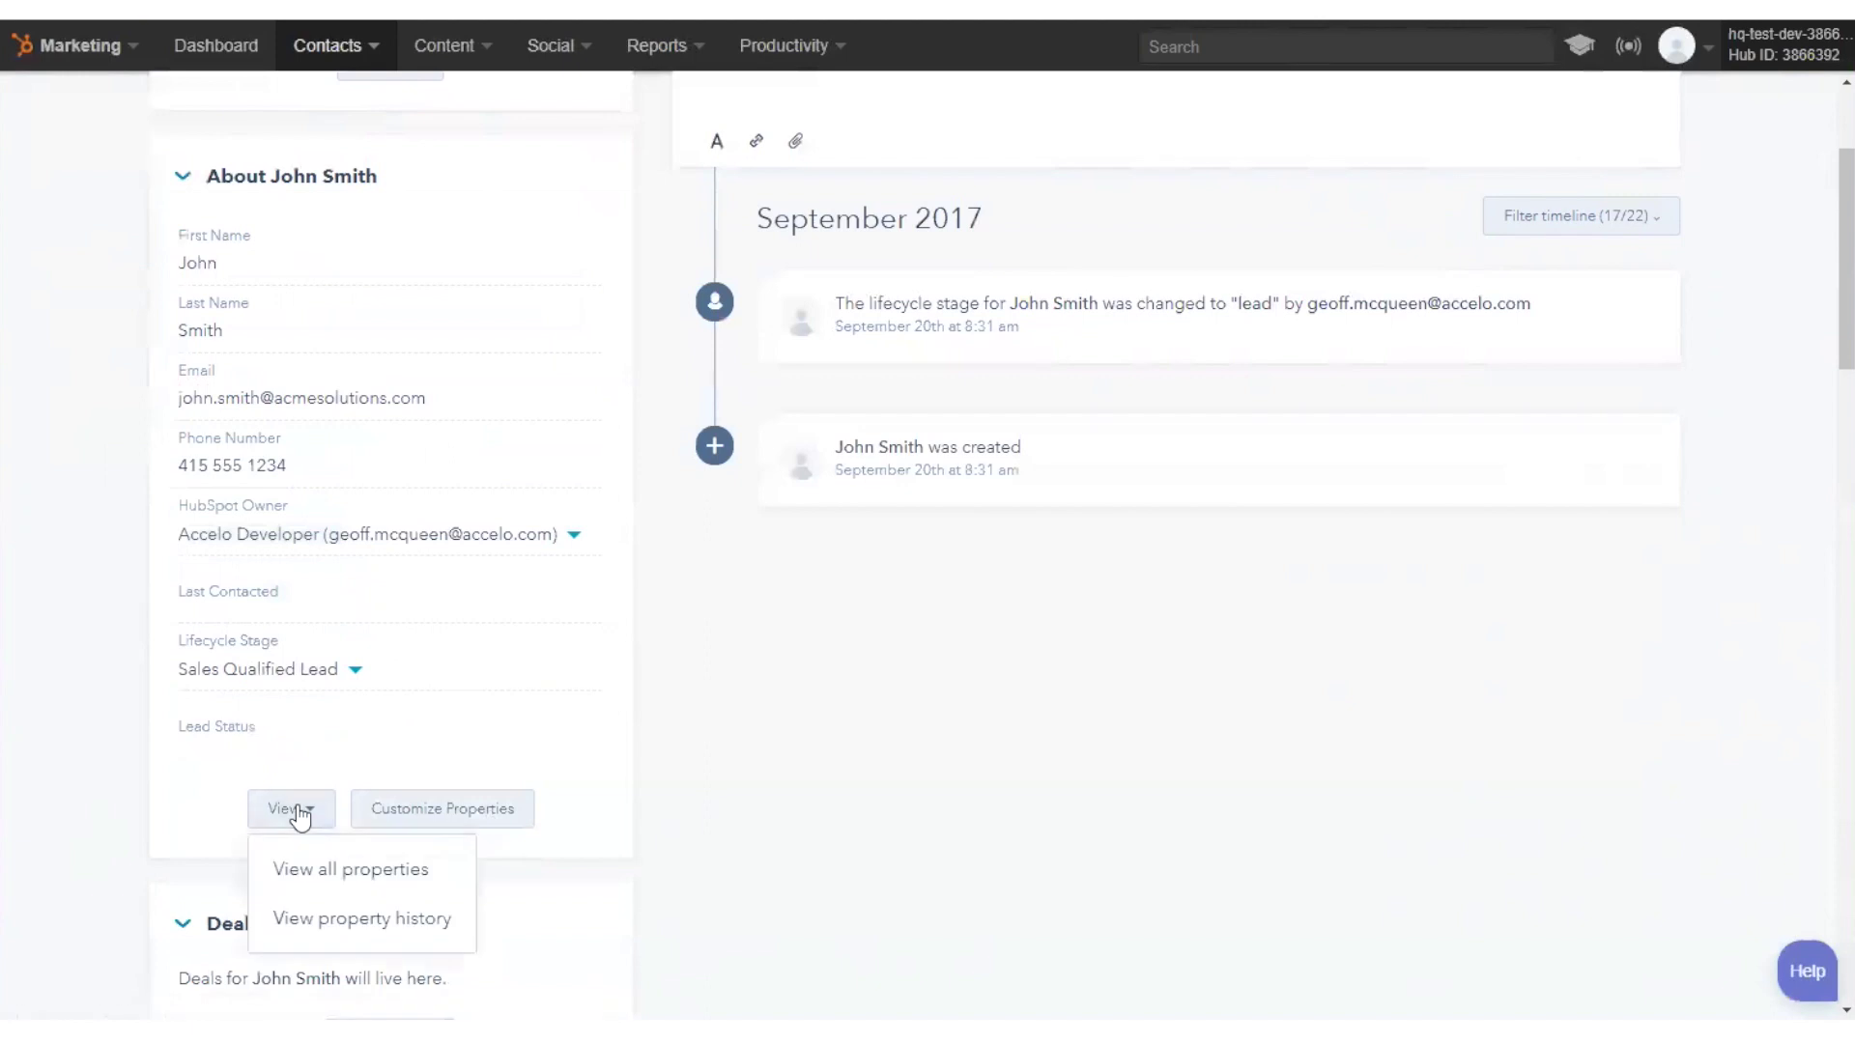
pyautogui.click(302, 868)
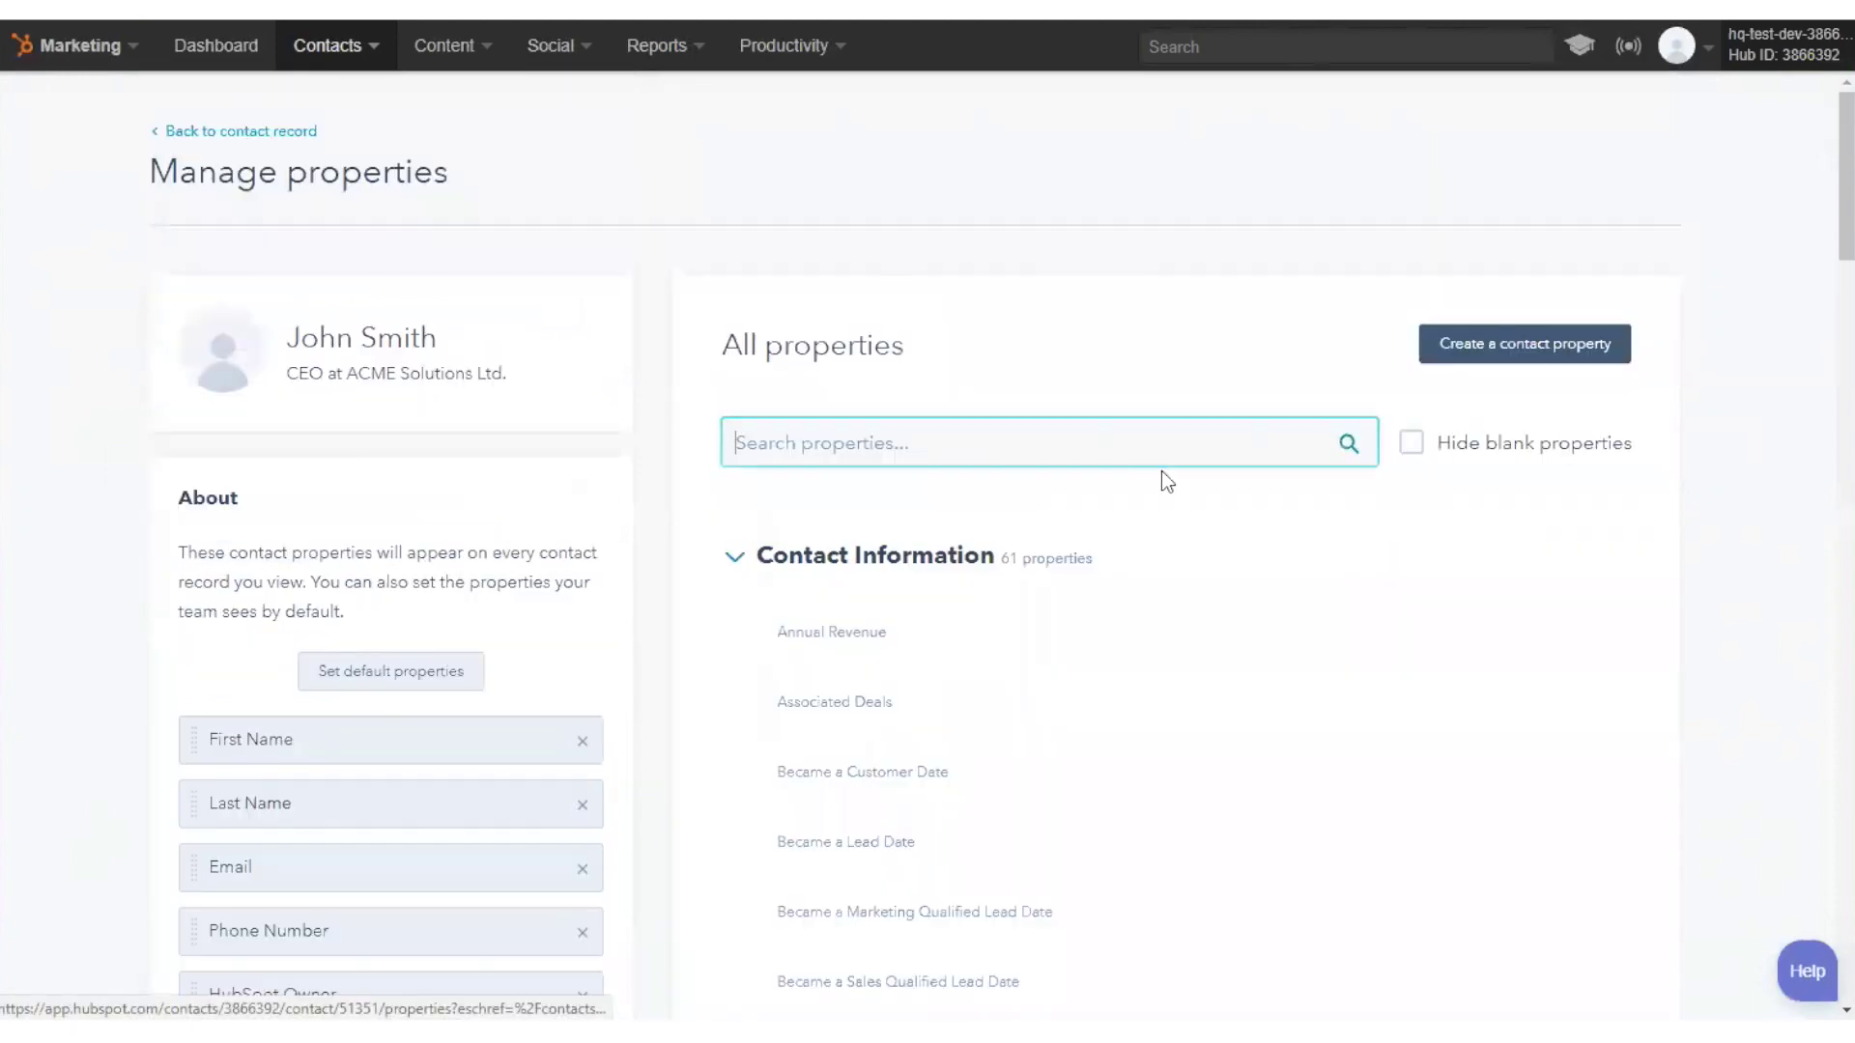
pyautogui.scroll(-2, 985, 618)
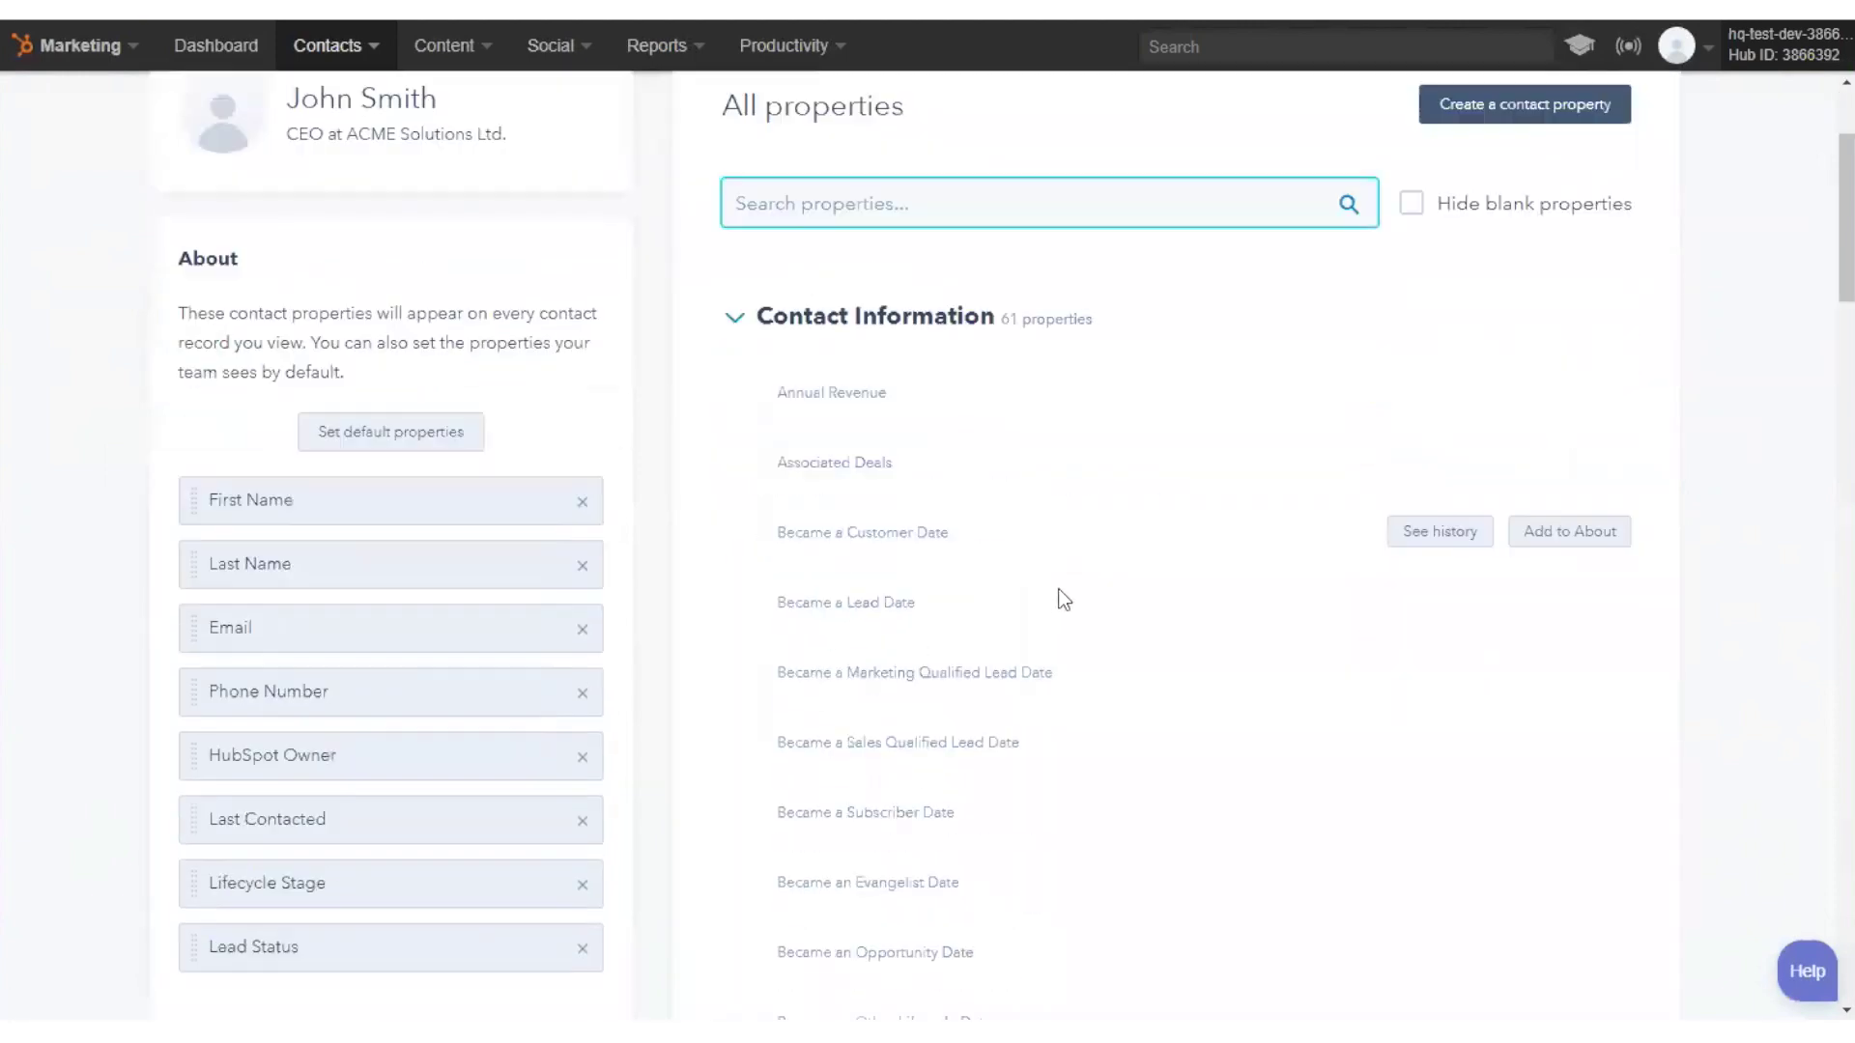
pyautogui.scroll(-2, 1063, 599)
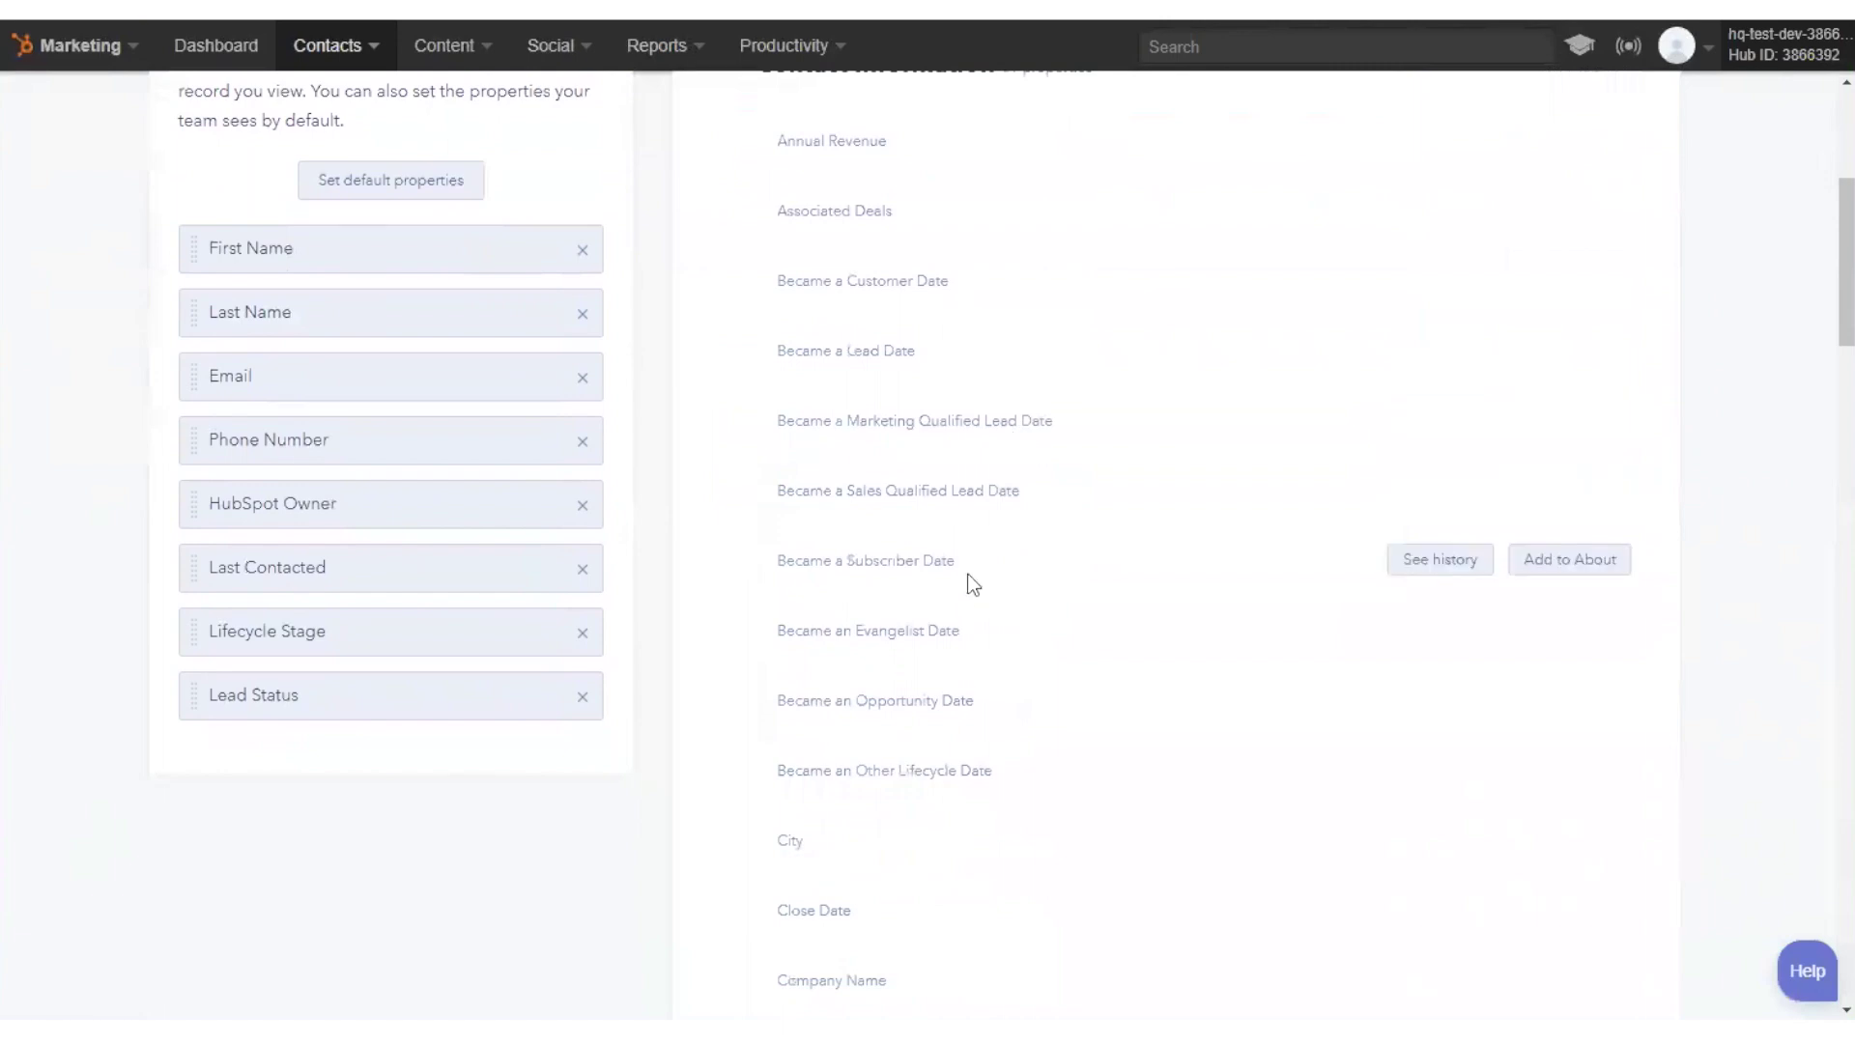
pyautogui.scroll(-3, 973, 584)
pyautogui.click(911, 484)
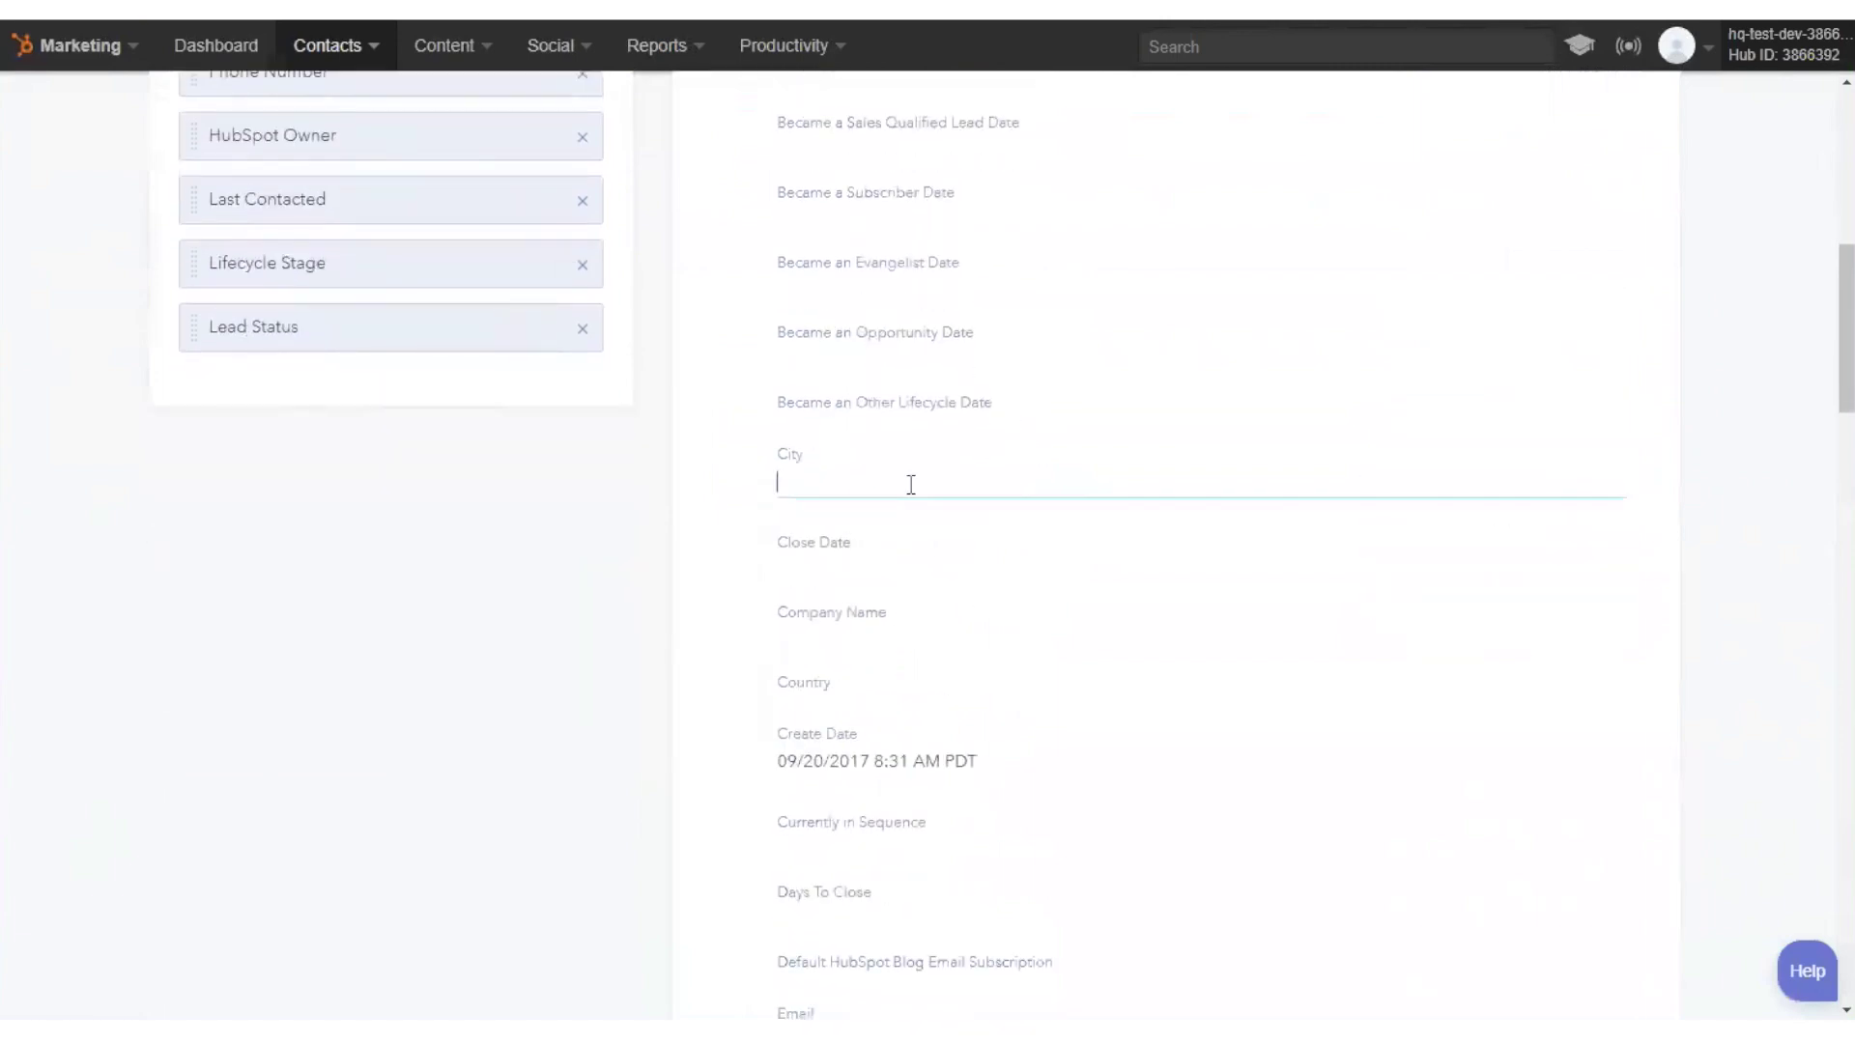
pyautogui.write('San Fd')
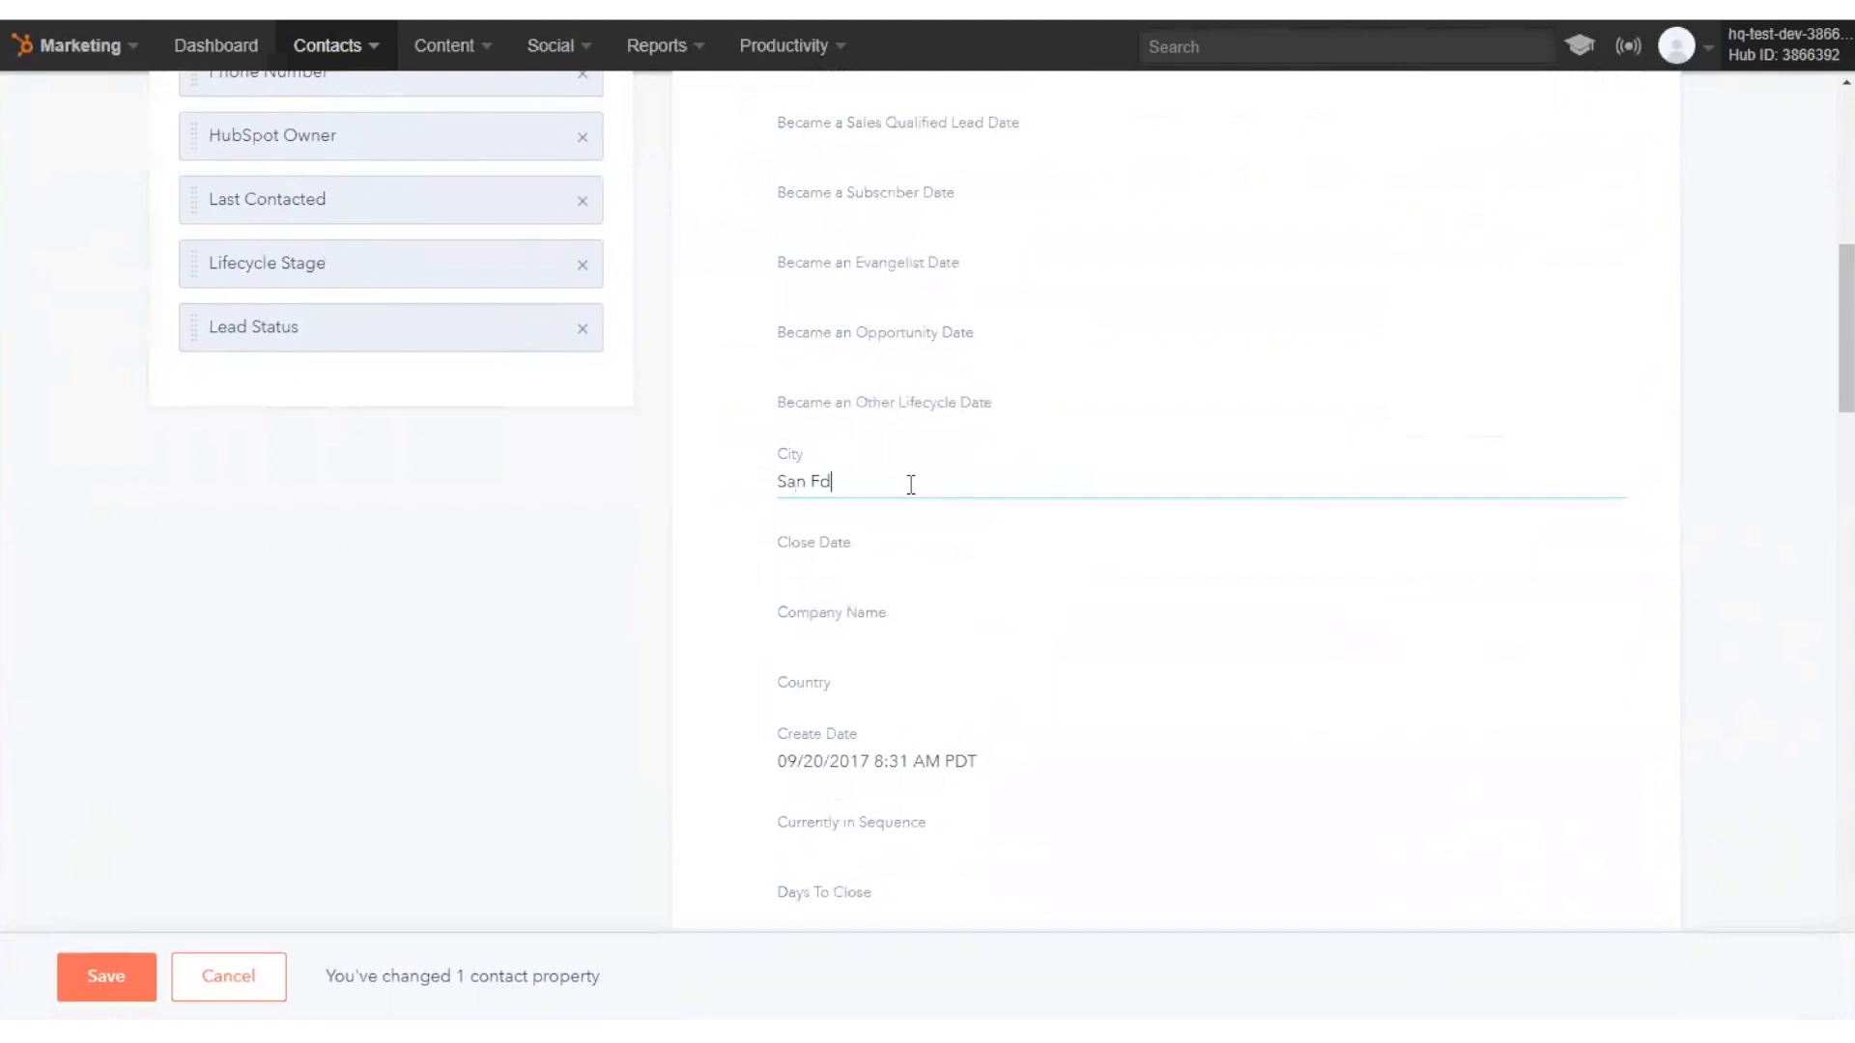
pyautogui.write('ancisco')
pyautogui.click(102, 976)
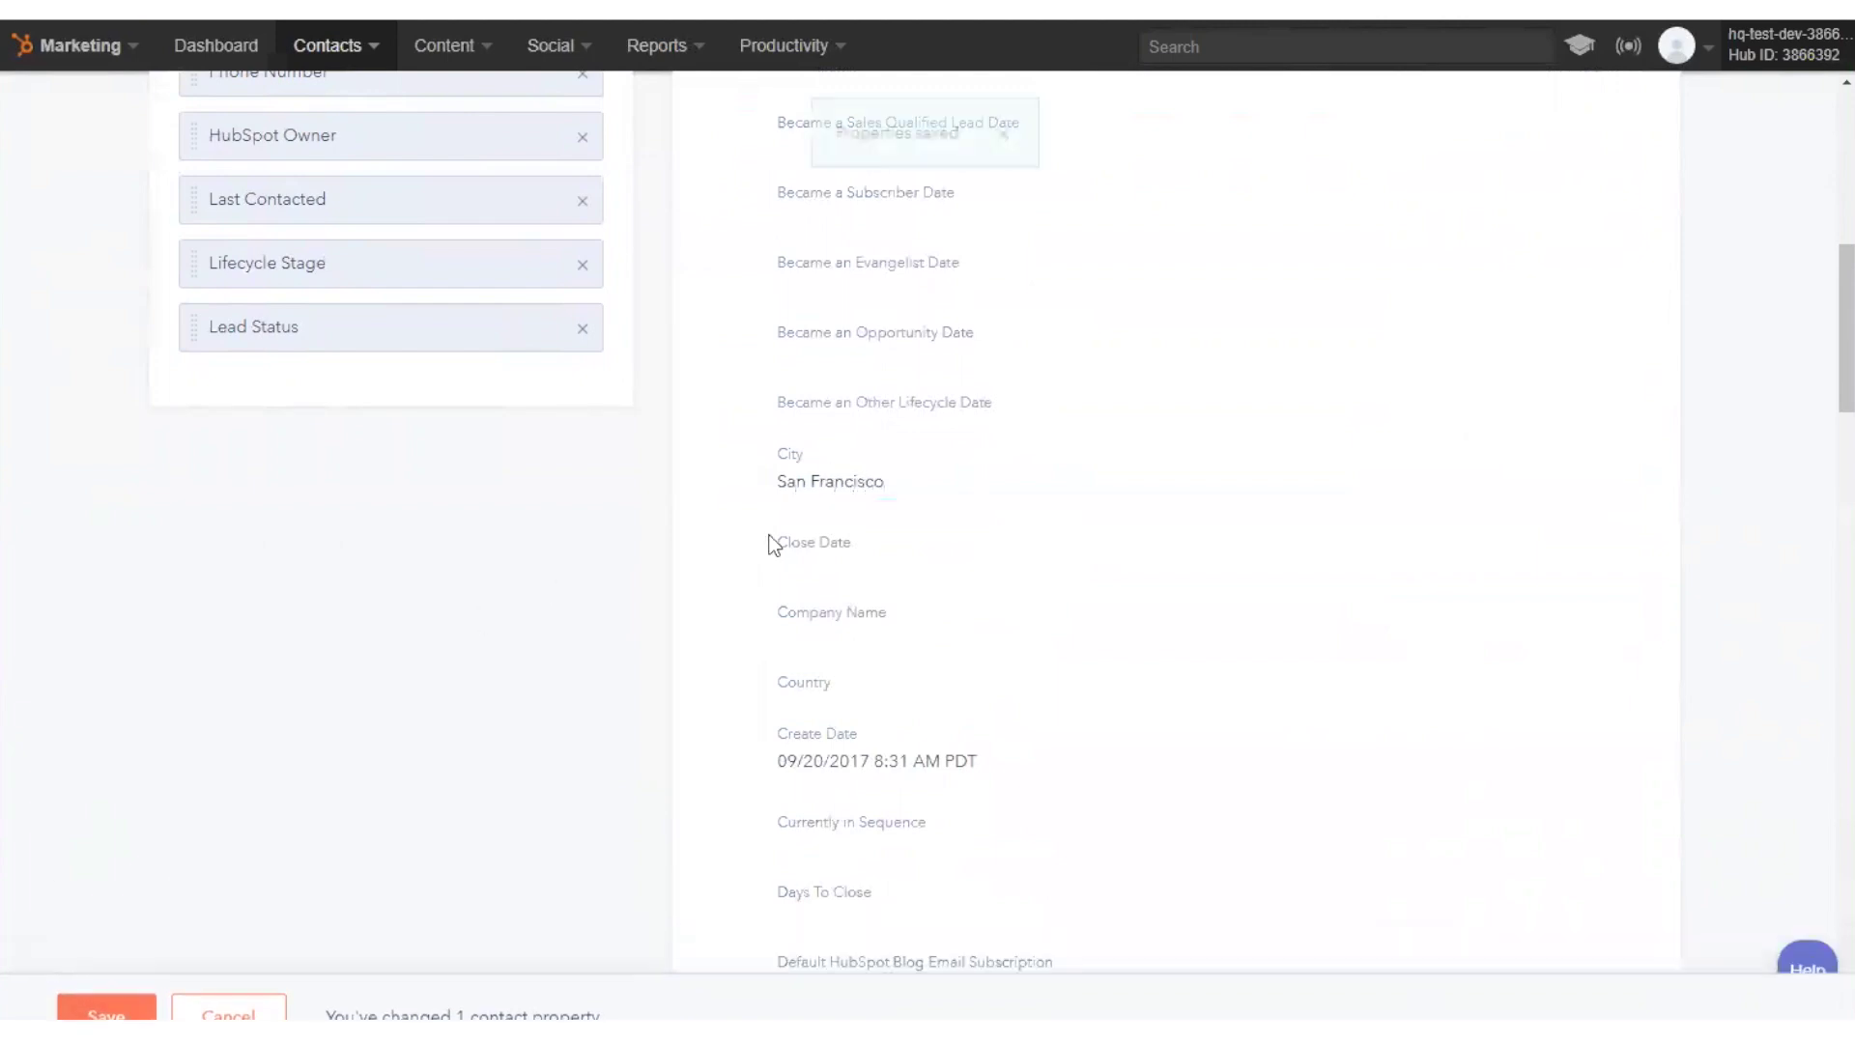
pyautogui.scroll(3, 770, 536)
pyautogui.scroll(6, 770, 529)
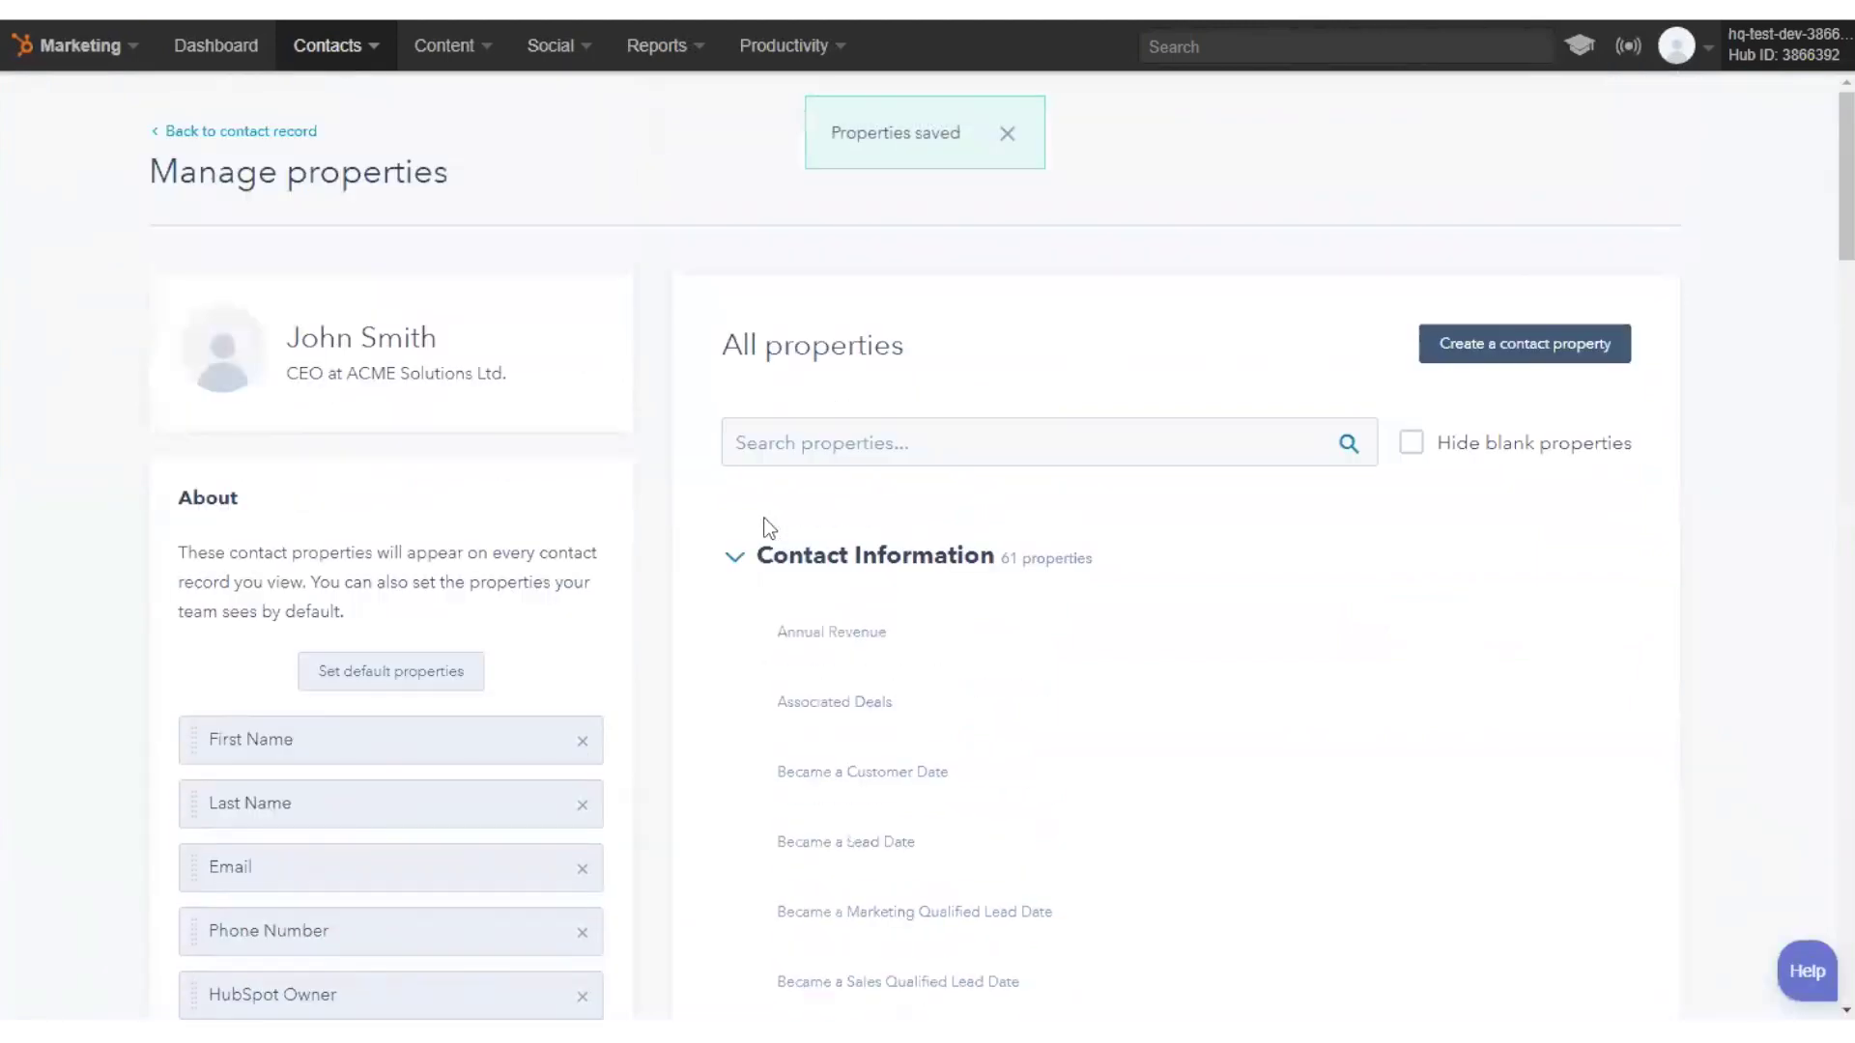
# - Return to the contact record and open its linked ACME Solutions Ltd. company record
pyautogui.click(263, 131)
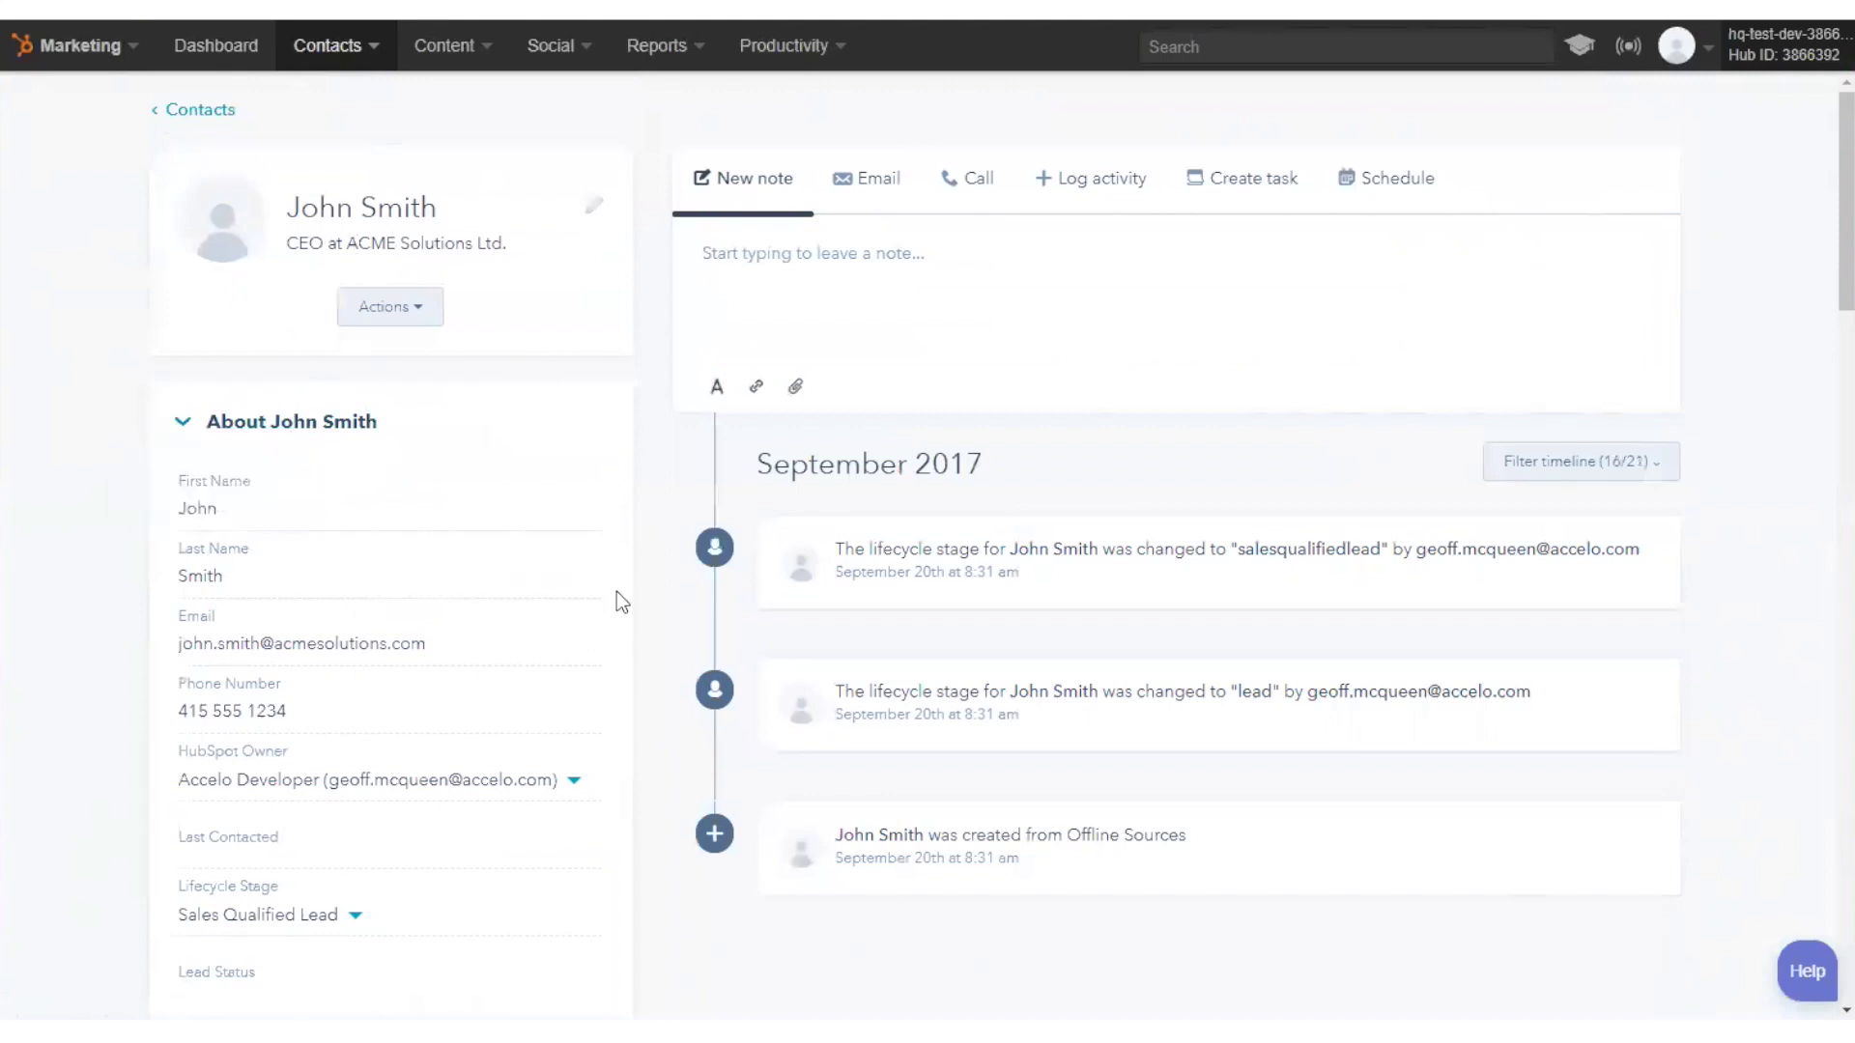
pyautogui.scroll(-10, 617, 594)
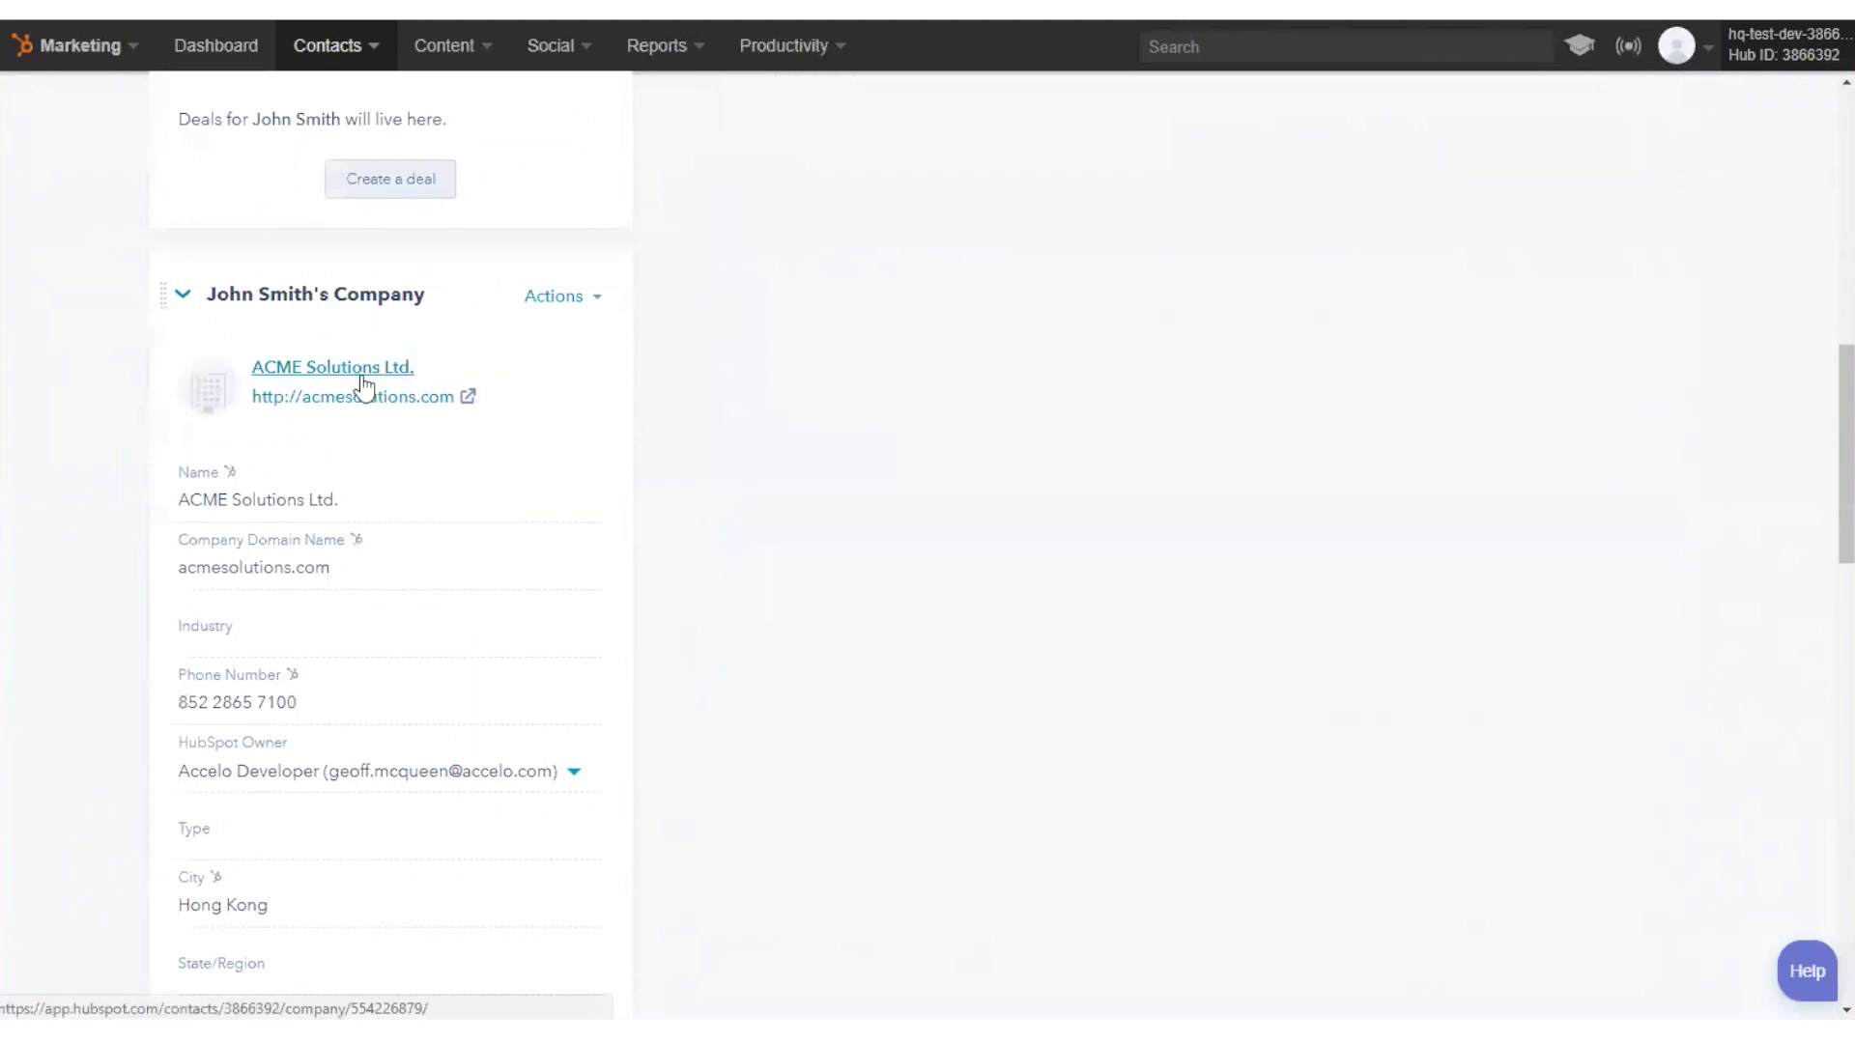
pyautogui.click(363, 376)
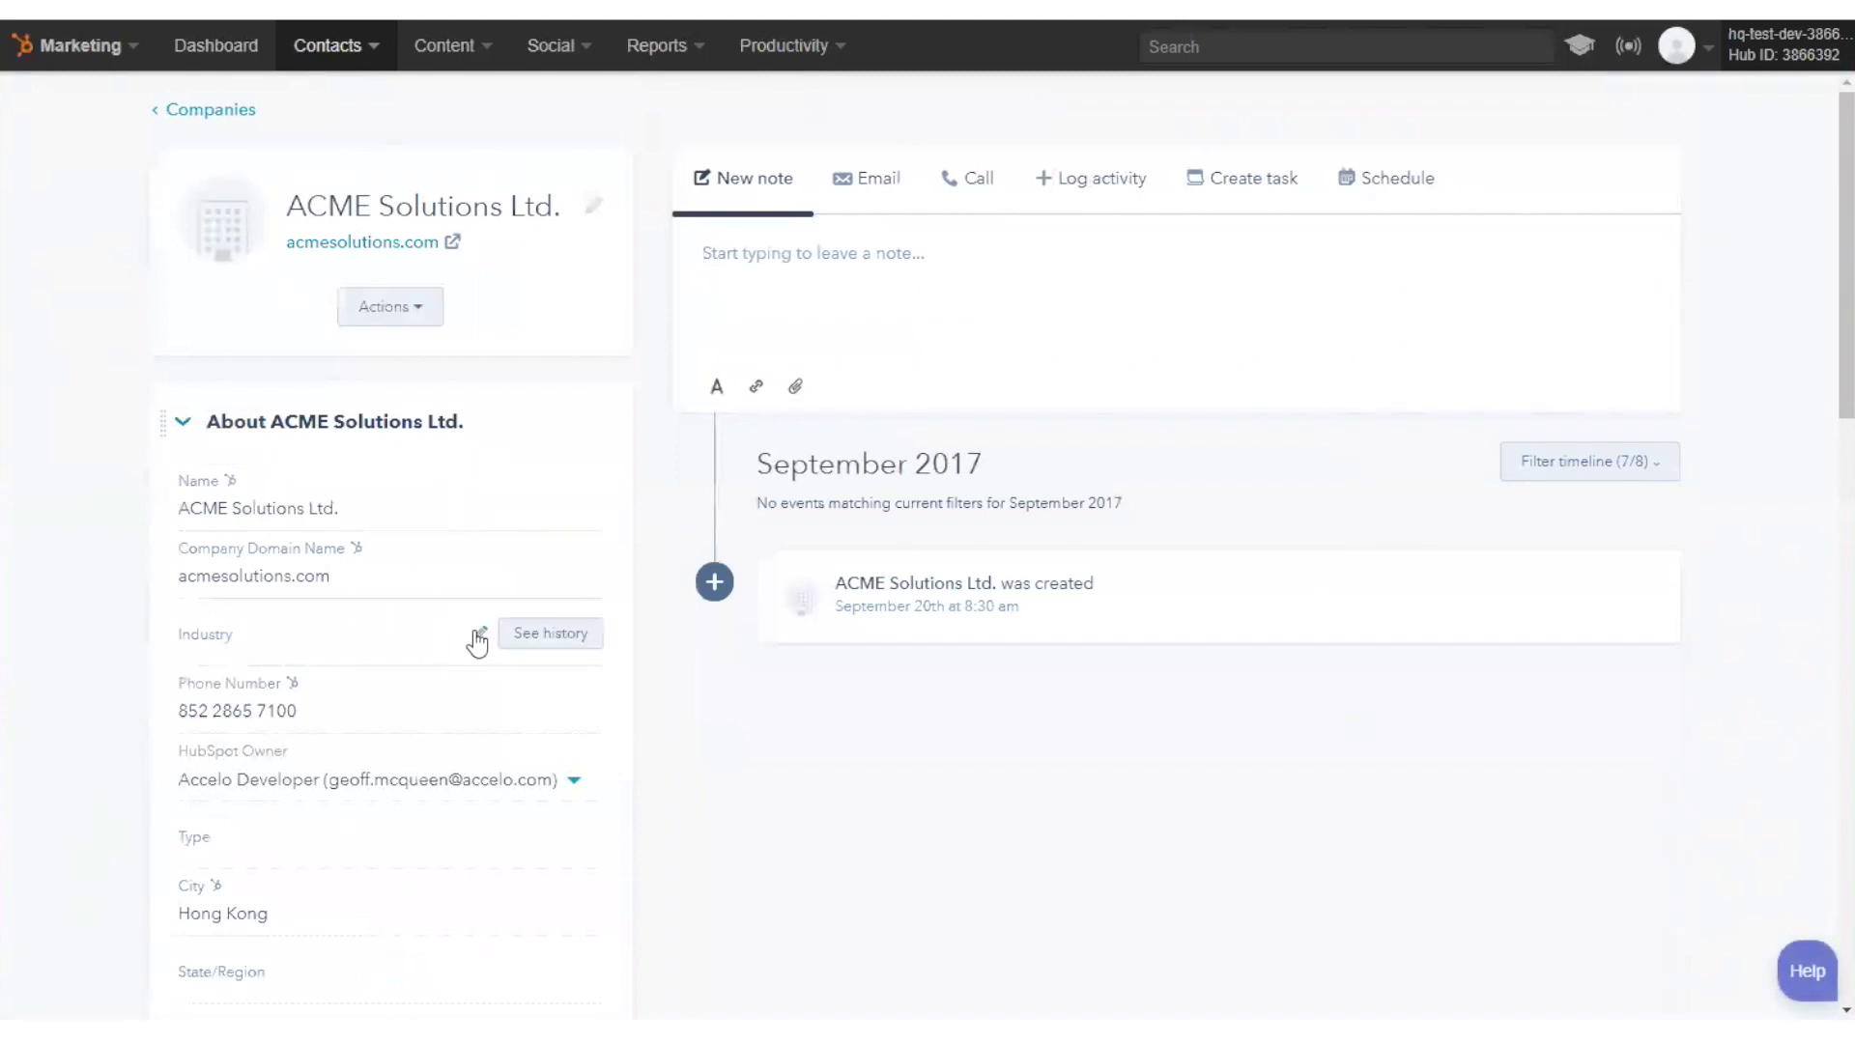
pyautogui.scroll(-3, 581, 737)
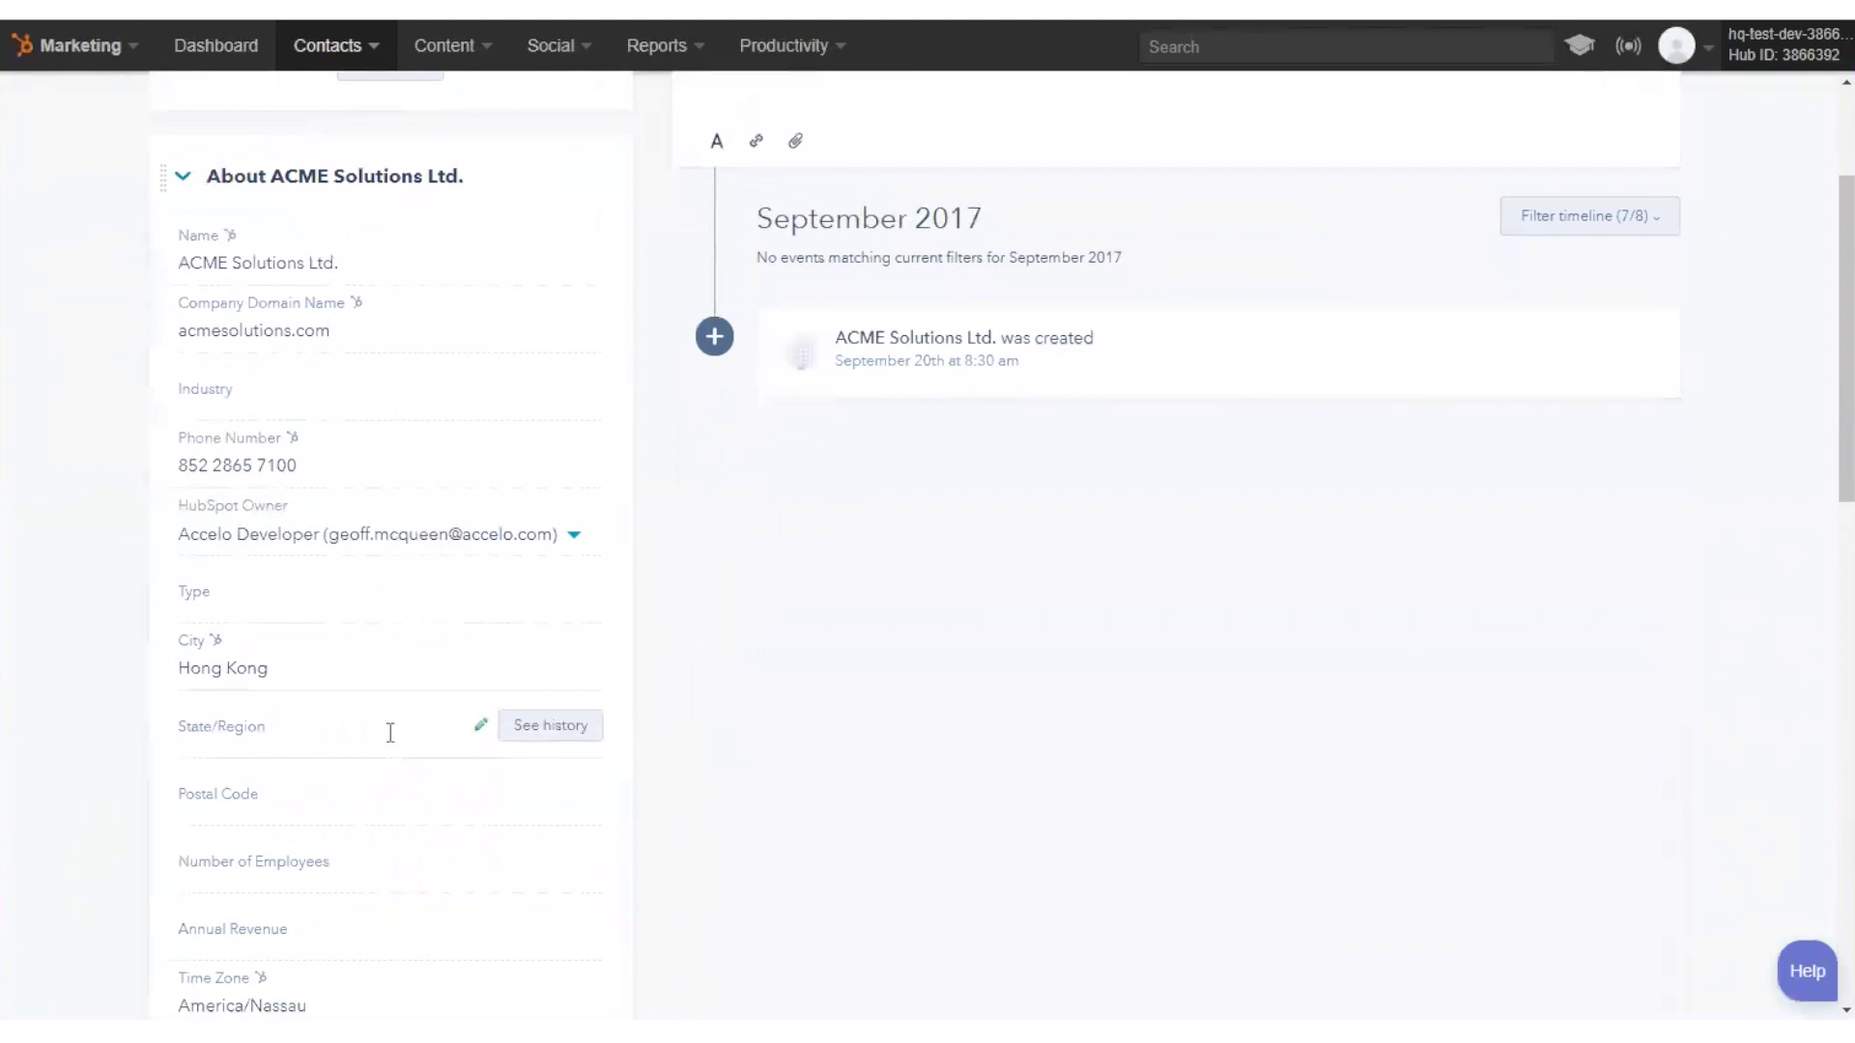
pyautogui.scroll(-3, 391, 733)
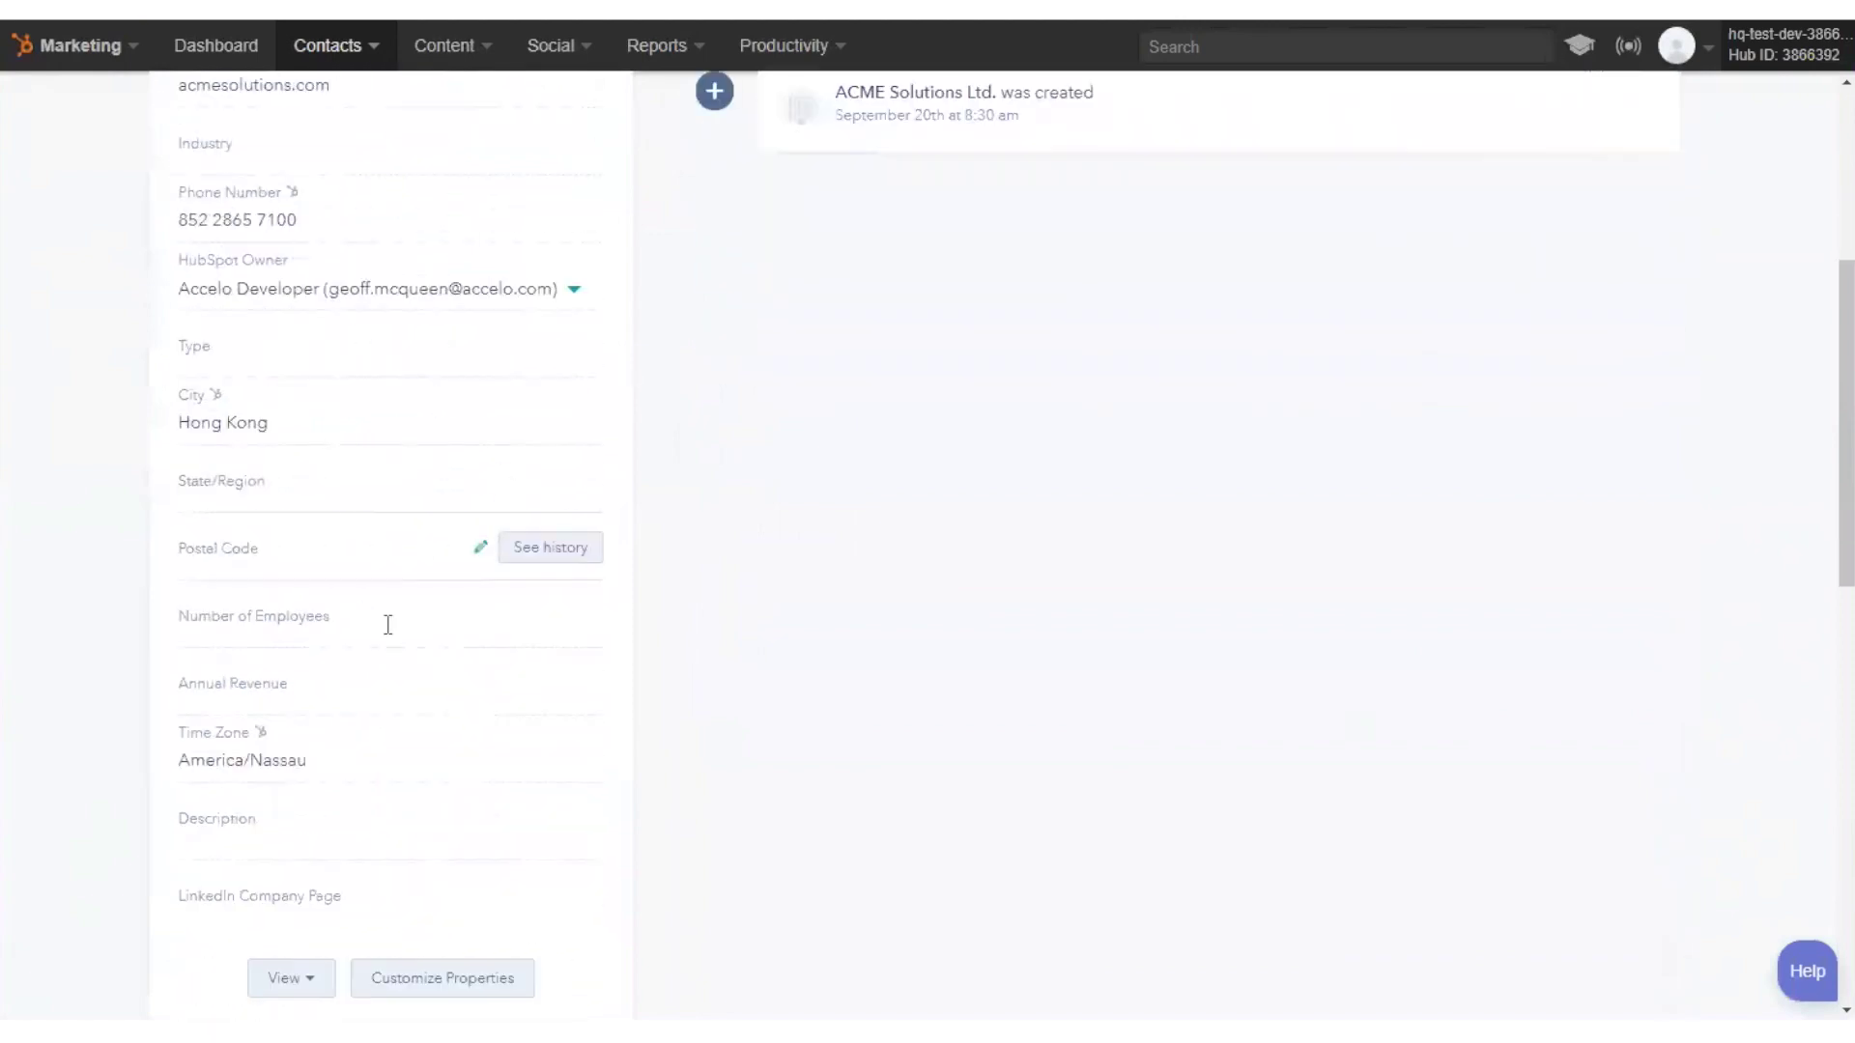
pyautogui.scroll(-2, 389, 677)
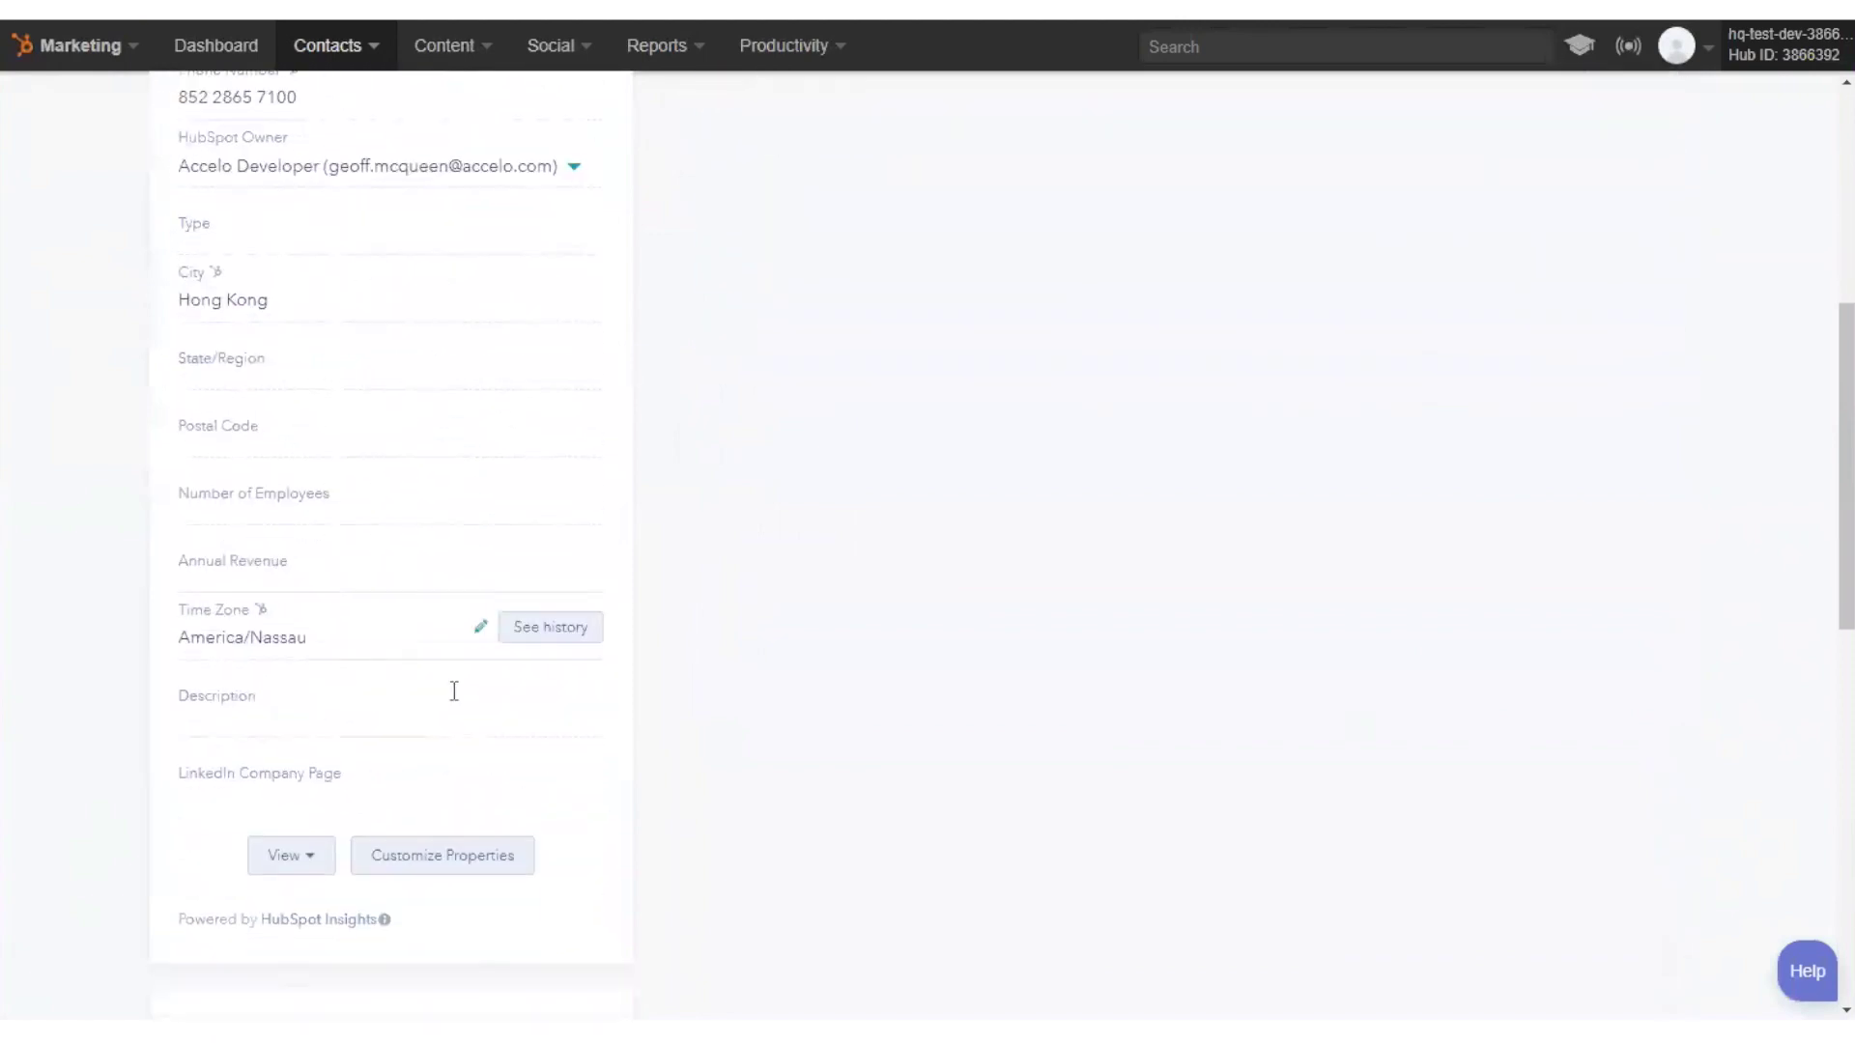
pyautogui.scroll(-4, 839, 717)
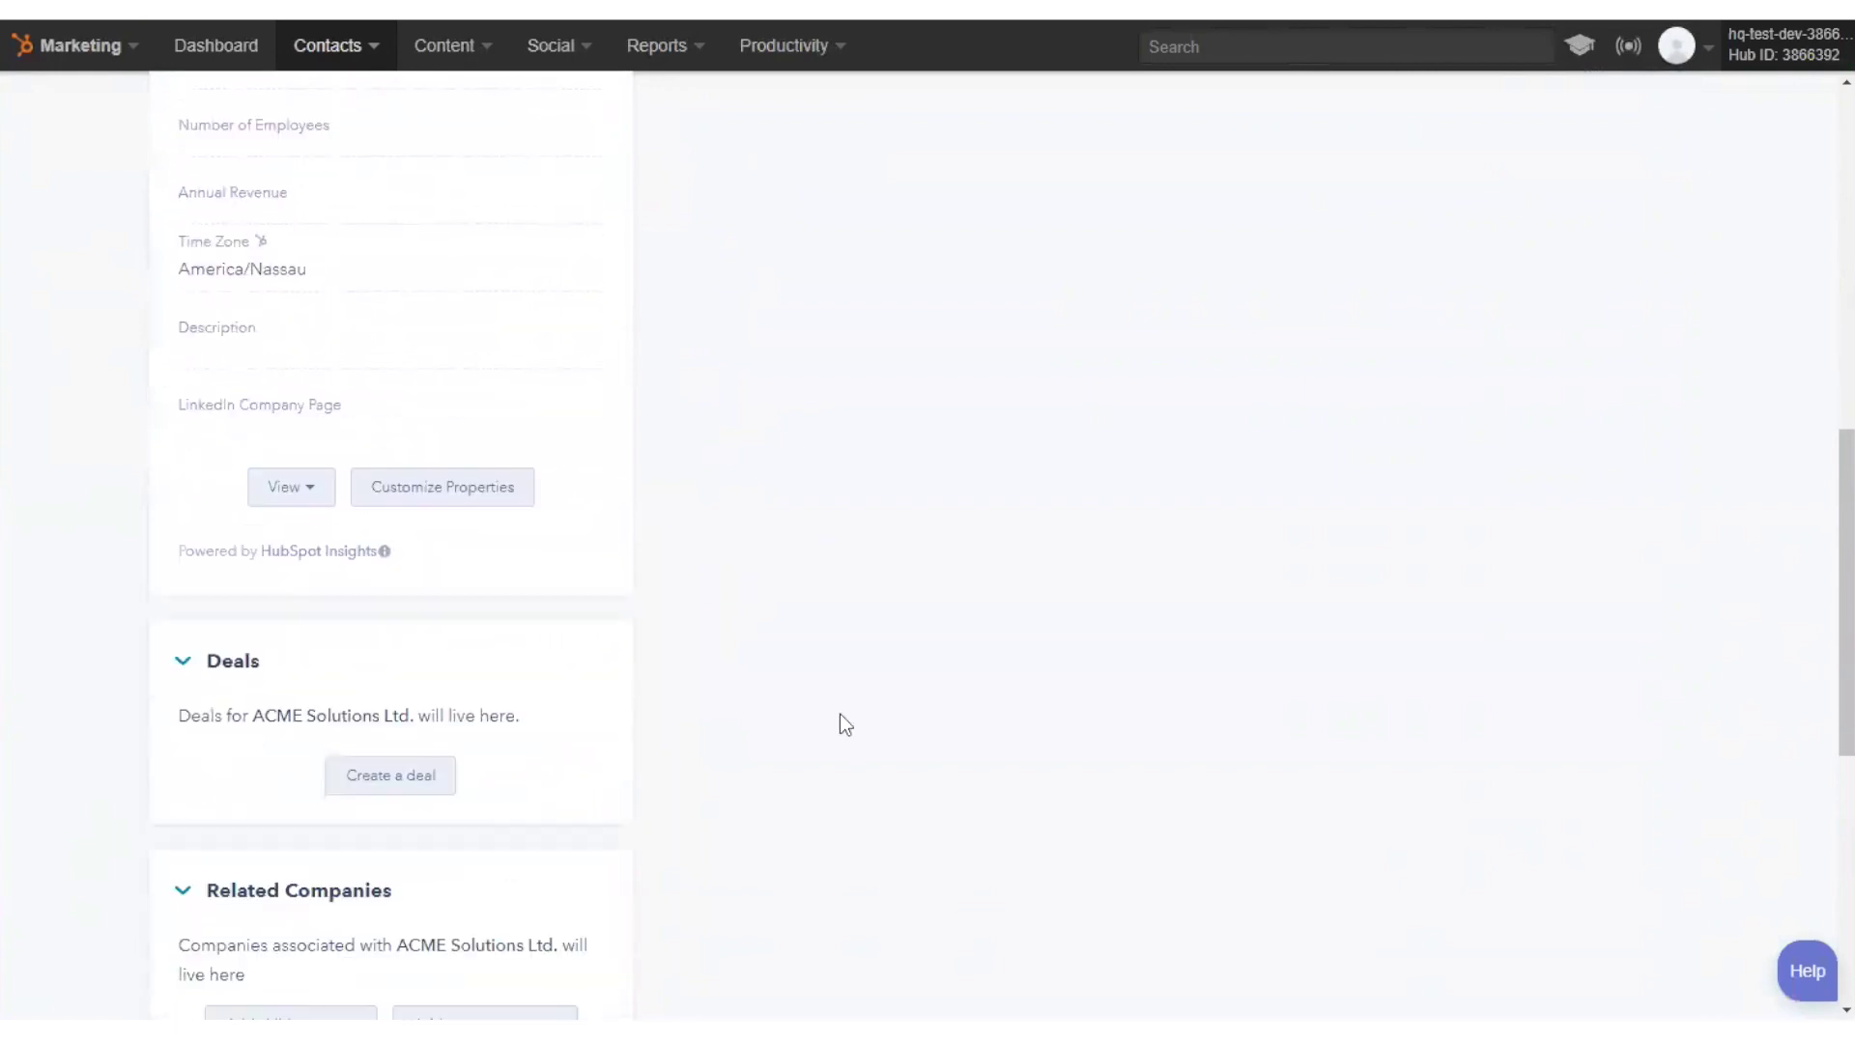
pyautogui.scroll(-5, 817, 719)
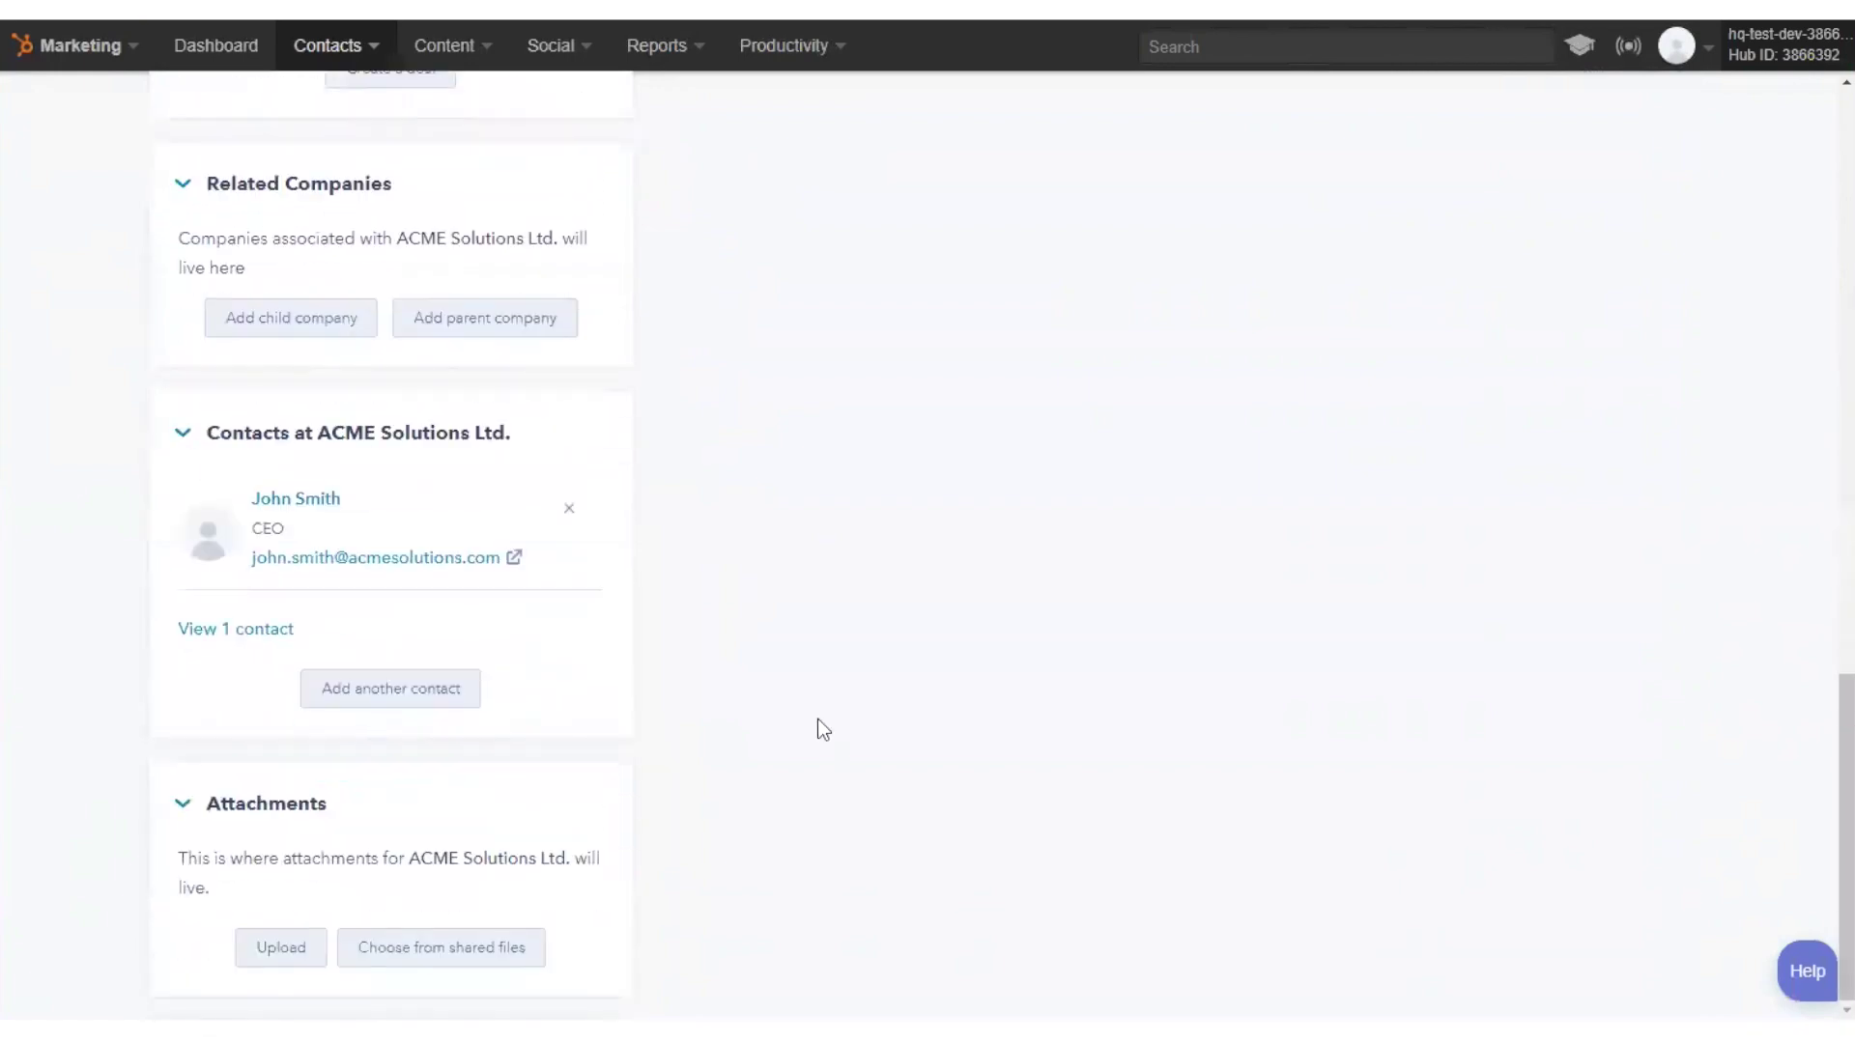
pyautogui.scroll(10, 818, 719)
pyautogui.scroll(5, 817, 719)
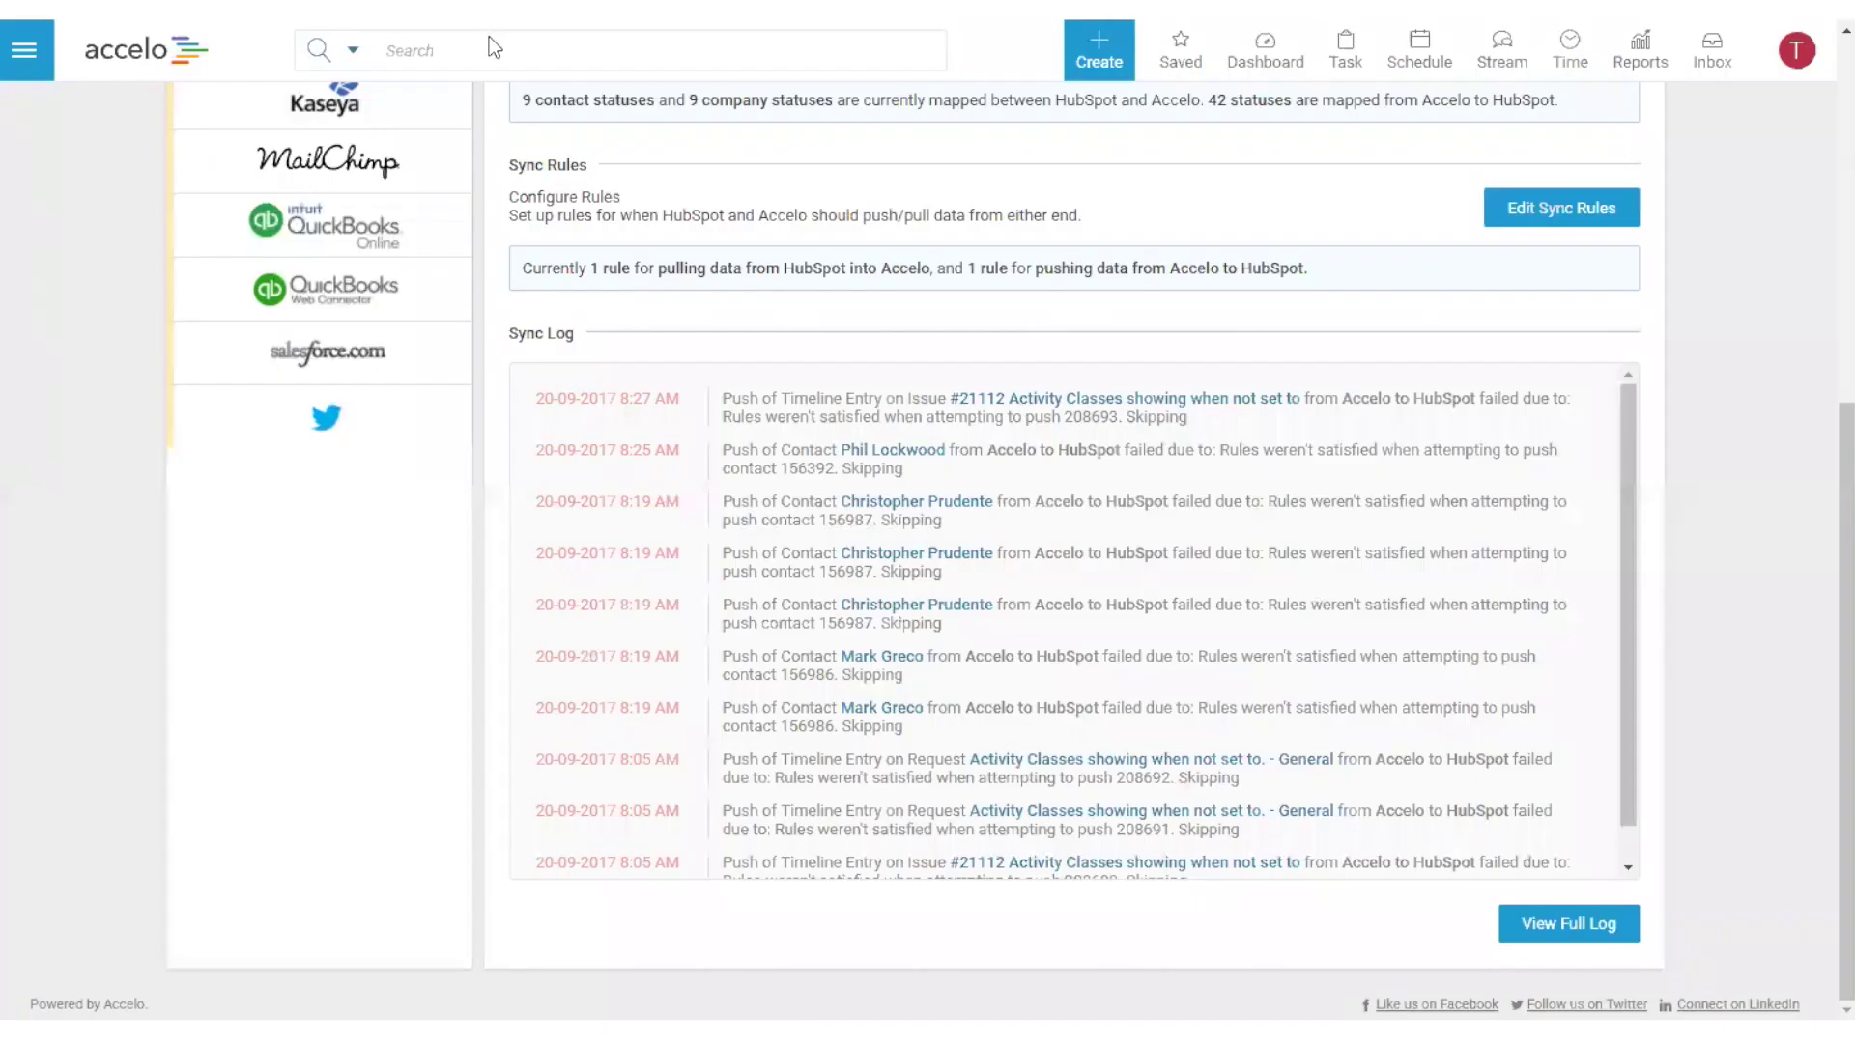
# - In a duplicated Accelo tab, search companies for 'acme solutions' and open ACME Solutions Ltd
pyautogui.rightClick(415, 13)
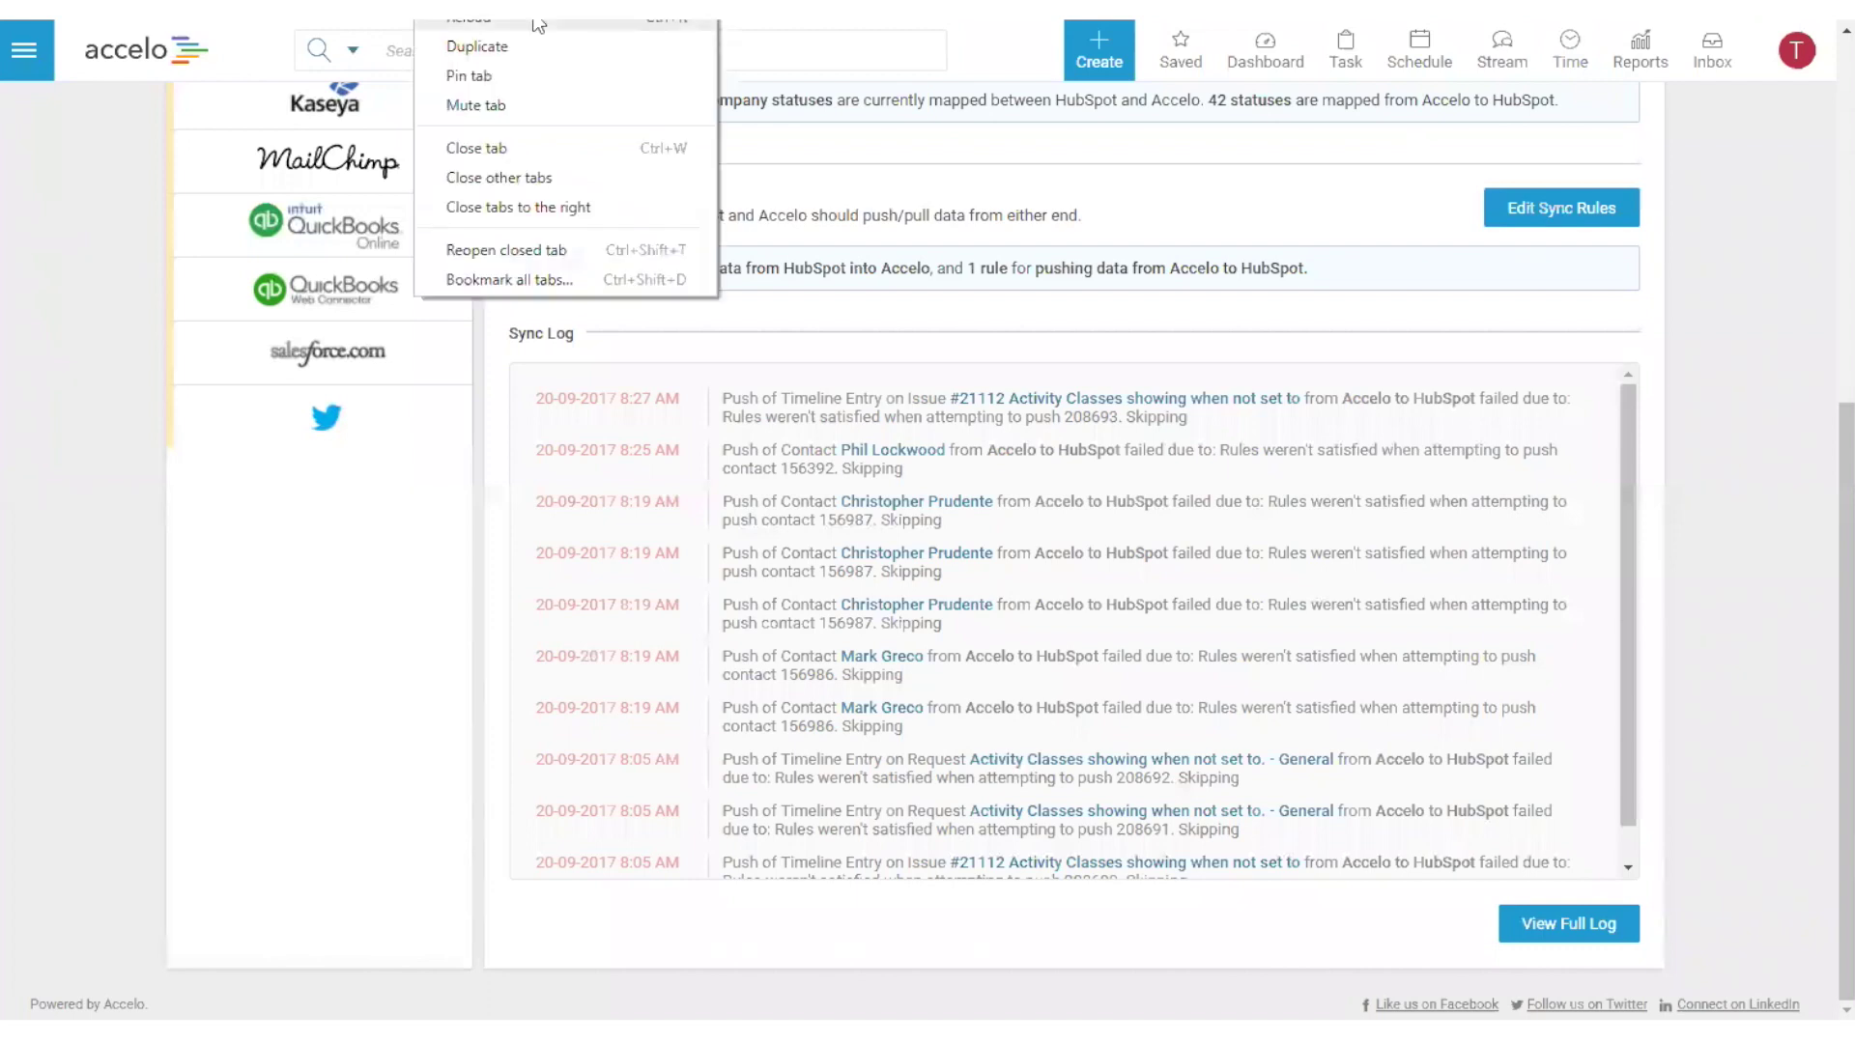
pyautogui.click(547, 43)
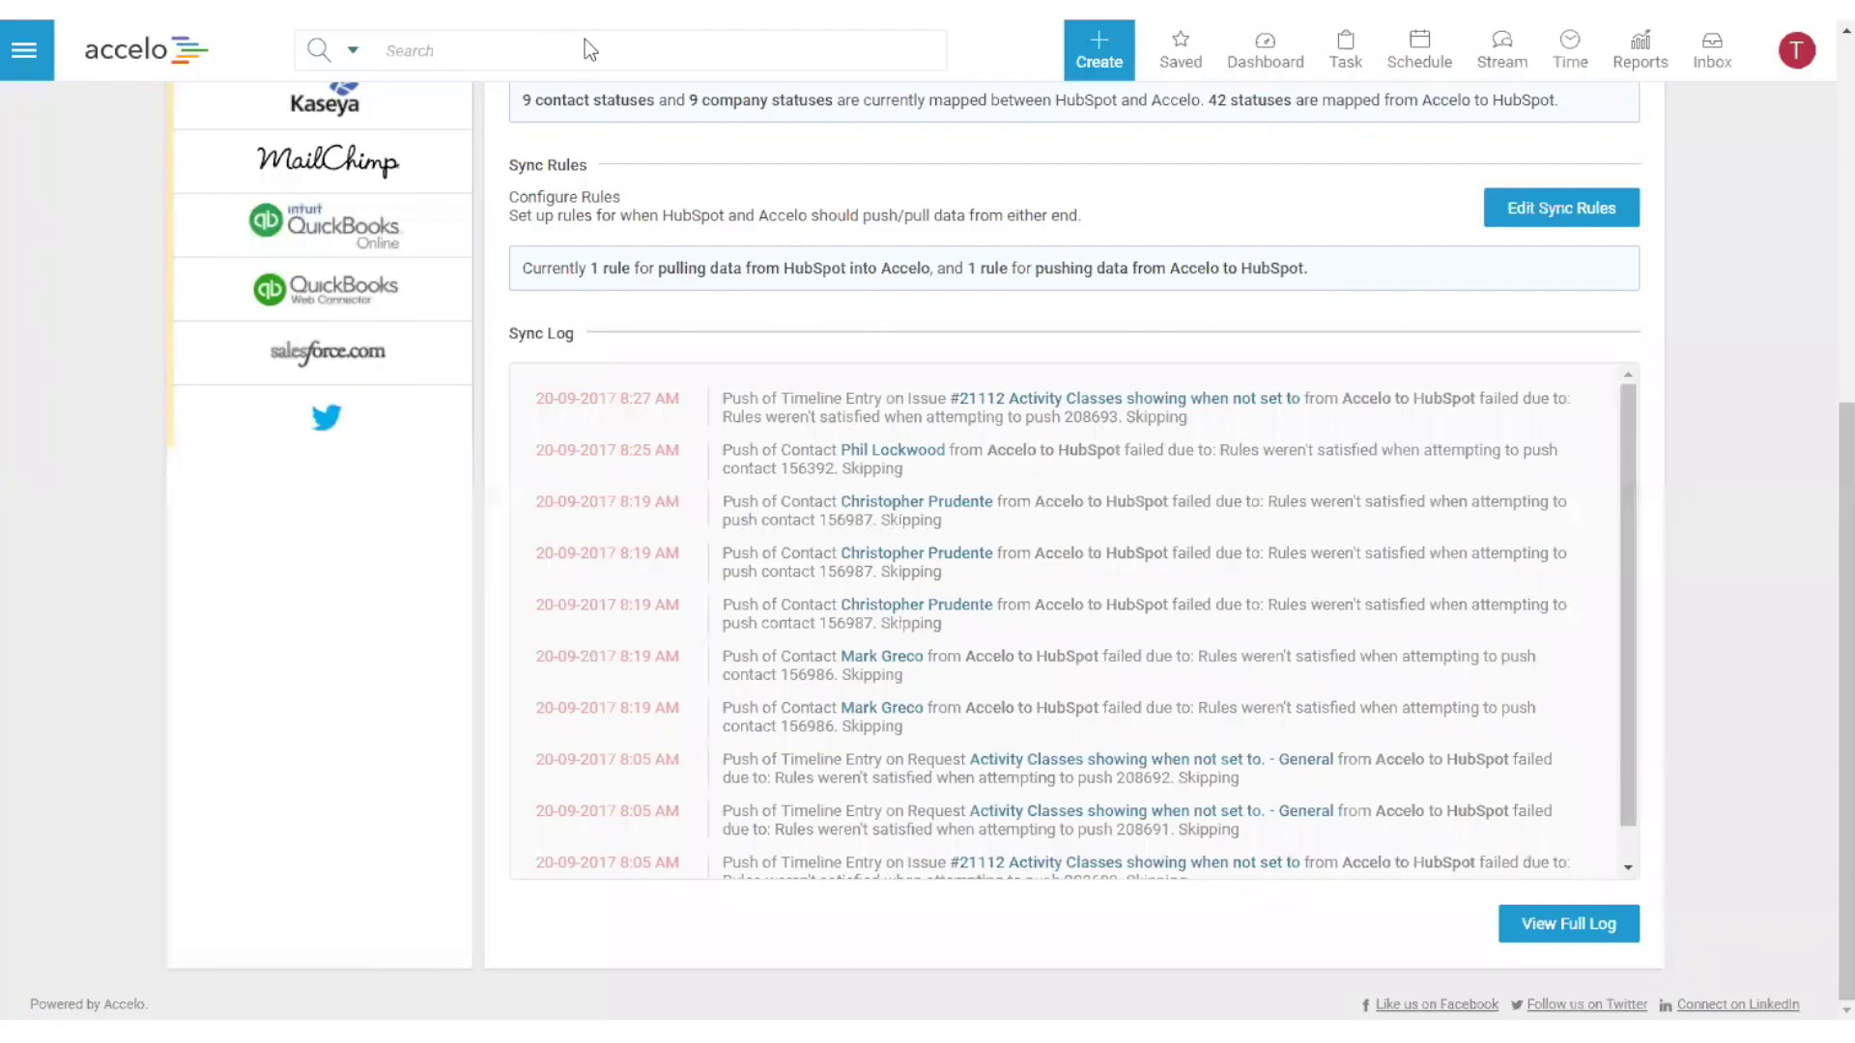
pyautogui.click(607, 48)
pyautogui.write('c')
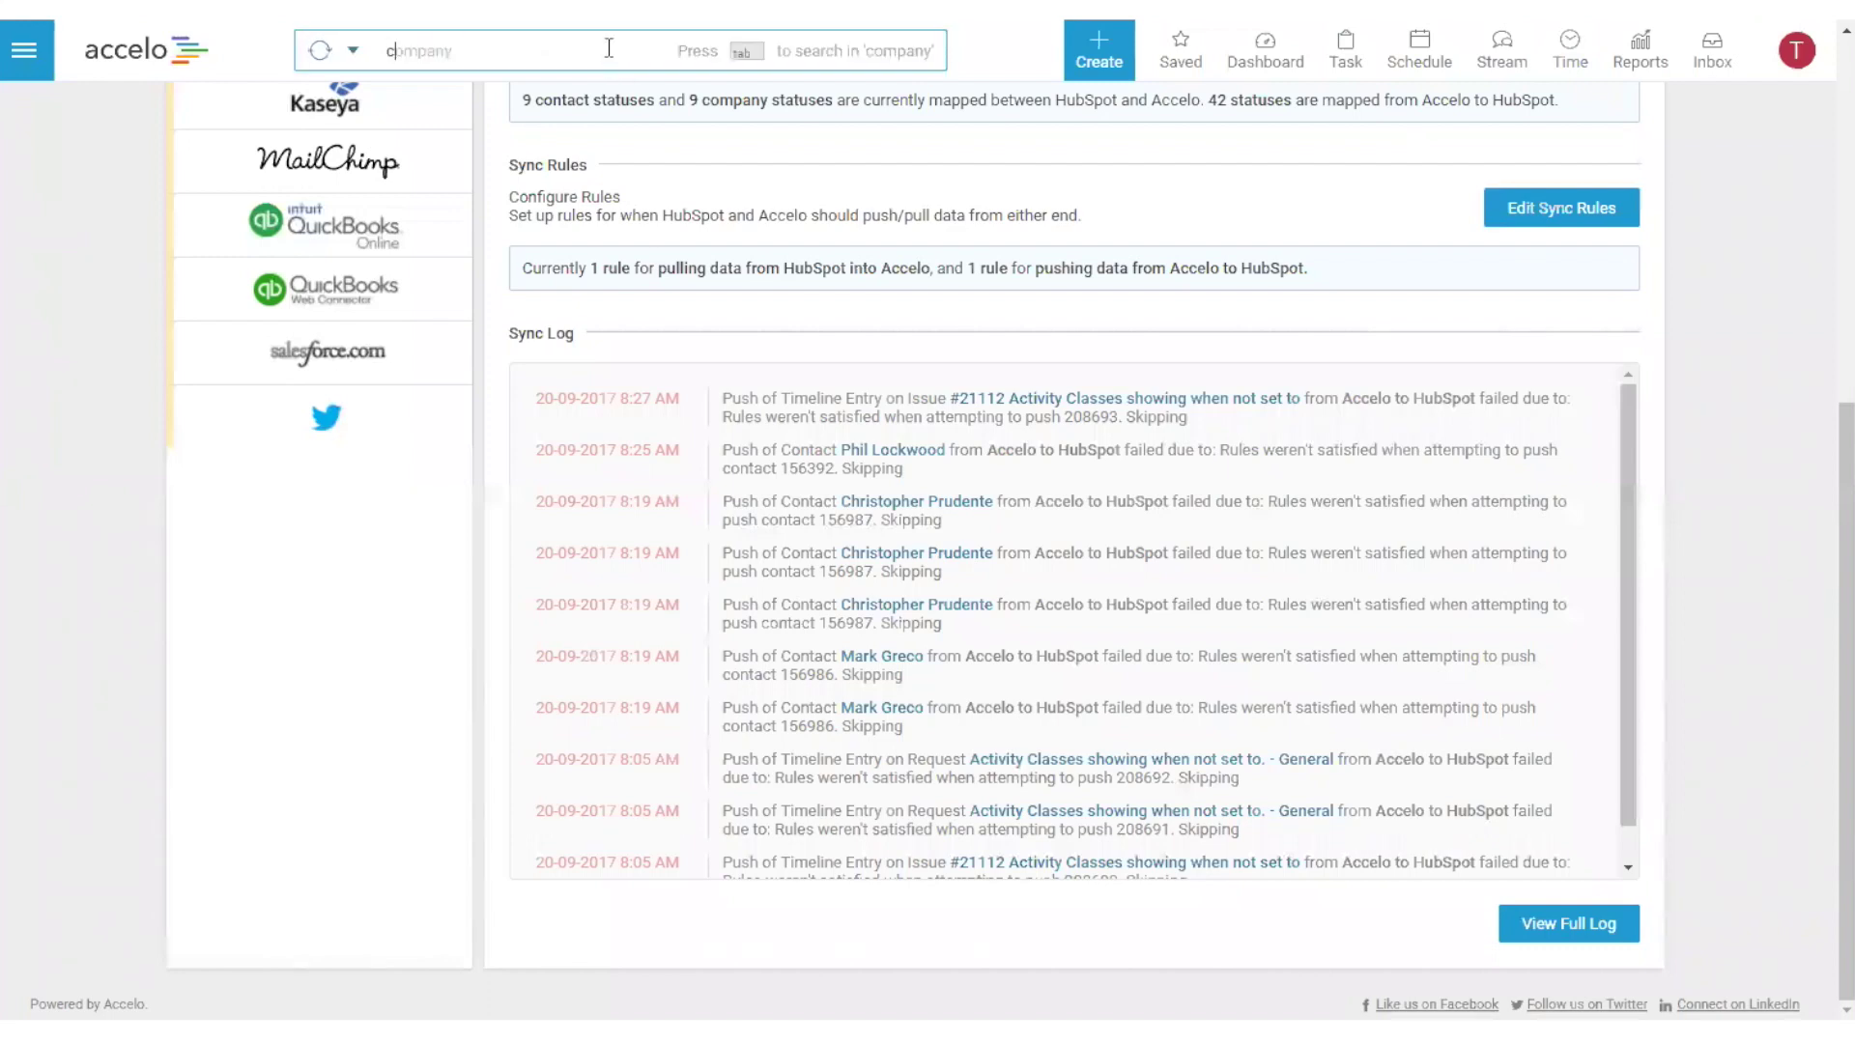
pyautogui.press('Tab')
pyautogui.write('acme solutions')
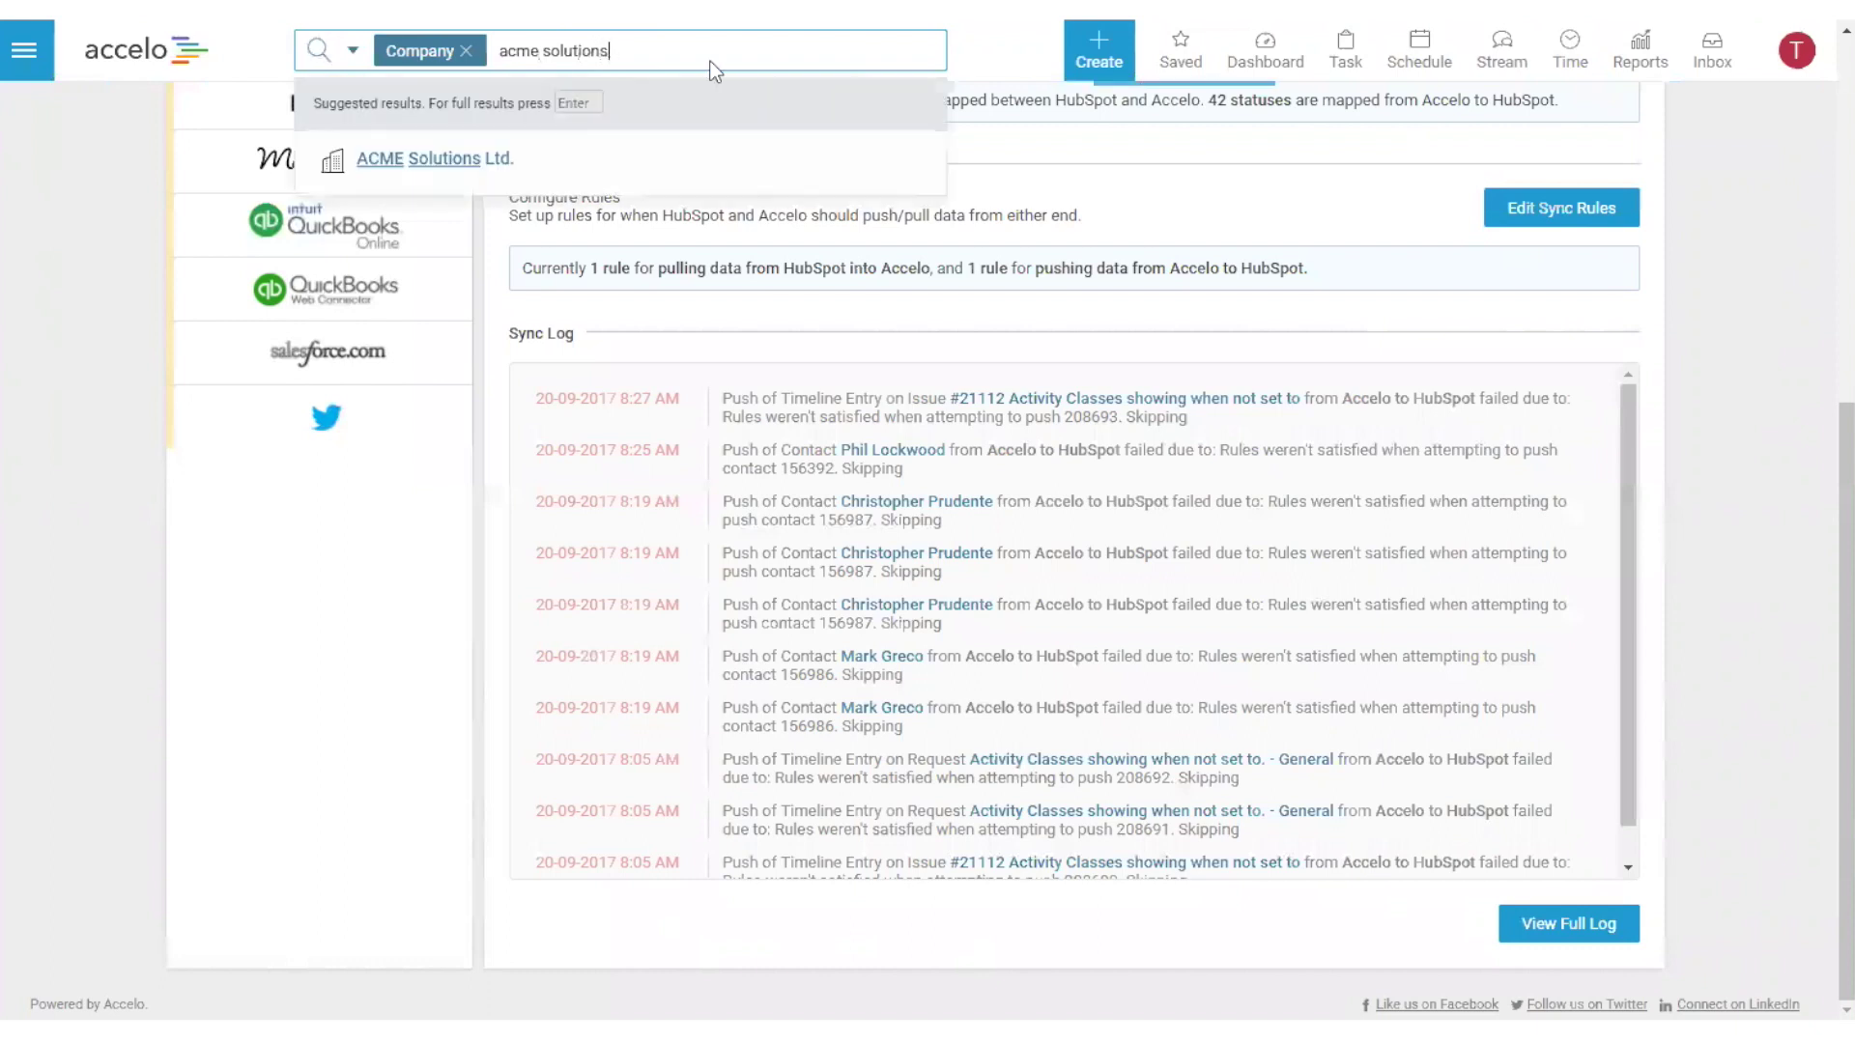
pyautogui.click(455, 158)
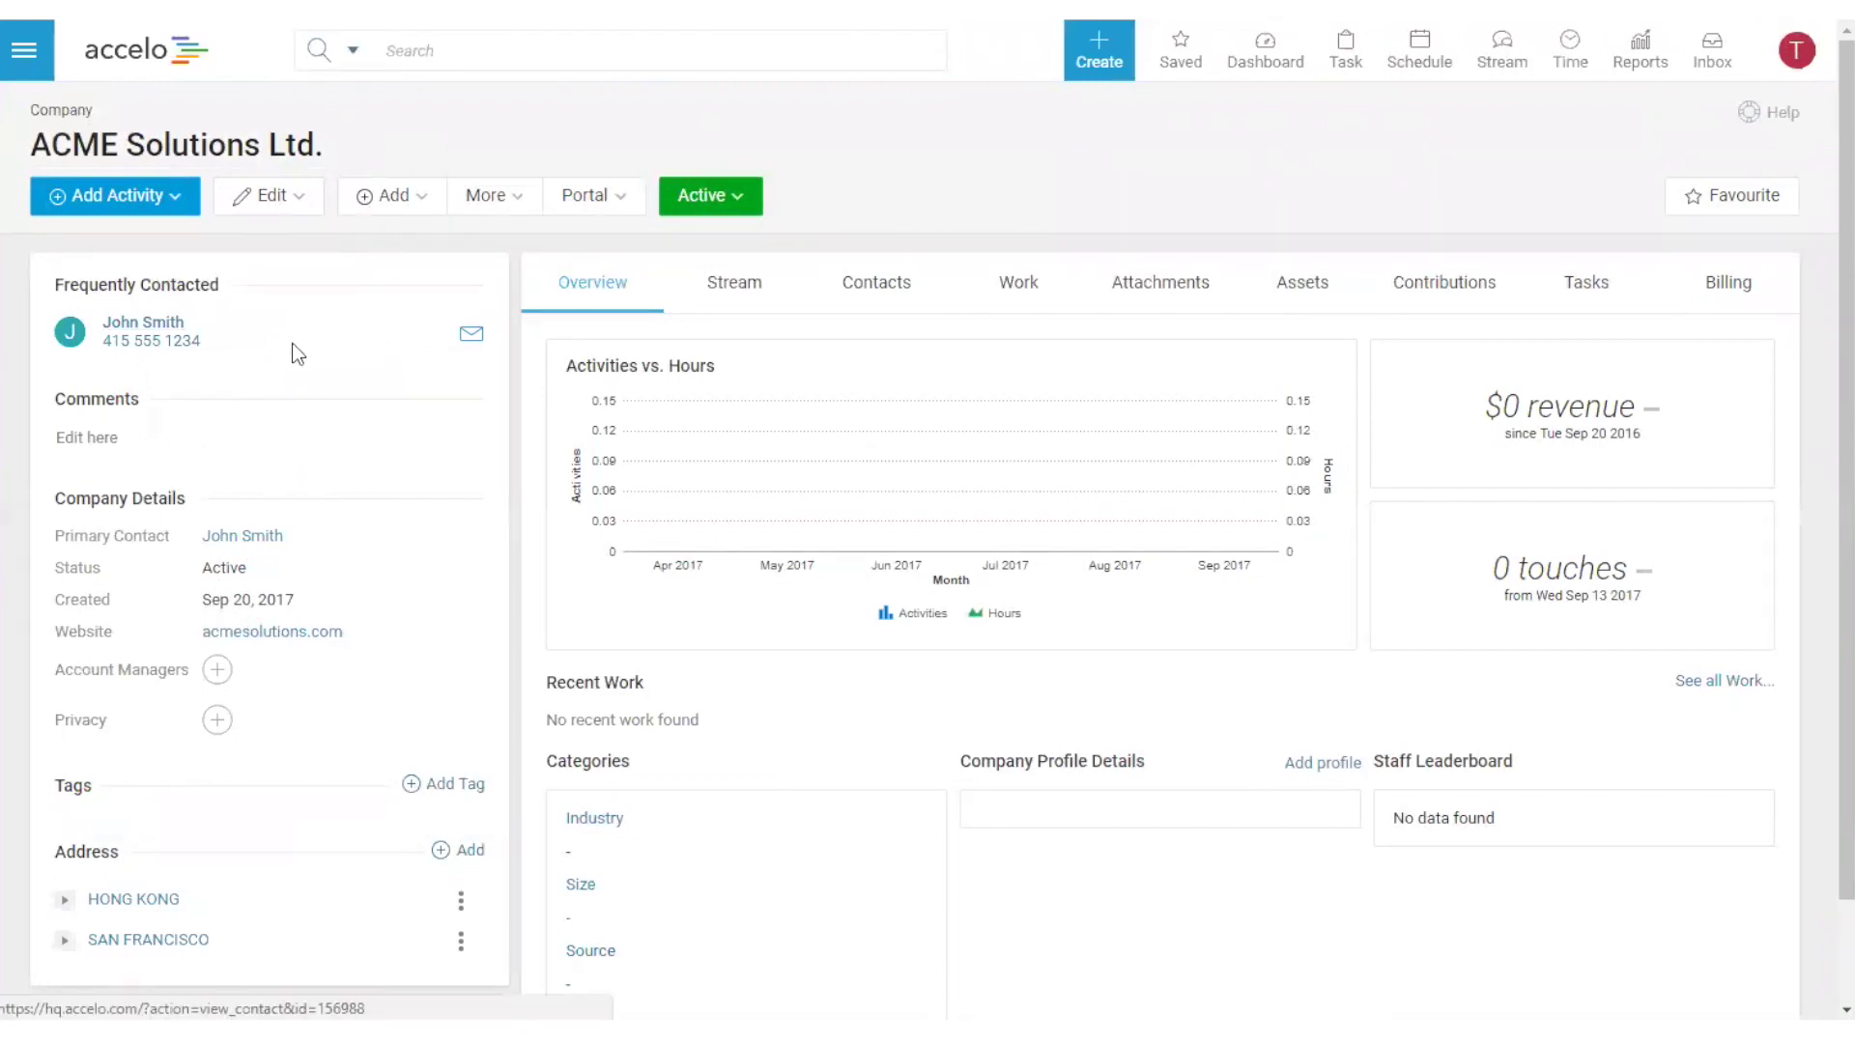
# - Check the synced phone number, expand the Hong Kong and San Francisco addresses, and view the HubSpot company
pyautogui.moveTo(209, 346); pyautogui.dragTo(102, 342)
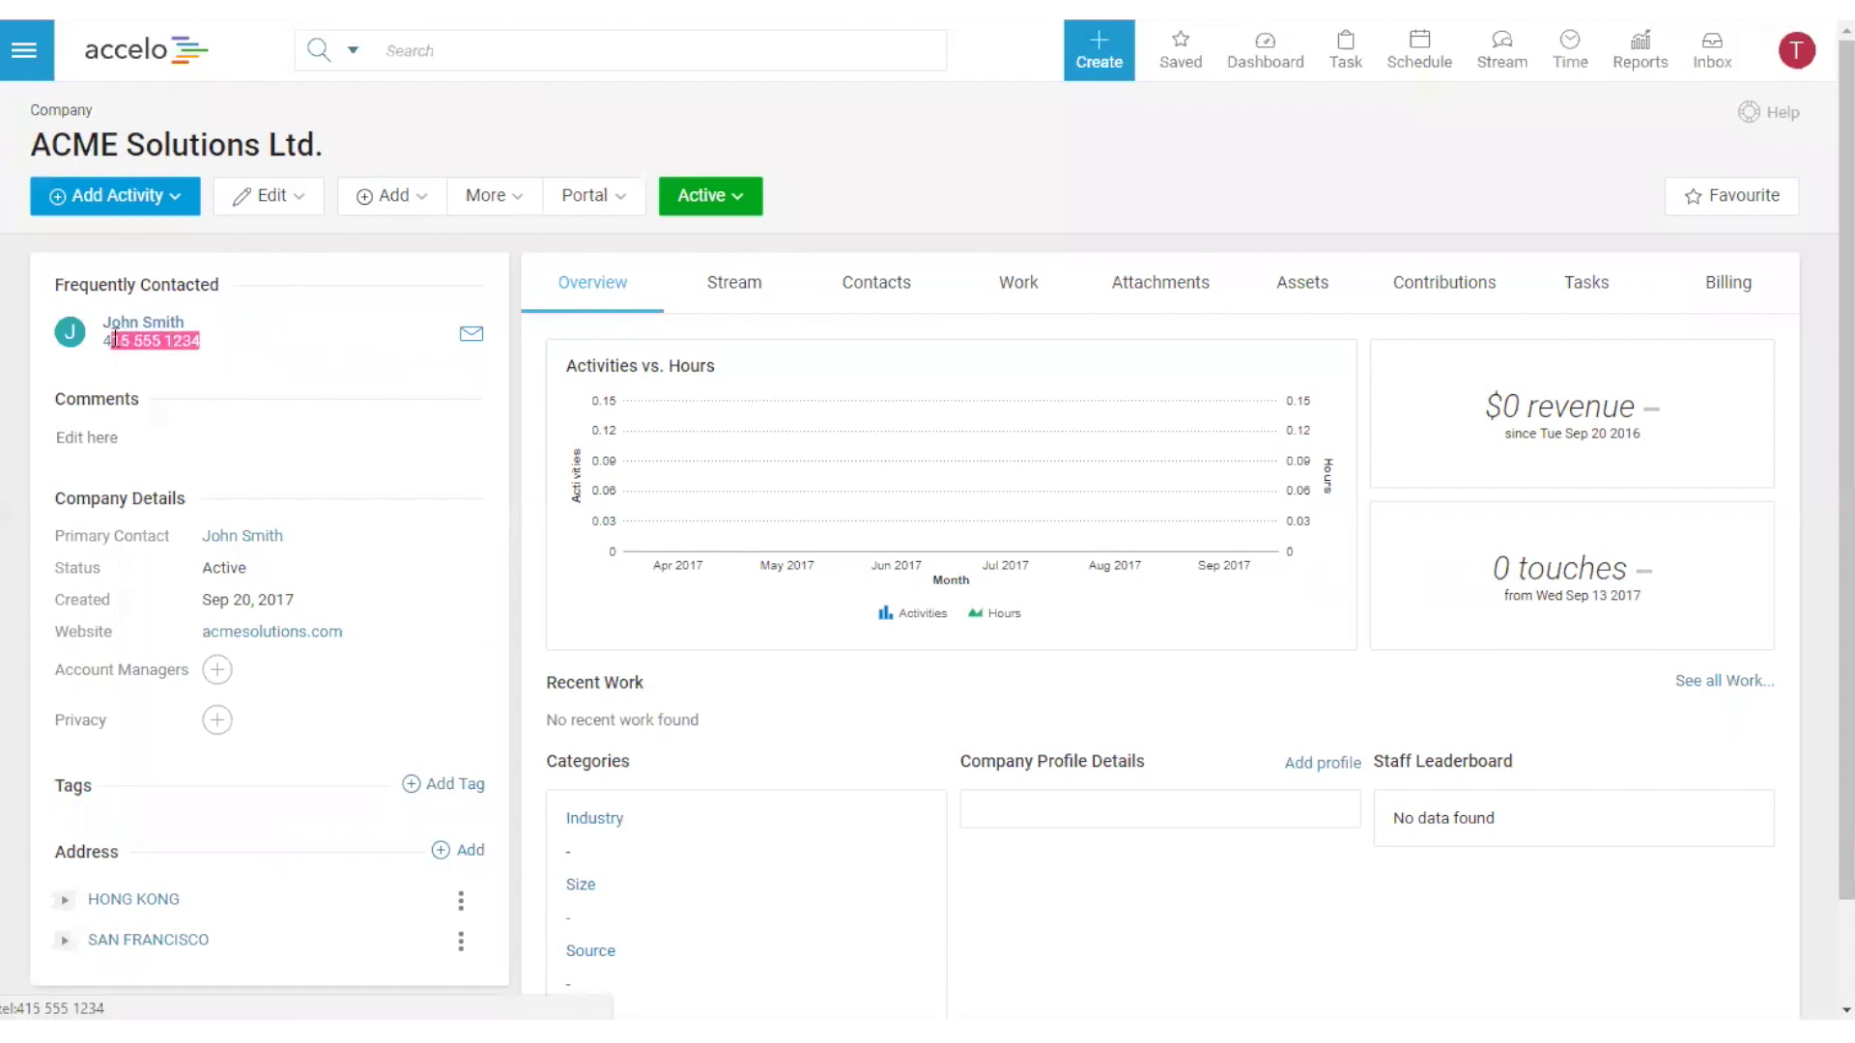
pyautogui.click(1029, 238)
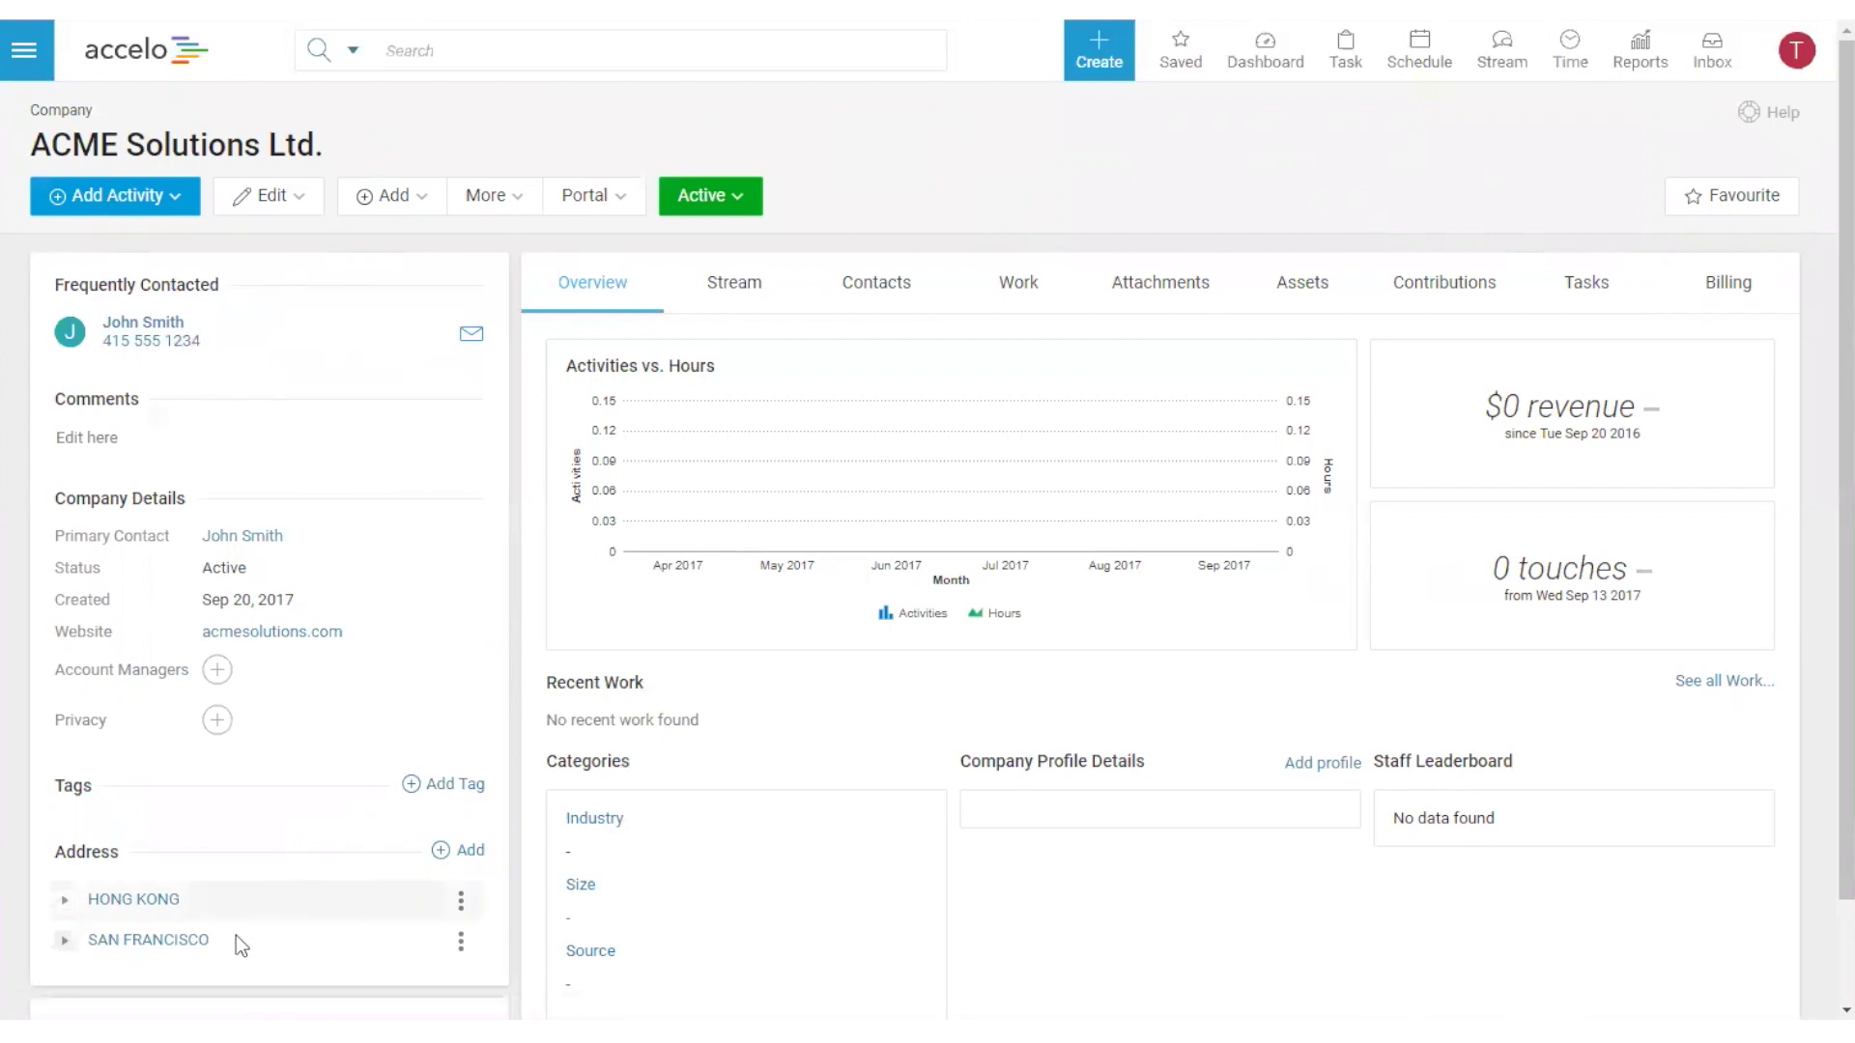
pyautogui.click(65, 903)
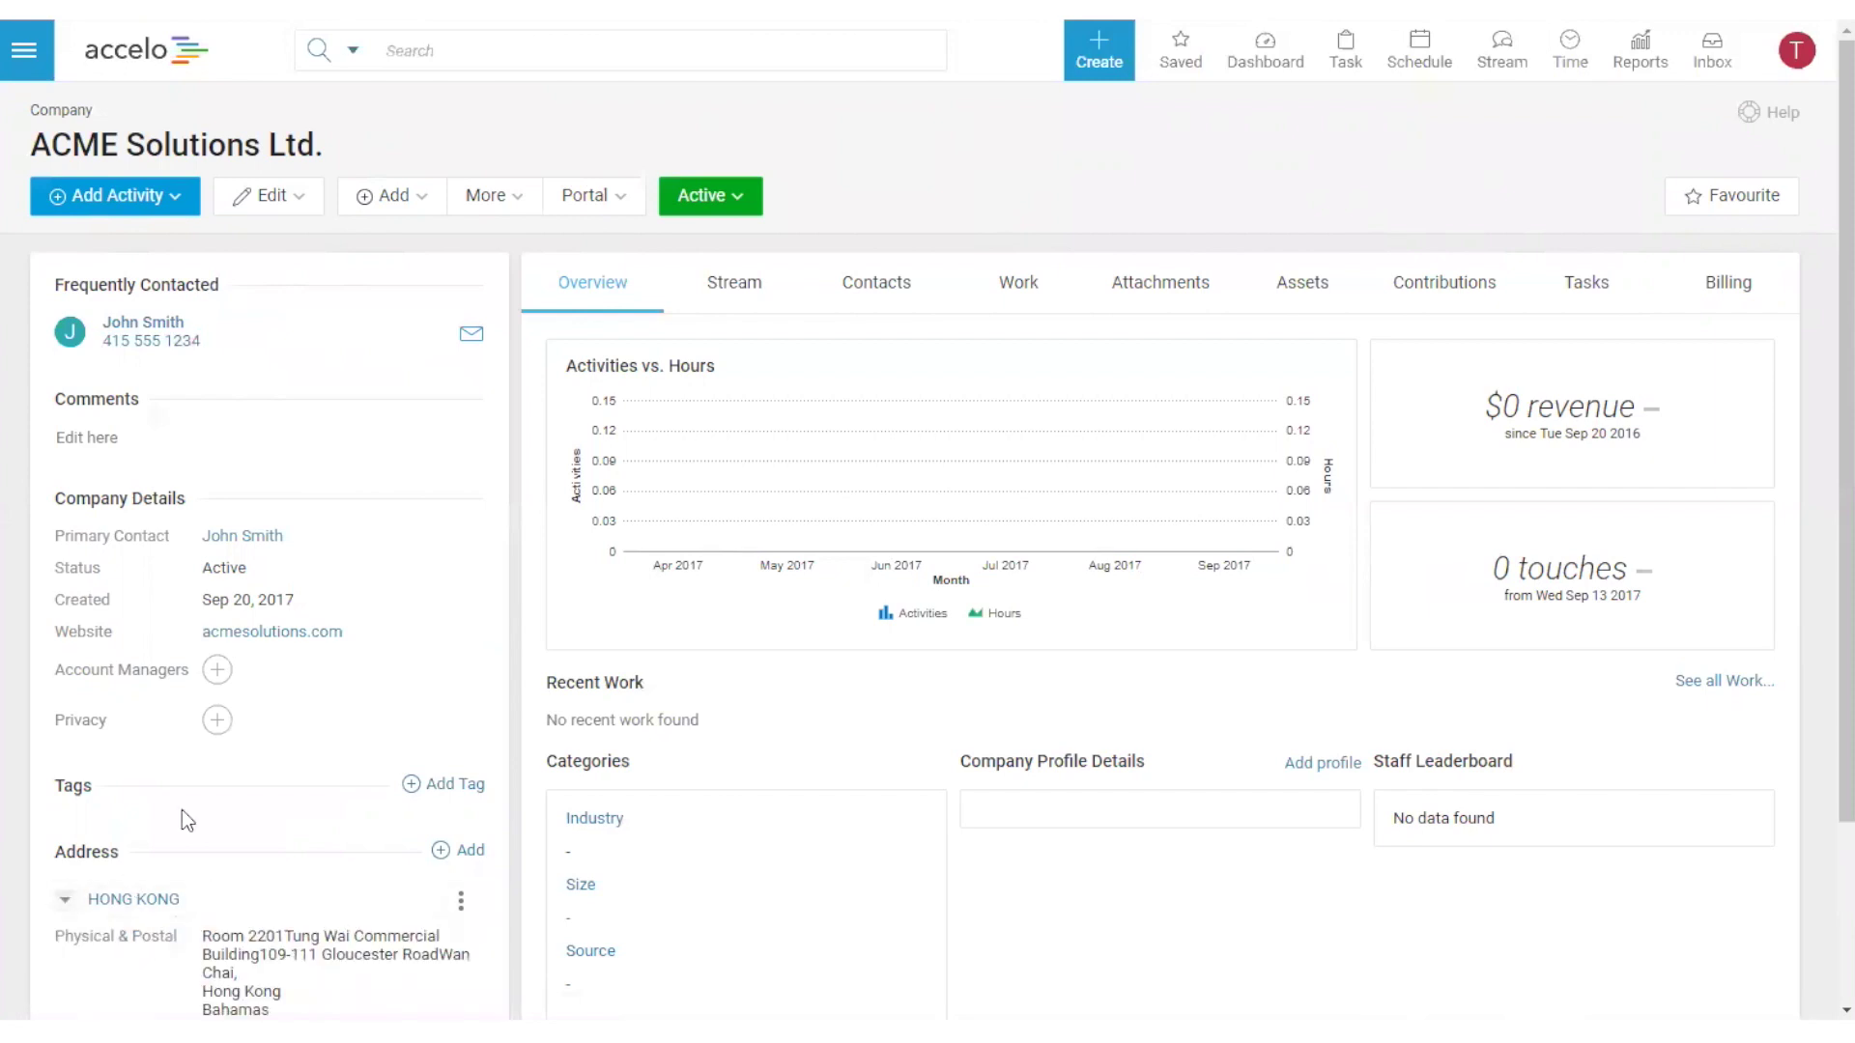
pyautogui.scroll(-3, 181, 809)
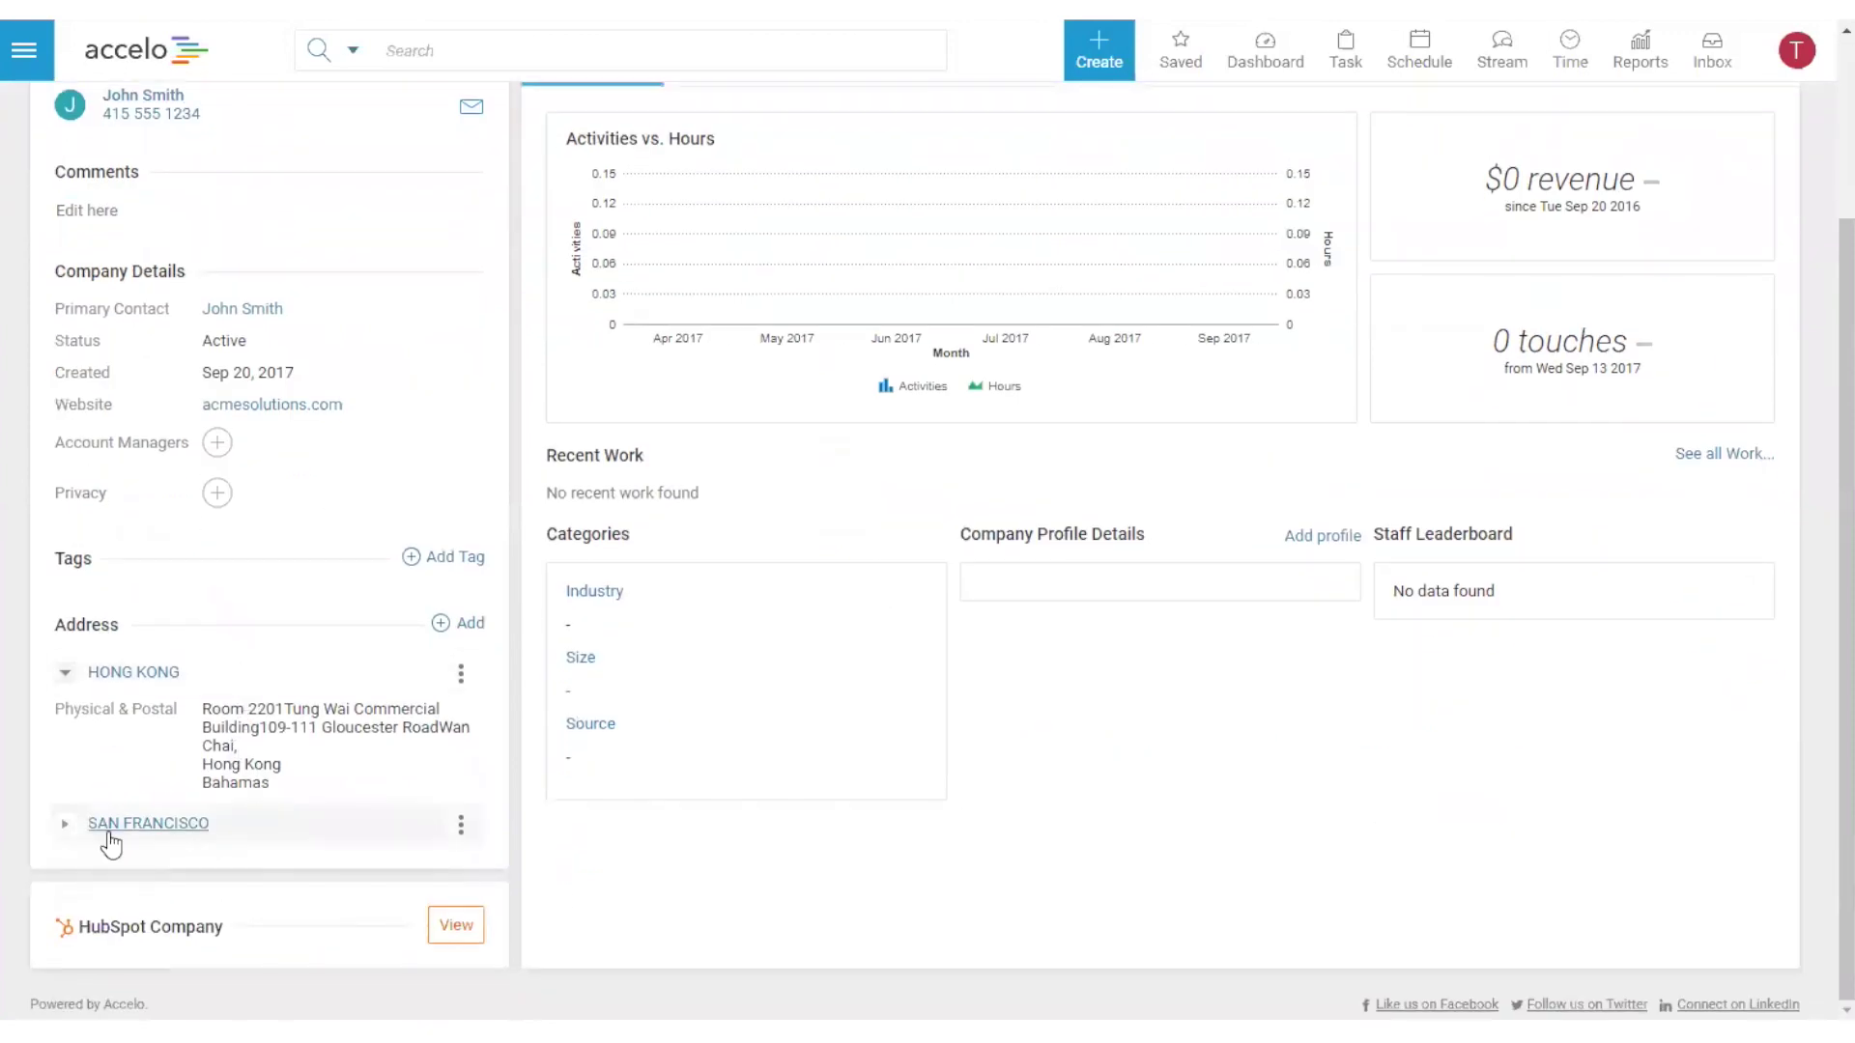
pyautogui.click(64, 824)
pyautogui.scroll(-1, 230, 879)
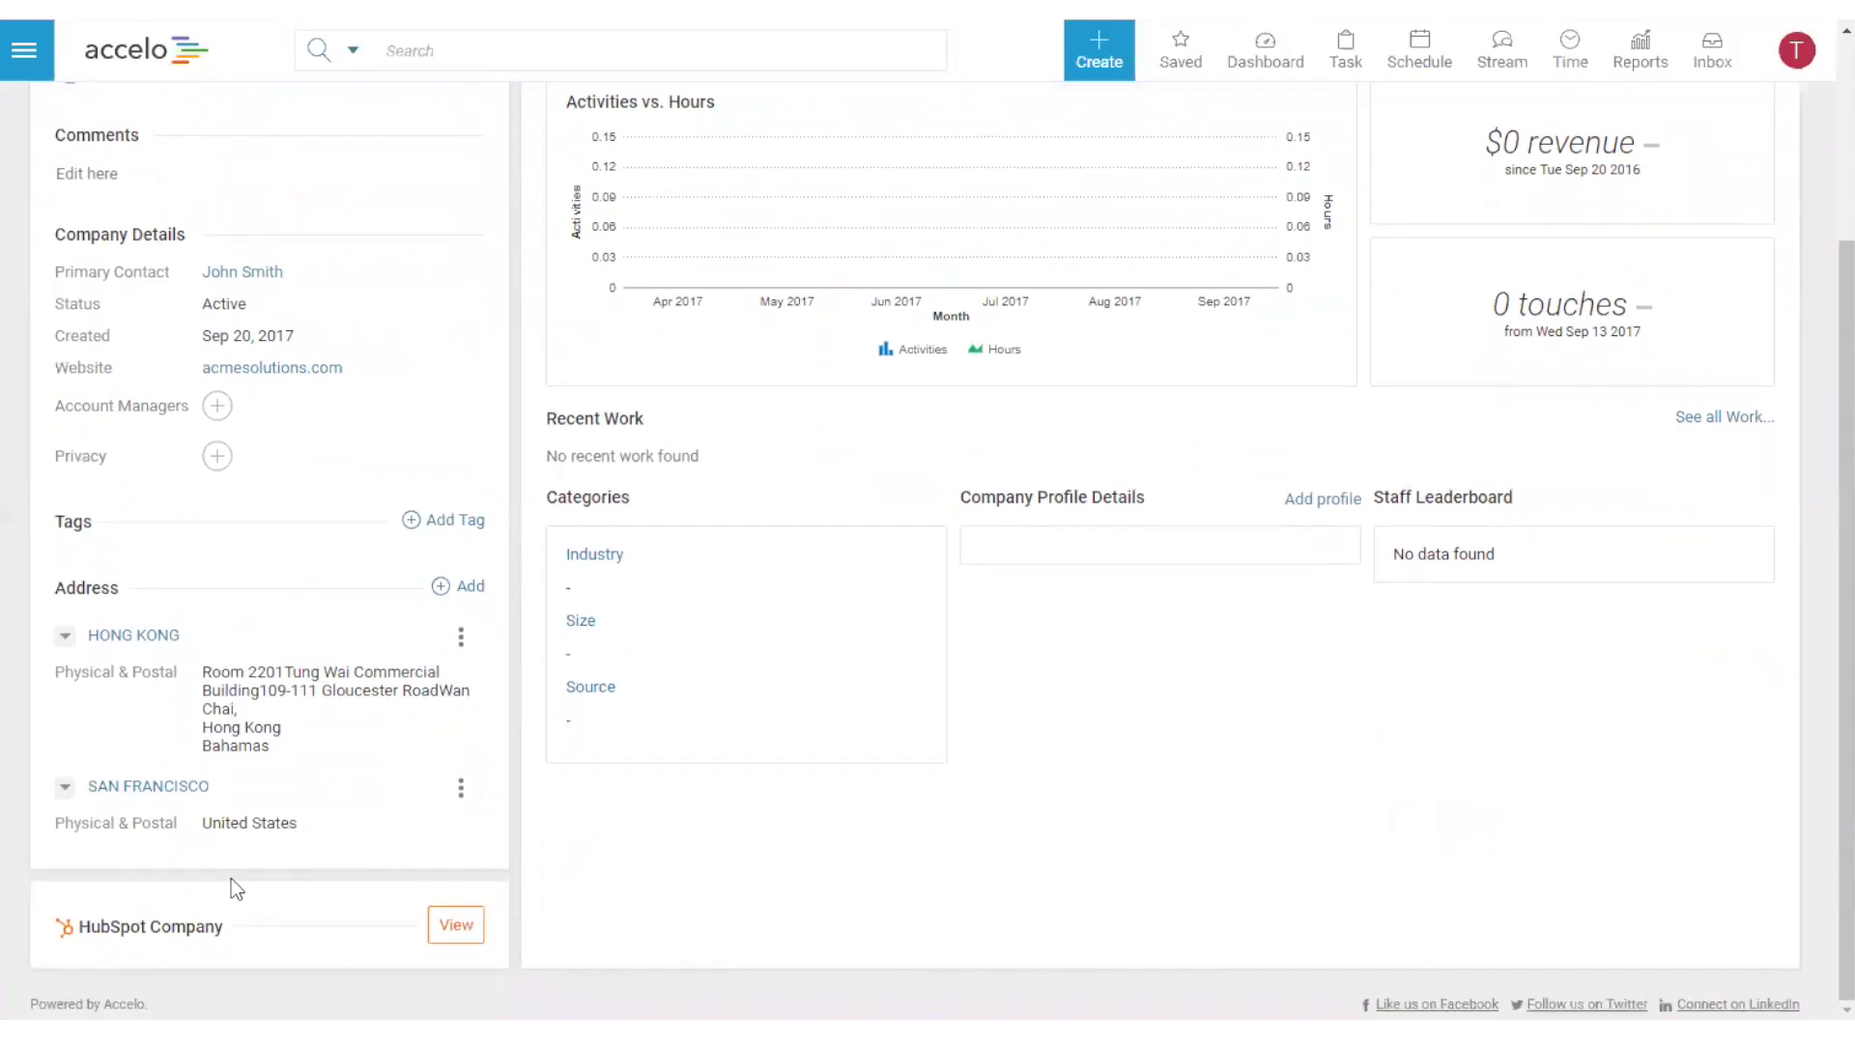
pyautogui.click(72, 796)
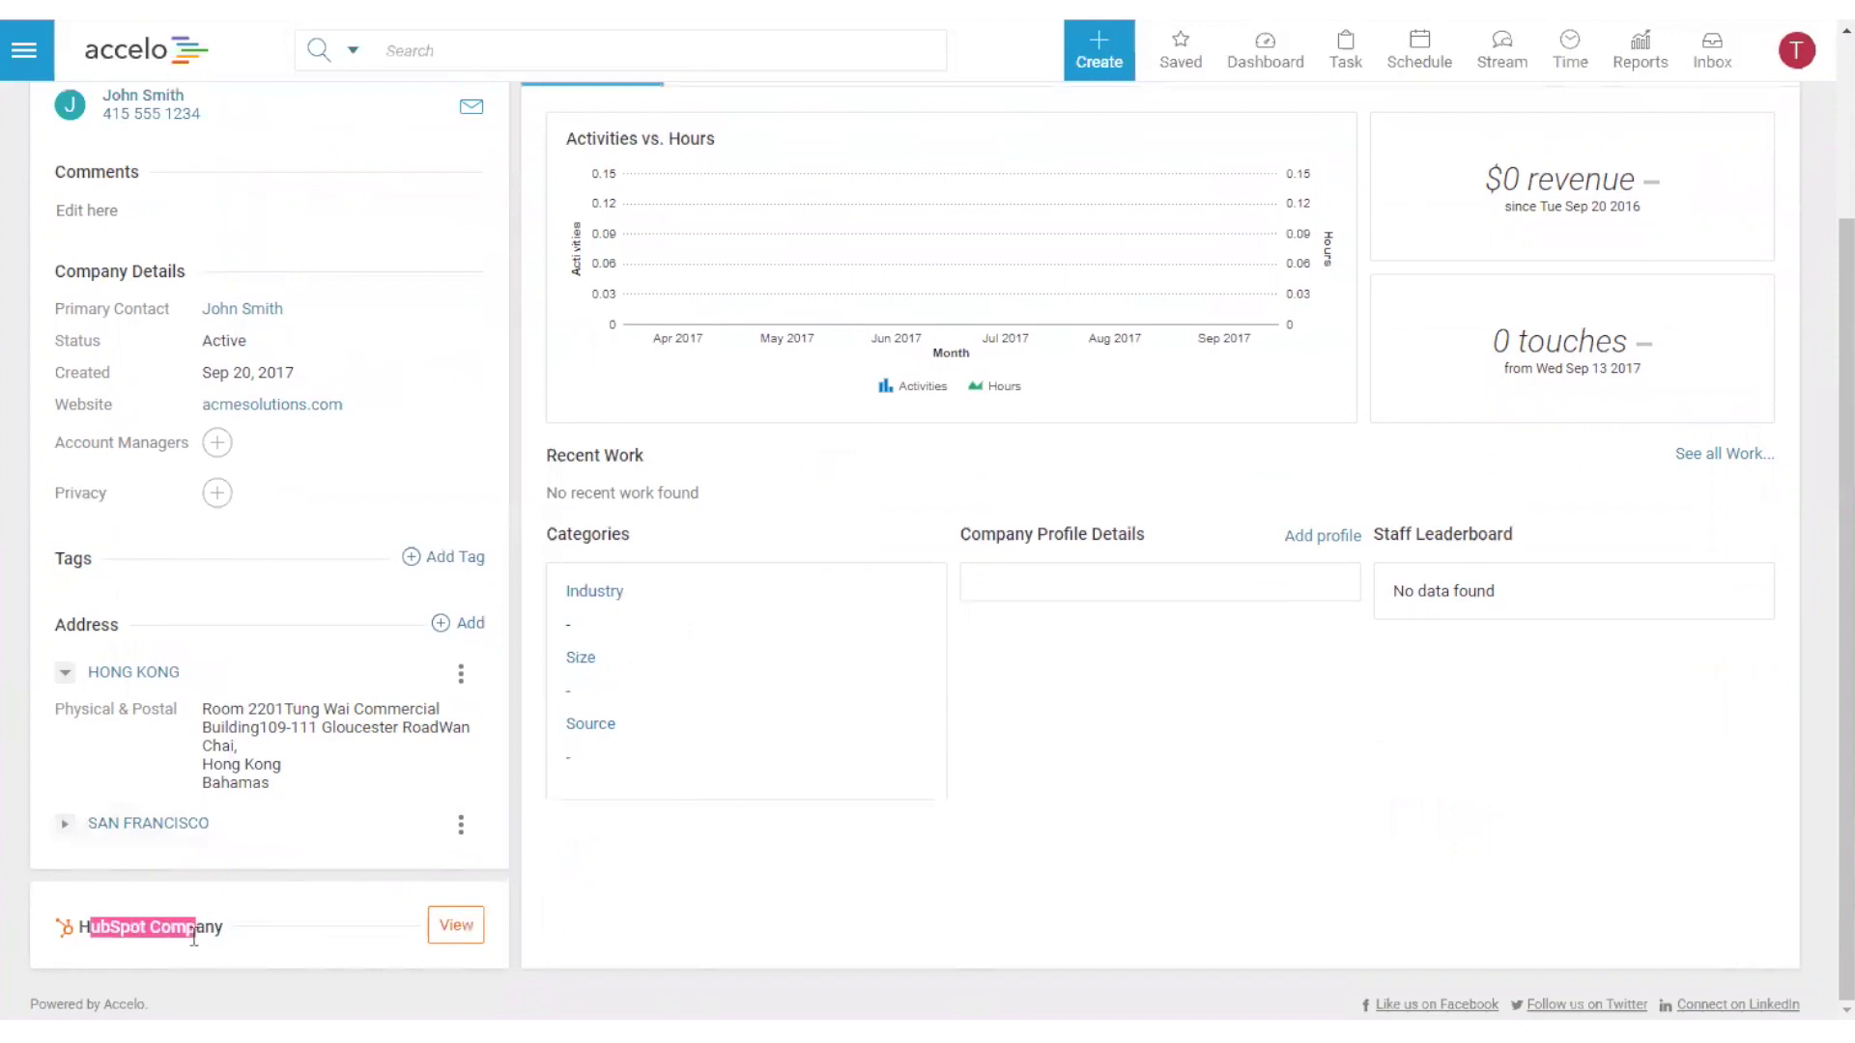
pyautogui.click(442, 934)
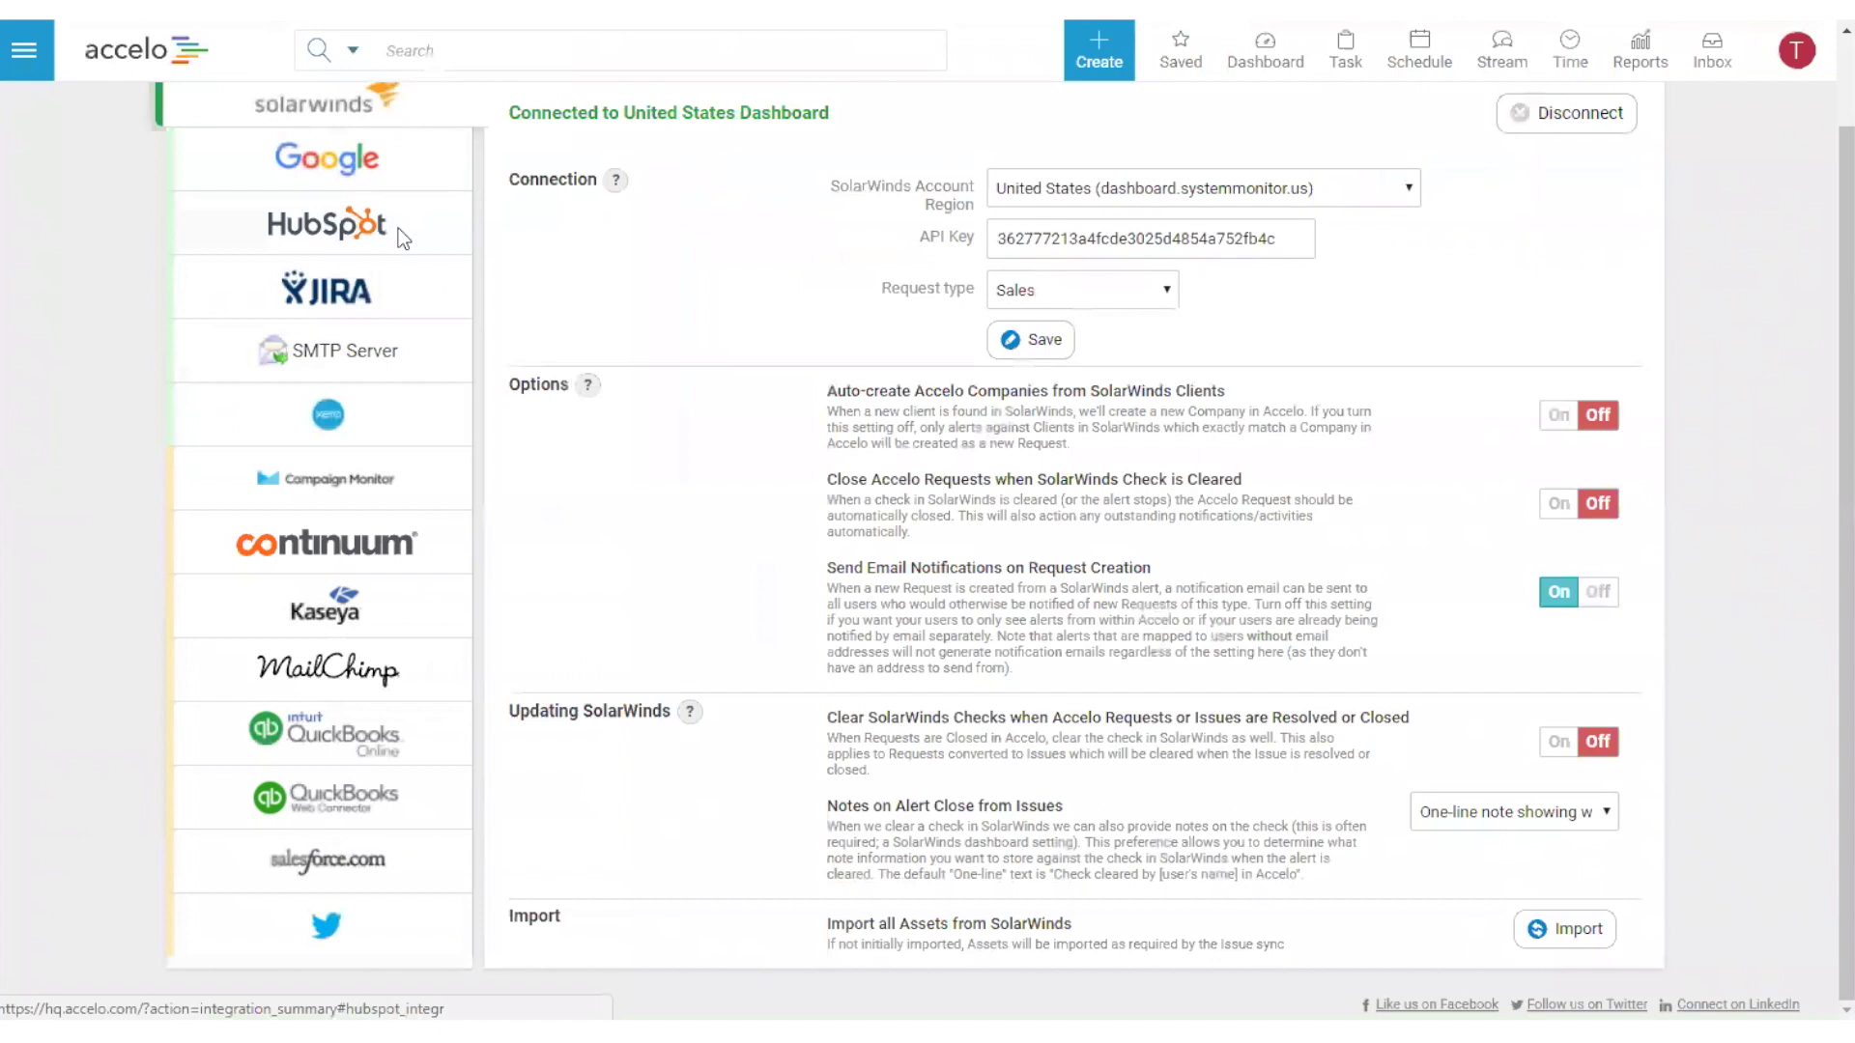
pyautogui.click(398, 228)
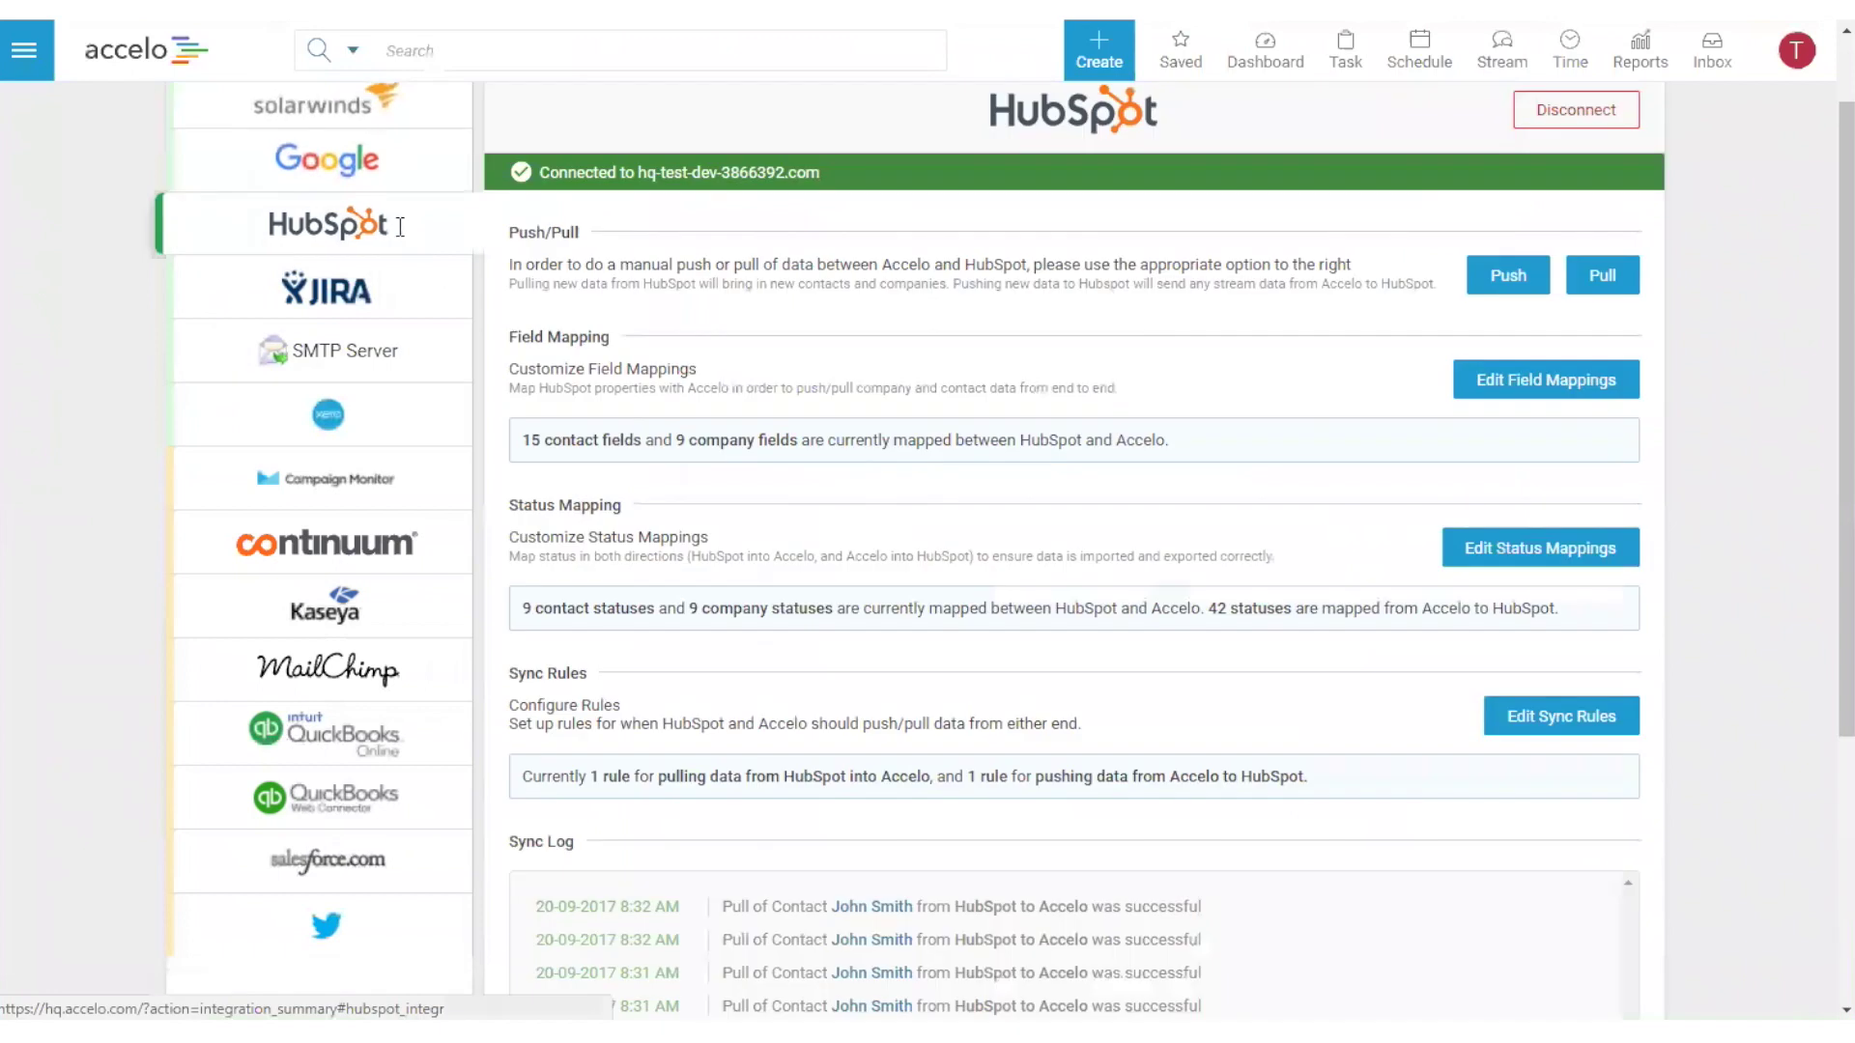
pyautogui.scroll(-4, 1296, 680)
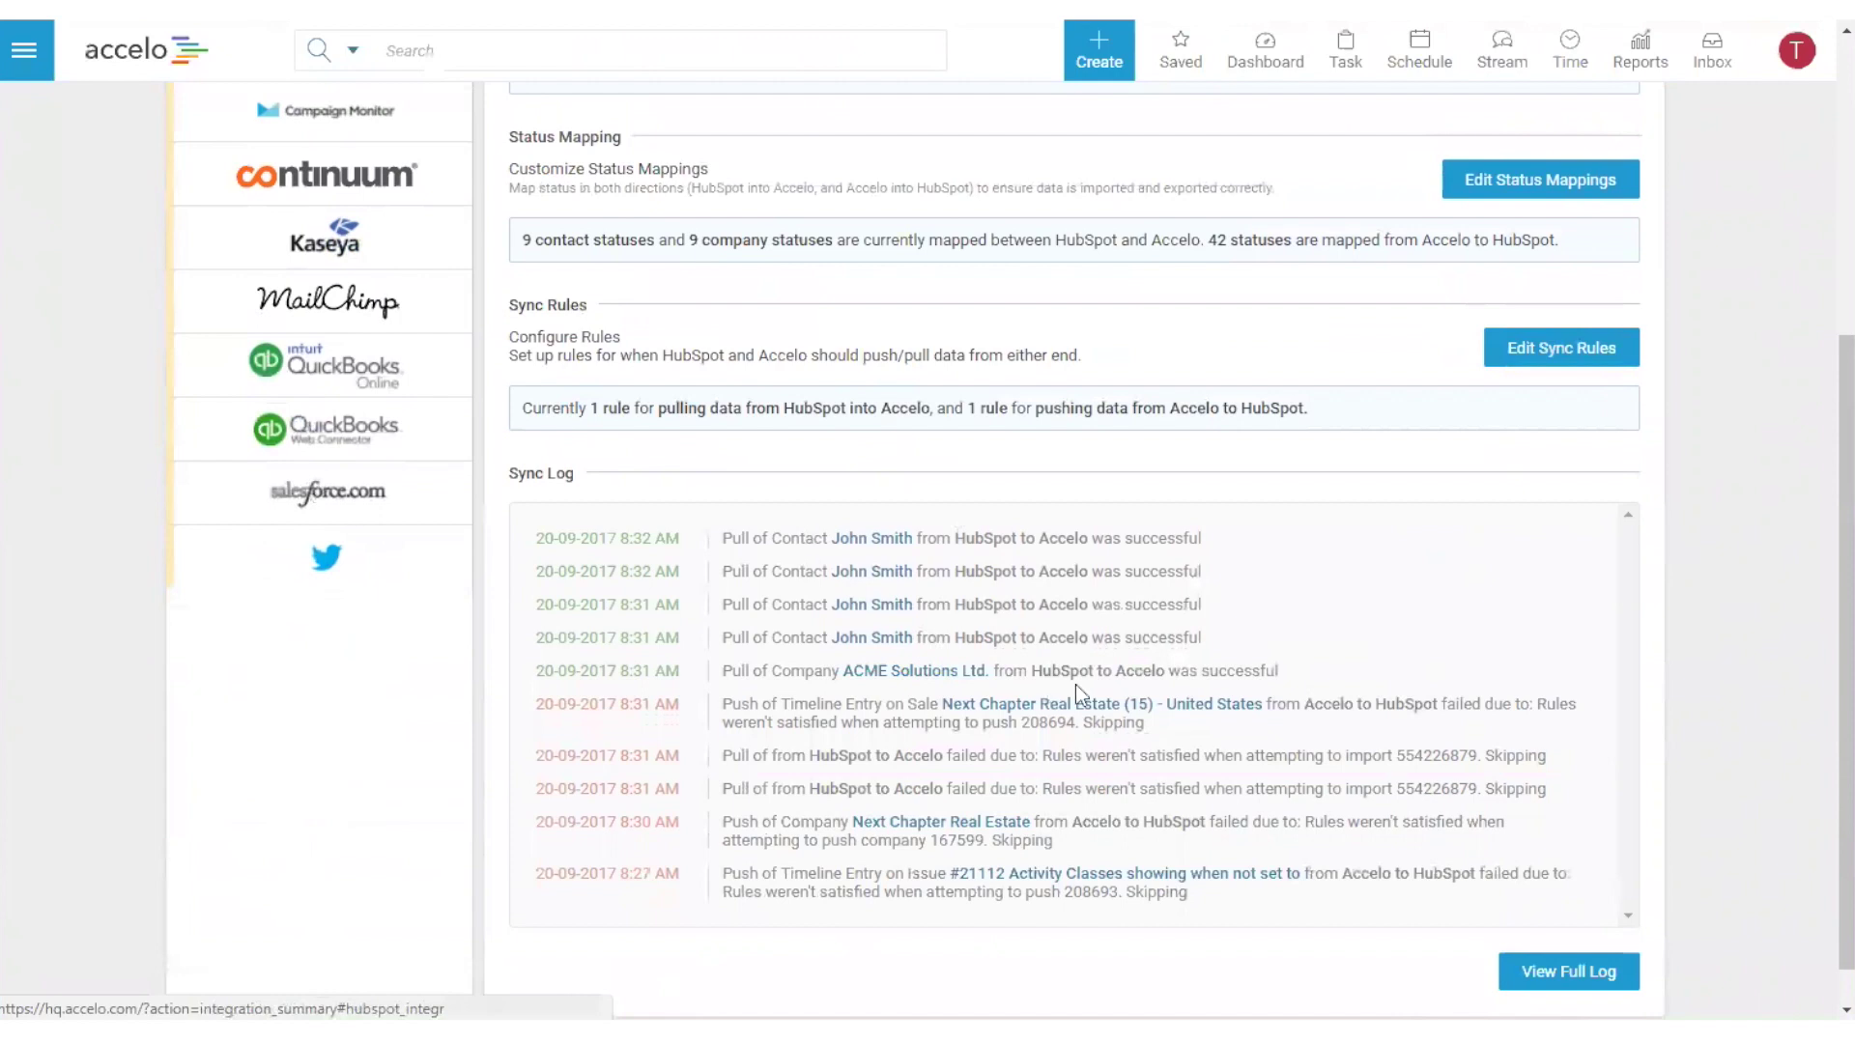
pyautogui.moveTo(804, 670); pyautogui.dragTo(1122, 665)
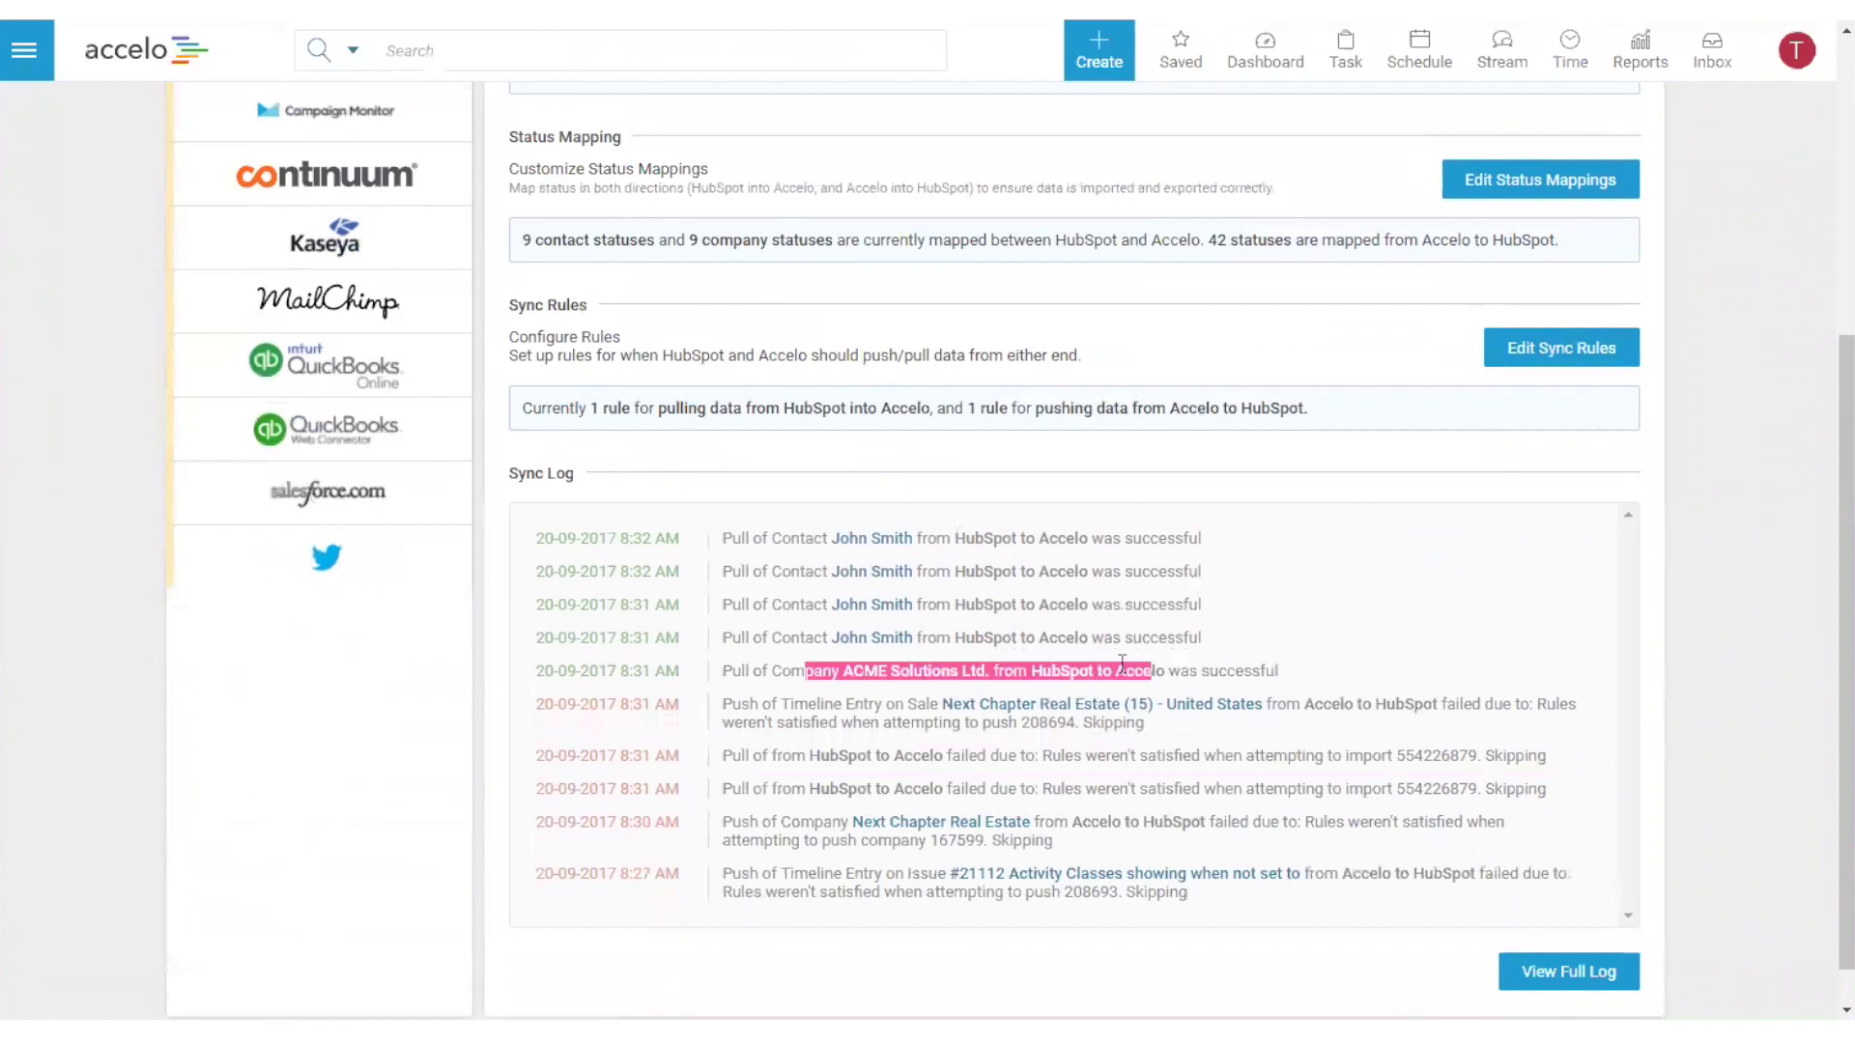
pyautogui.click(812, 637)
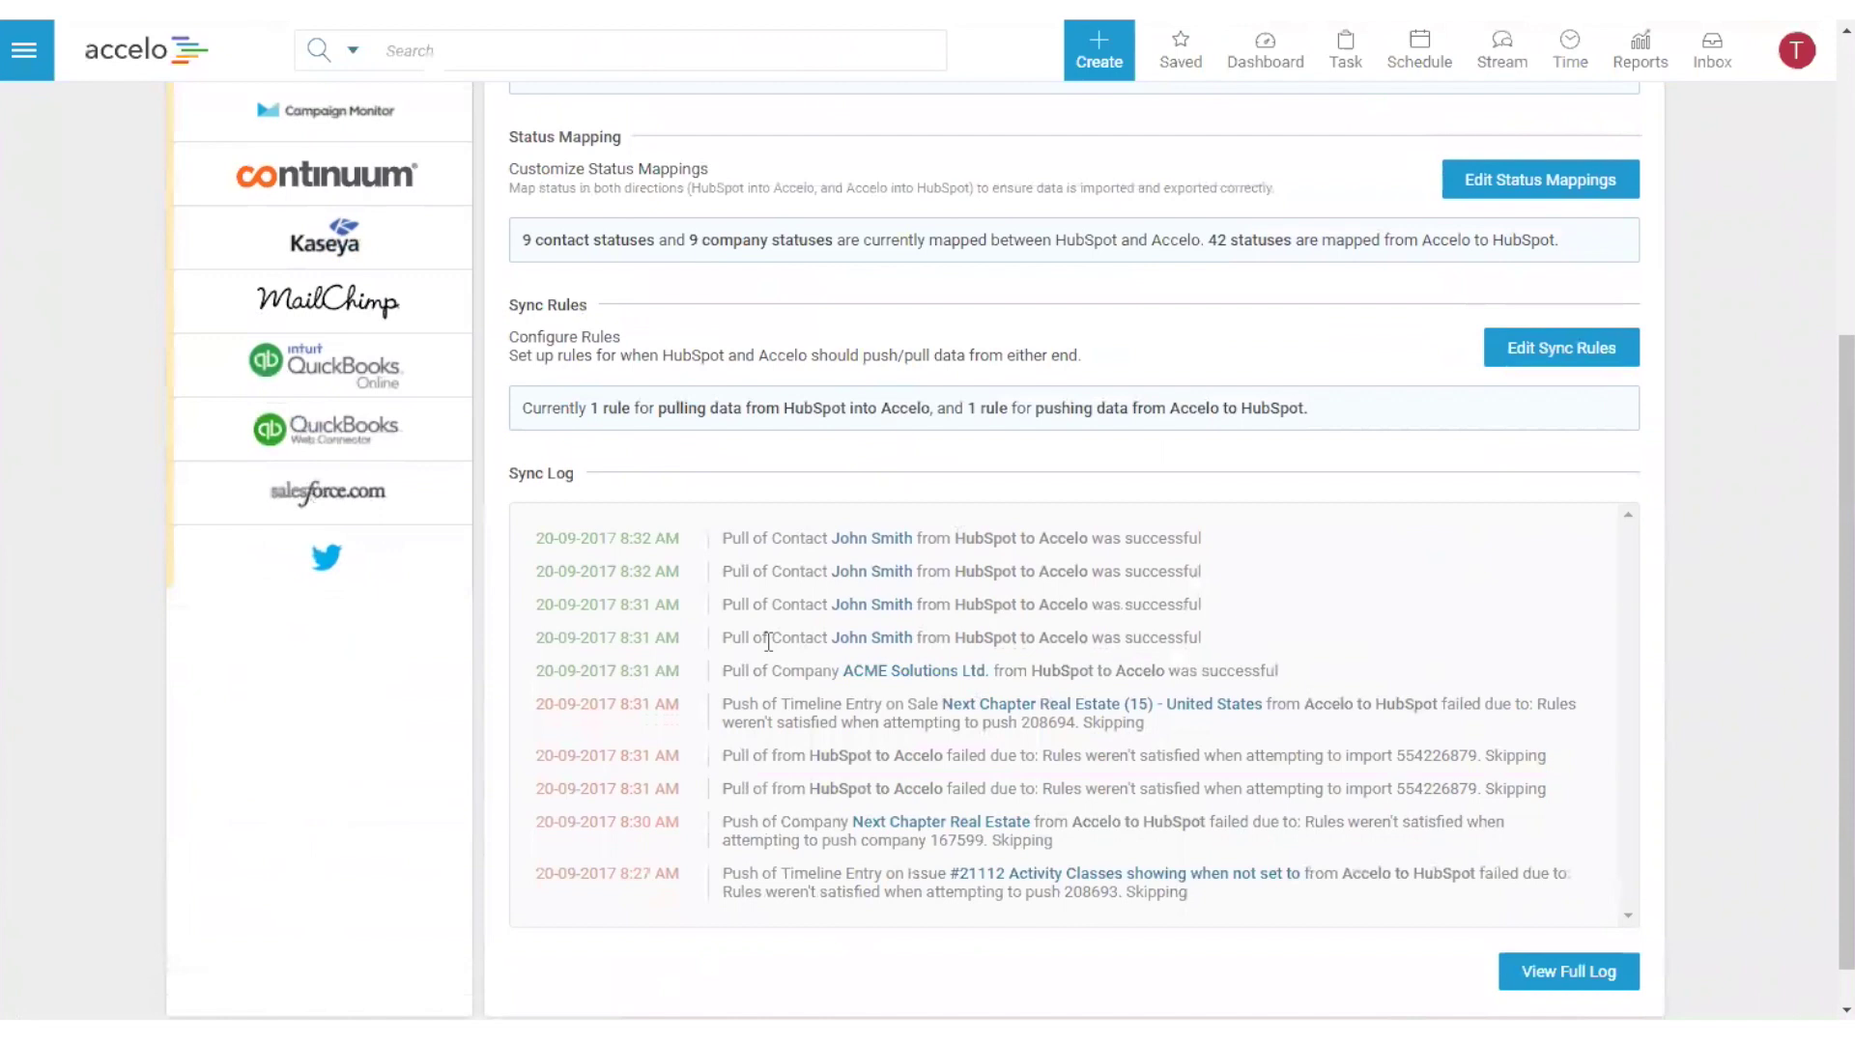
pyautogui.moveTo(553, 539); pyautogui.dragTo(743, 668)
pyautogui.click(756, 663)
pyautogui.click(884, 670)
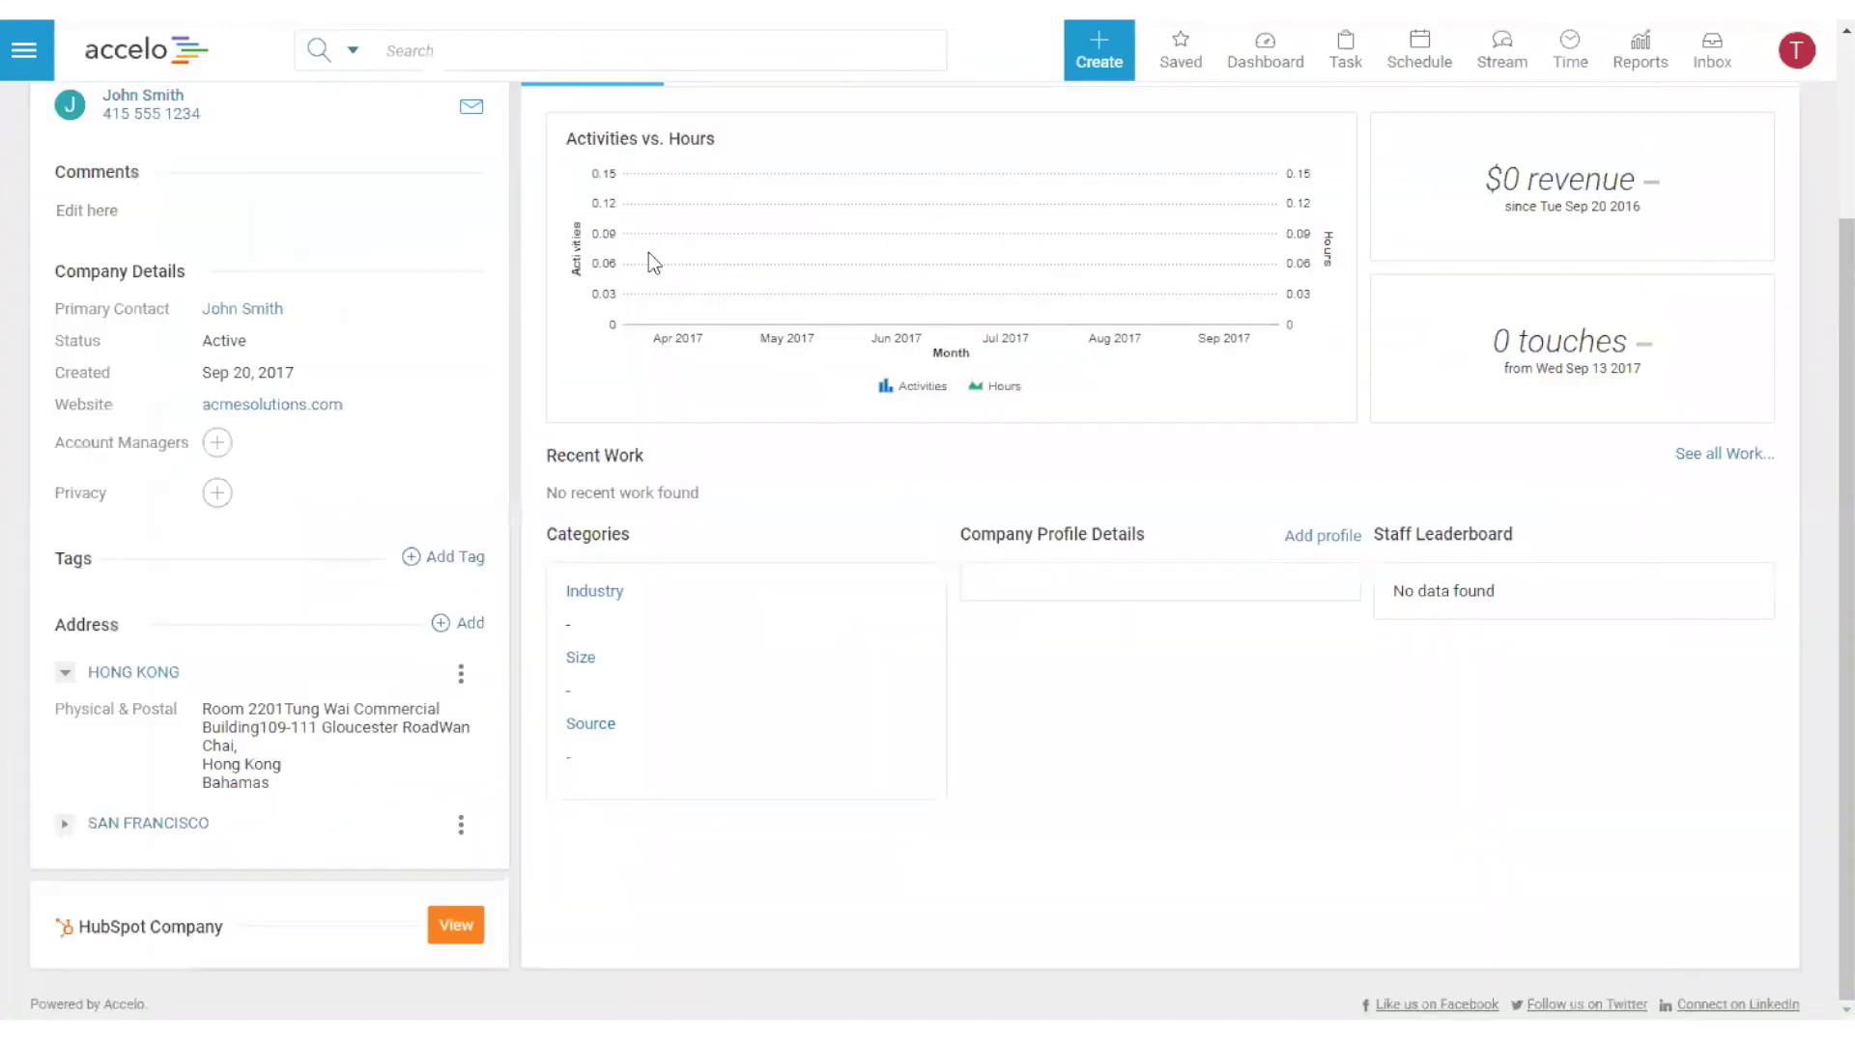
# - Edit the CEO contact from the company's Contacts list and set the title to Mr
pyautogui.scroll(3, 1103, 628)
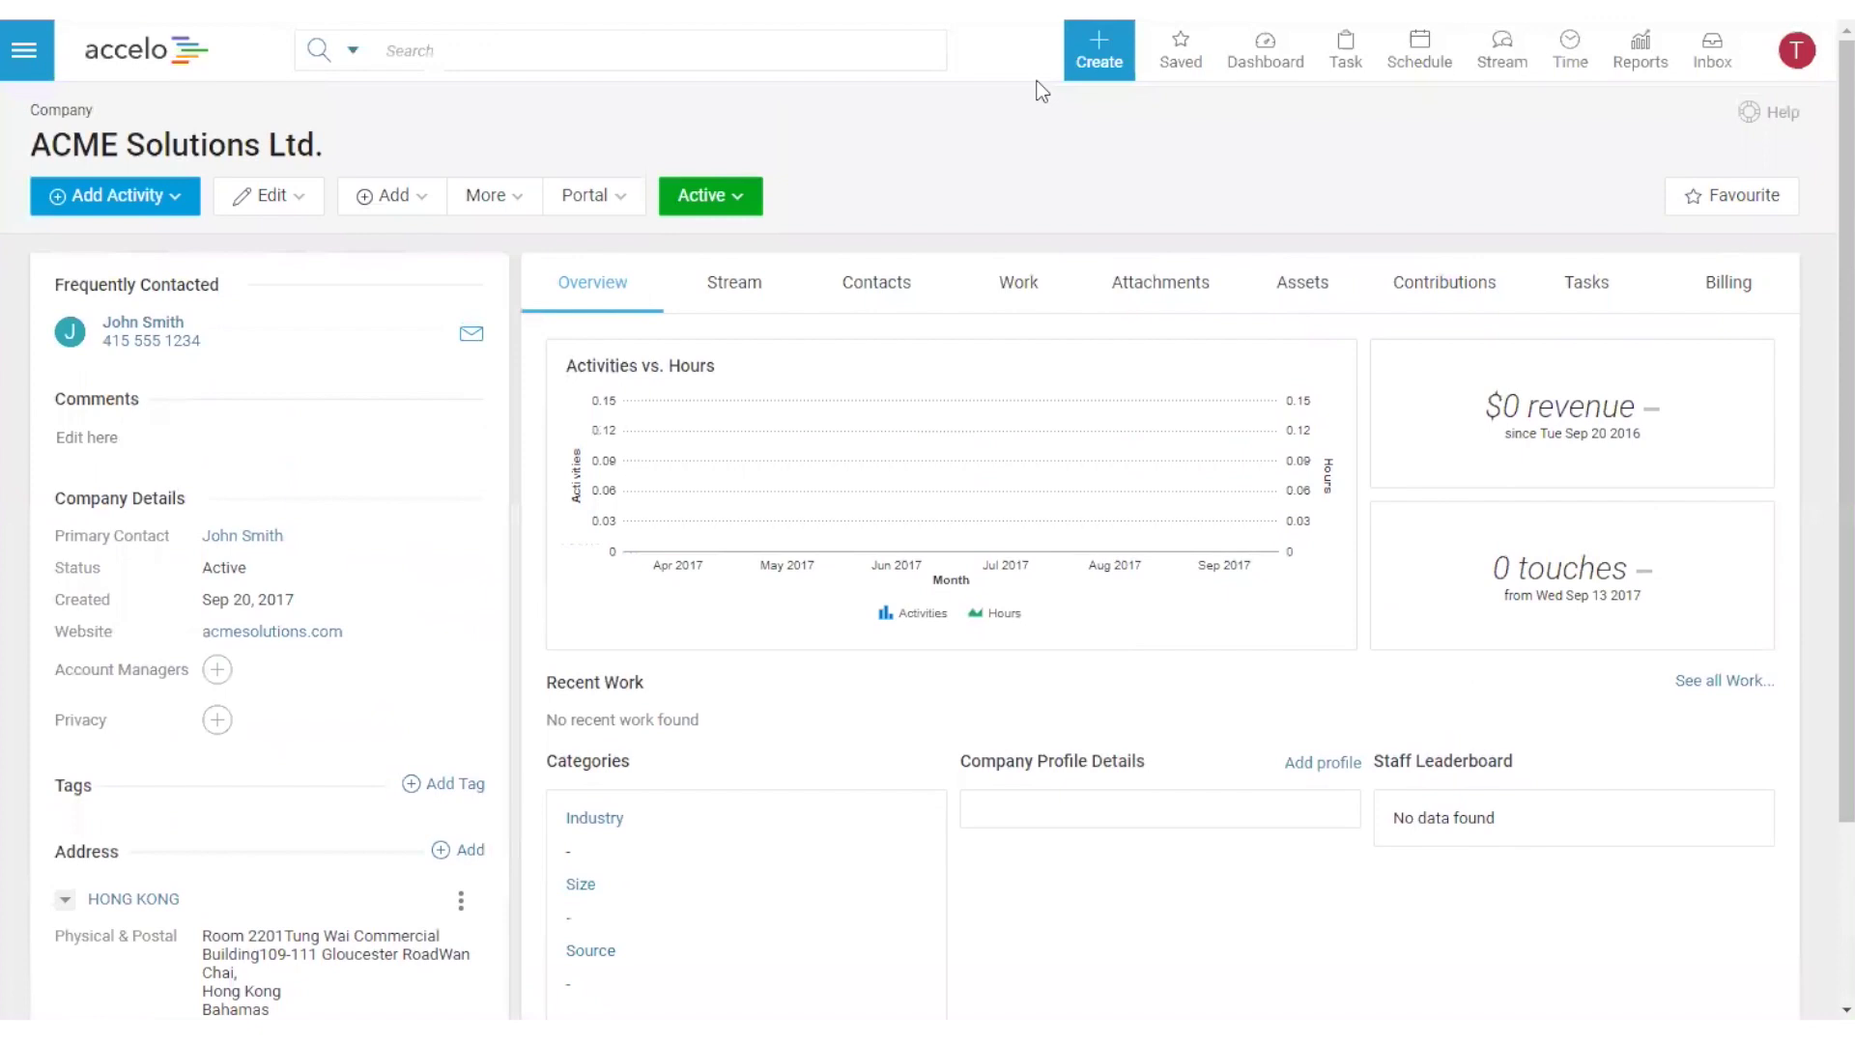
pyautogui.click(275, 195)
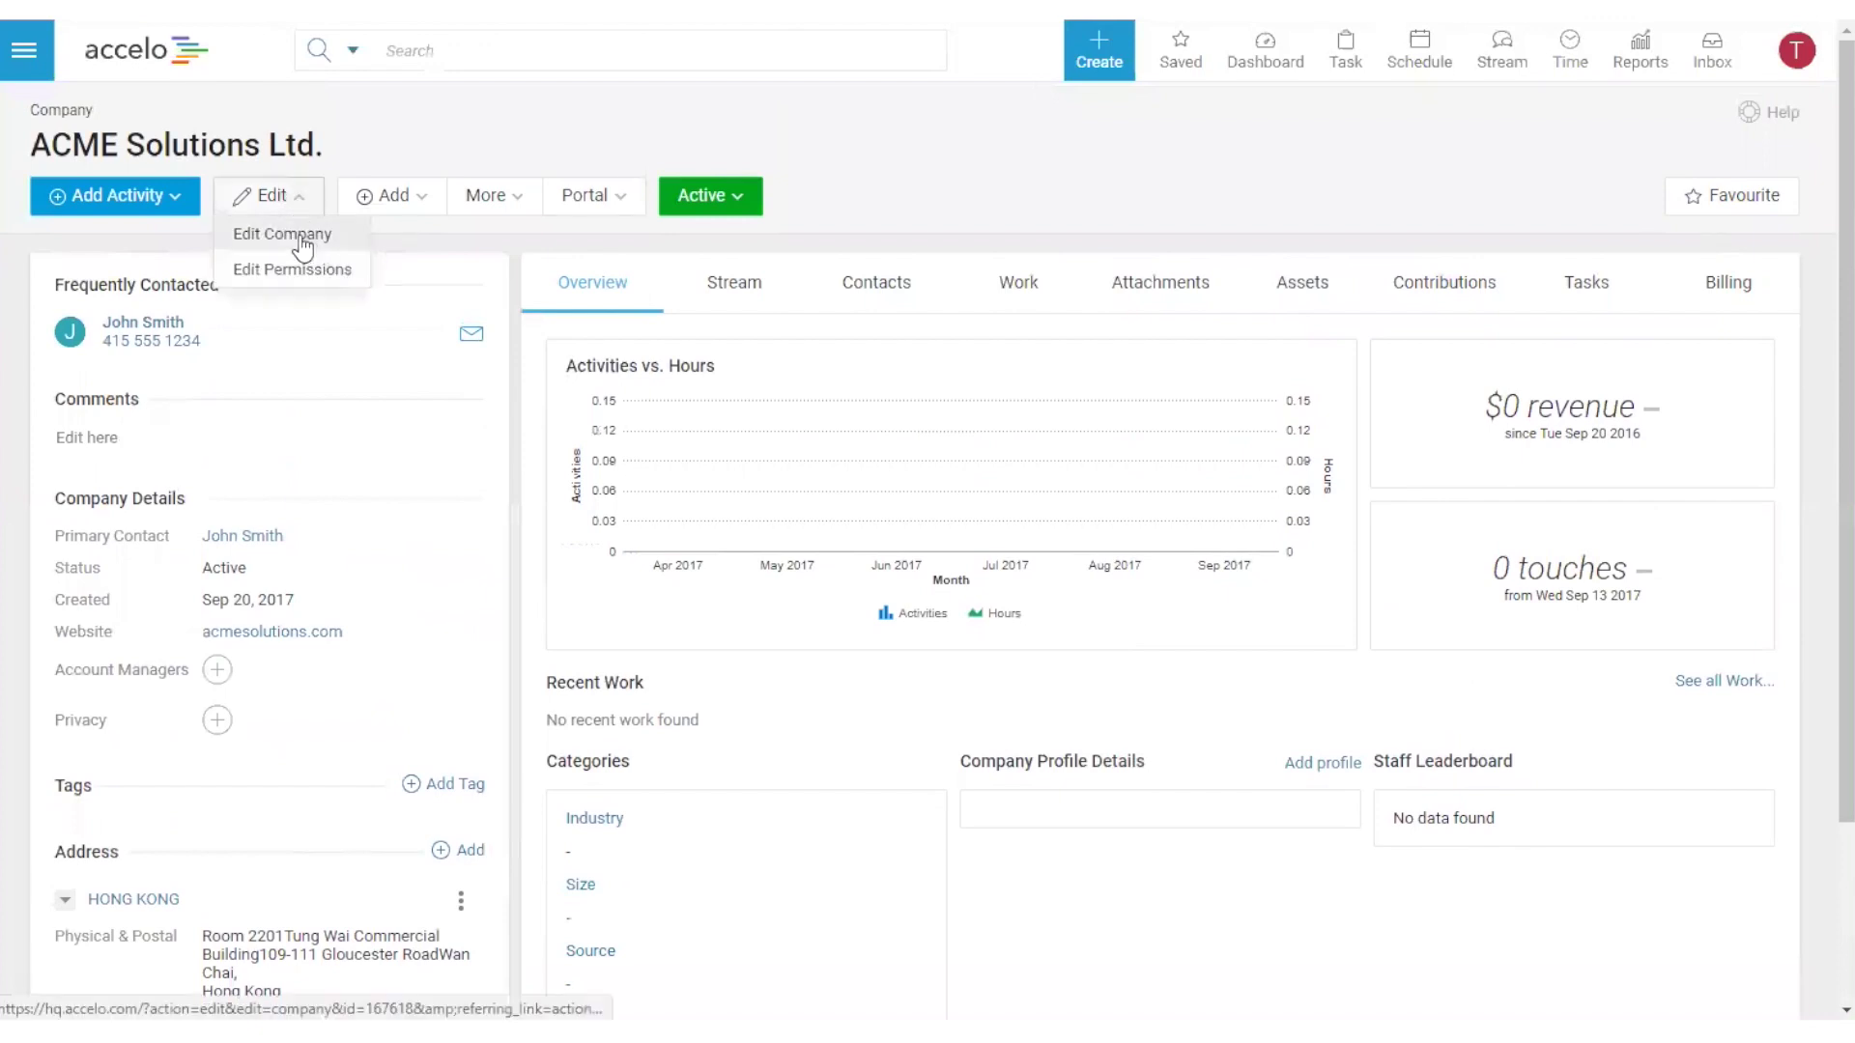
pyautogui.click(876, 284)
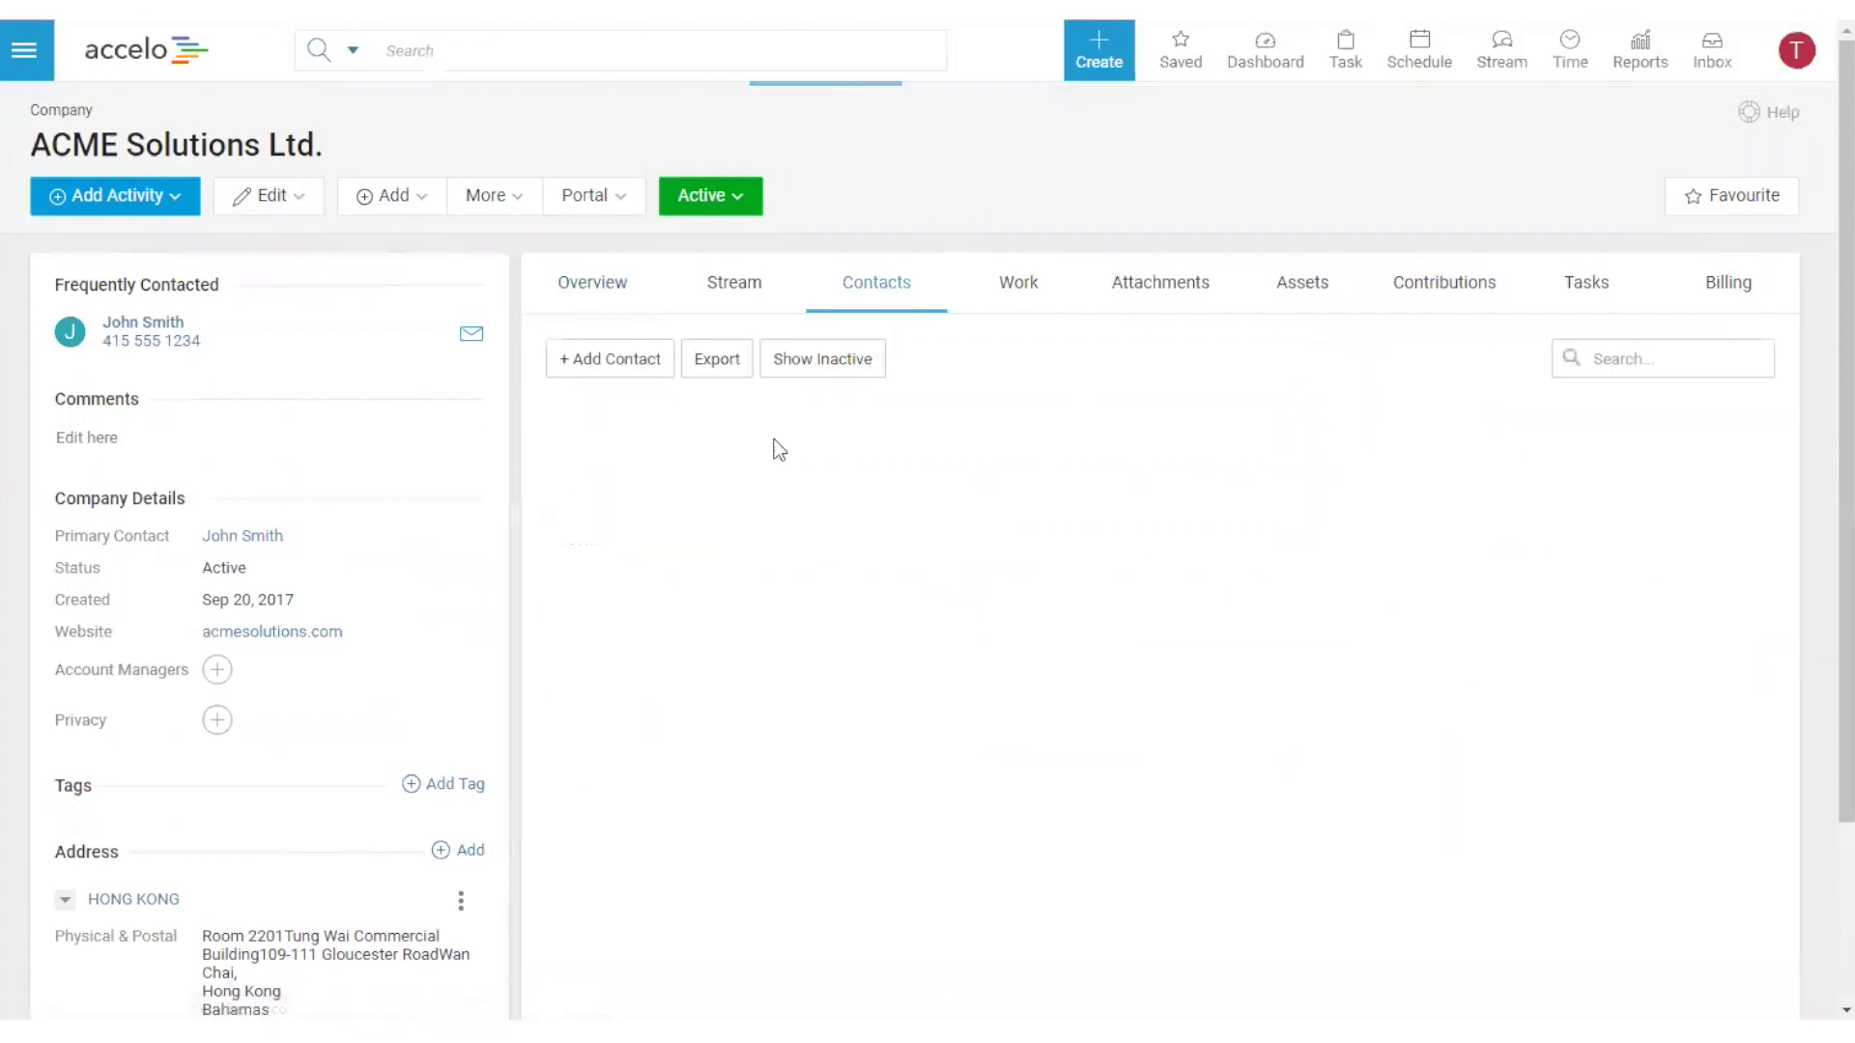
pyautogui.click(1748, 468)
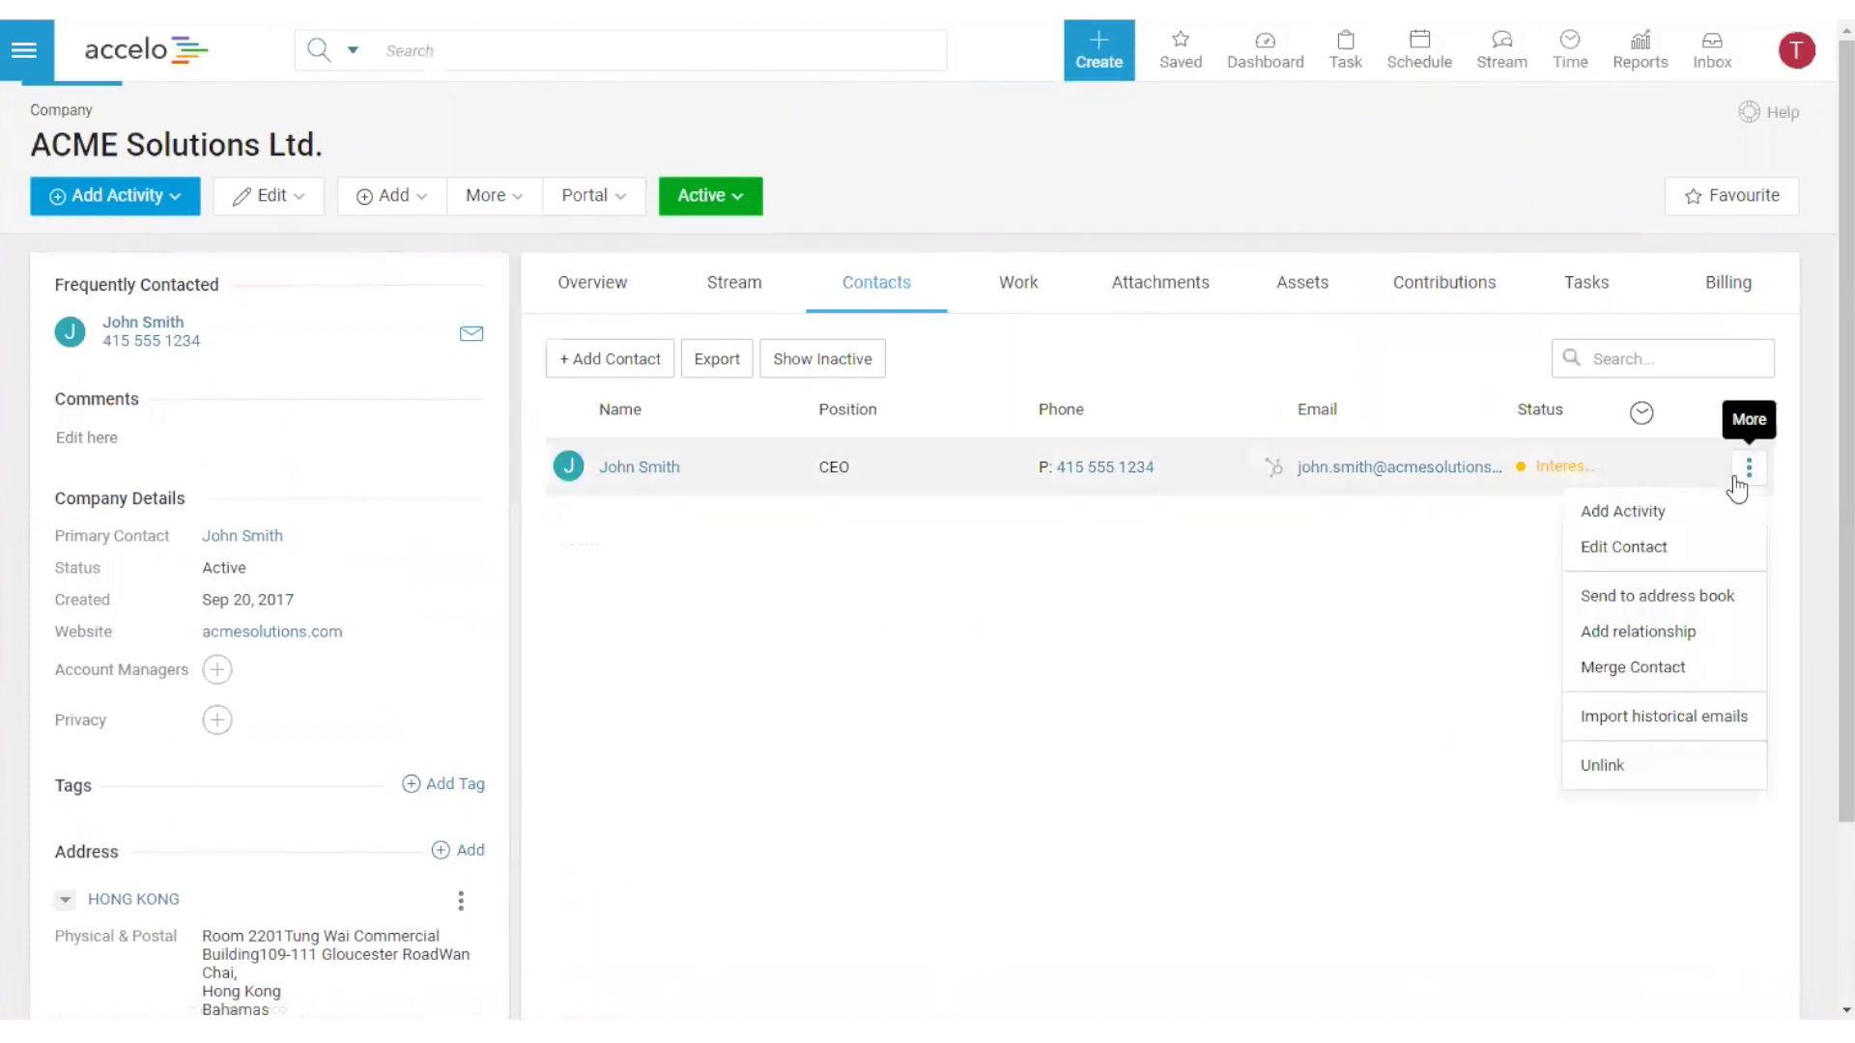
pyautogui.click(1716, 551)
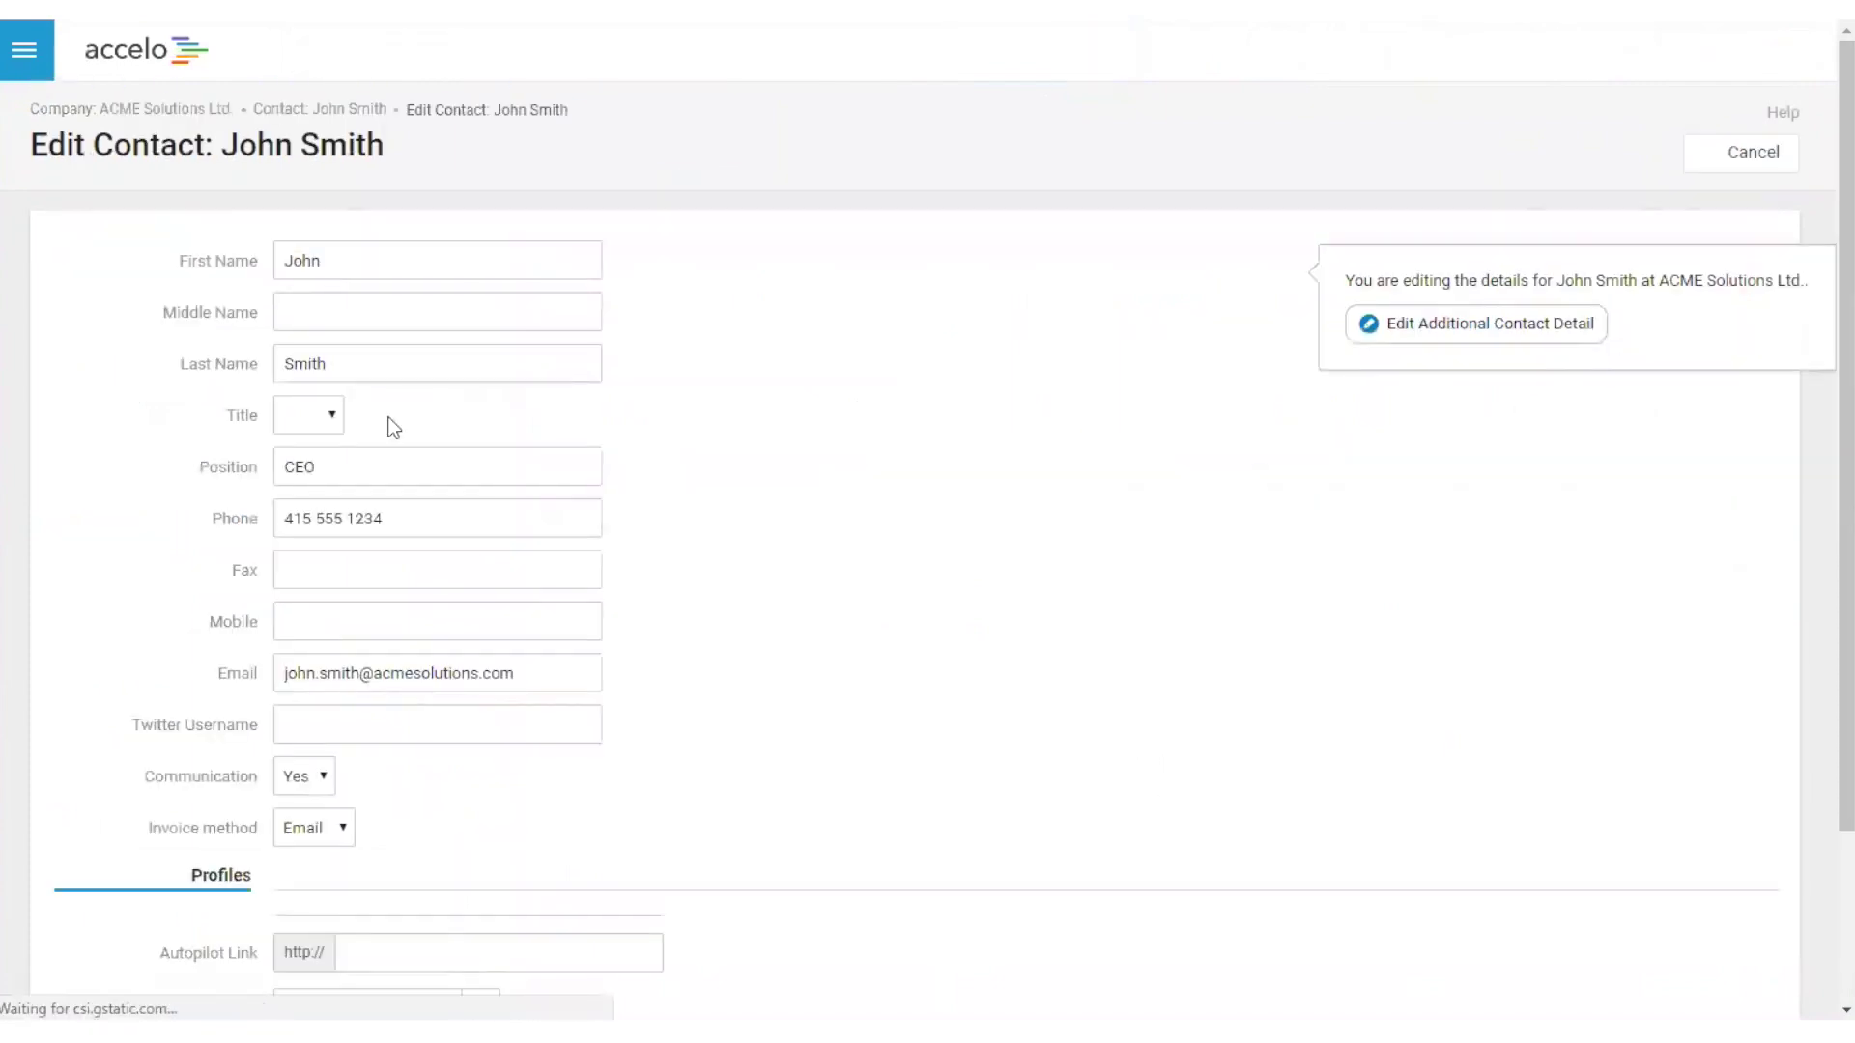
pyautogui.click(319, 425)
pyautogui.click(299, 497)
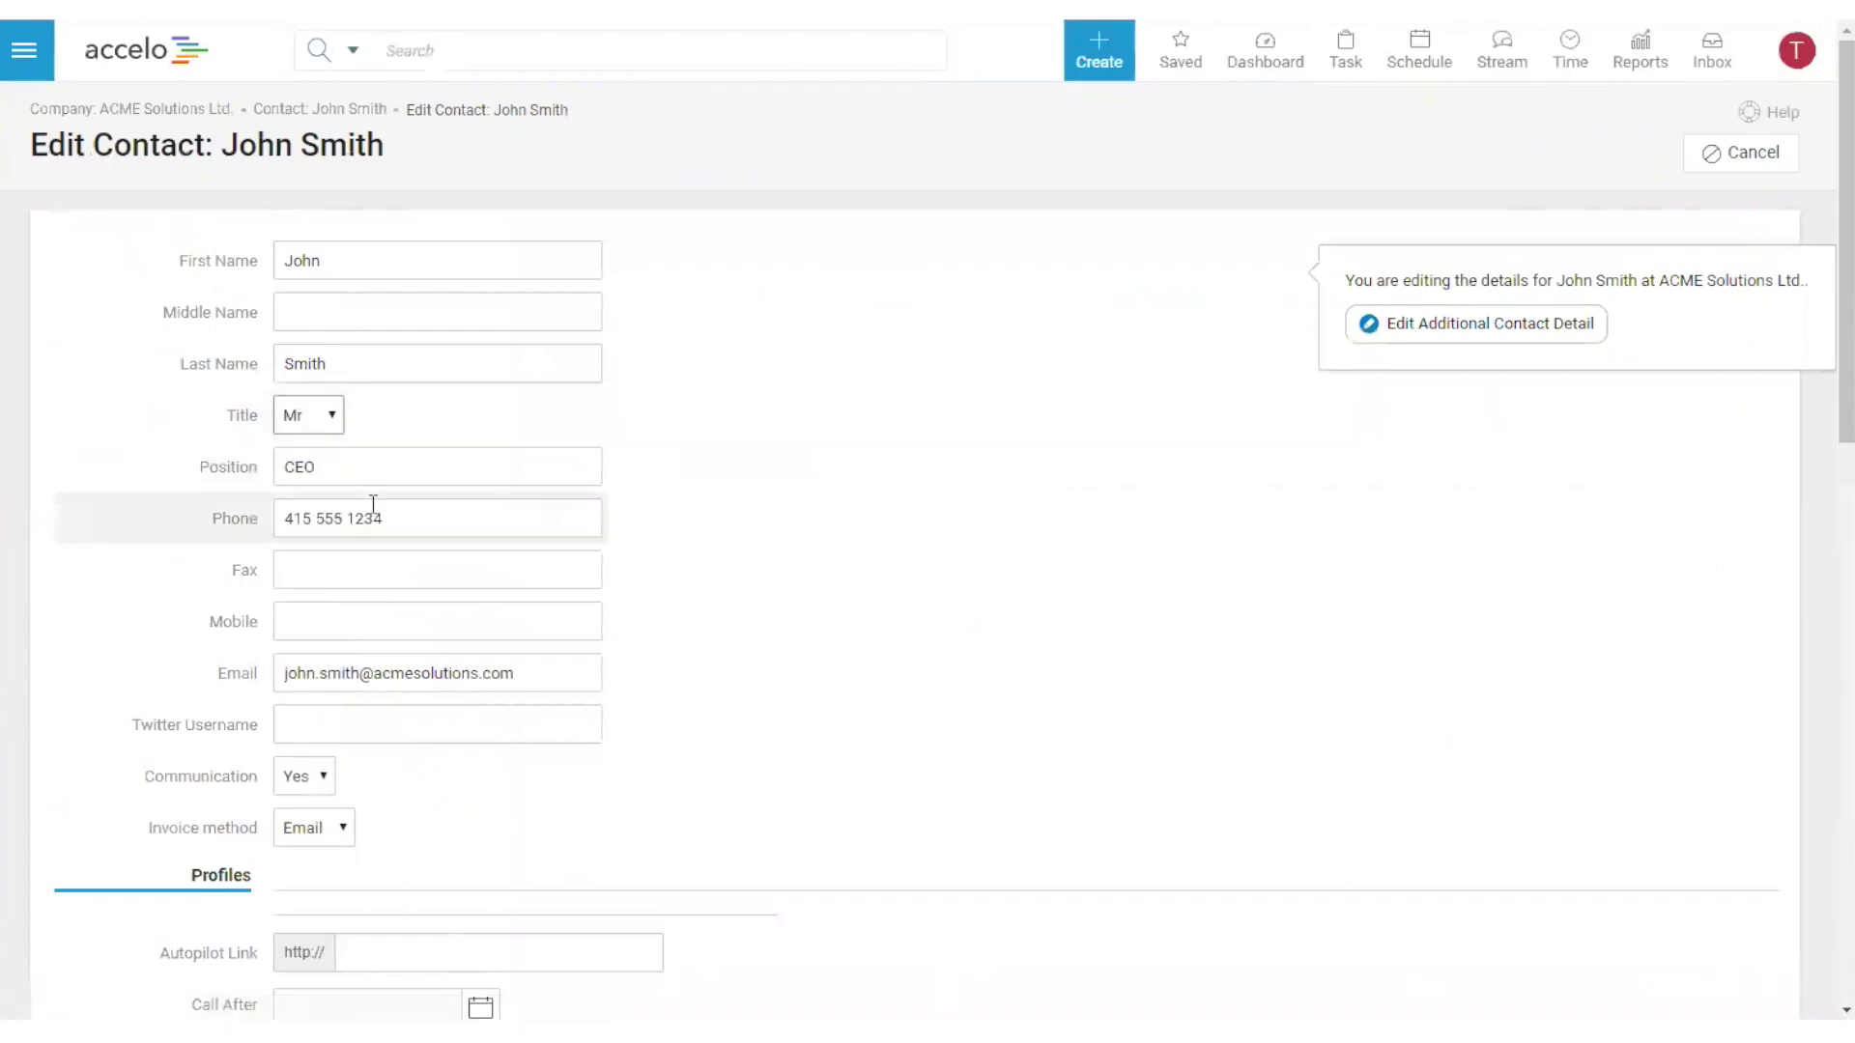
# - Fill in the Mobile field by reusing the existing phone number with different final digits
pyautogui.scroll(-4, 725, 646)
pyautogui.click(358, 265)
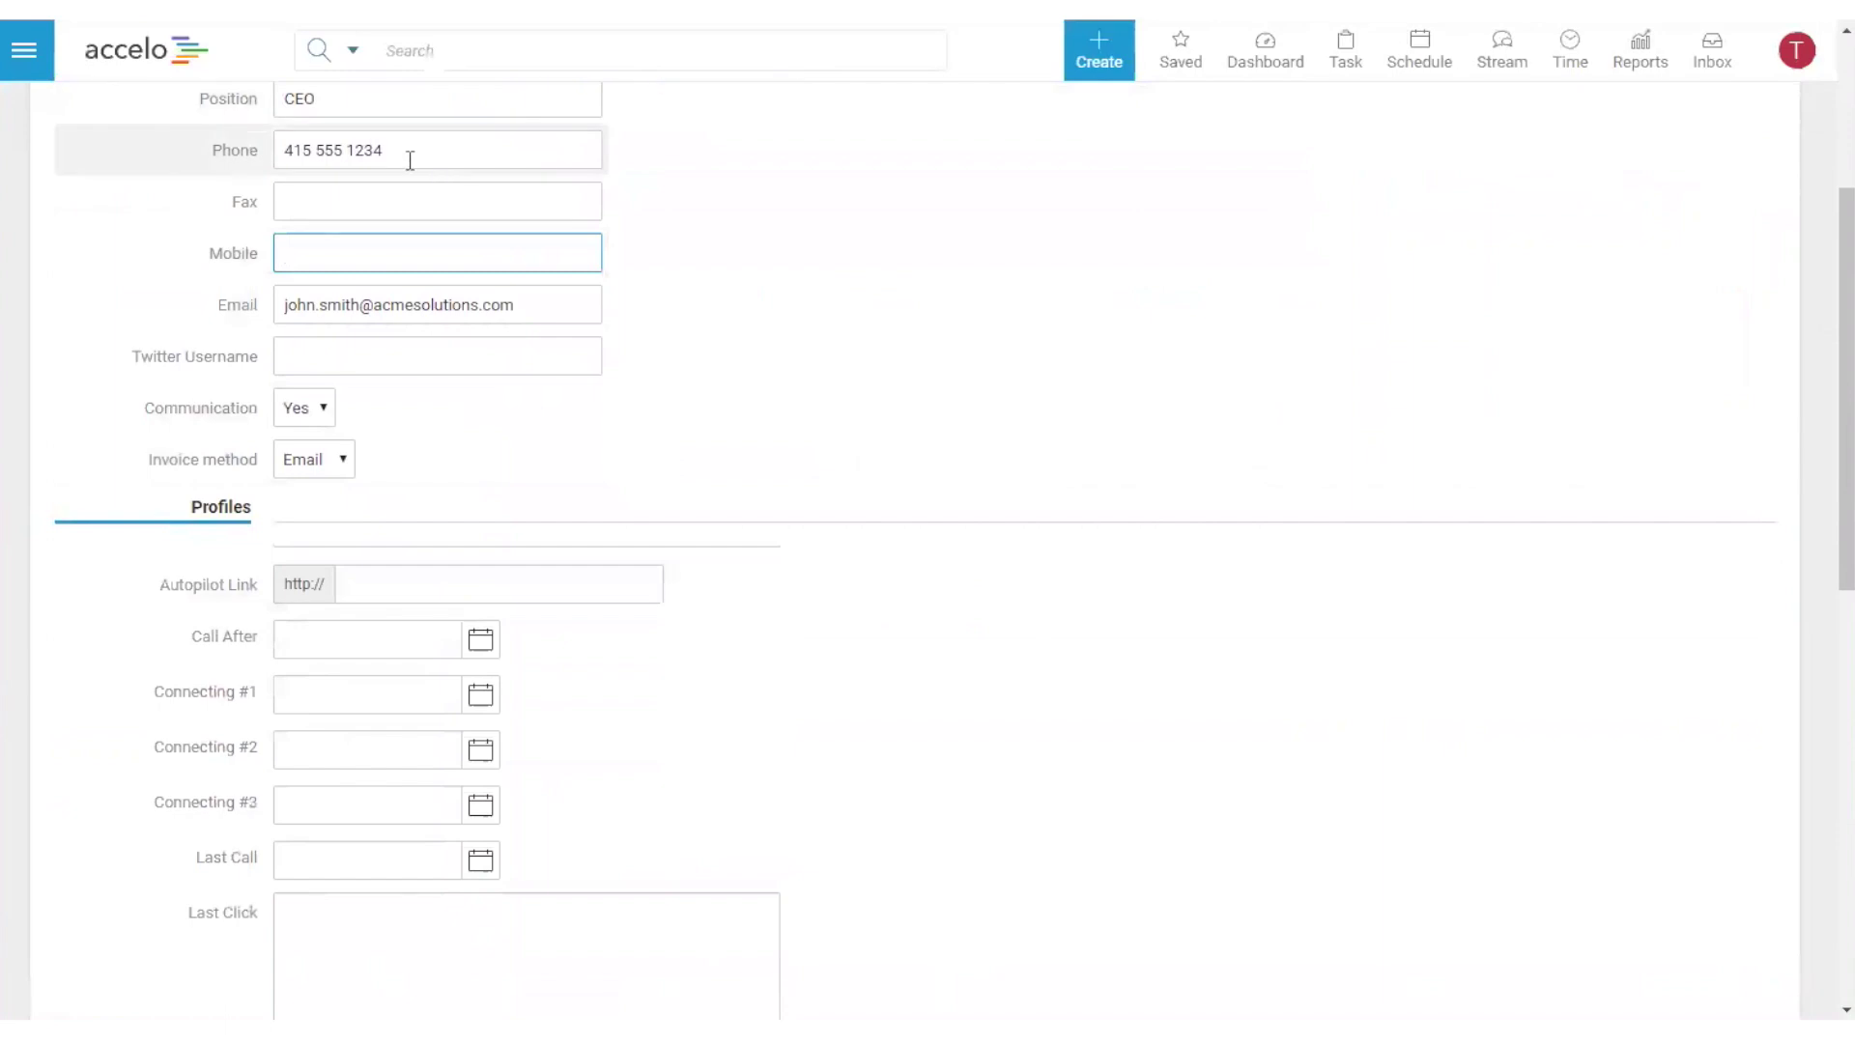
pyautogui.click(177, 149)
pyautogui.hotkey('ctrl', 'c')
pyautogui.click(380, 255)
pyautogui.hotkey('ctrl', 'v')
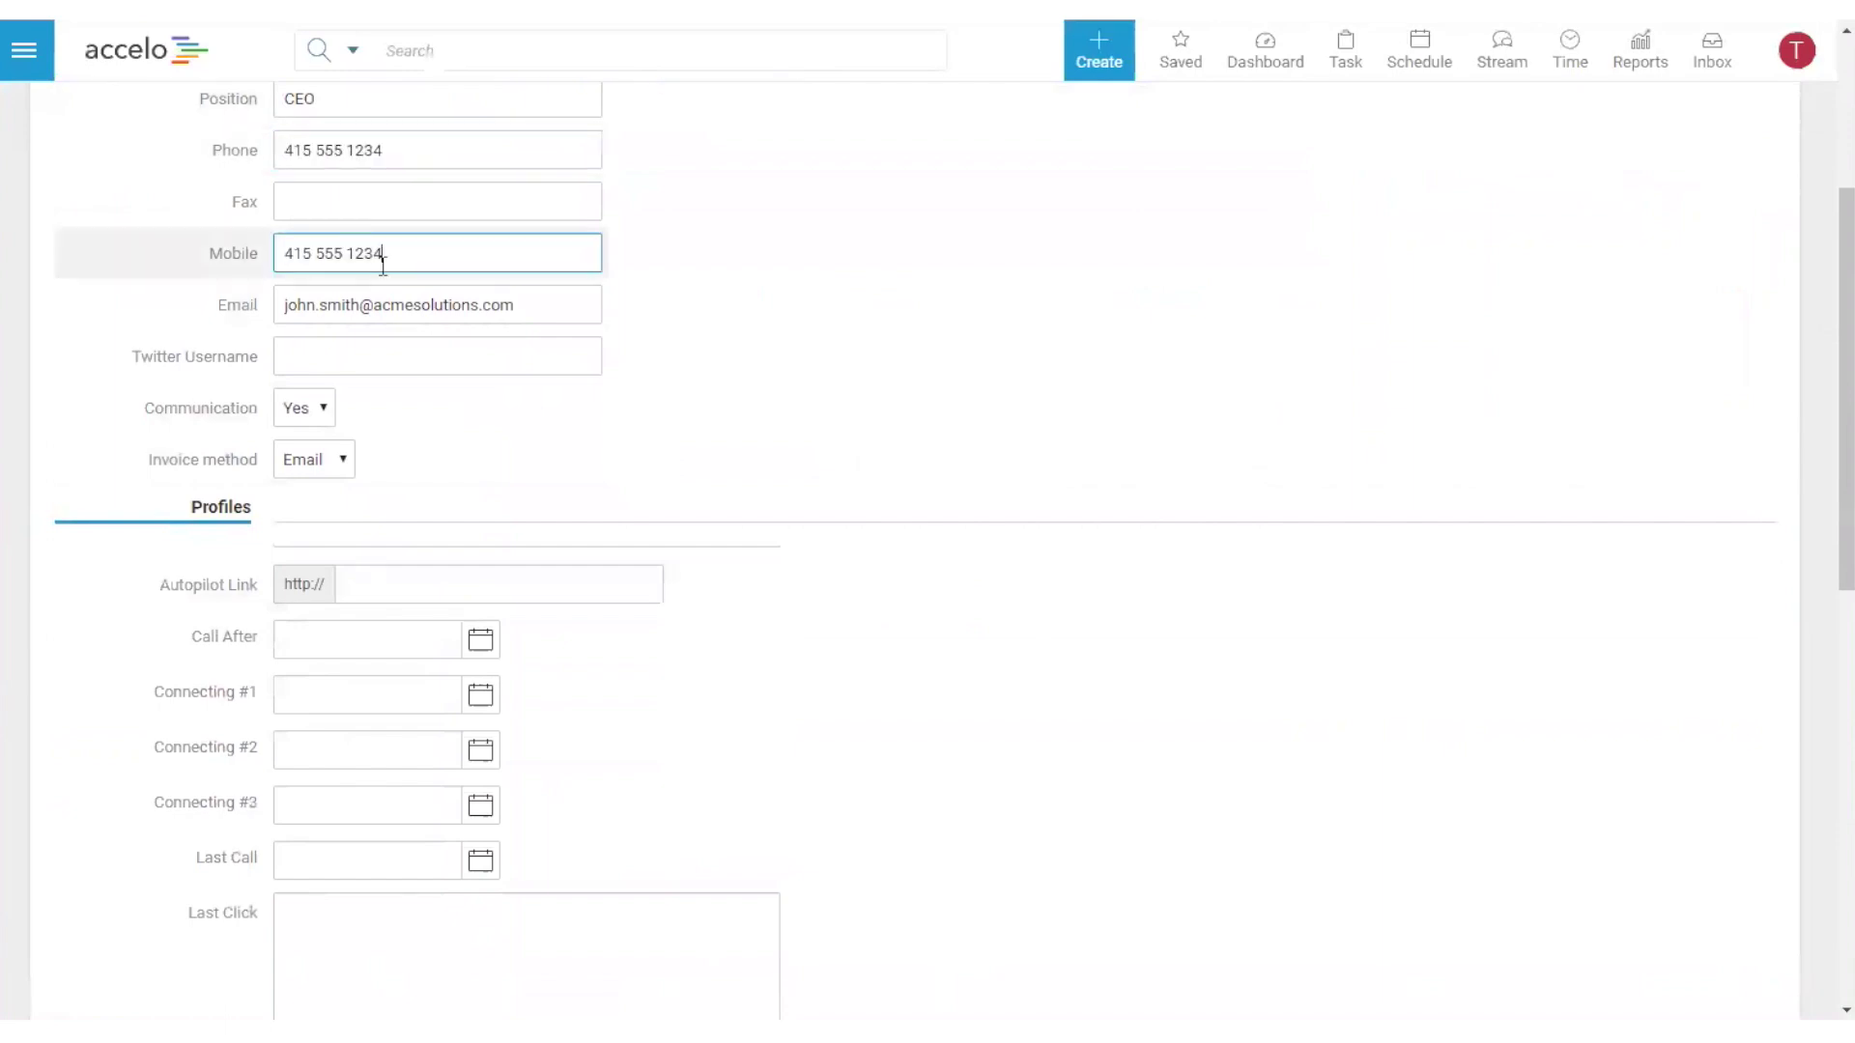
pyautogui.doubleClick(348, 255)
pyautogui.write('5678')
# - Set gender to Male and role to CEO/MD, then save the contact
pyautogui.scroll(-10, 985, 579)
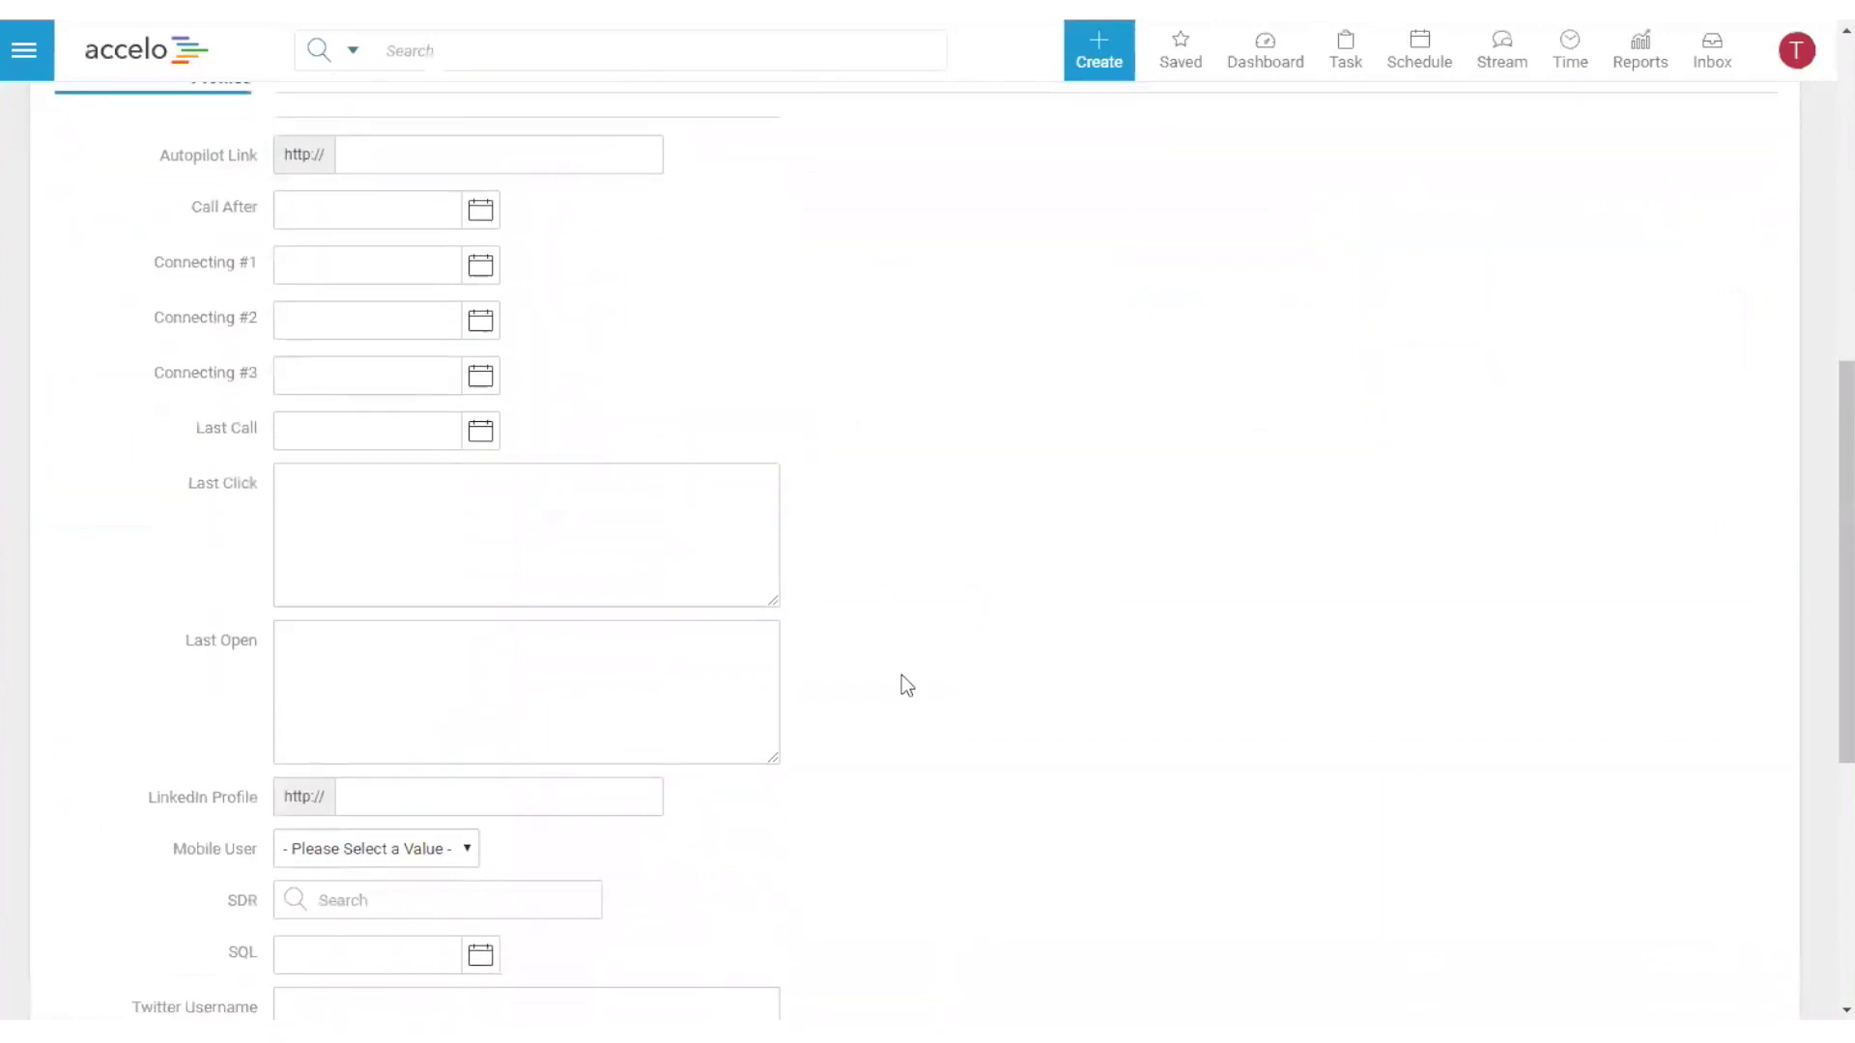
pyautogui.click(328, 625)
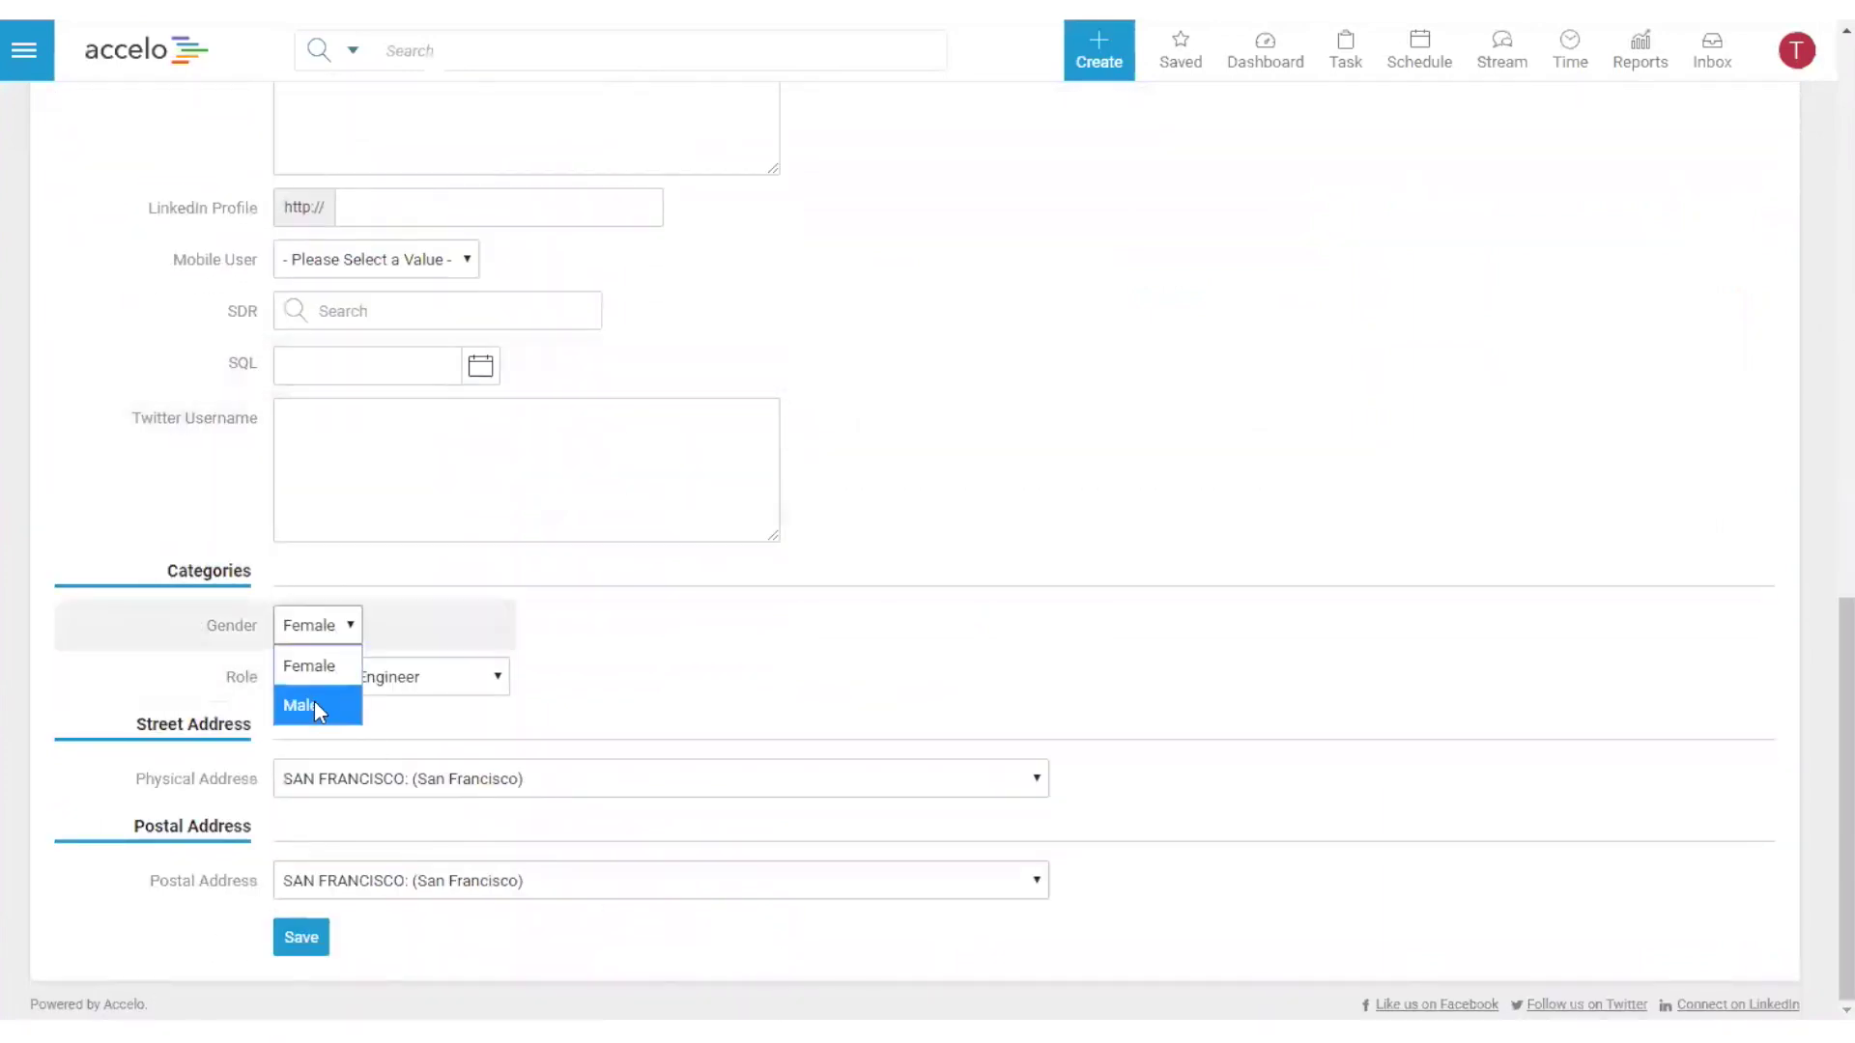
pyautogui.click(315, 704)
pyautogui.click(343, 678)
pyautogui.click(363, 796)
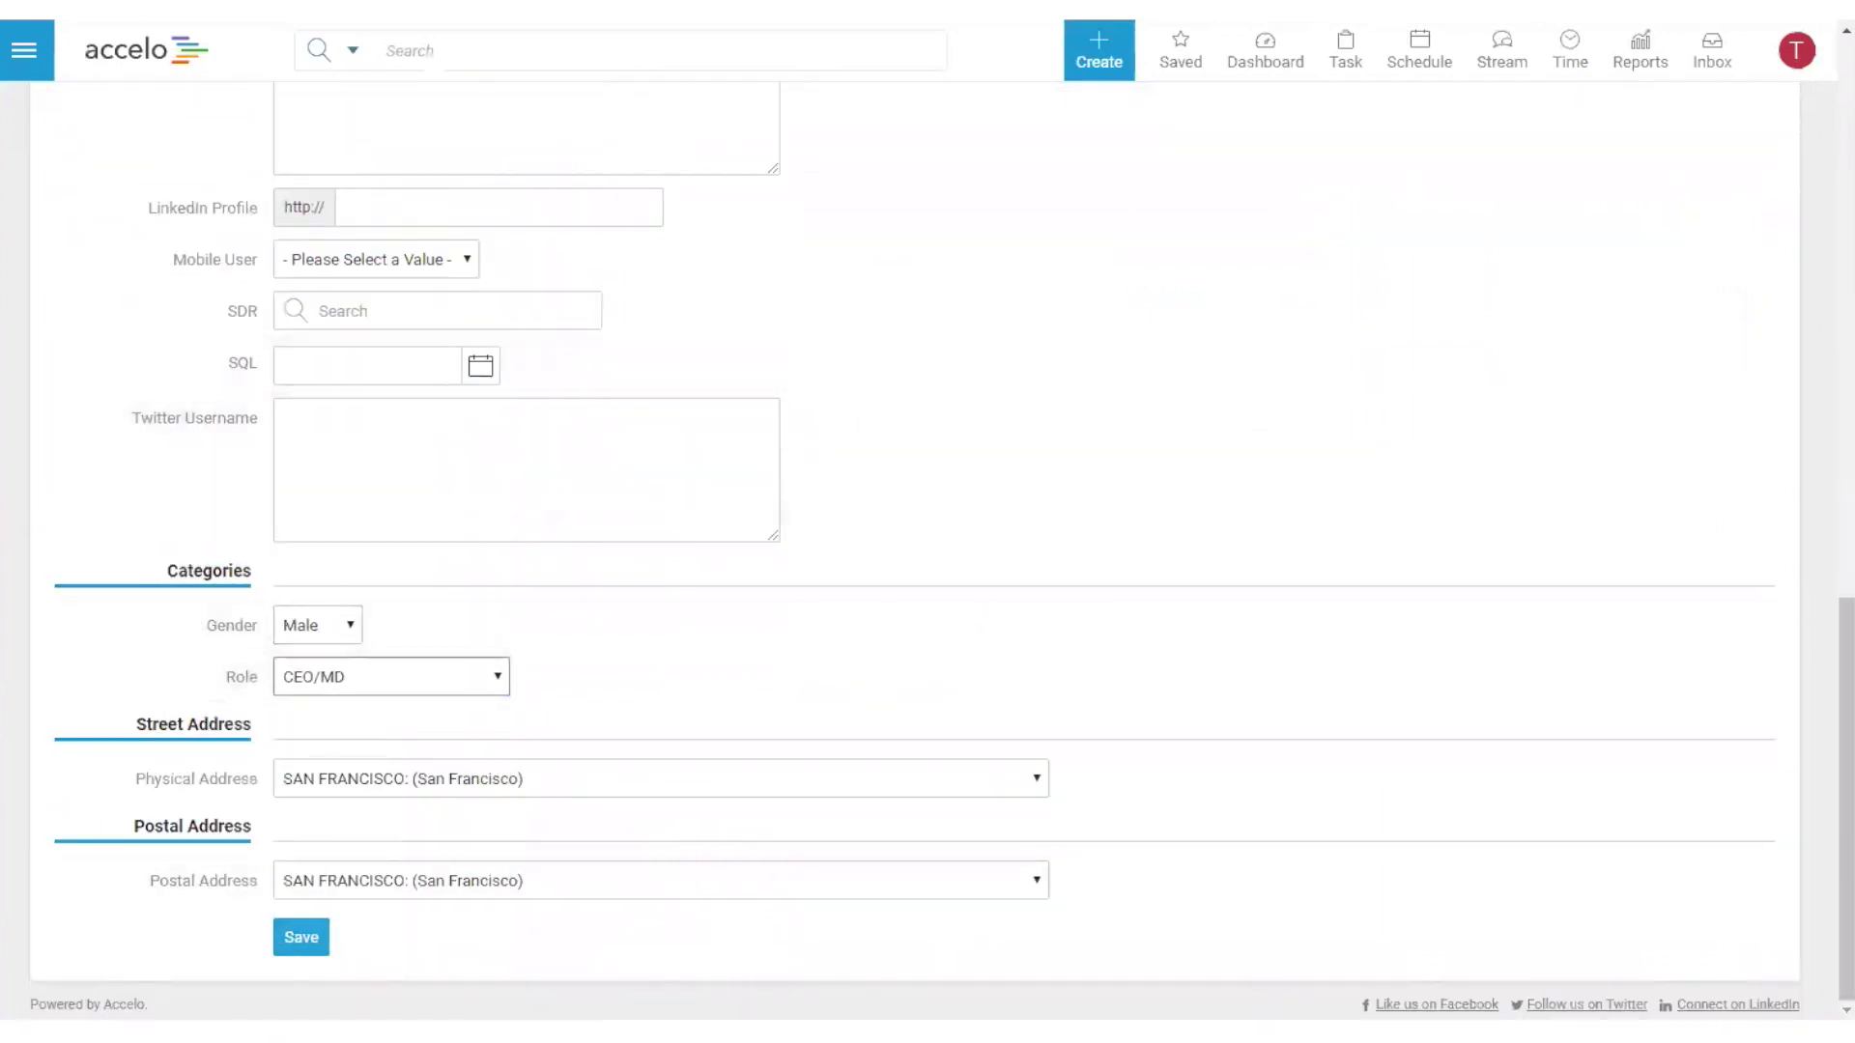
pyautogui.click(317, 935)
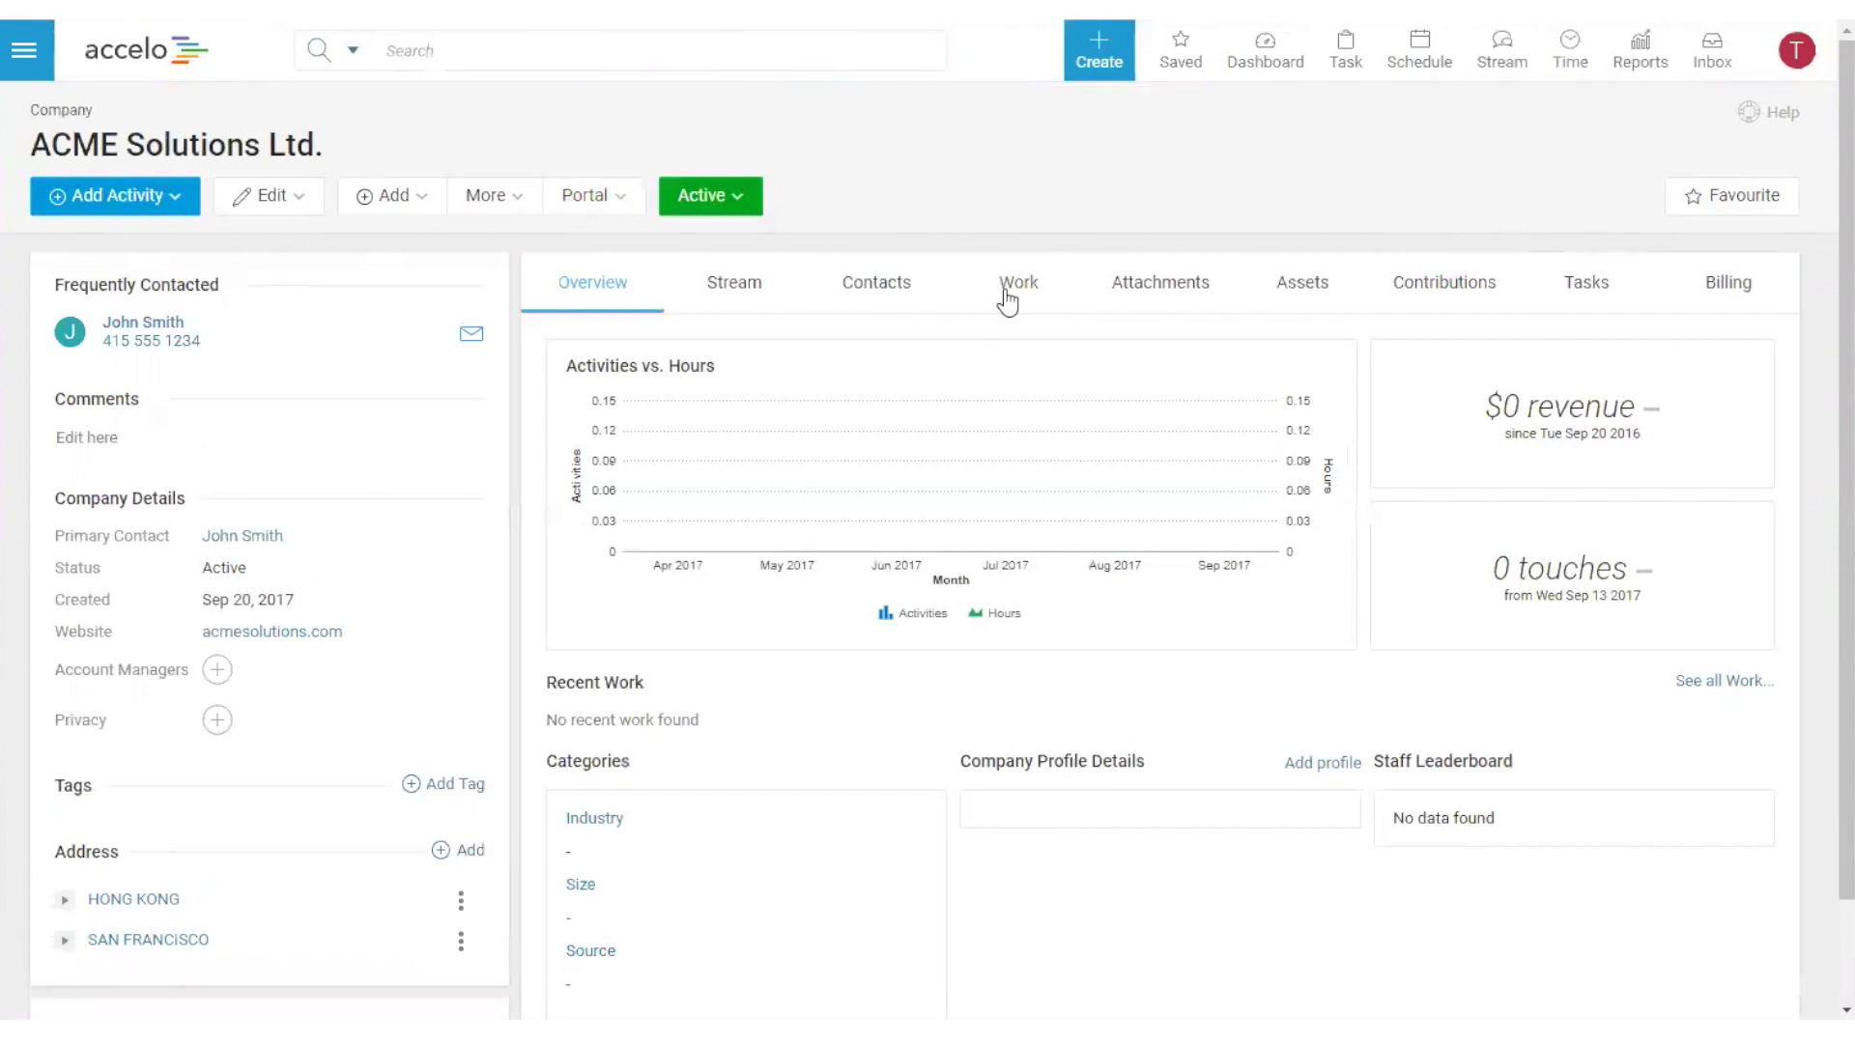
# - Add a new ACME Solutions Ltd. contact with first and last name, title Ms, position Ops Director and phone number
pyautogui.click(863, 304)
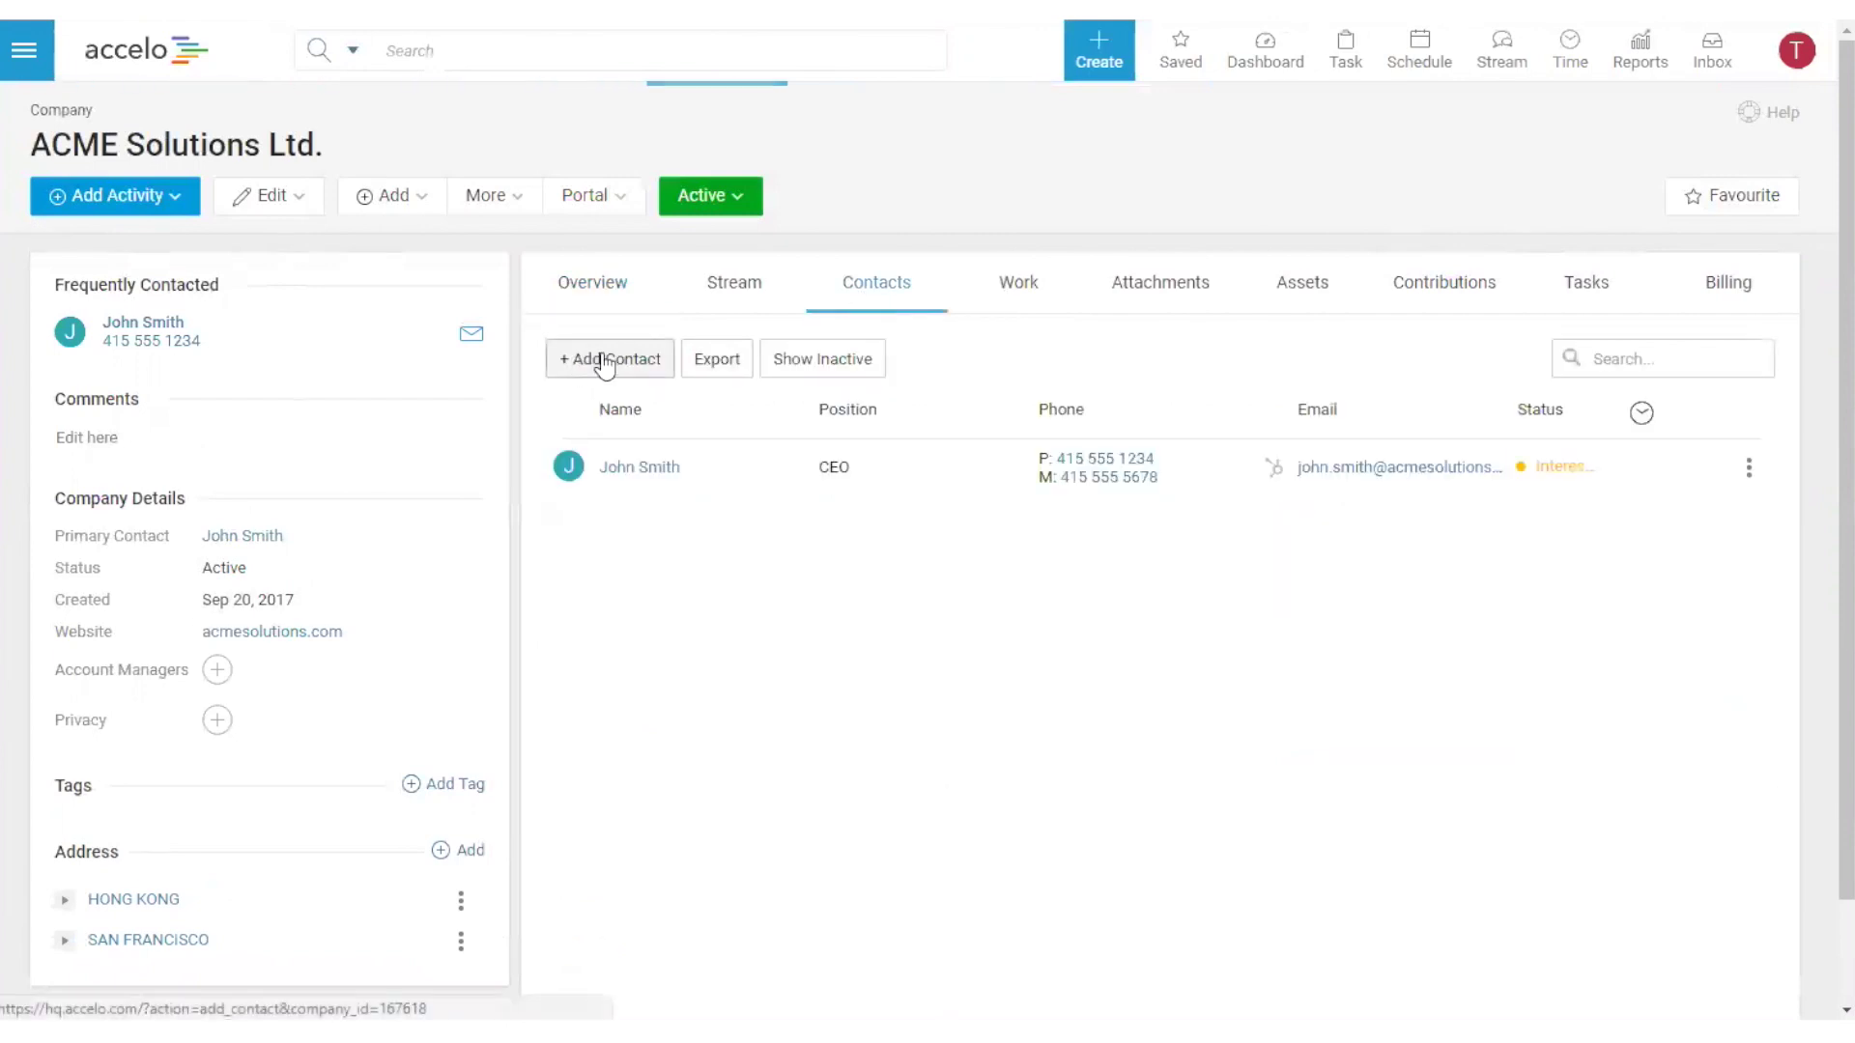
pyautogui.click(604, 365)
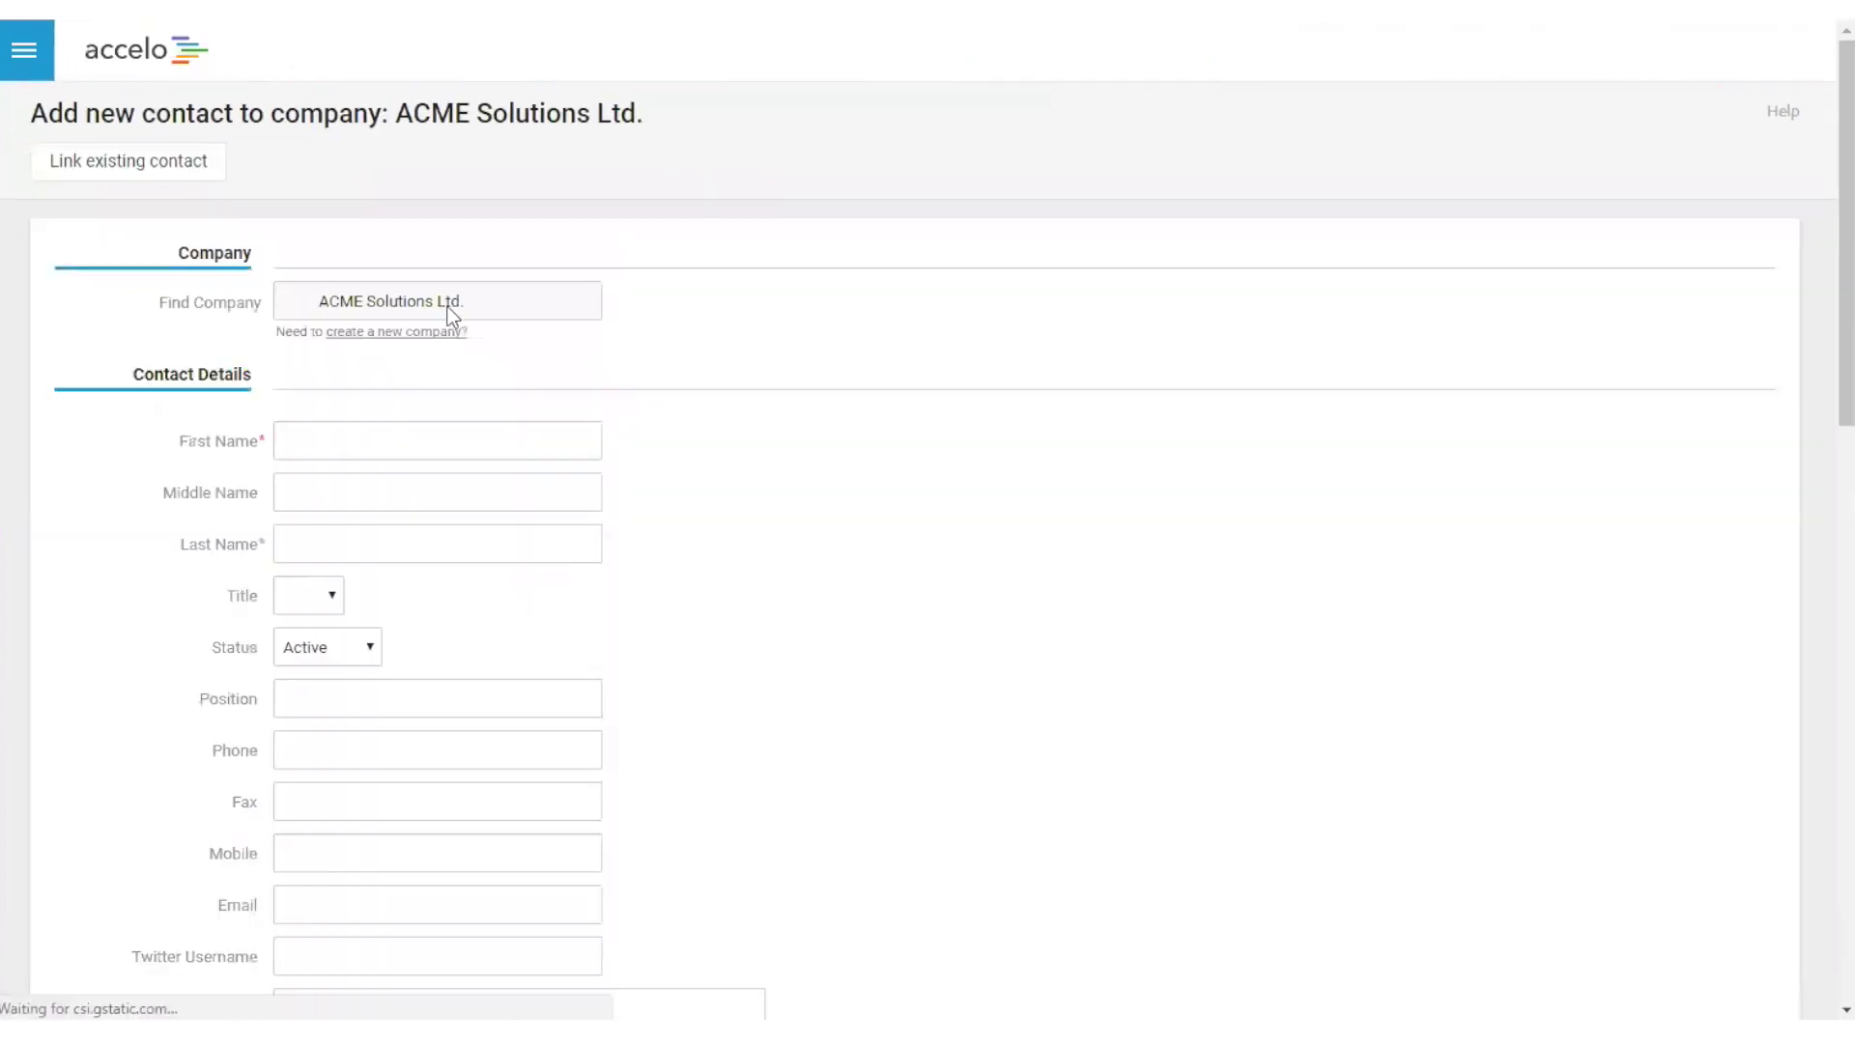
pyautogui.click(452, 436)
pyautogui.press('Tab')
pyautogui.press('Tab')
pyautogui.press('Tab')
pyautogui.write('mrsms')
pyautogui.press('Tab')
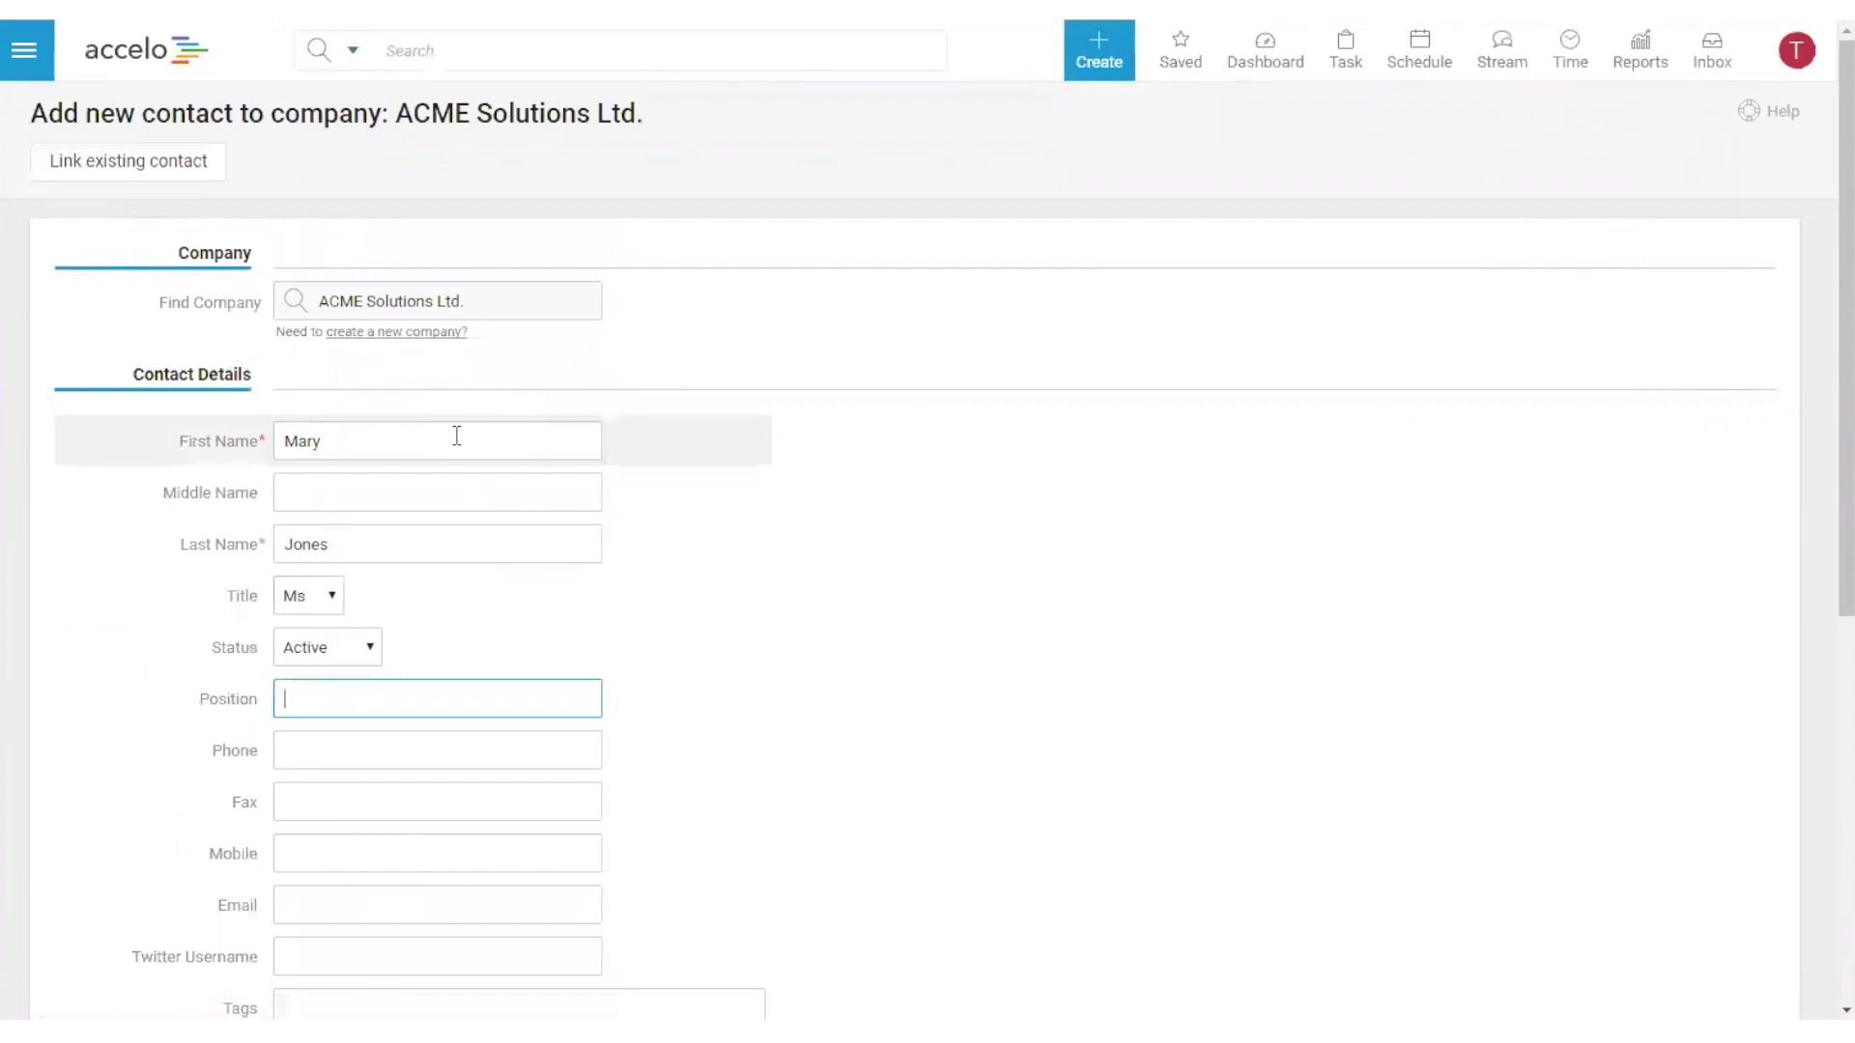
pyautogui.write('Ops Director')
pyautogui.press('Tab')
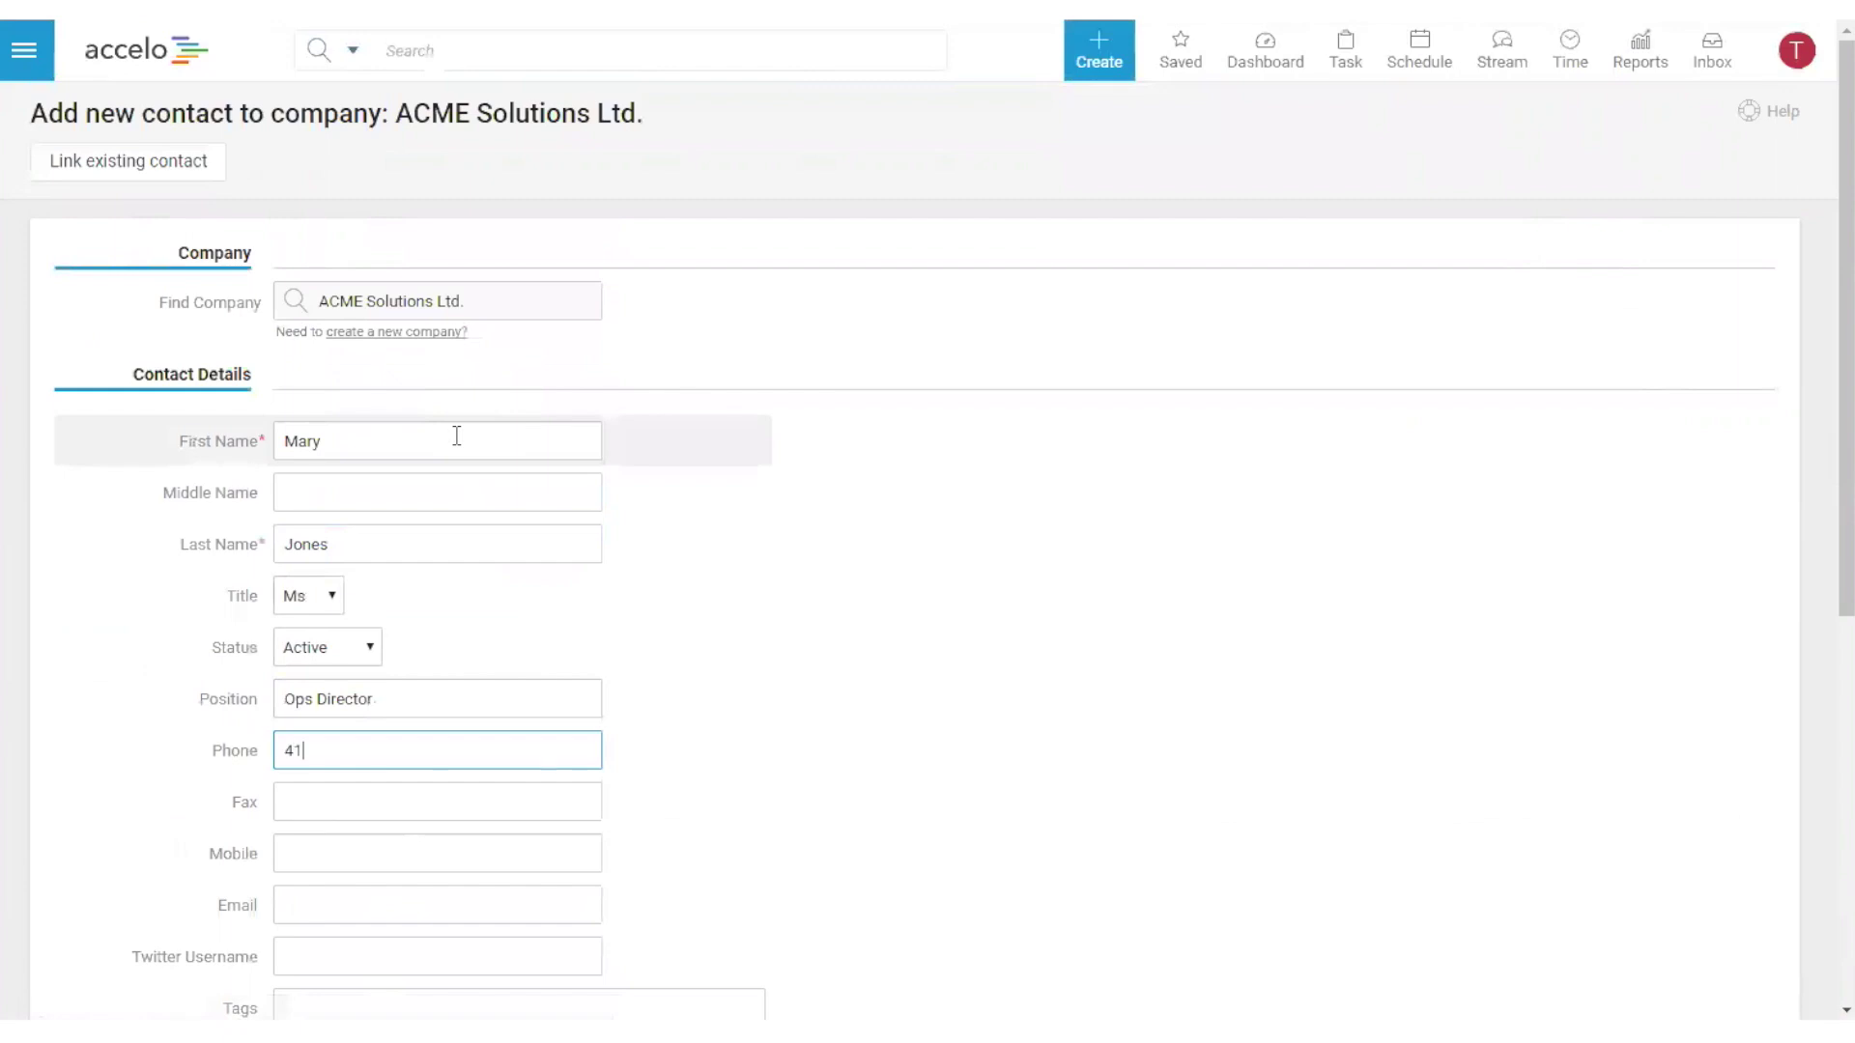
# - Fill in the new contact's e-mail address
pyautogui.scroll(-6, 775, 676)
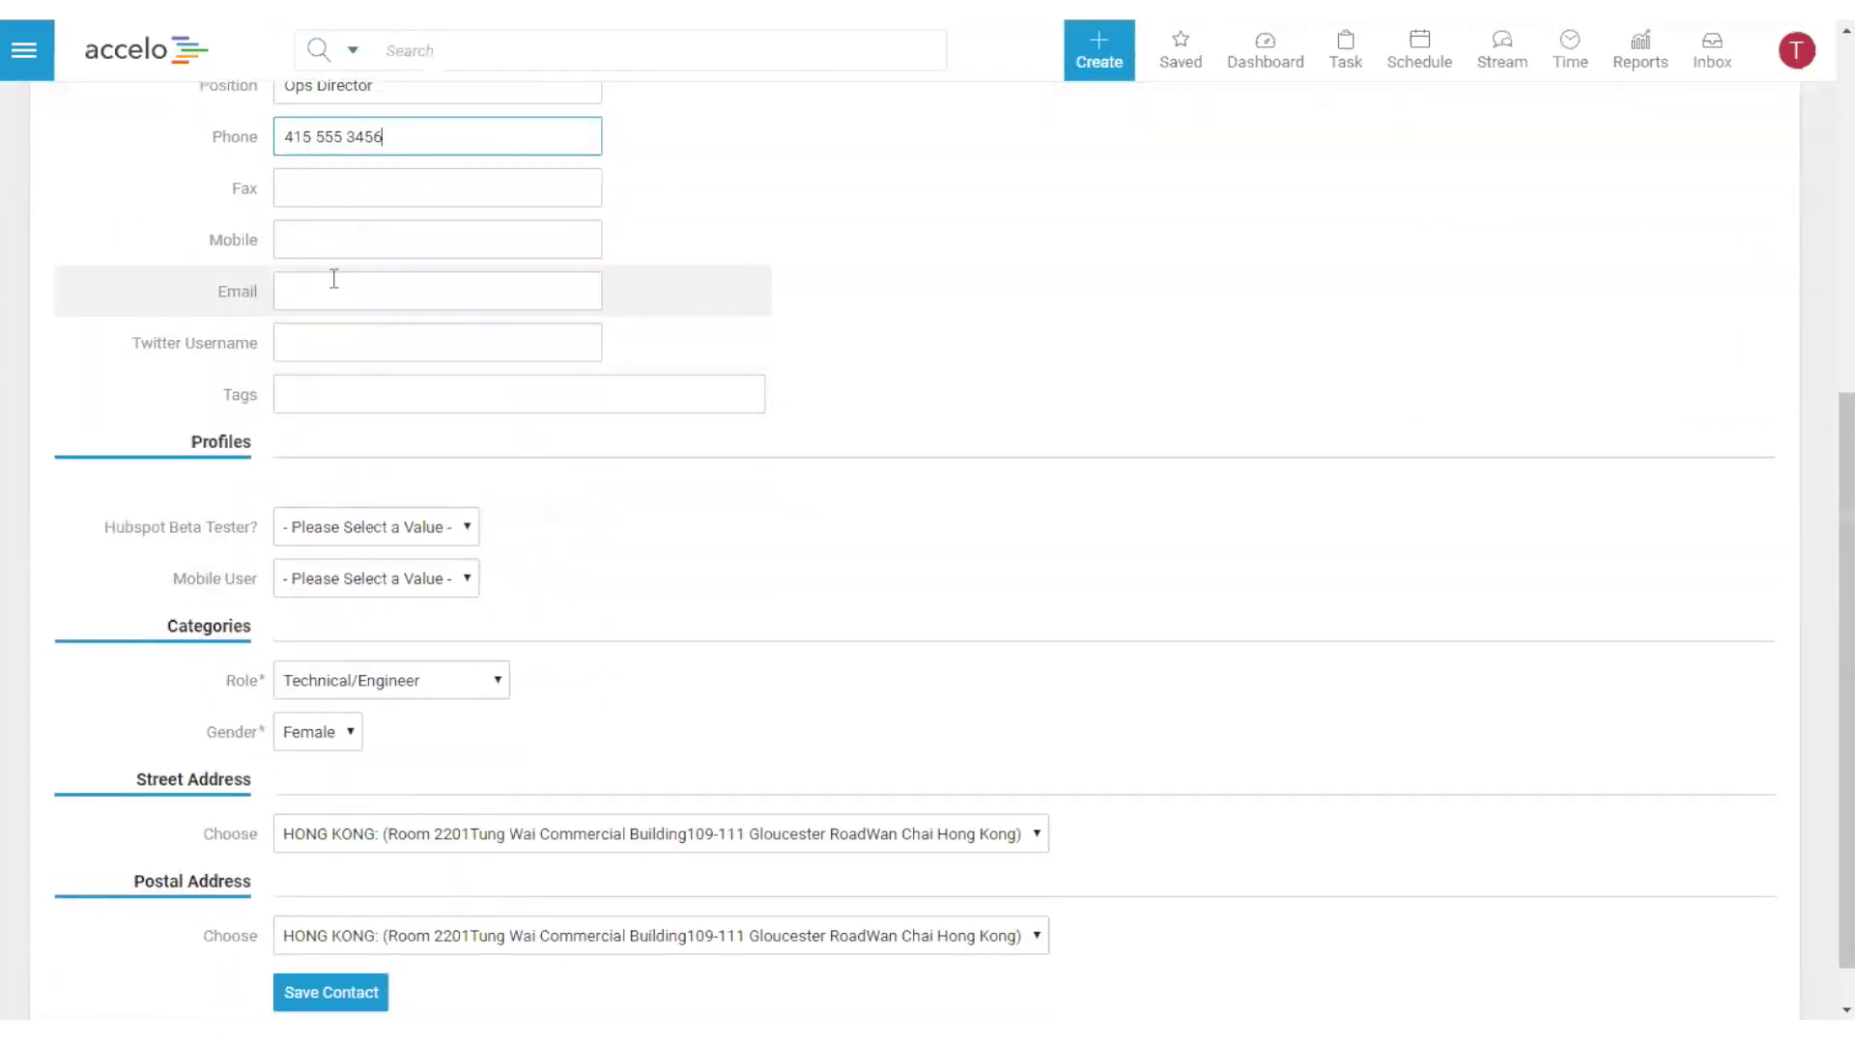
pyautogui.click(392, 299)
pyautogui.write('smary')
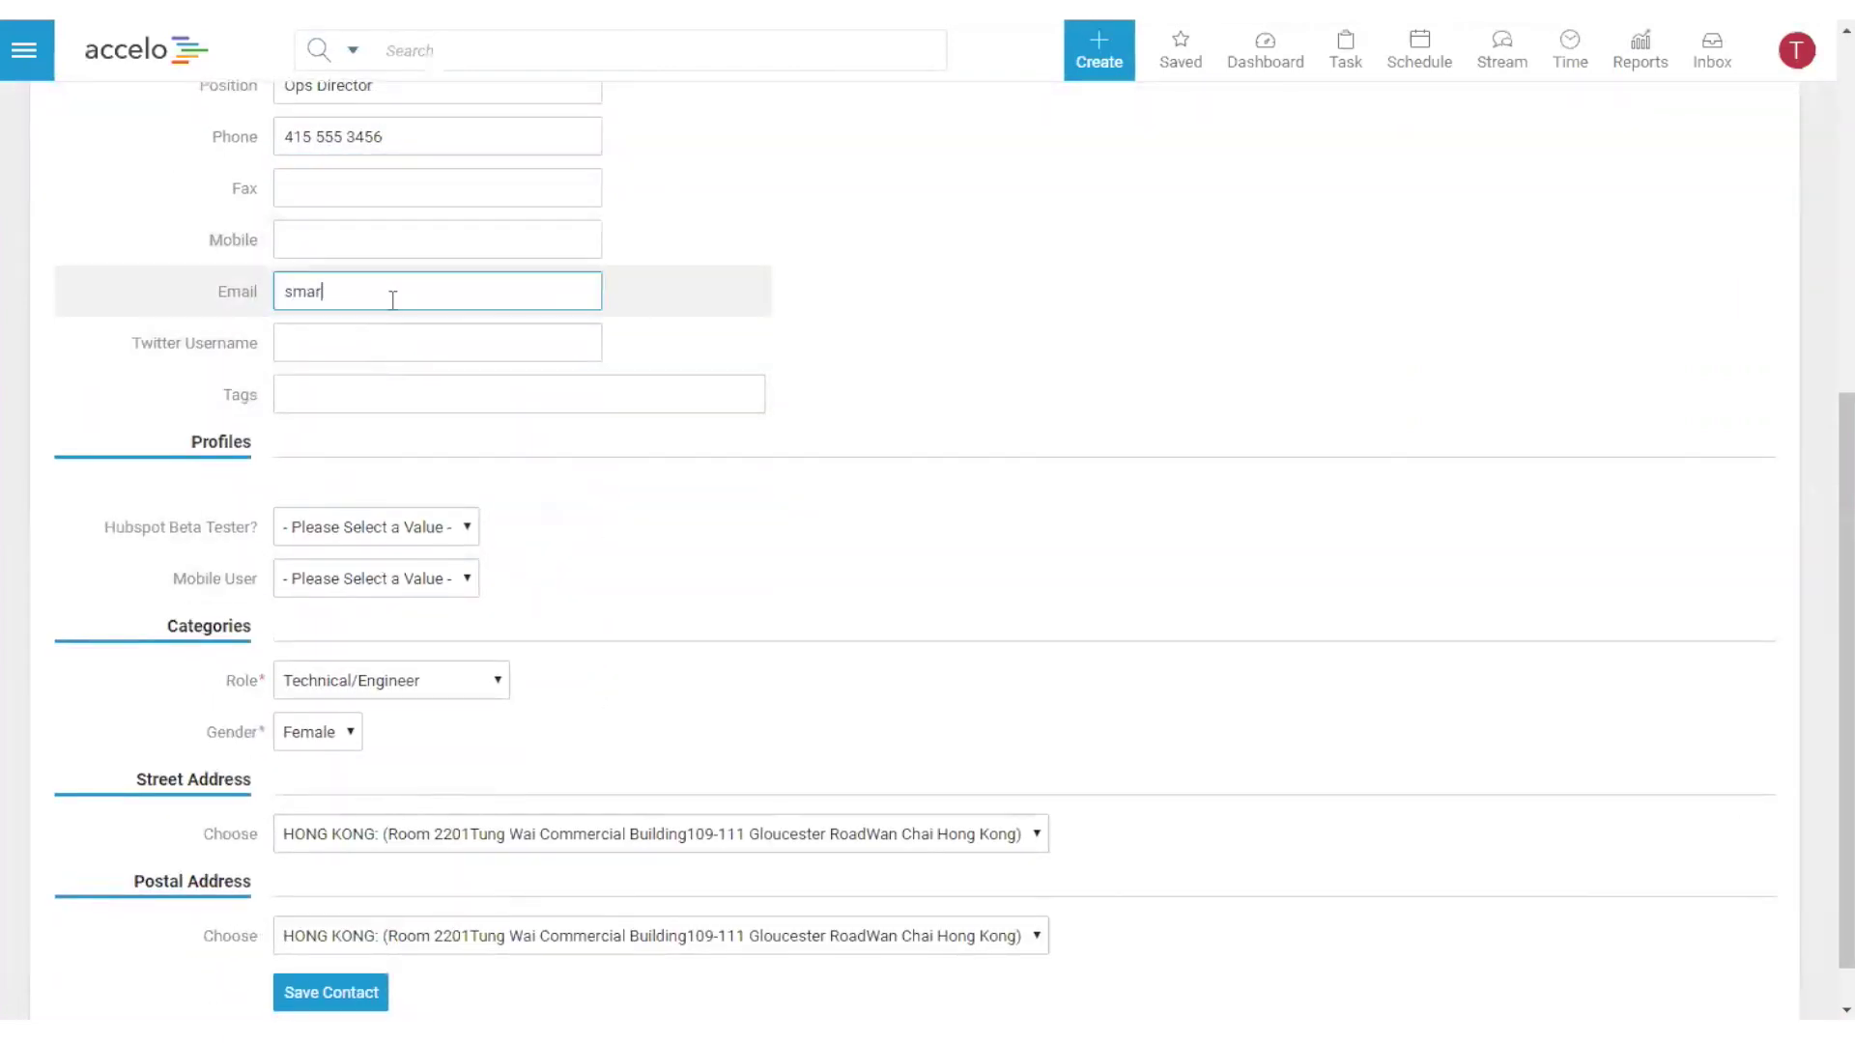
pyautogui.press('BackSpace')
pyautogui.press('BackSpace')
pyautogui.press('BackSpace')
pyautogui.press('BackSpace')
pyautogui.press('BackSpace')
pyautogui.write('mary.')
pyautogui.scroll(6, 393, 300)
pyautogui.scroll(-5, 684, 570)
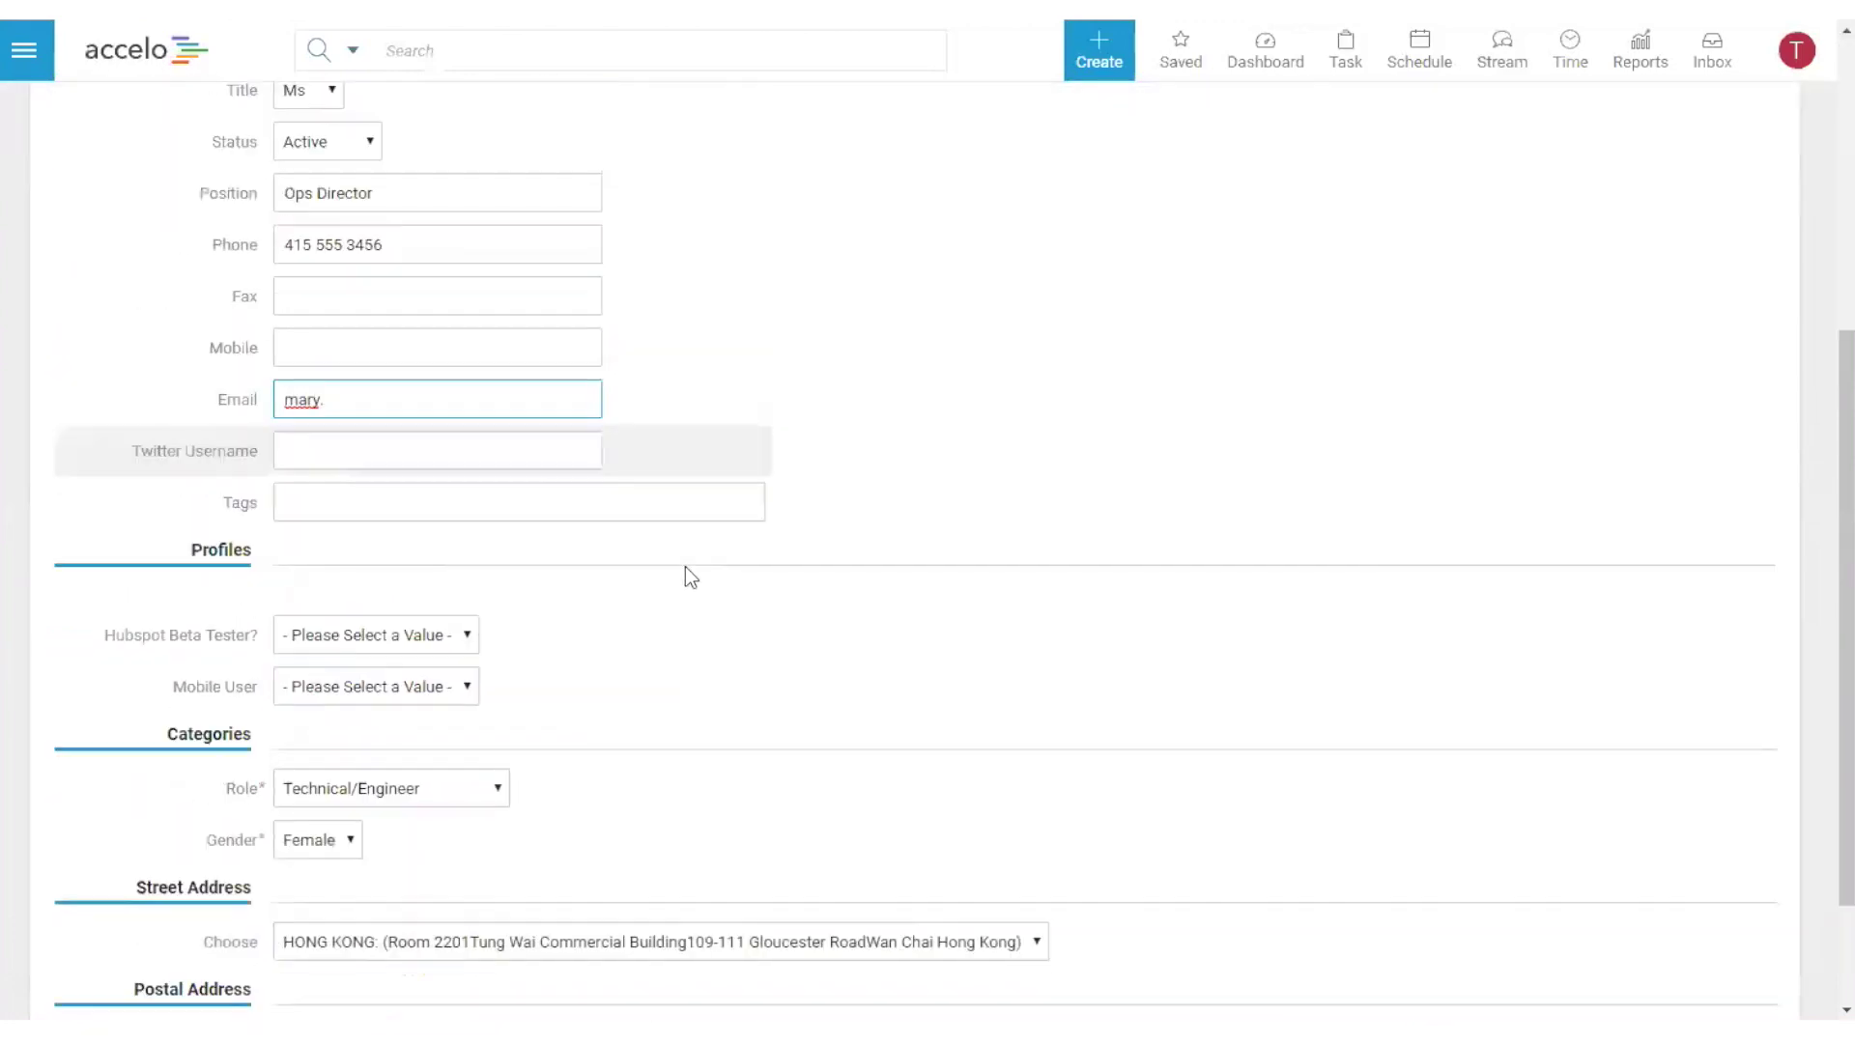
pyautogui.scroll(-2, 686, 566)
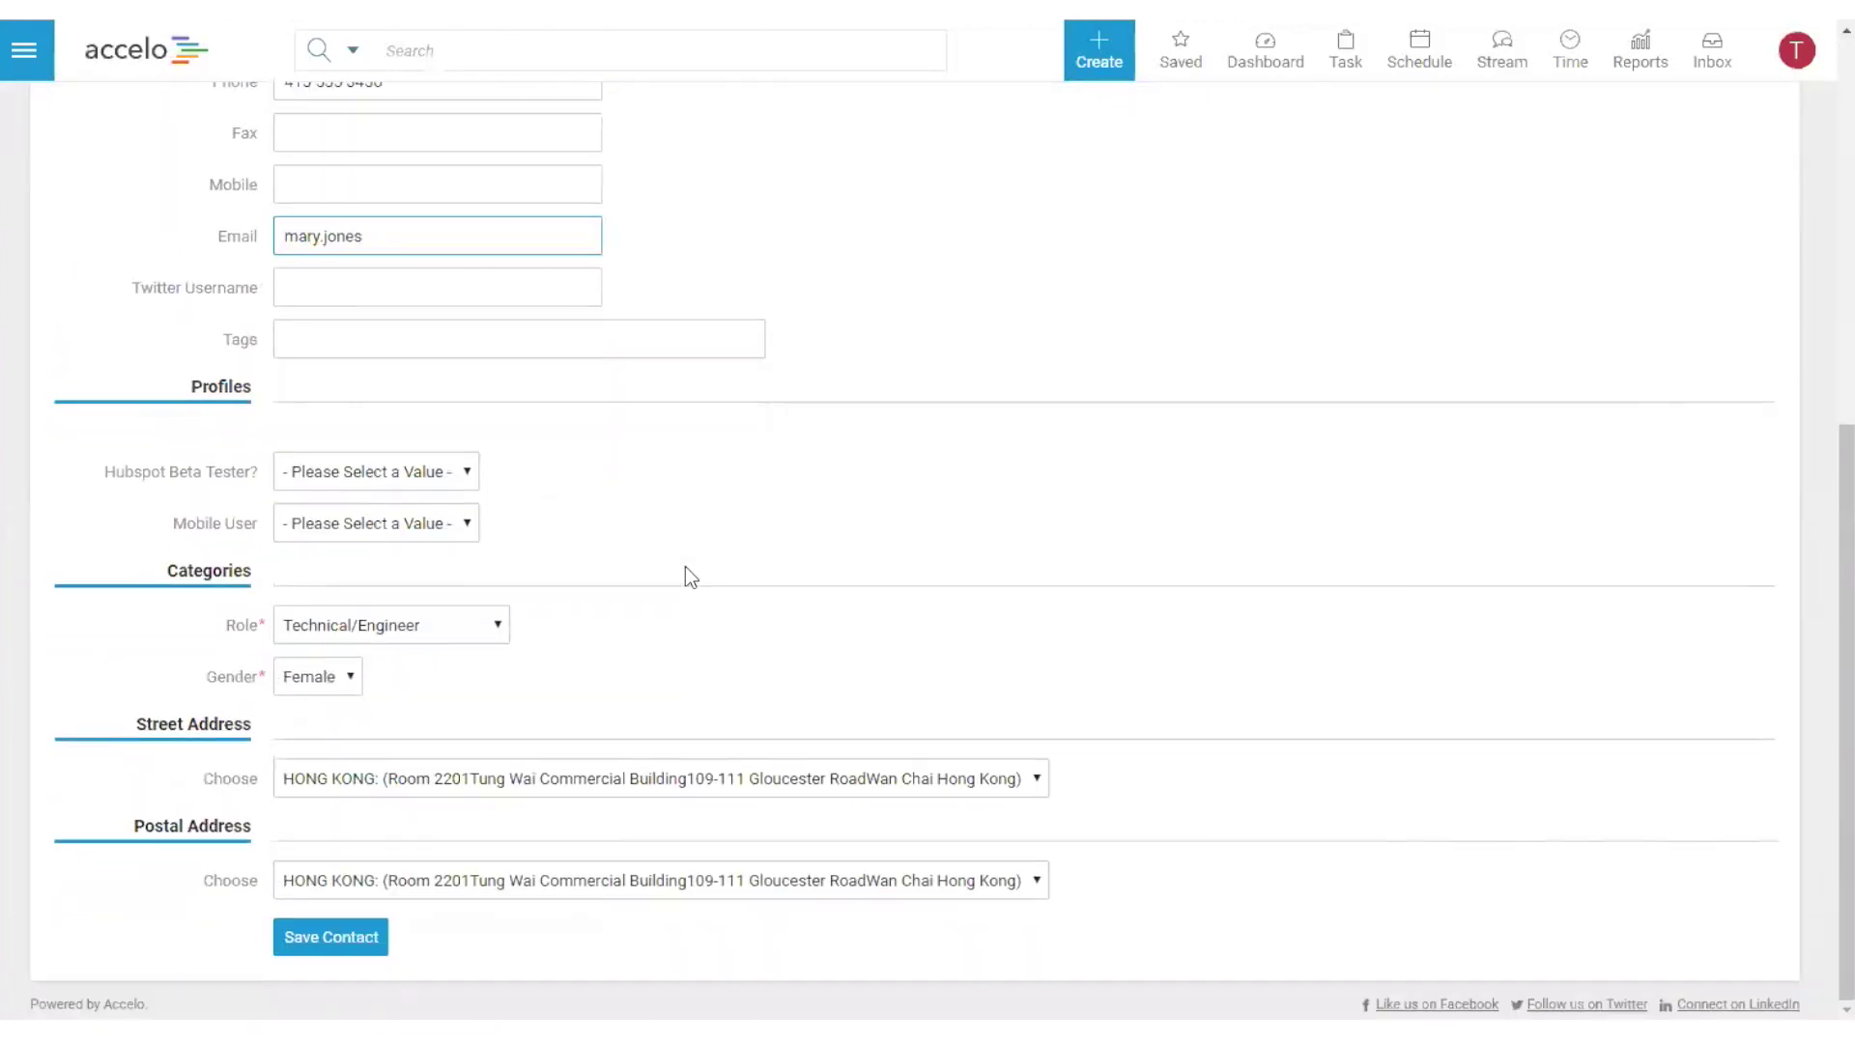
pyautogui.press('Right')
pyautogui.press('Right')
pyautogui.press('Right')
pyautogui.press('Right')
pyautogui.press('Right')
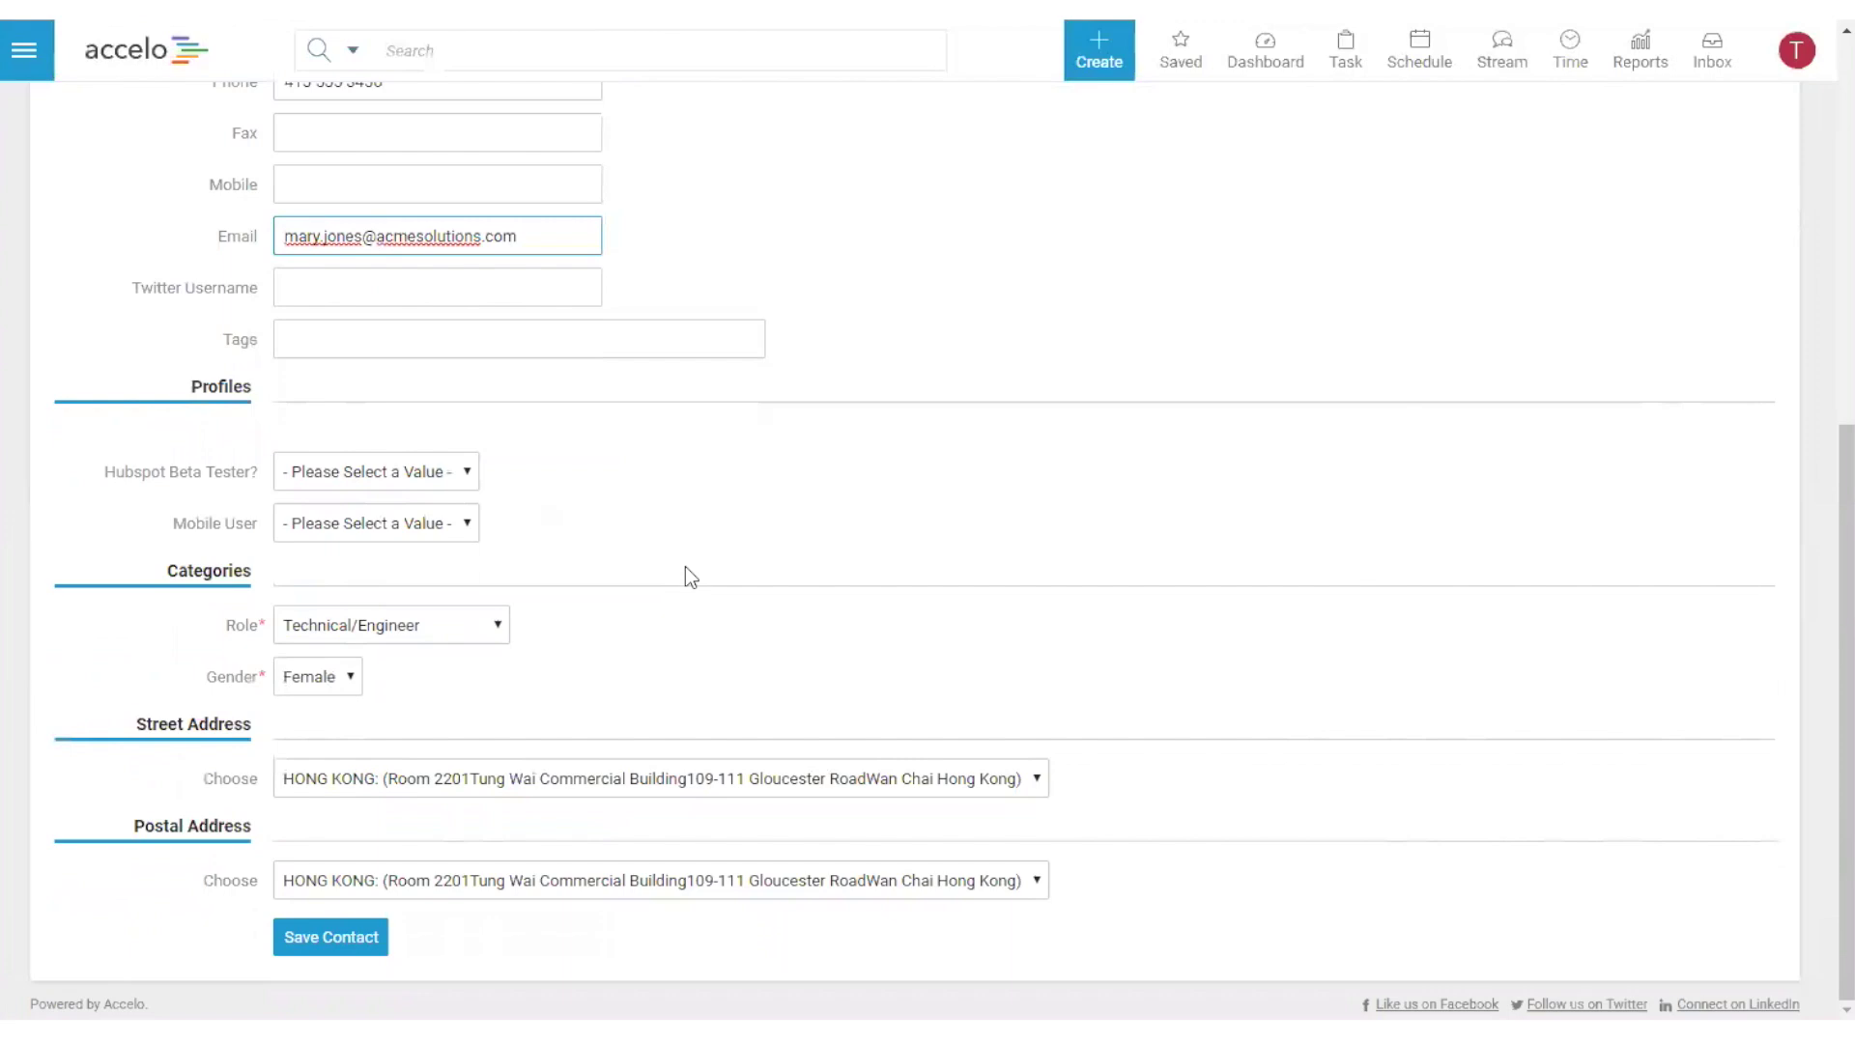
# - Set the contact's role to CEO/MD and save the contact
pyautogui.click(364, 625)
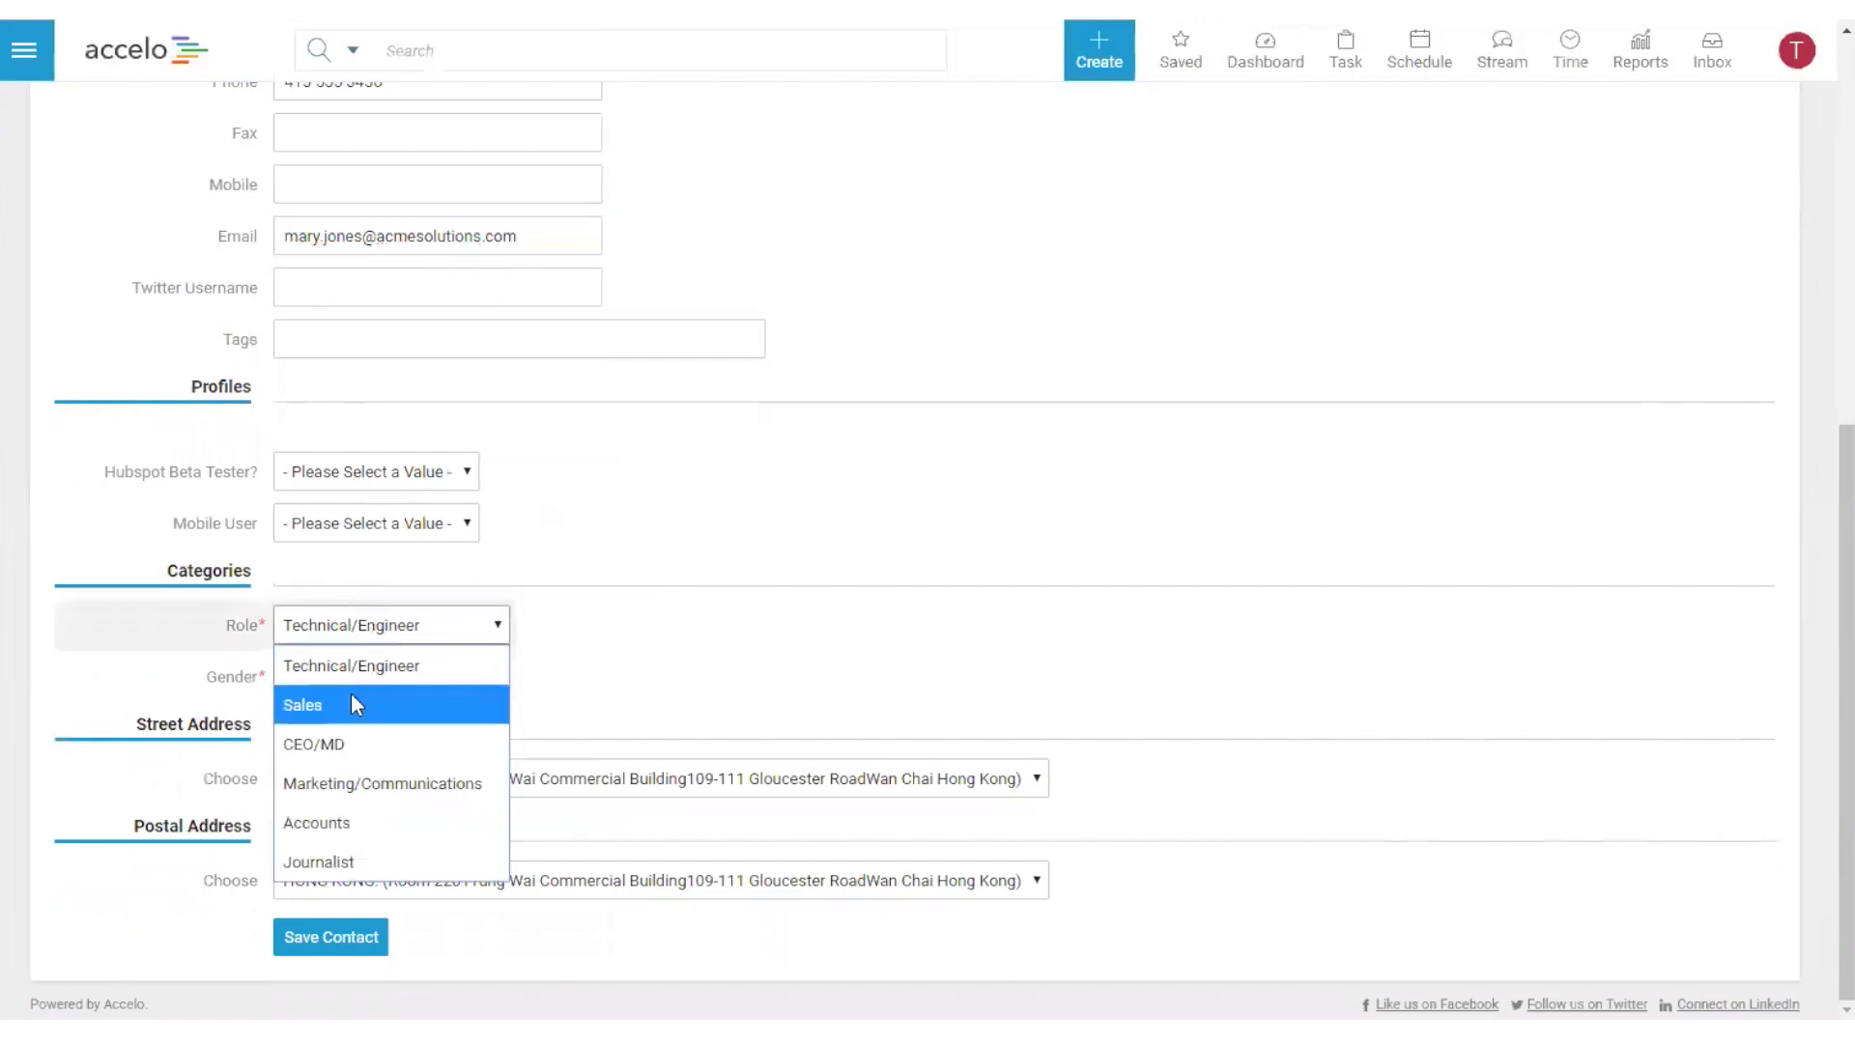
pyautogui.click(363, 753)
pyautogui.click(335, 946)
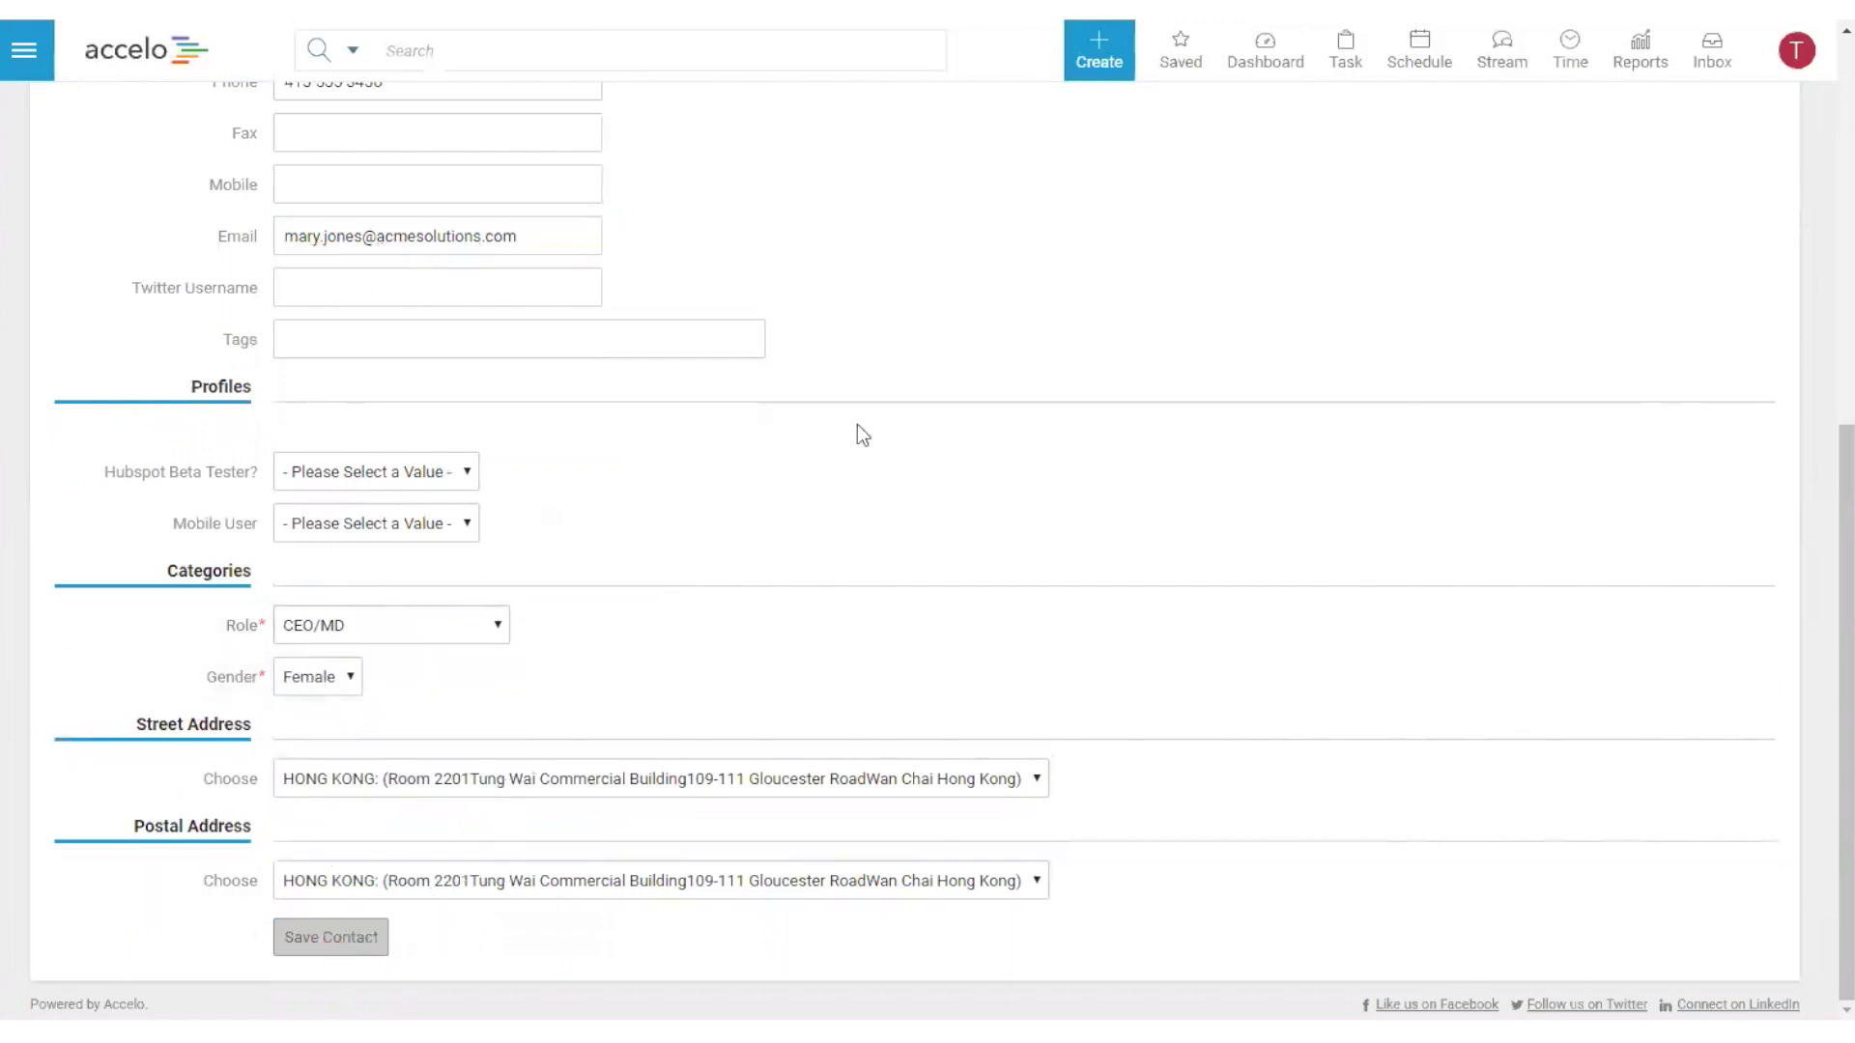
pyautogui.scroll(1, 763, 254)
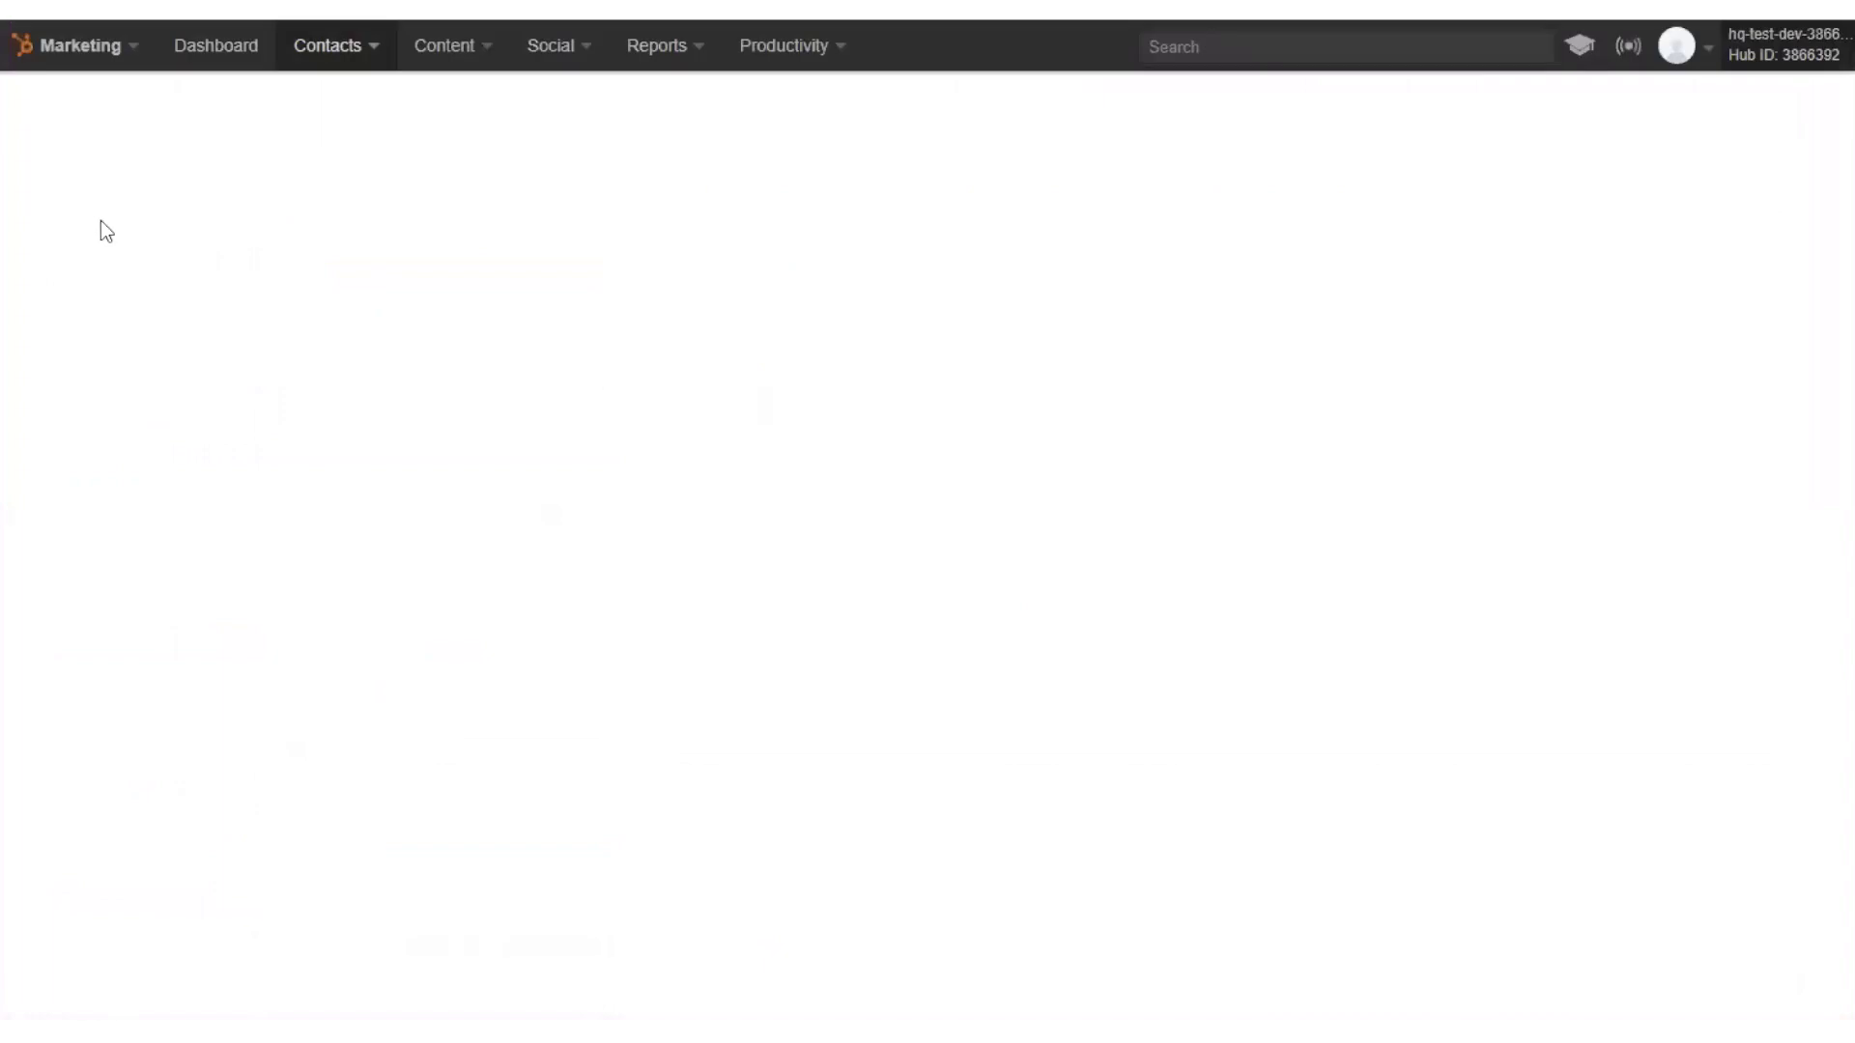
# - Scroll ACME's HubSpot record down to its contacts and open the CEO contact's record
pyautogui.scroll(-10, 100, 444)
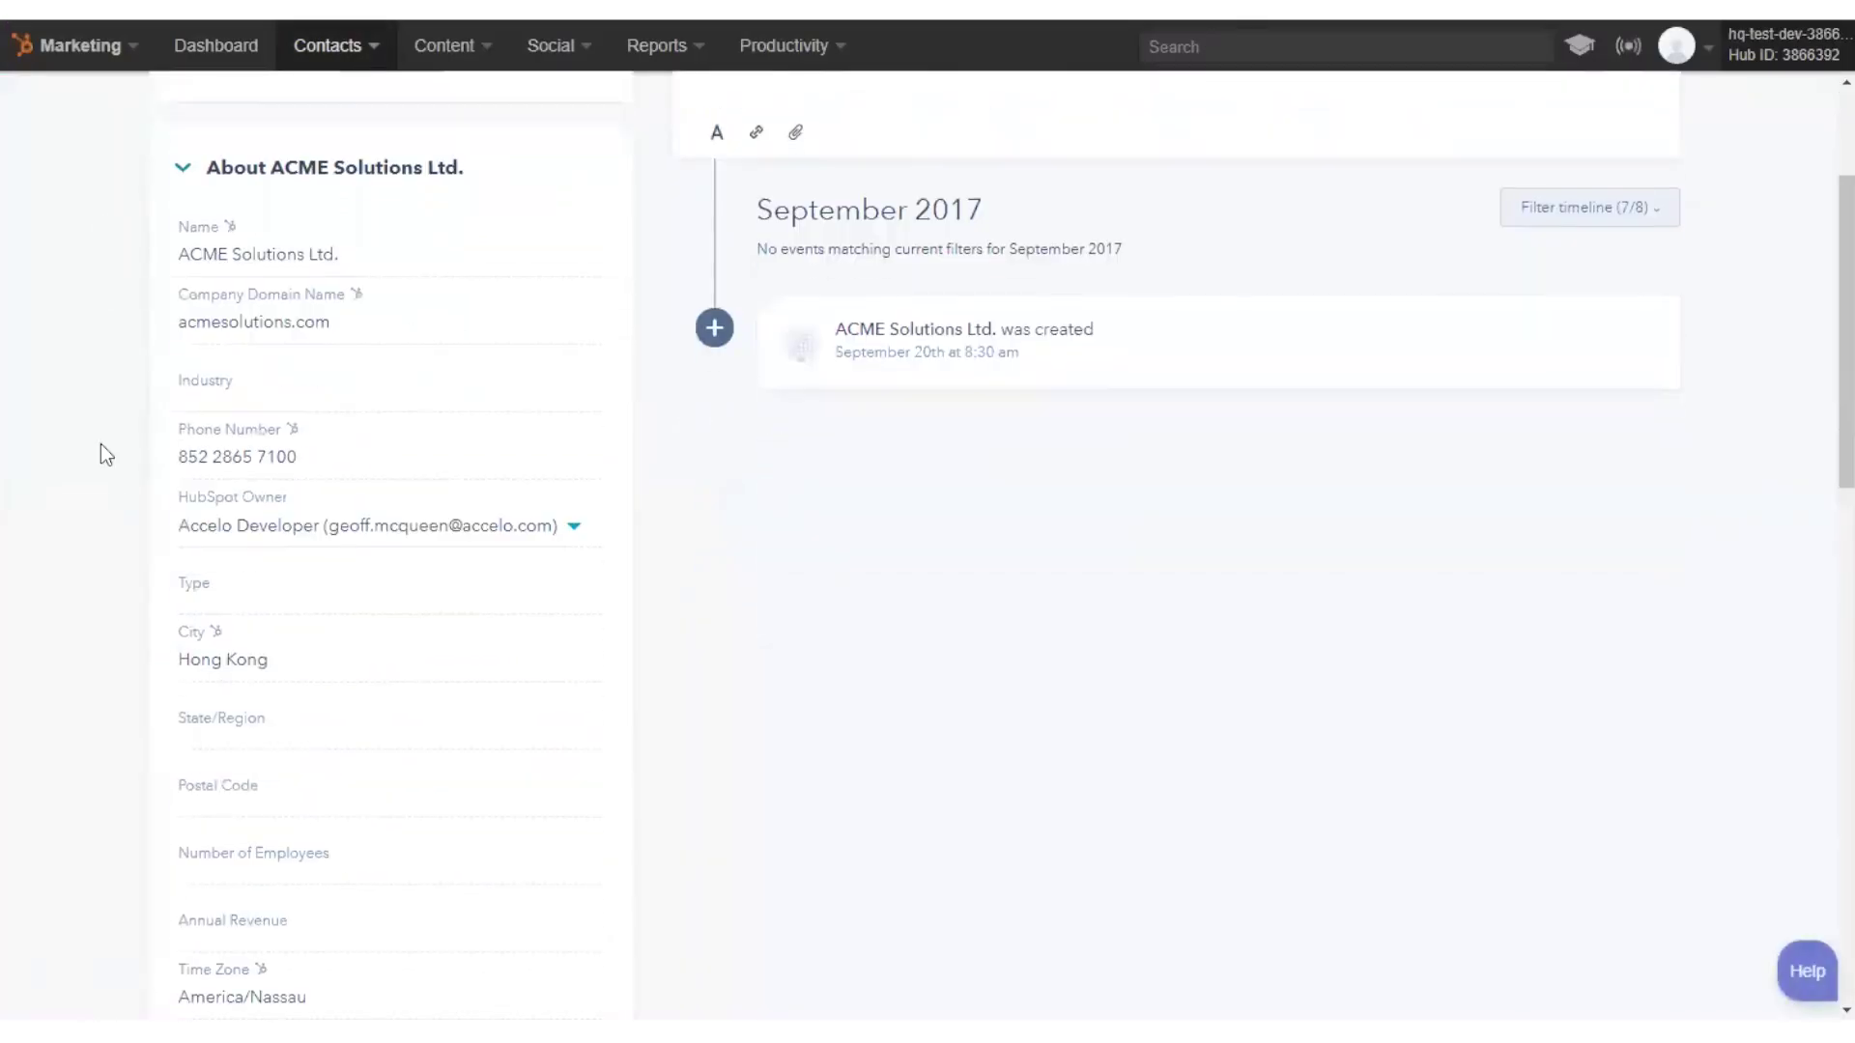
pyautogui.scroll(-8, 101, 455)
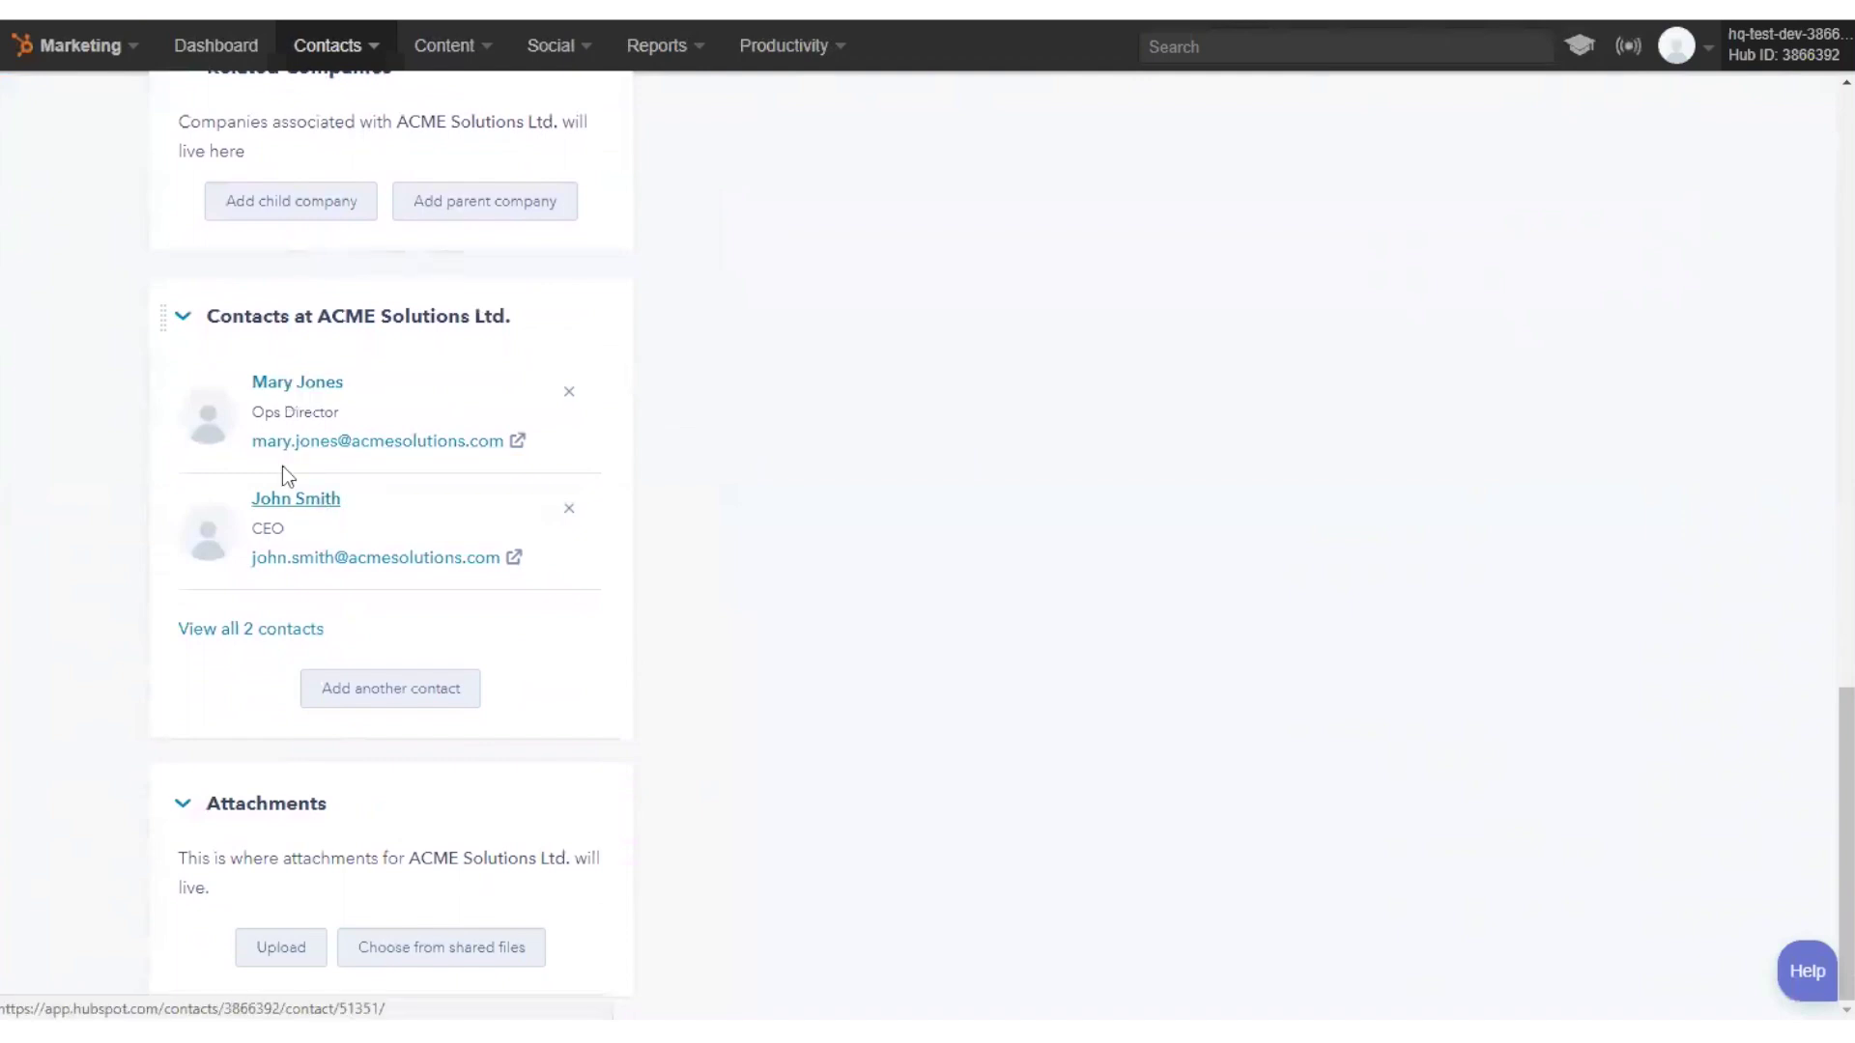
pyautogui.click(291, 387)
pyautogui.click(329, 494)
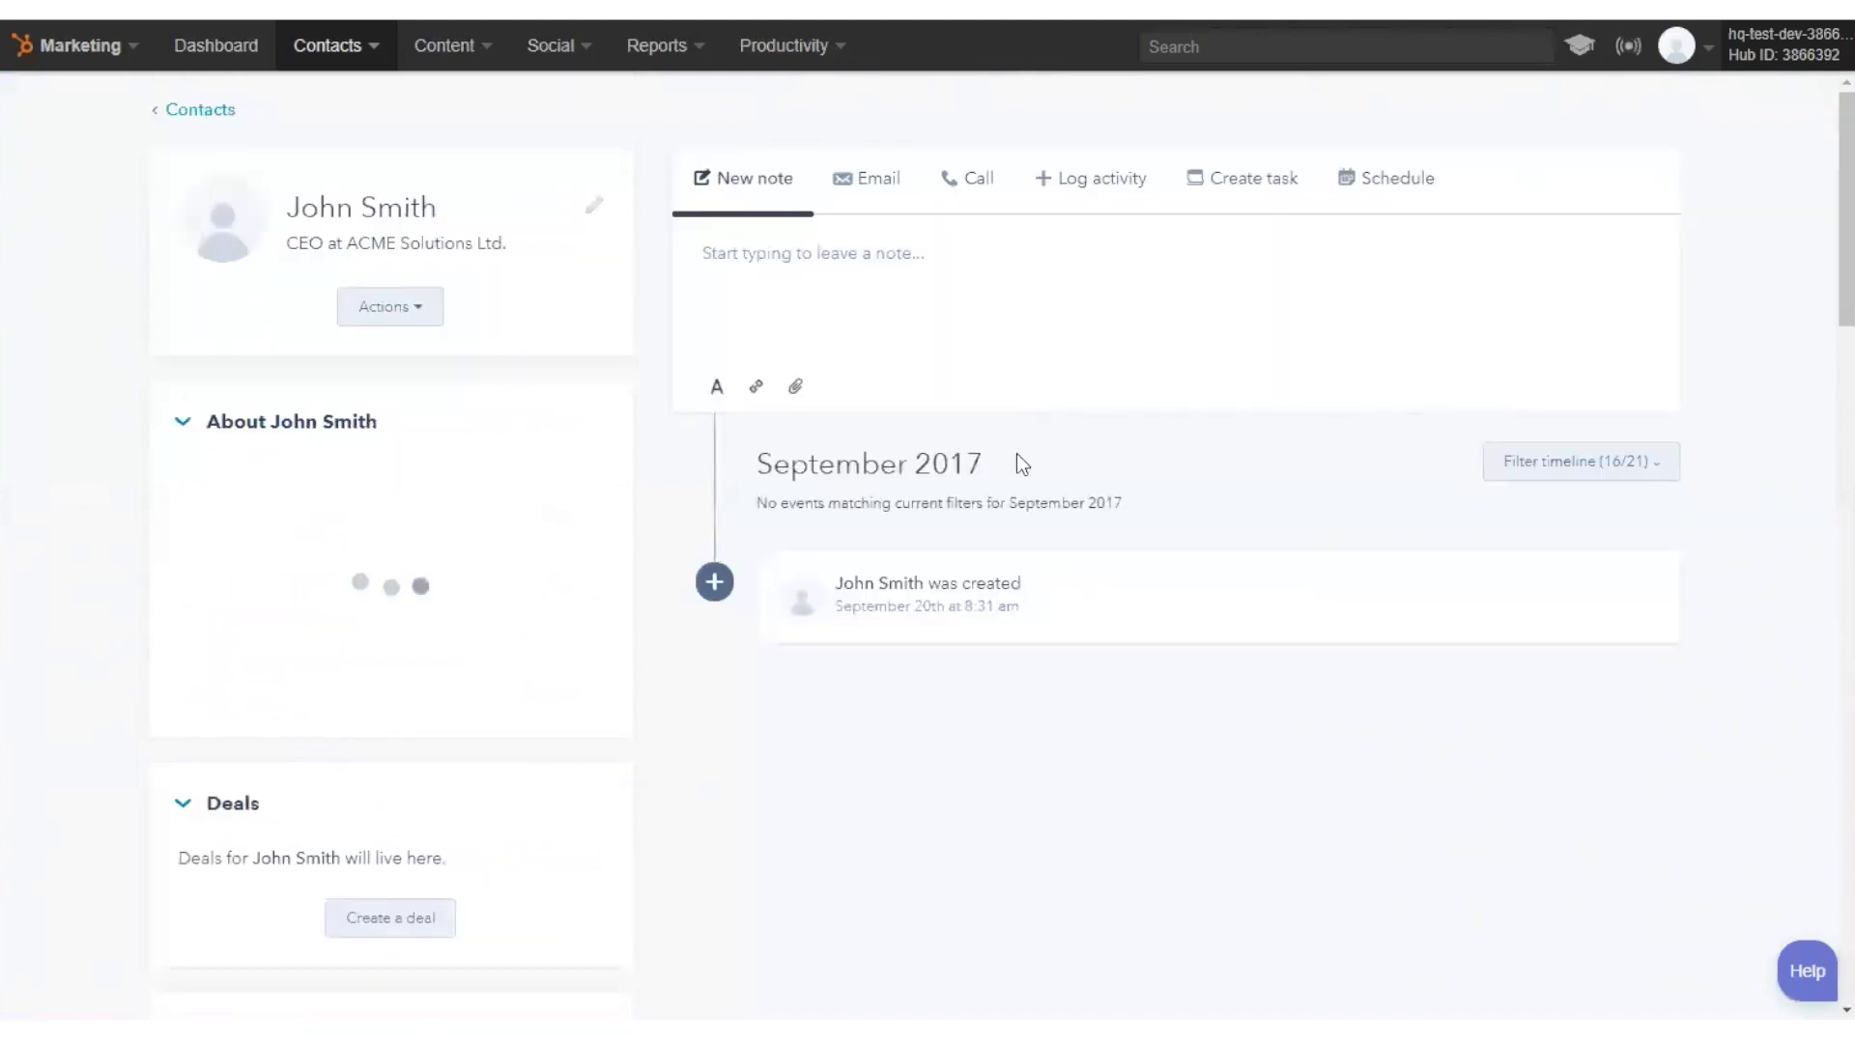
# - Review the CEO contact's properties in HubSpot
pyautogui.scroll(-3, 576, 595)
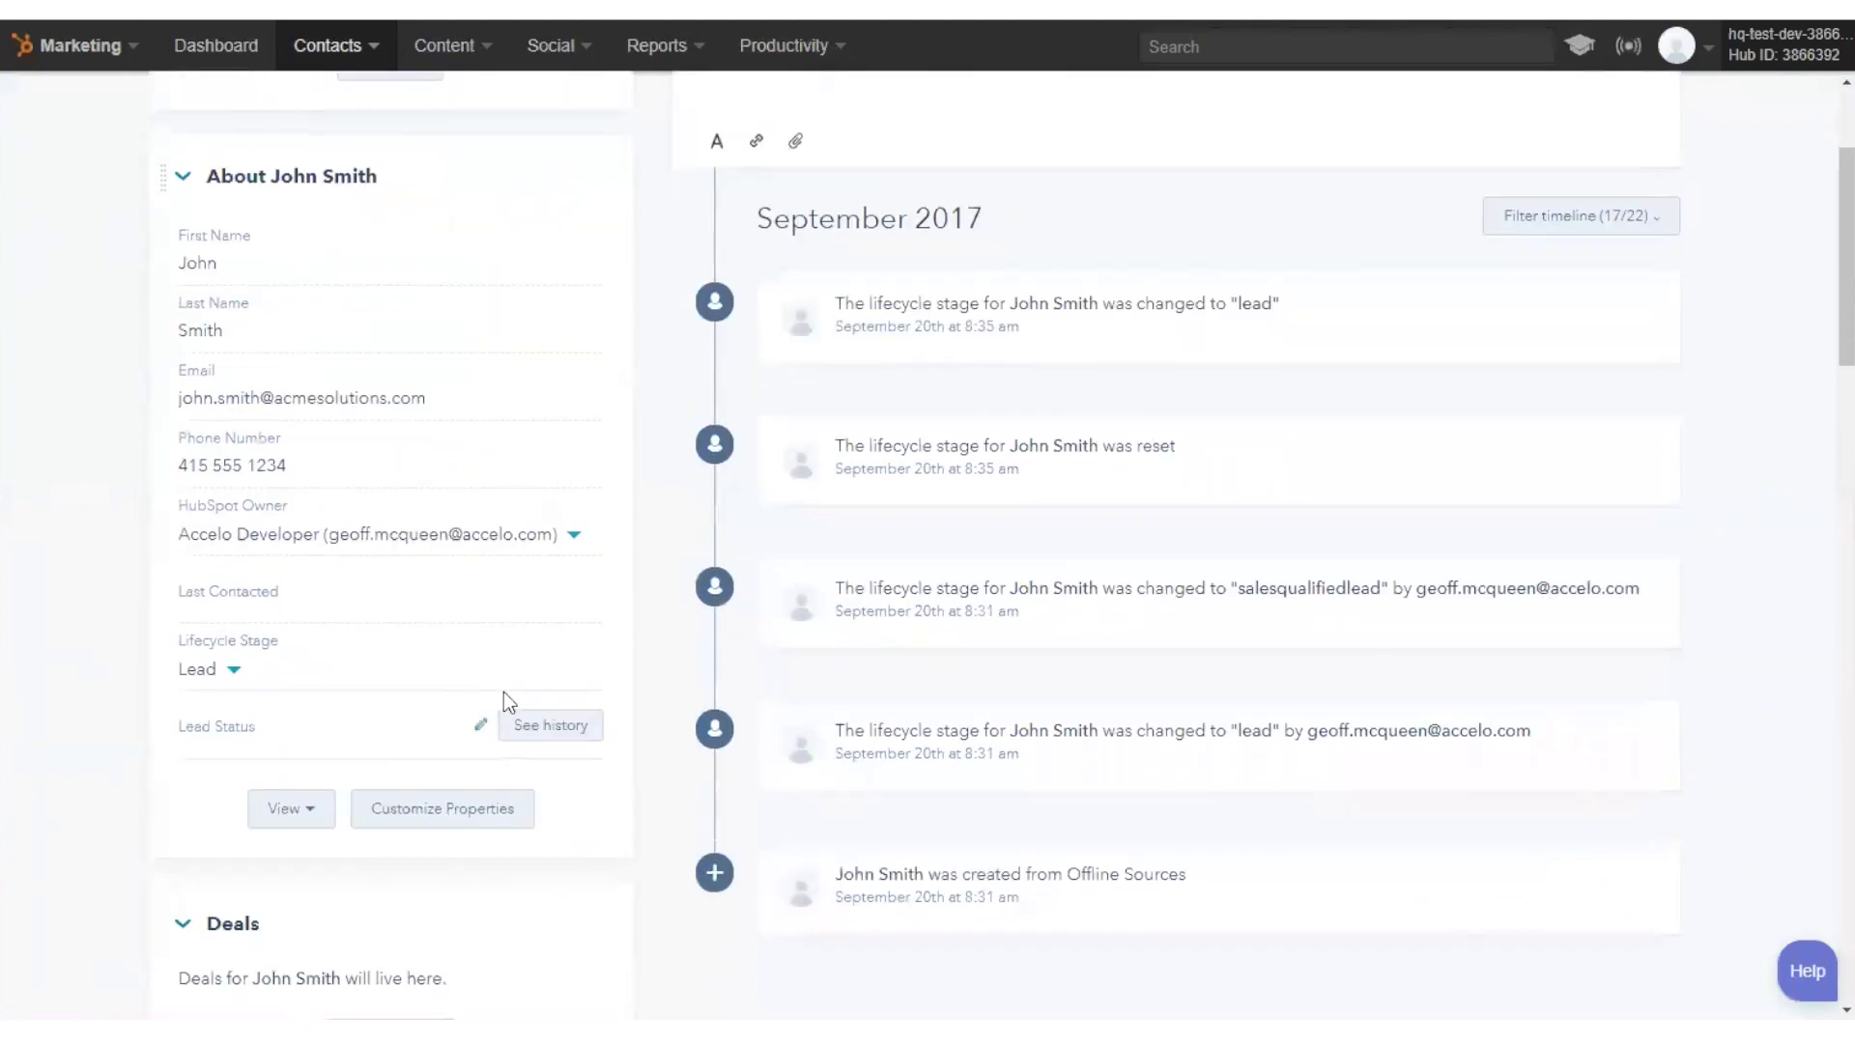
pyautogui.click(278, 827)
pyautogui.click(280, 829)
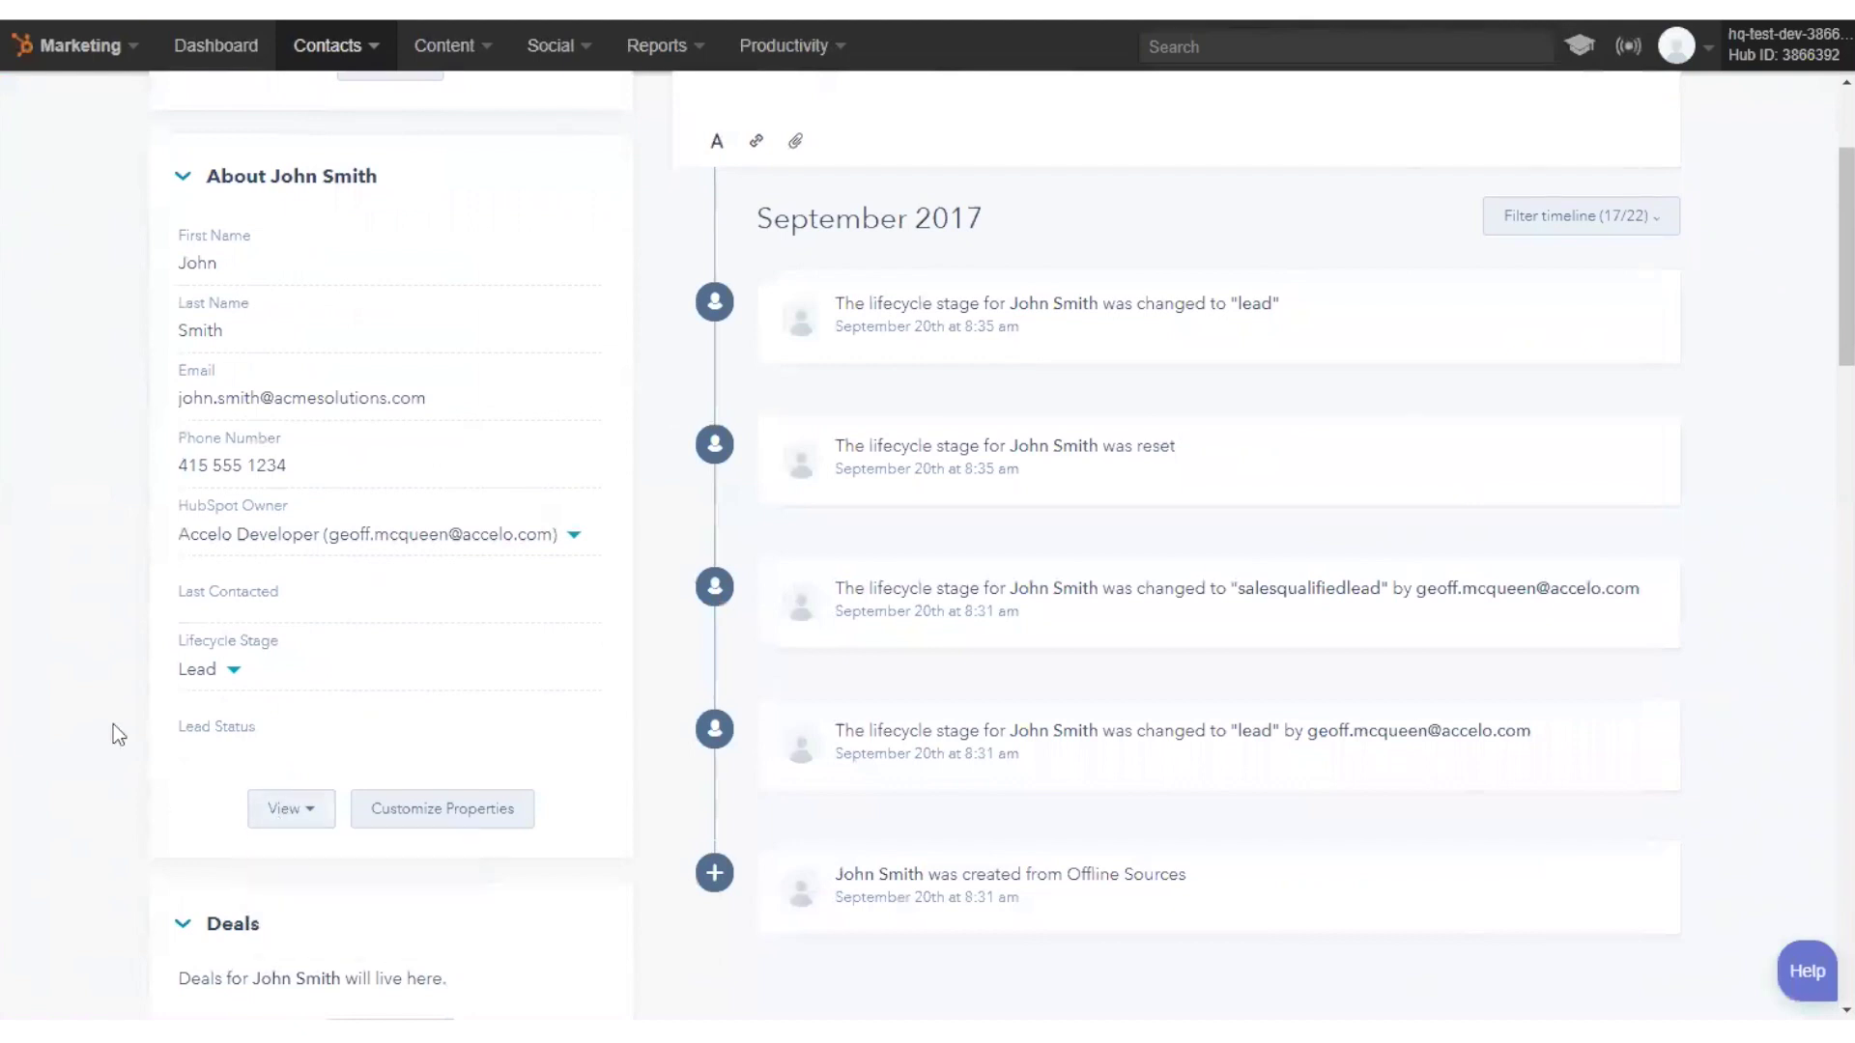
pyautogui.scroll(-8, 114, 723)
pyautogui.scroll(-1, 115, 723)
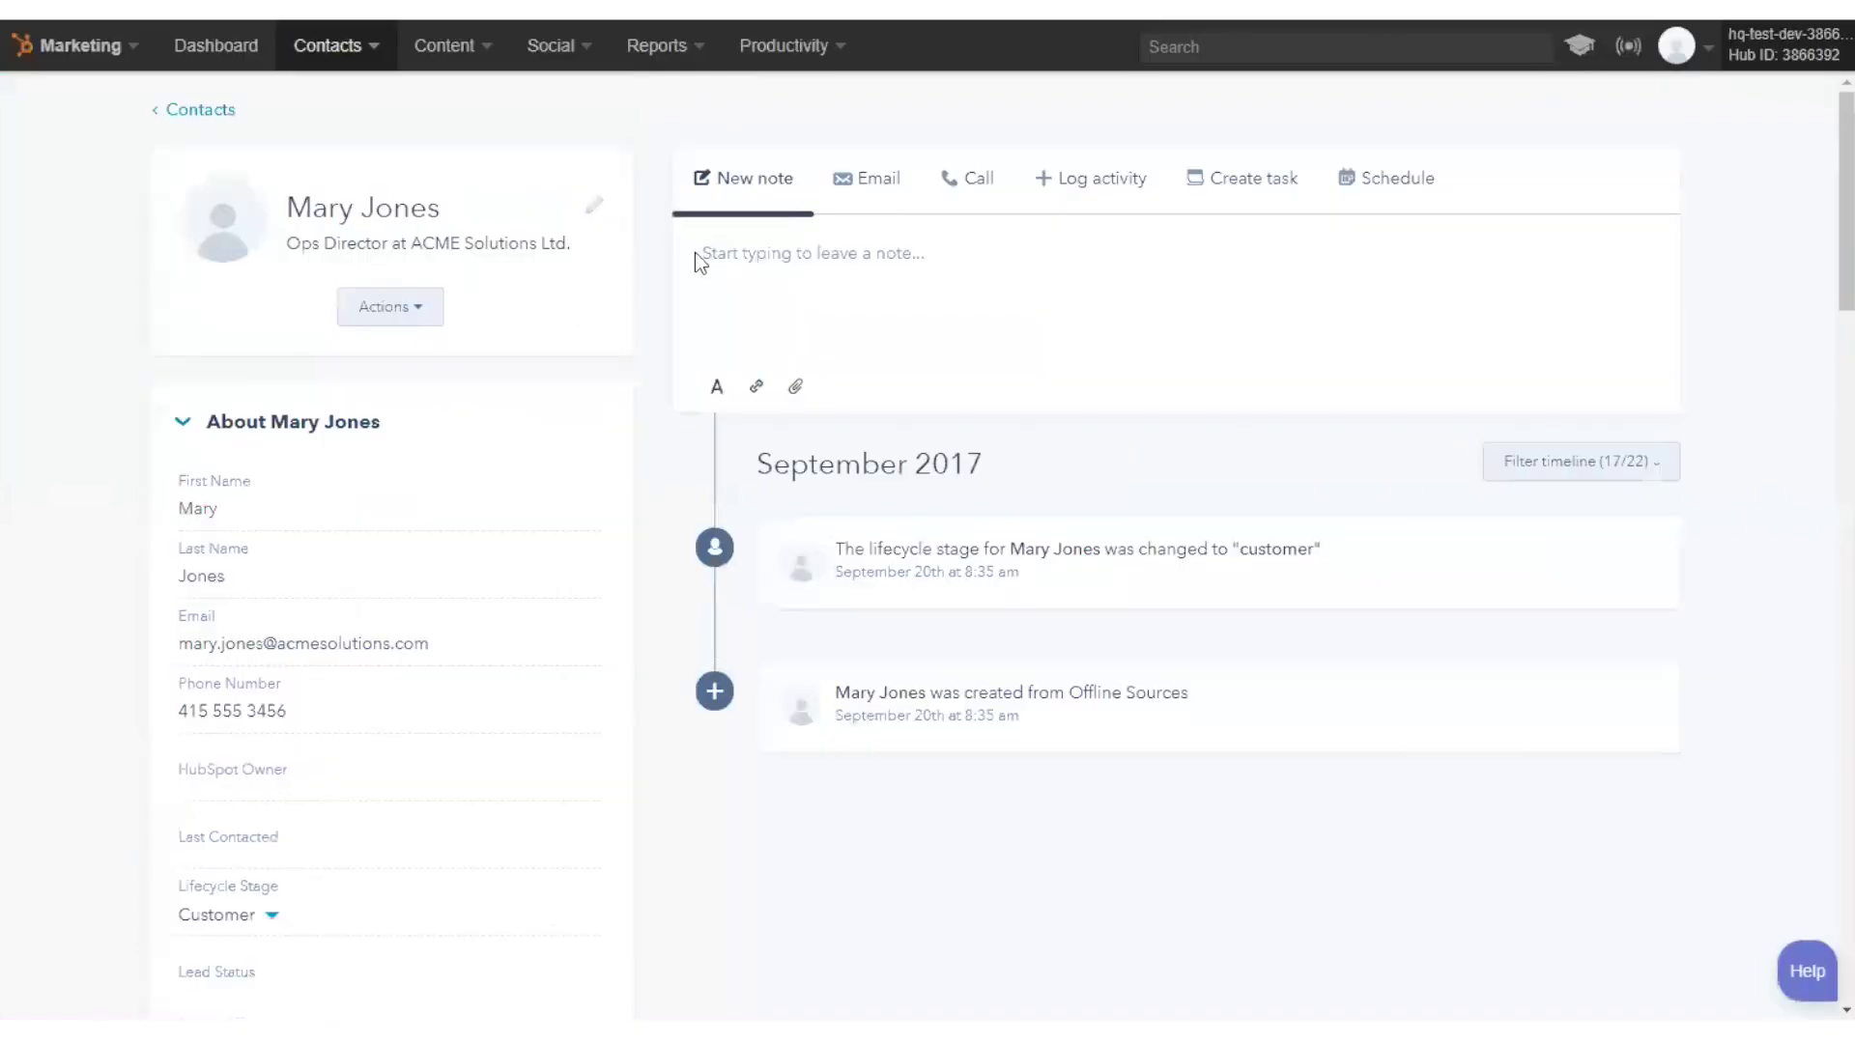
pyautogui.scroll(-2, 344, 704)
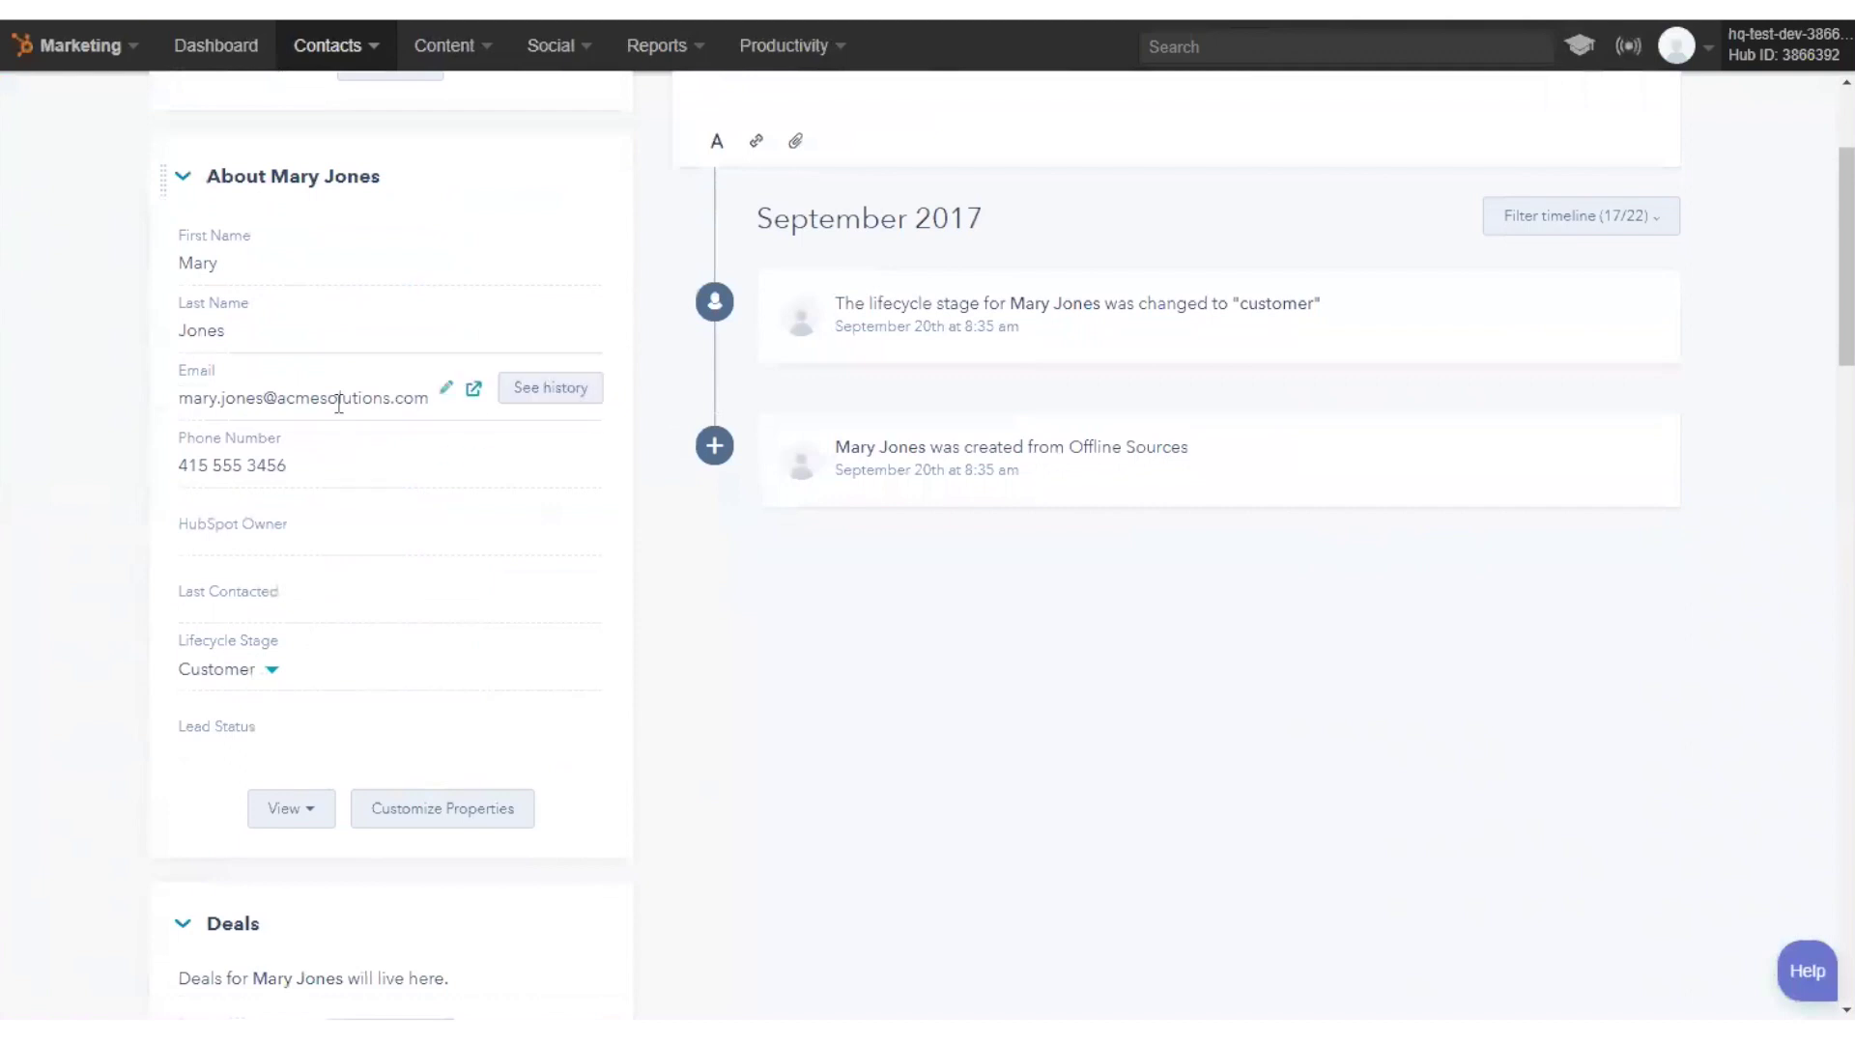
pyautogui.scroll(2, 1127, 535)
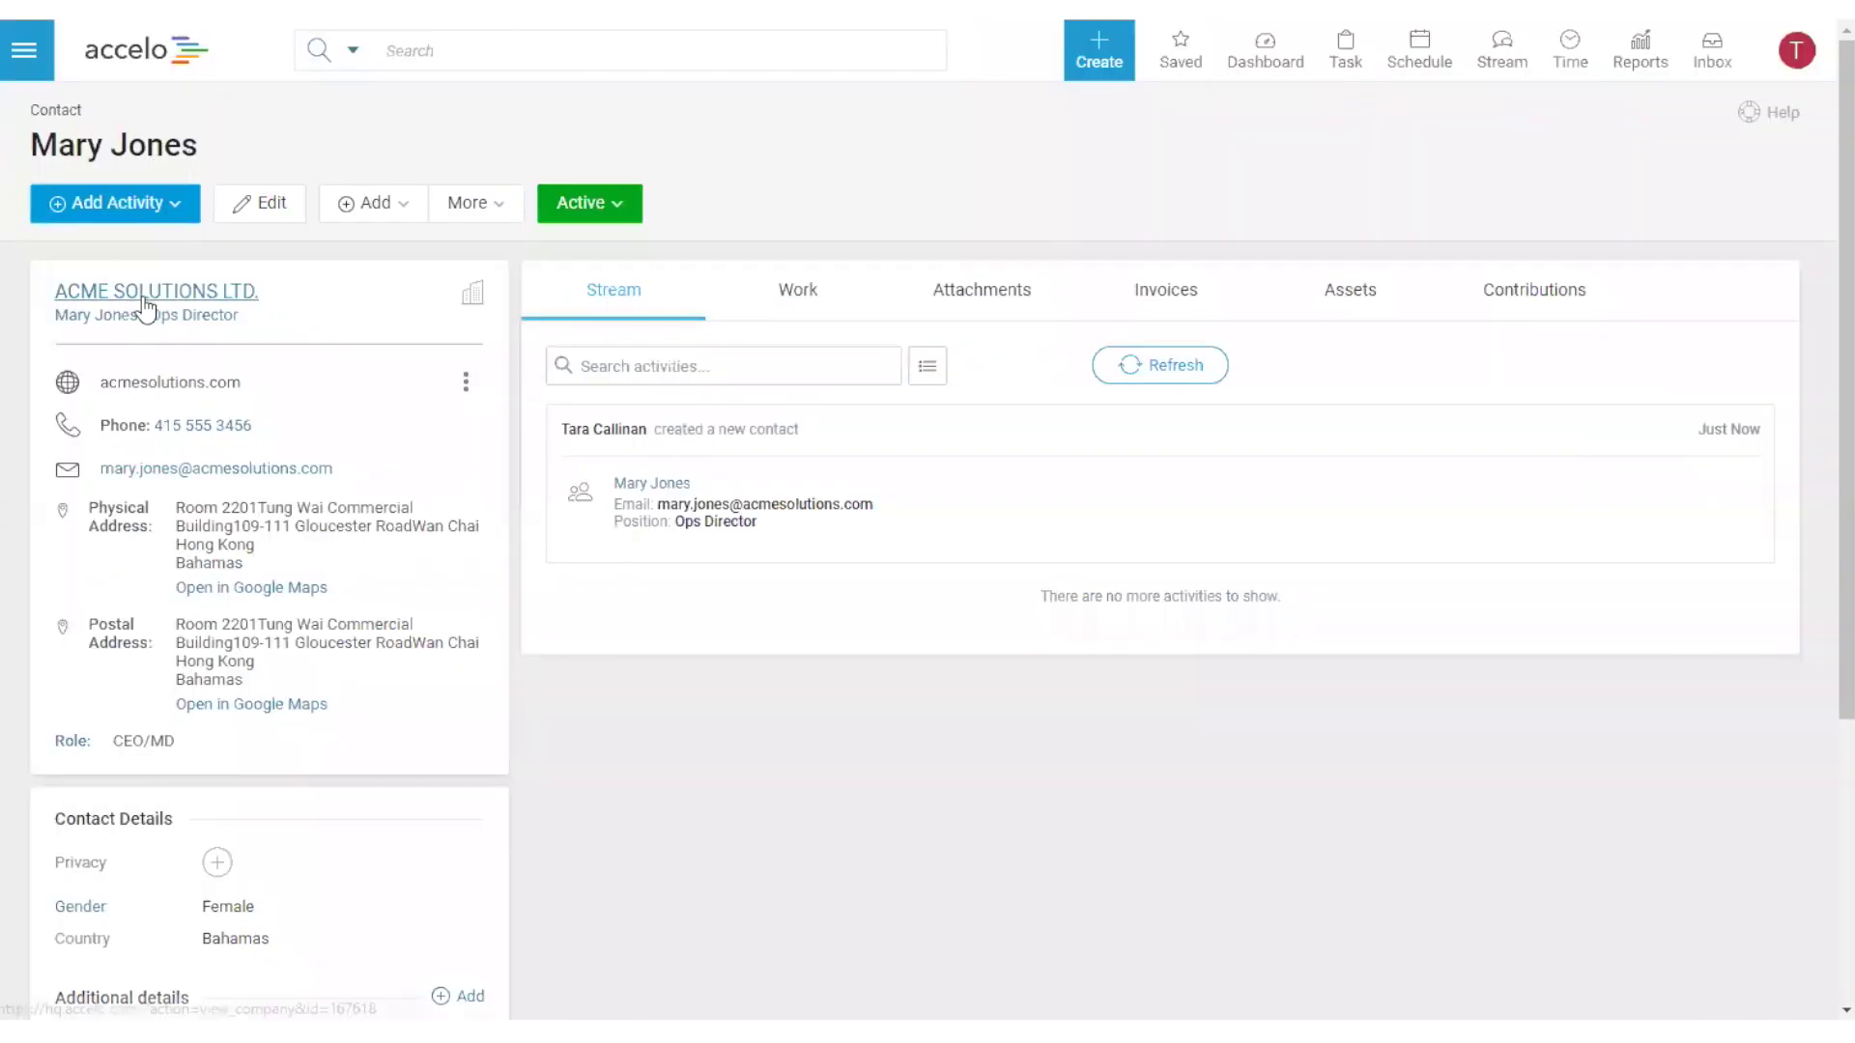
# - Open the ACME Solutions Ltd. company page and choose Add > New Project
pyautogui.click(135, 292)
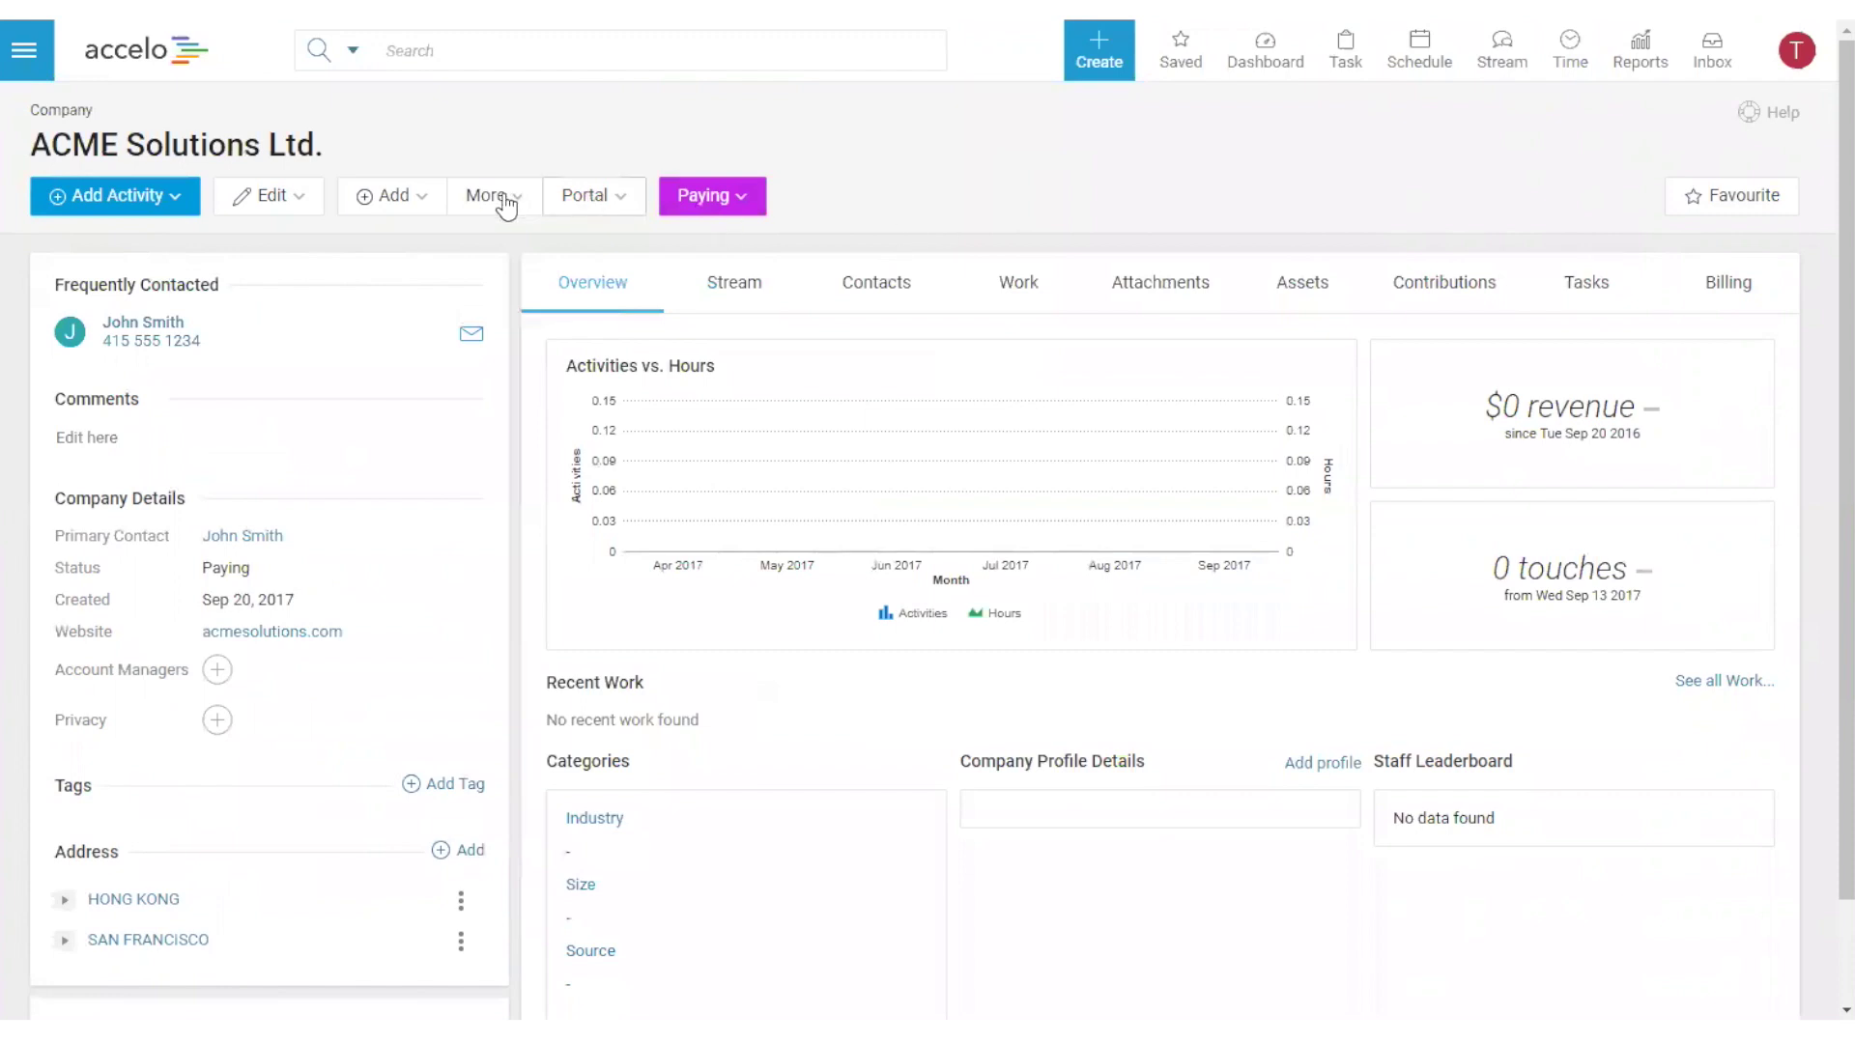
pyautogui.click(393, 200)
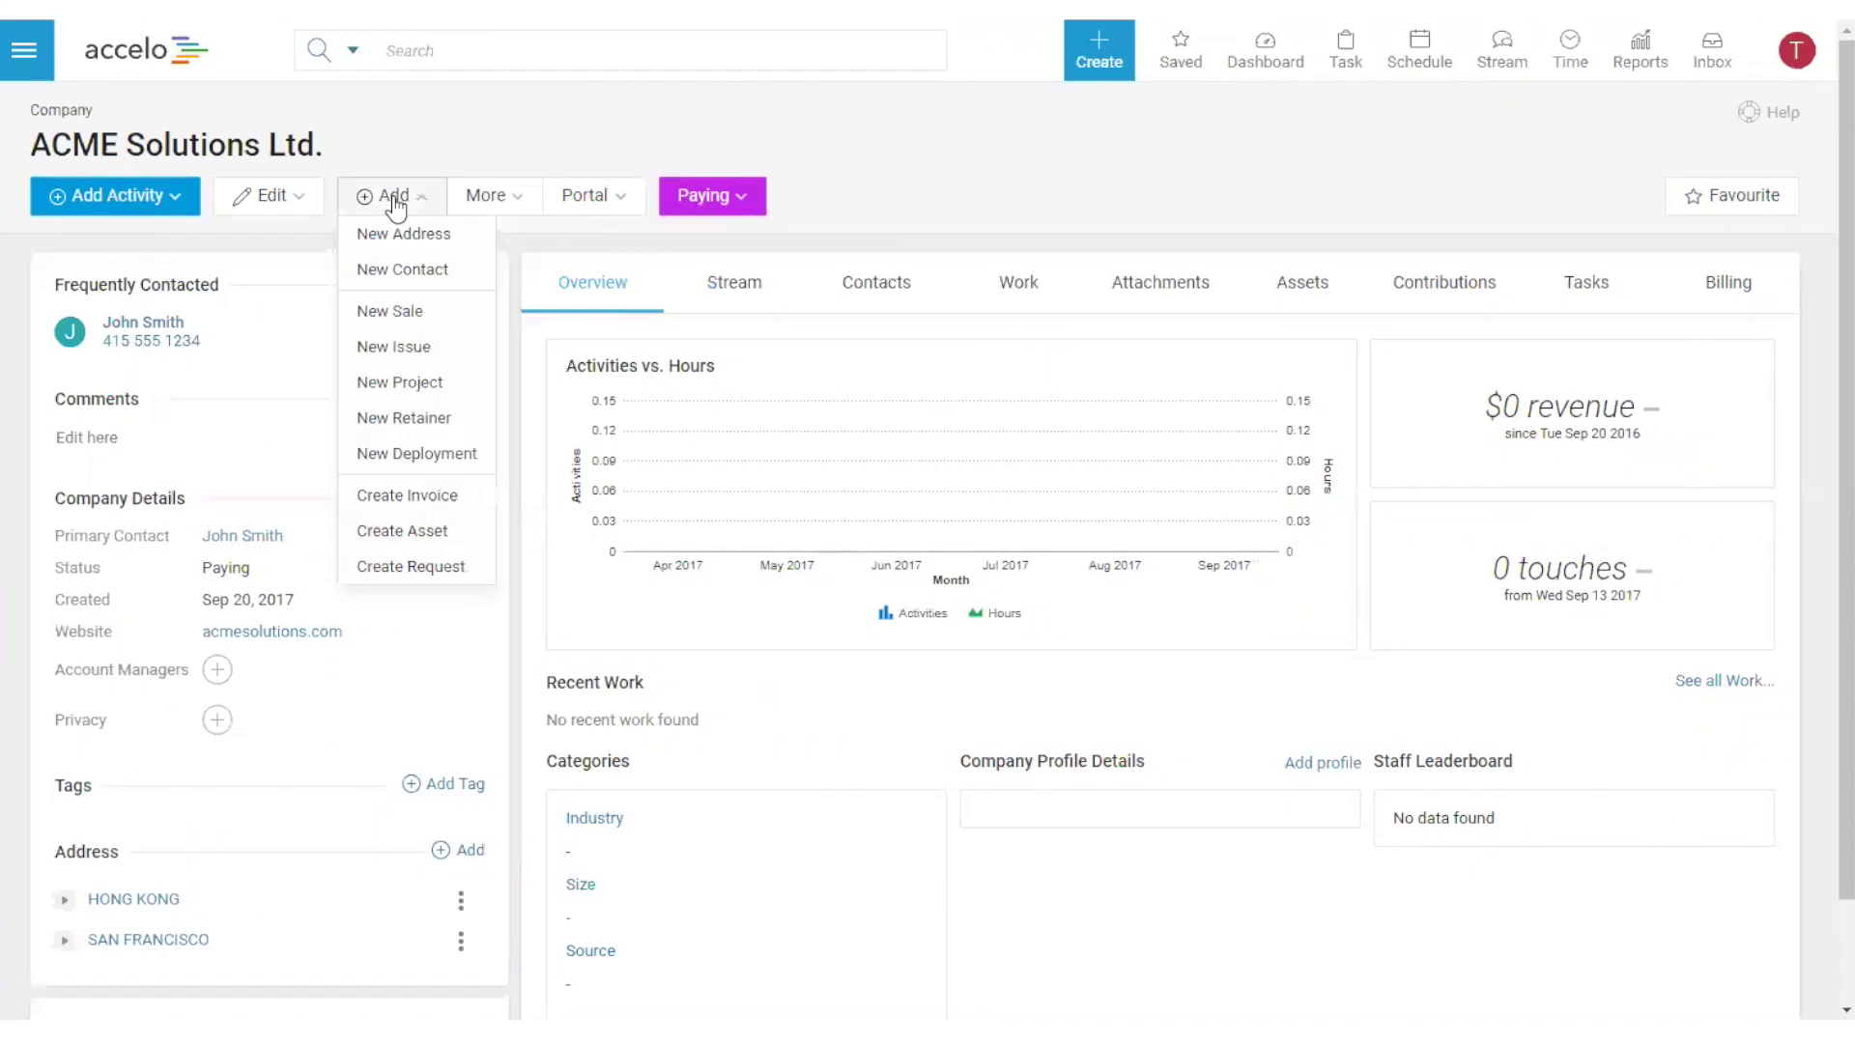
pyautogui.click(414, 385)
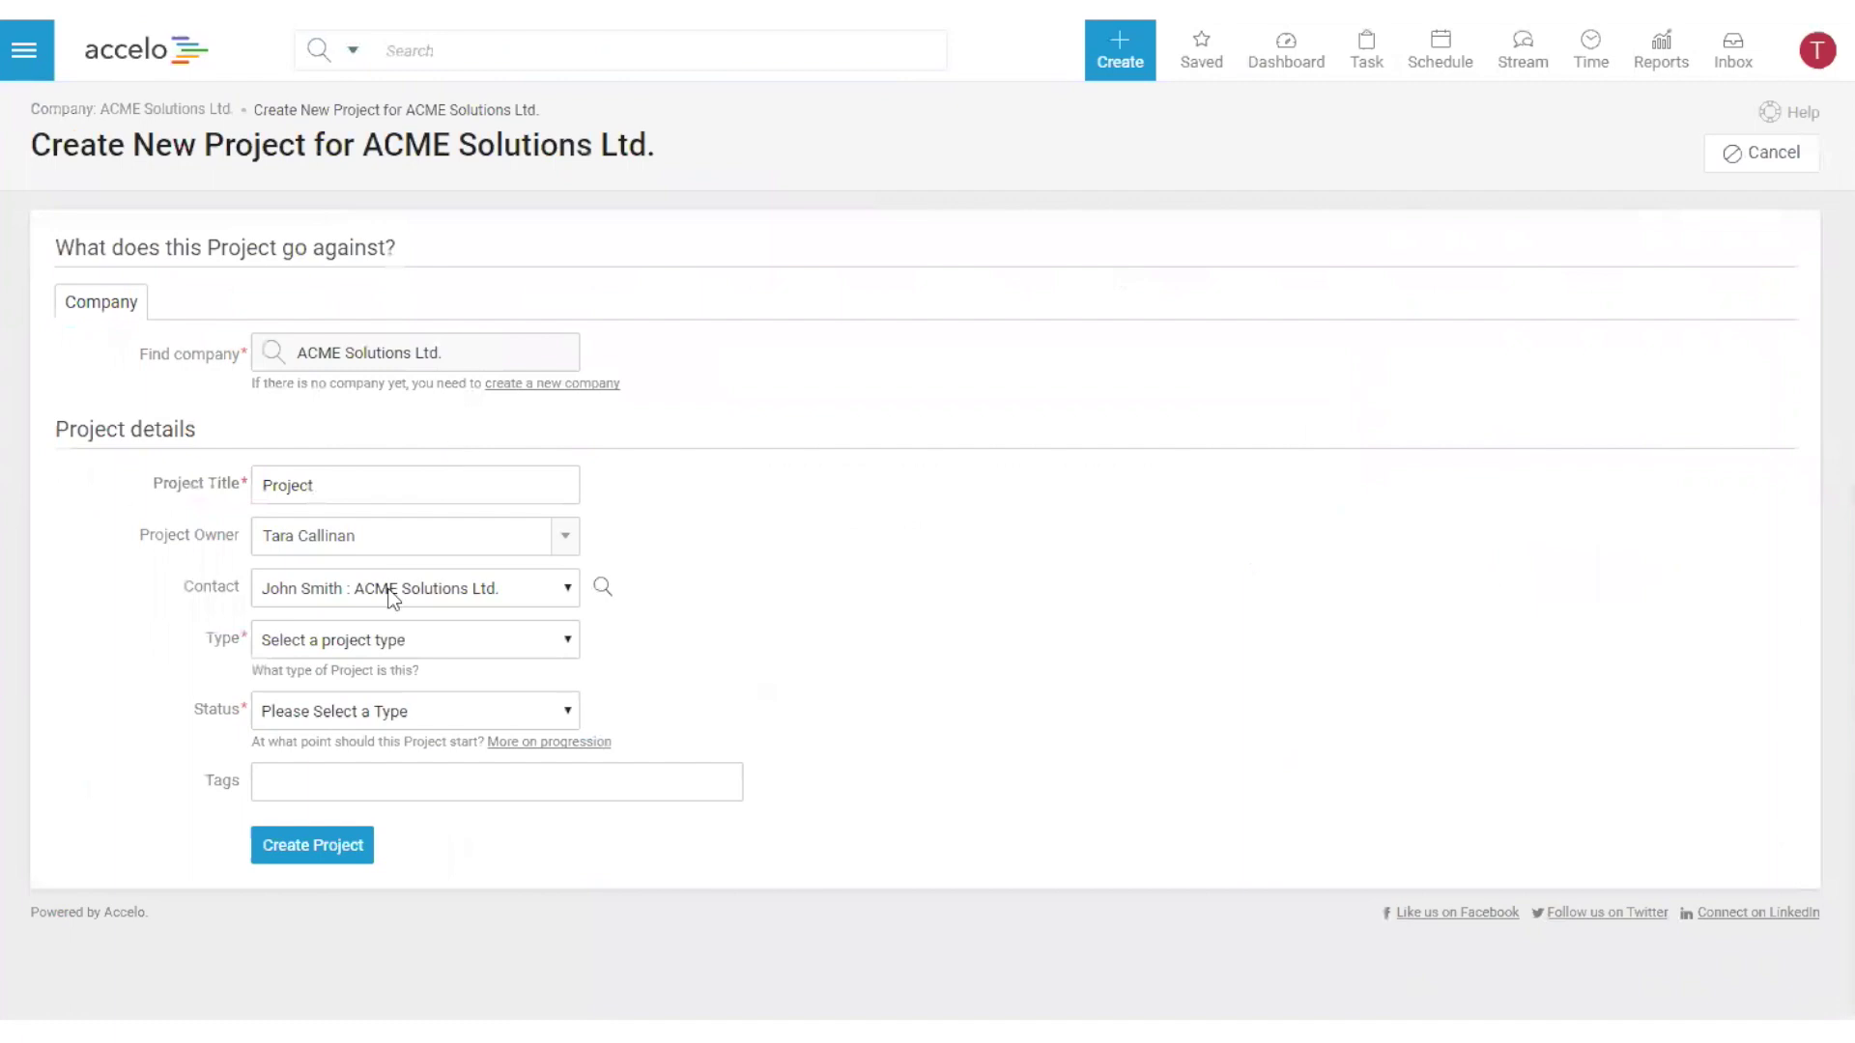
# - Create the project titled 'HubSpot Test Project' with type Project
pyautogui.click(387, 487)
pyautogui.hotkey('ctrl', 'a')
pyautogui.press('BackSpace')
pyautogui.write('HubSpot Test Project')
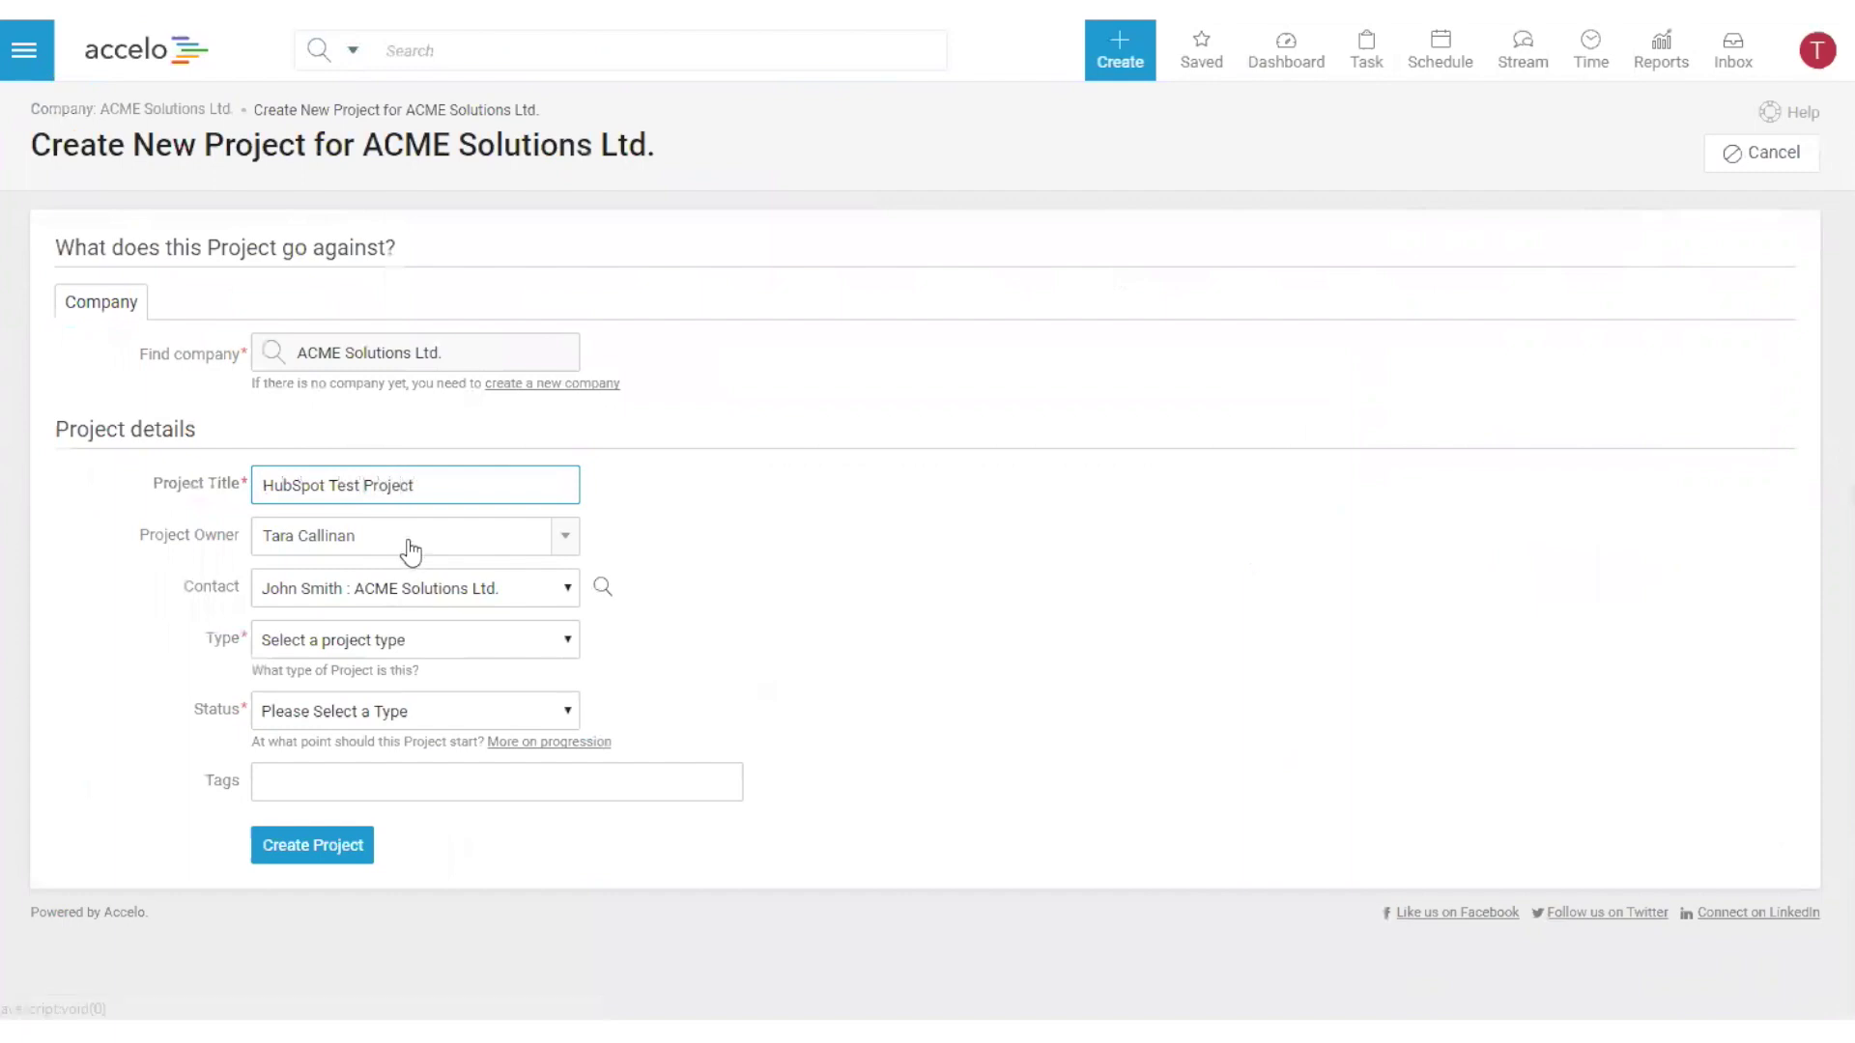
pyautogui.click(427, 640)
pyautogui.click(394, 727)
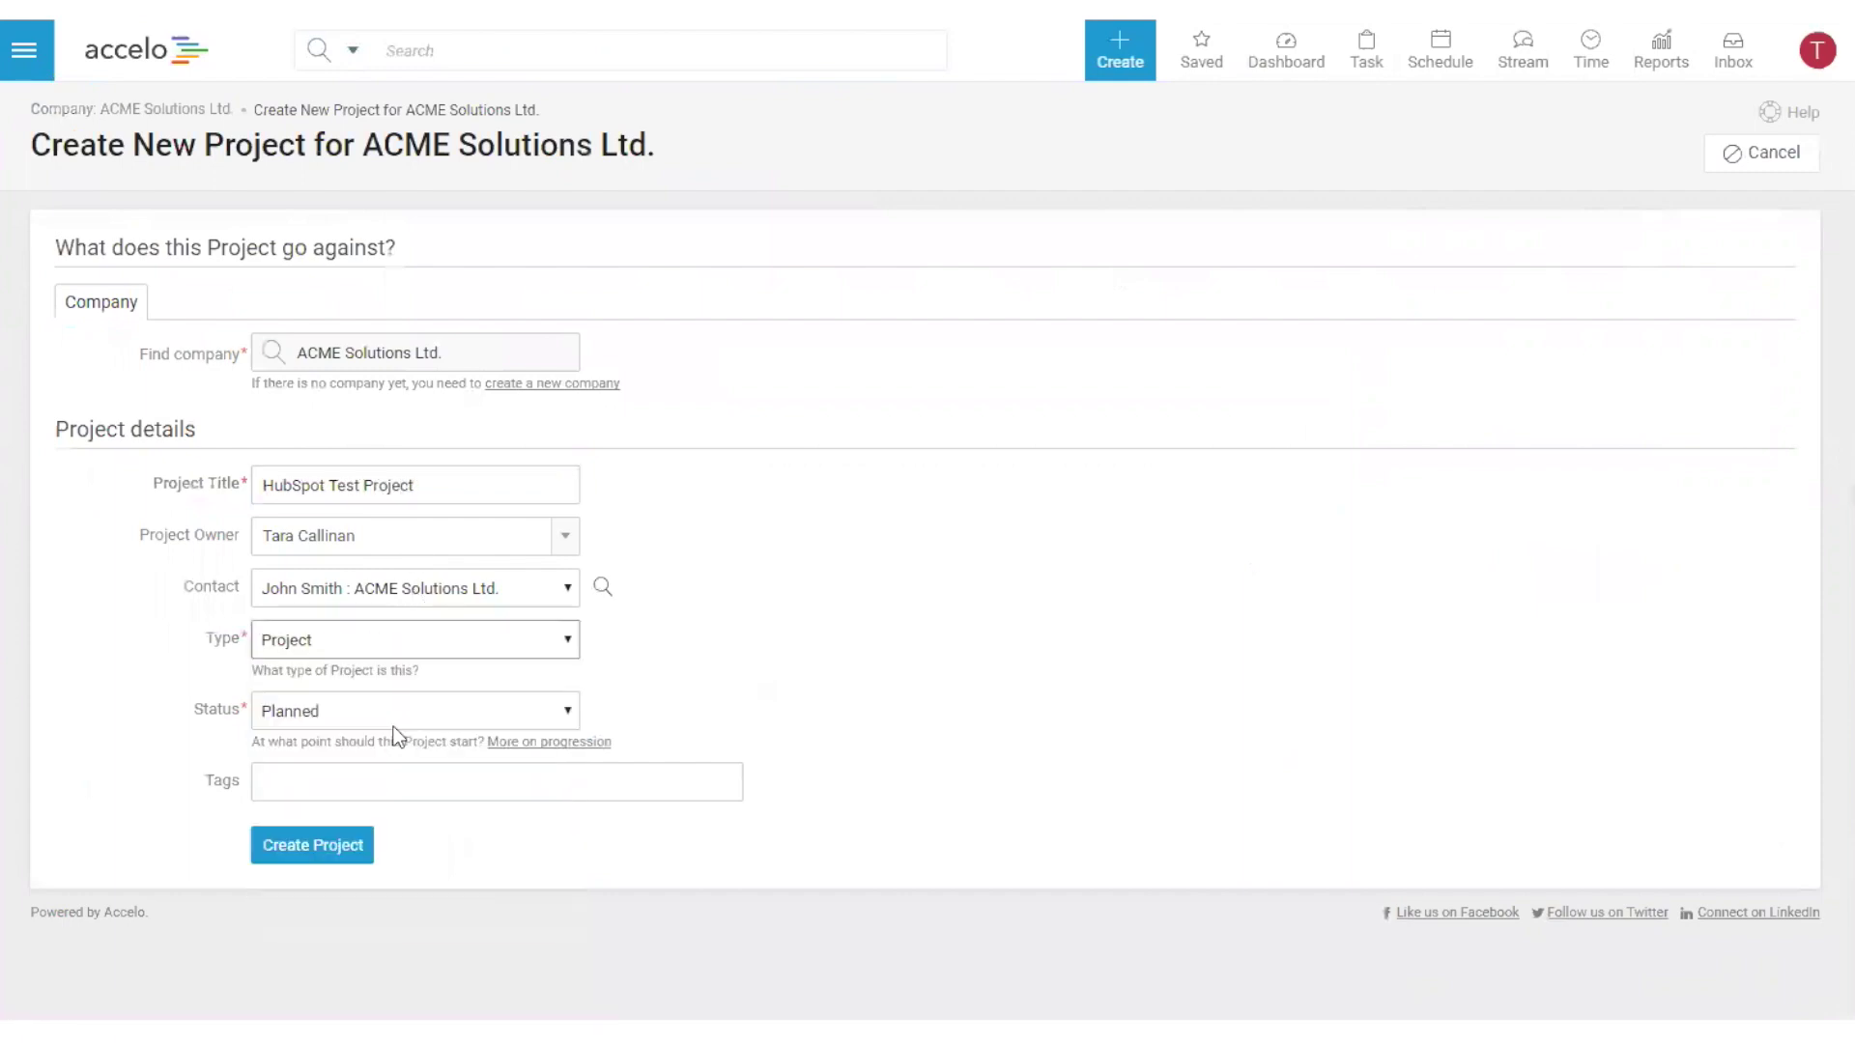
pyautogui.click(307, 856)
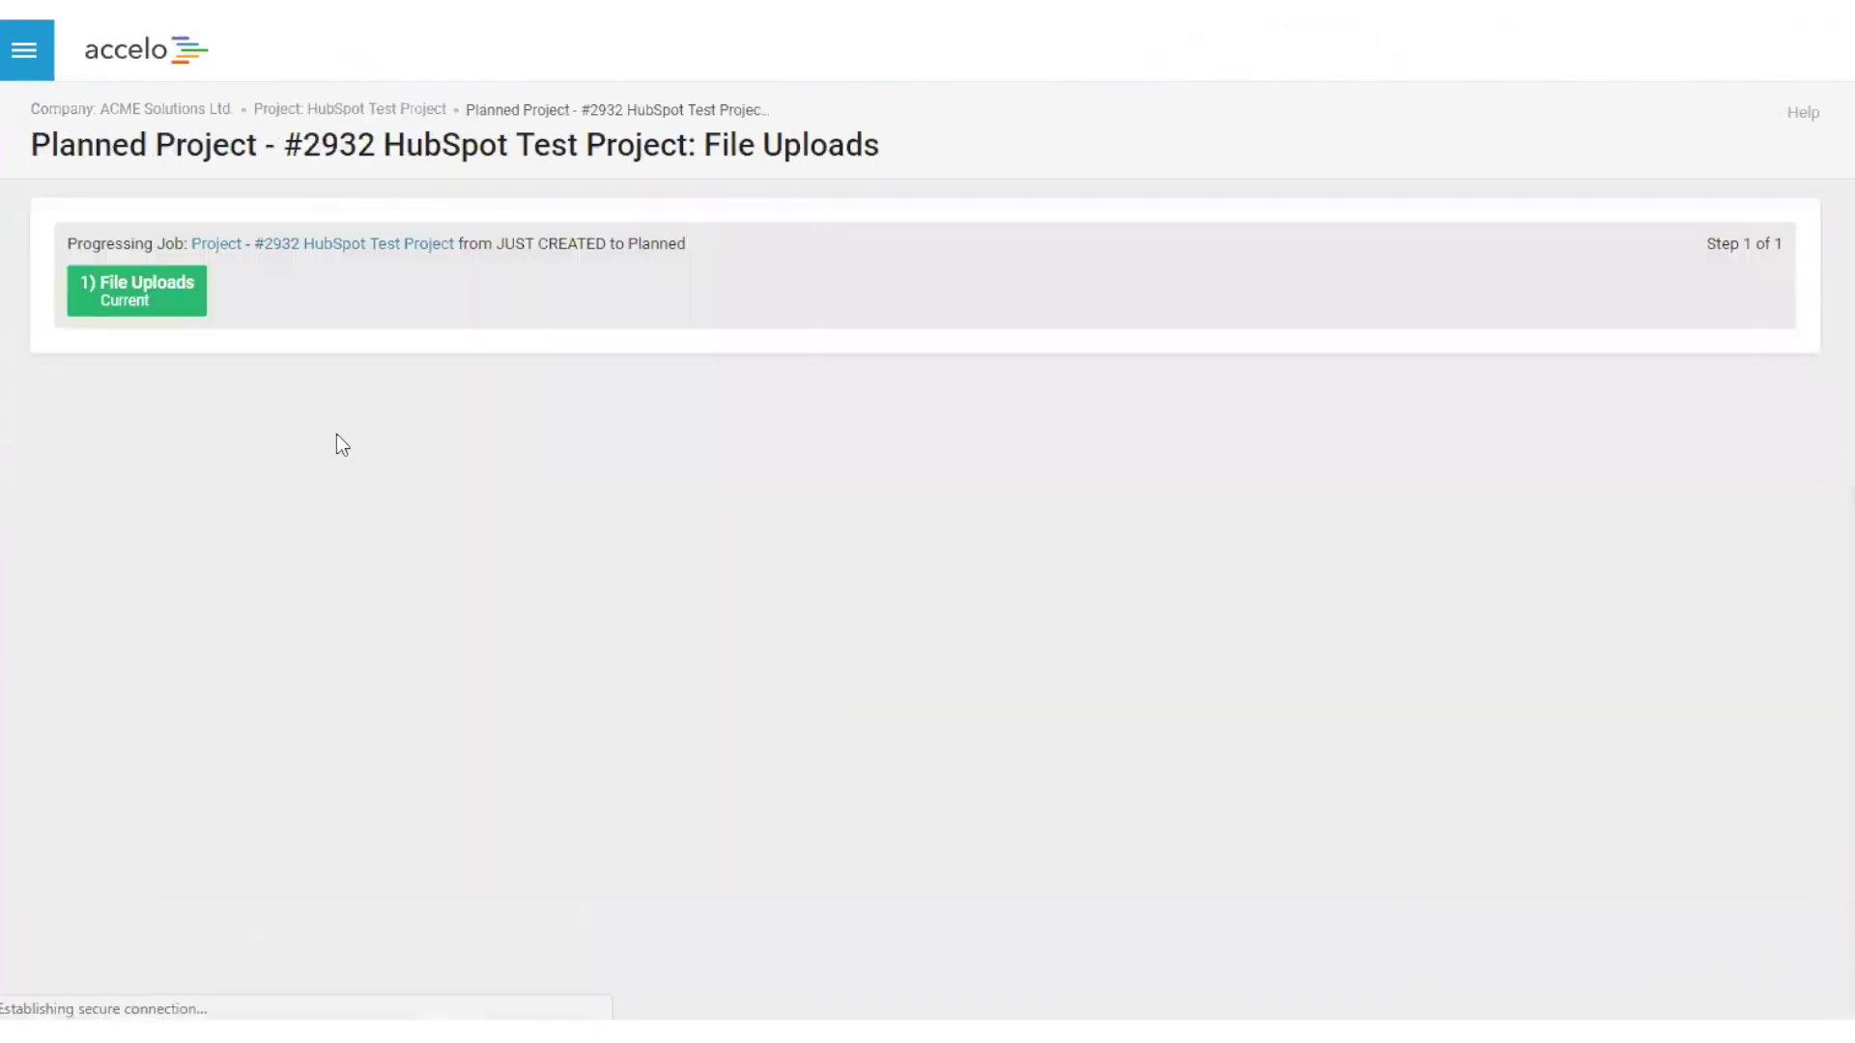
# - Upload Alana.png as the project's signed contract and save it
pyautogui.click(523, 466)
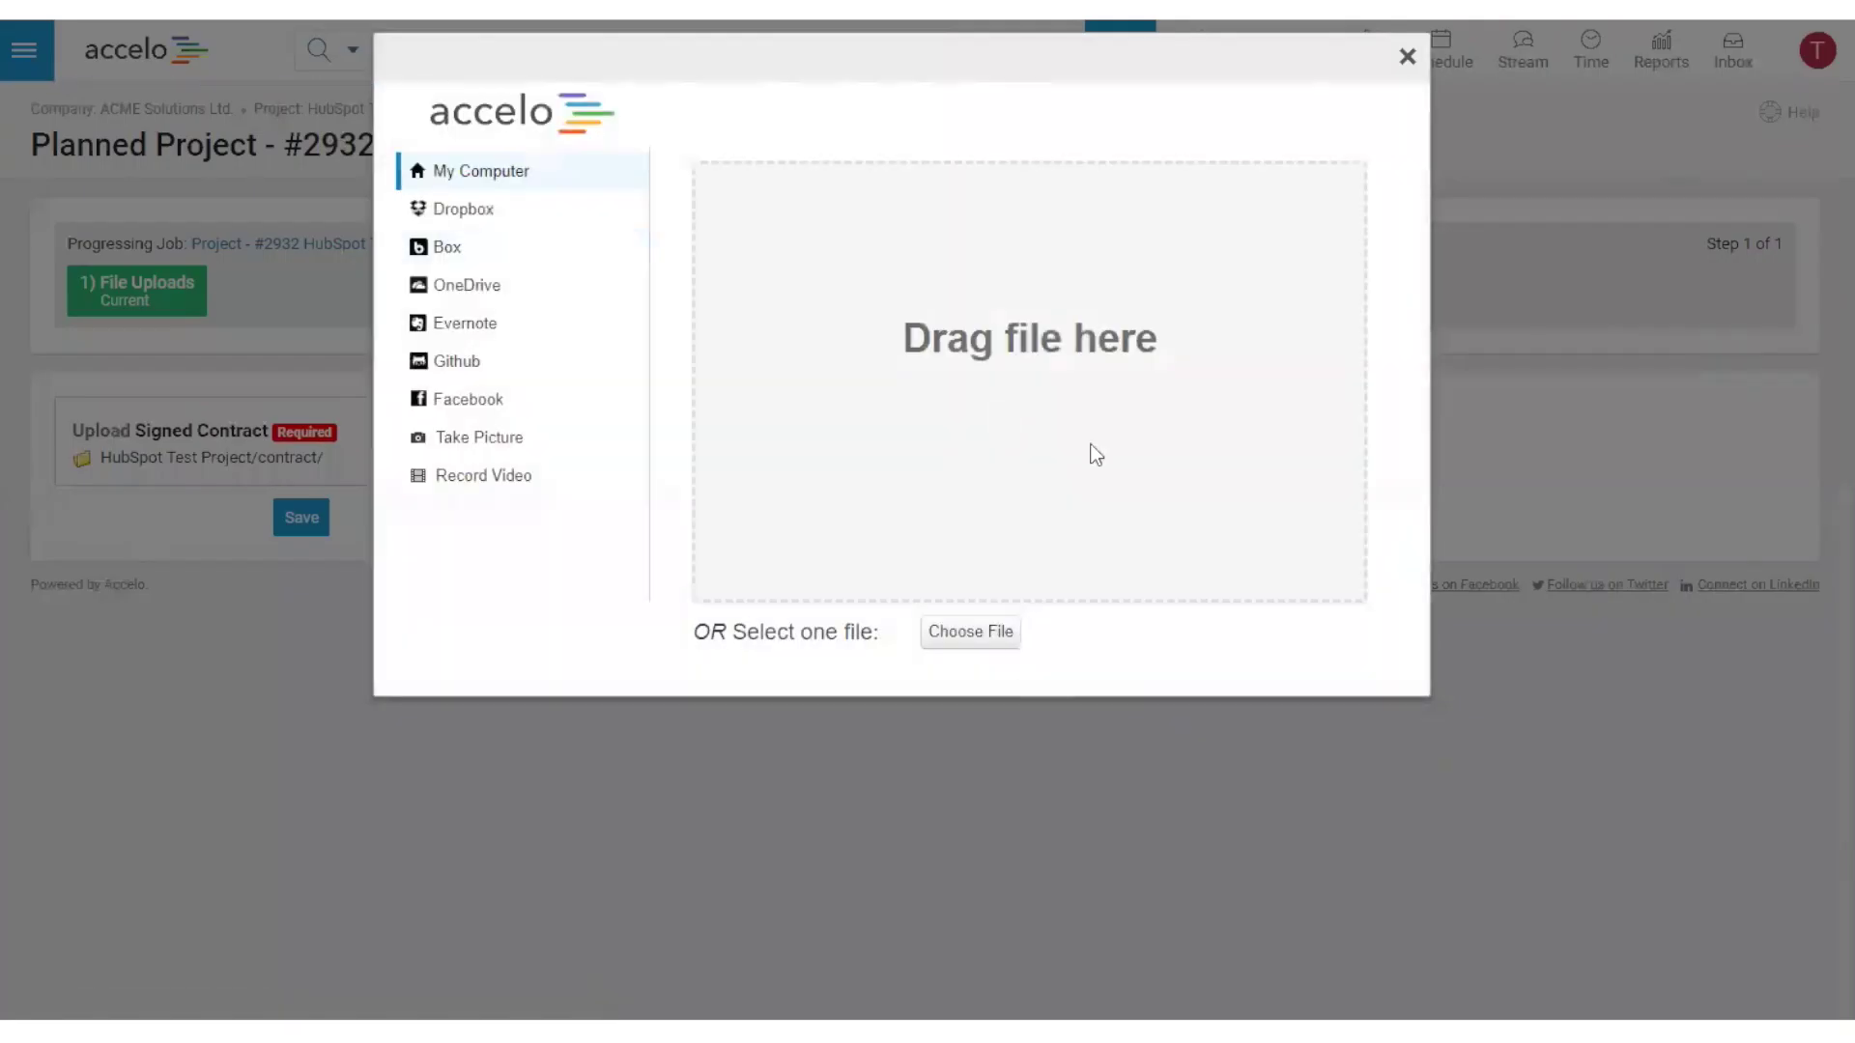
pyautogui.click(970, 632)
pyautogui.click(287, 159)
pyautogui.doubleClick(287, 159)
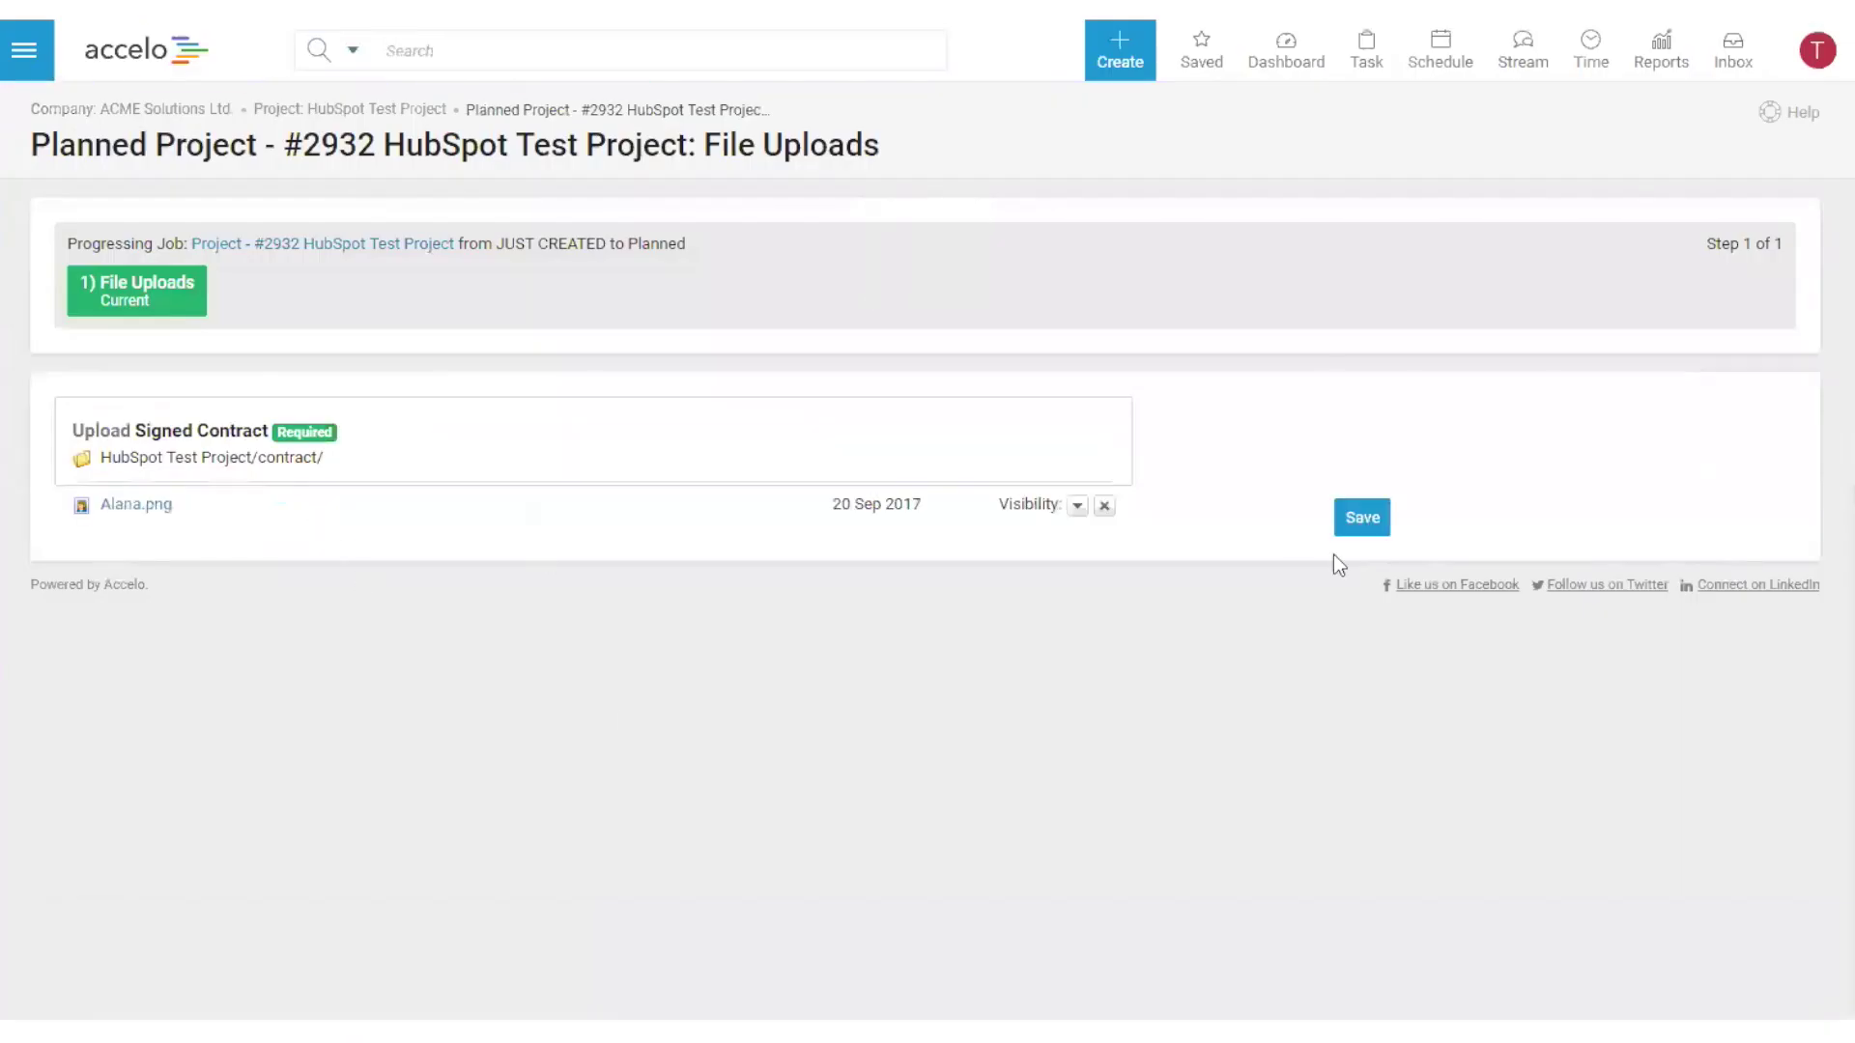
pyautogui.click(1343, 517)
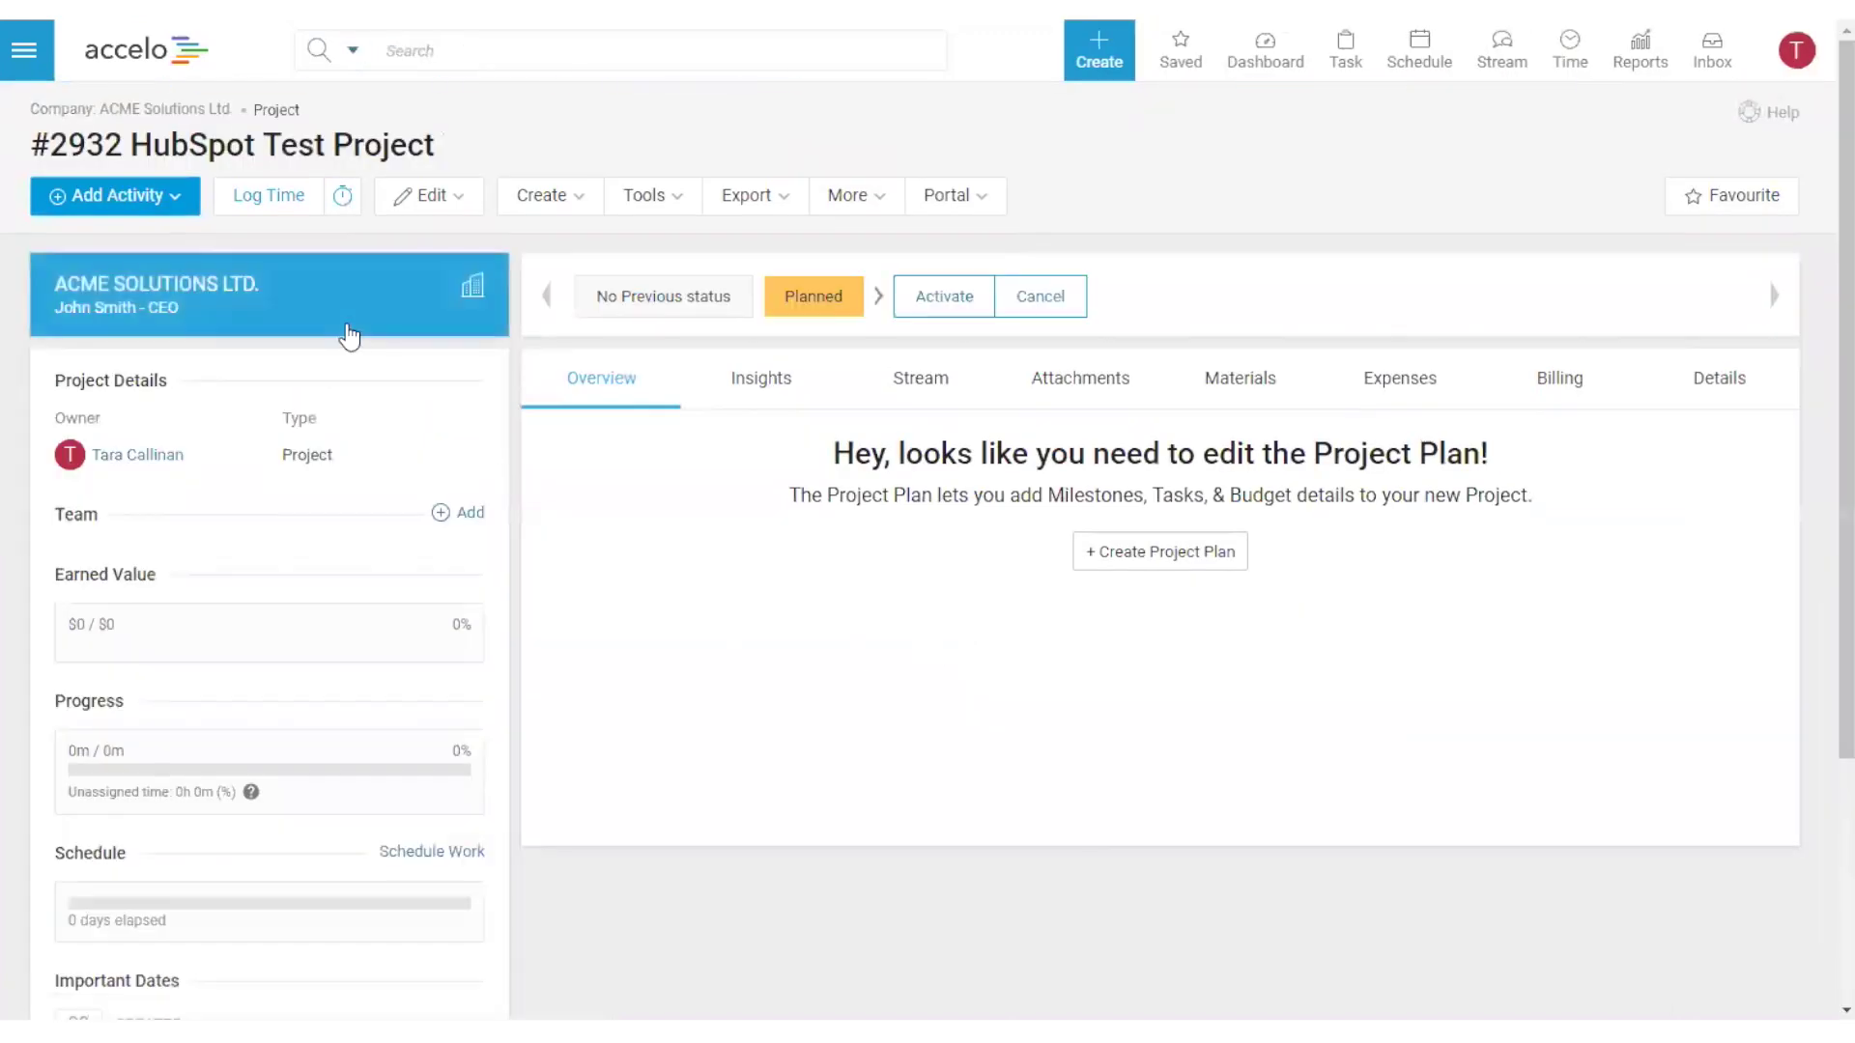
pyautogui.click(349, 333)
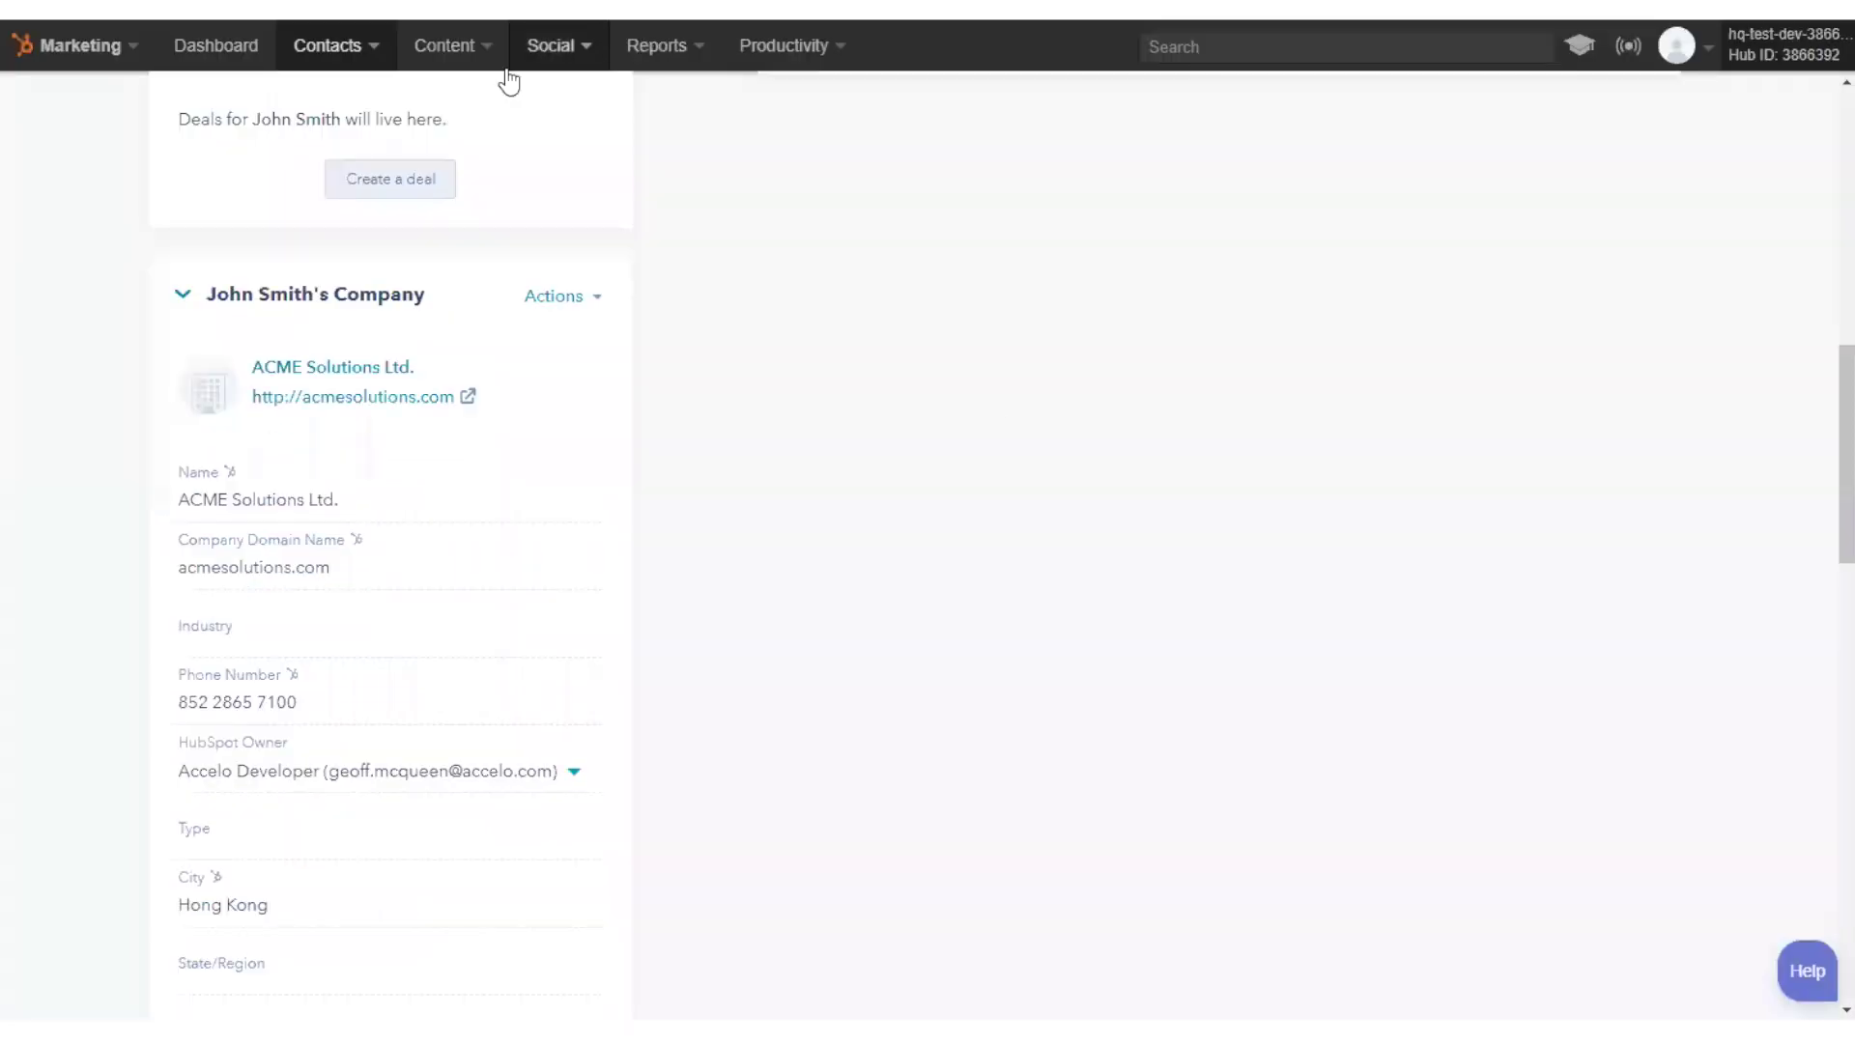
pyautogui.scroll(10, 993, 418)
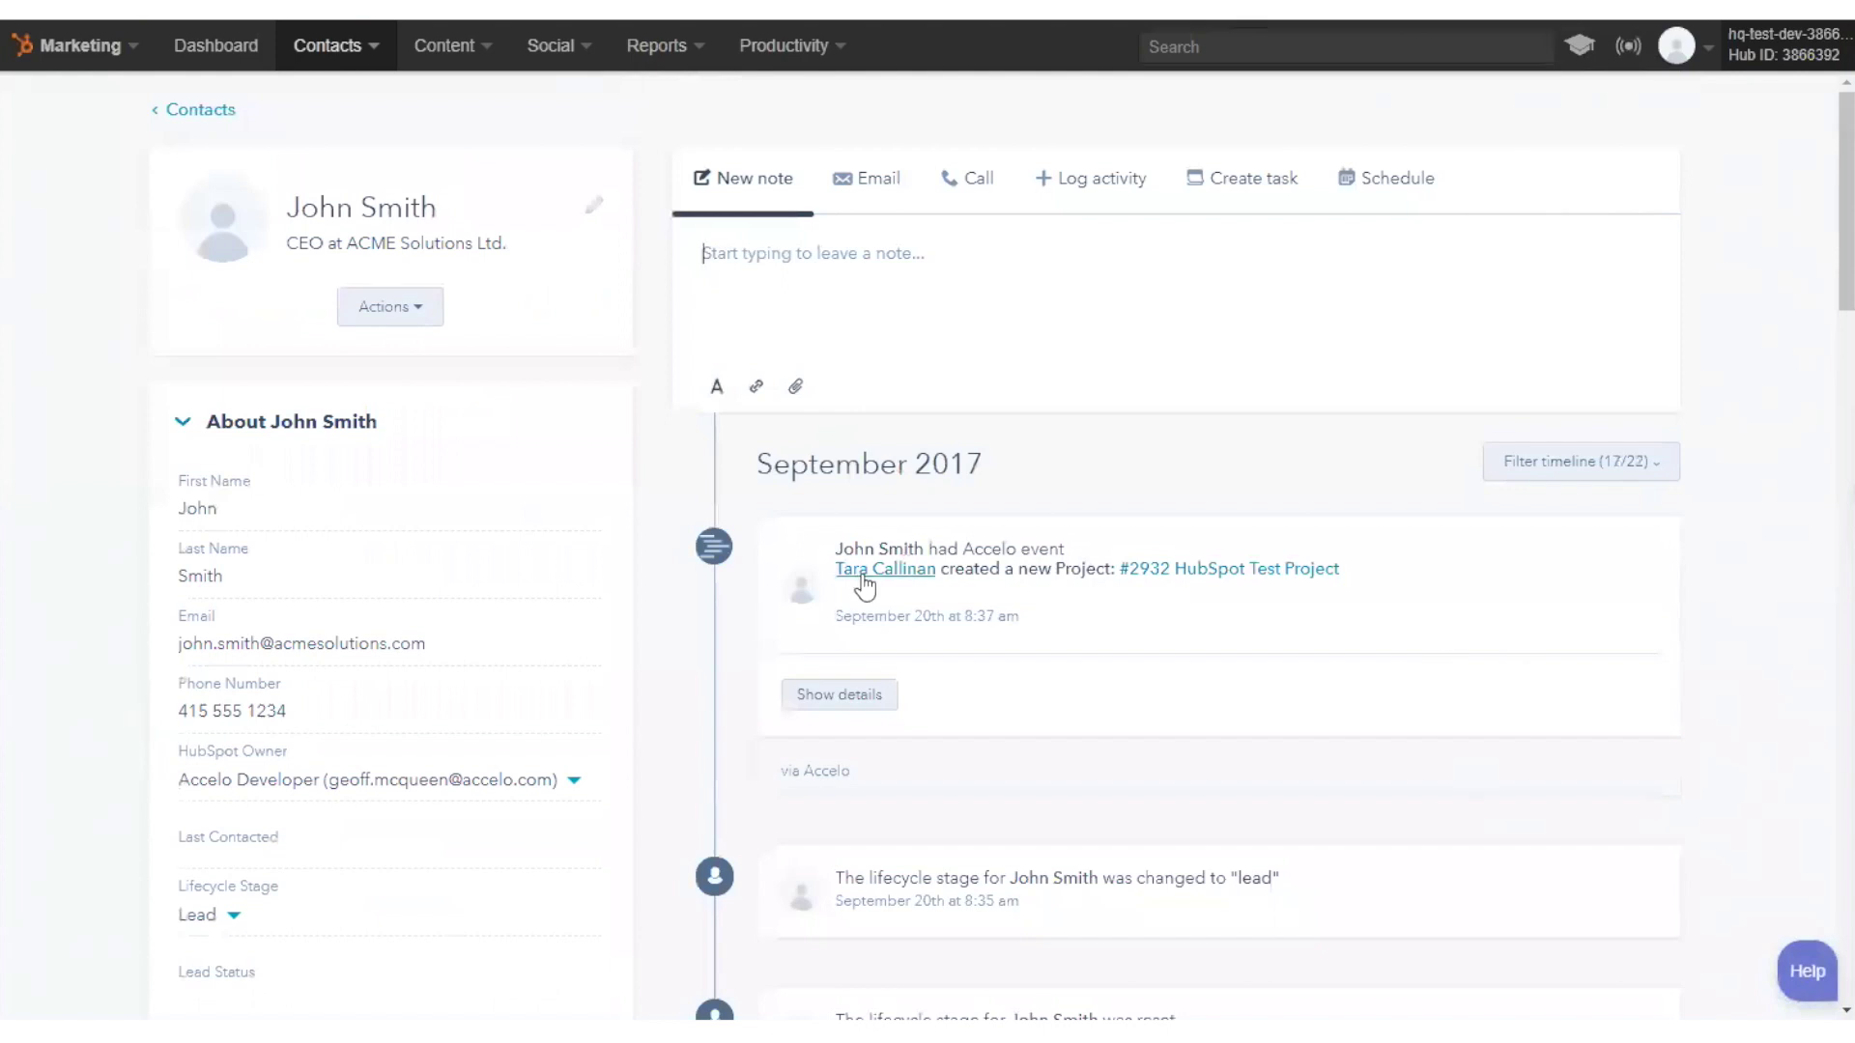
# - Expand the Accelo project event on the CEO's timeline to show Type Project, Status Planned and manager
pyautogui.moveTo(954, 570); pyautogui.dragTo(1087, 568)
pyautogui.click(1088, 568)
pyautogui.click(879, 696)
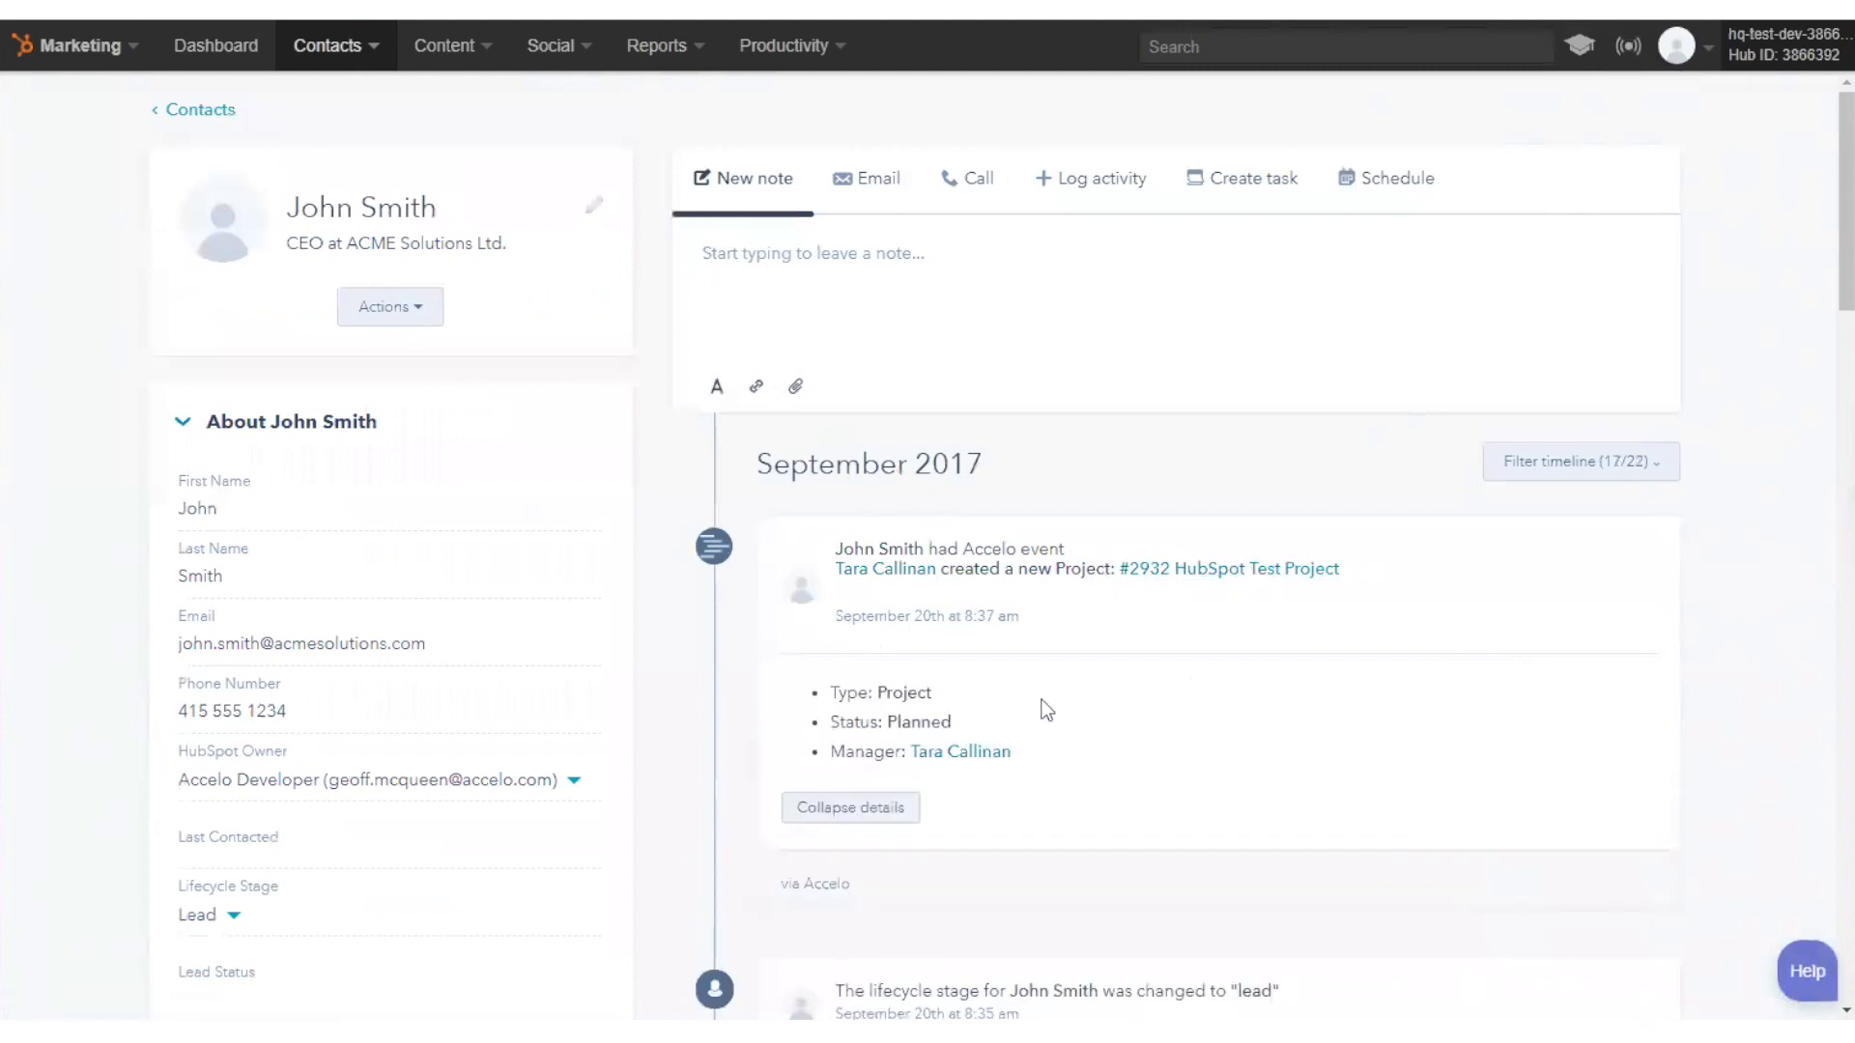
pyautogui.scroll(-3, 994, 650)
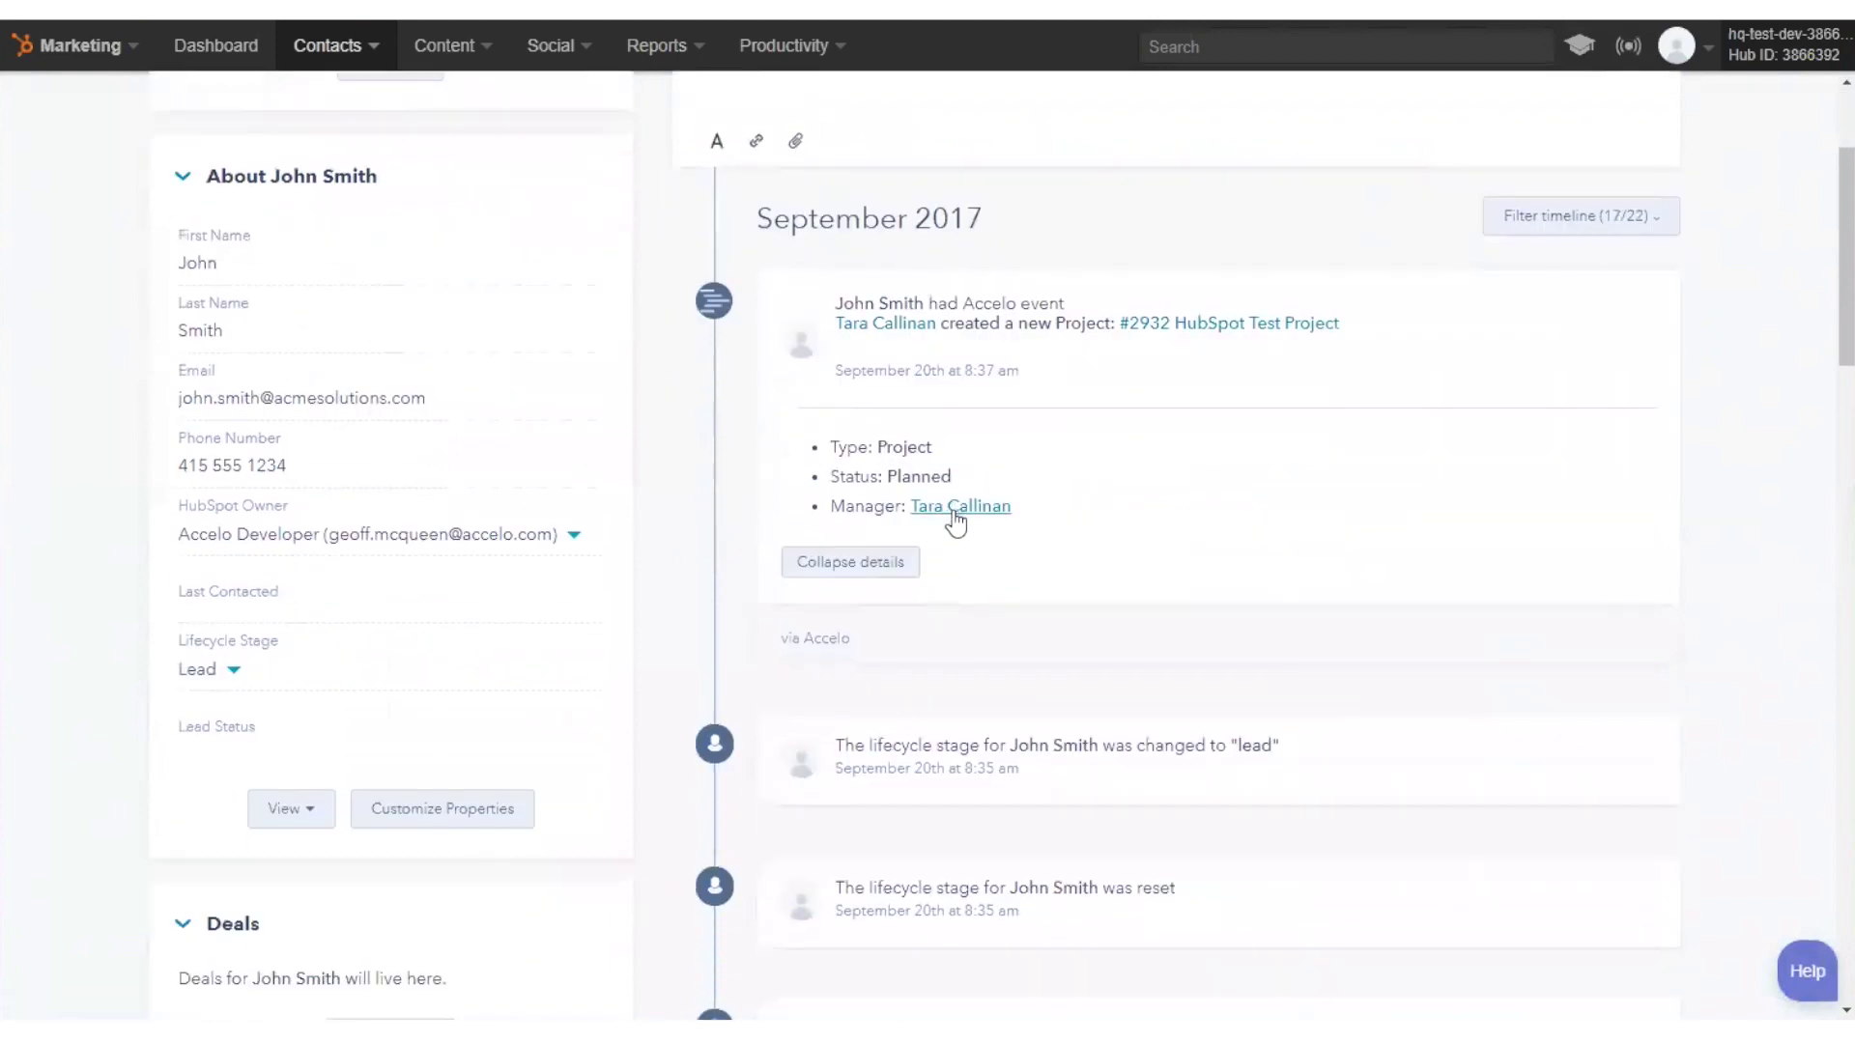
pyautogui.moveTo(877, 447); pyautogui.dragTo(955, 475)
pyautogui.click(904, 471)
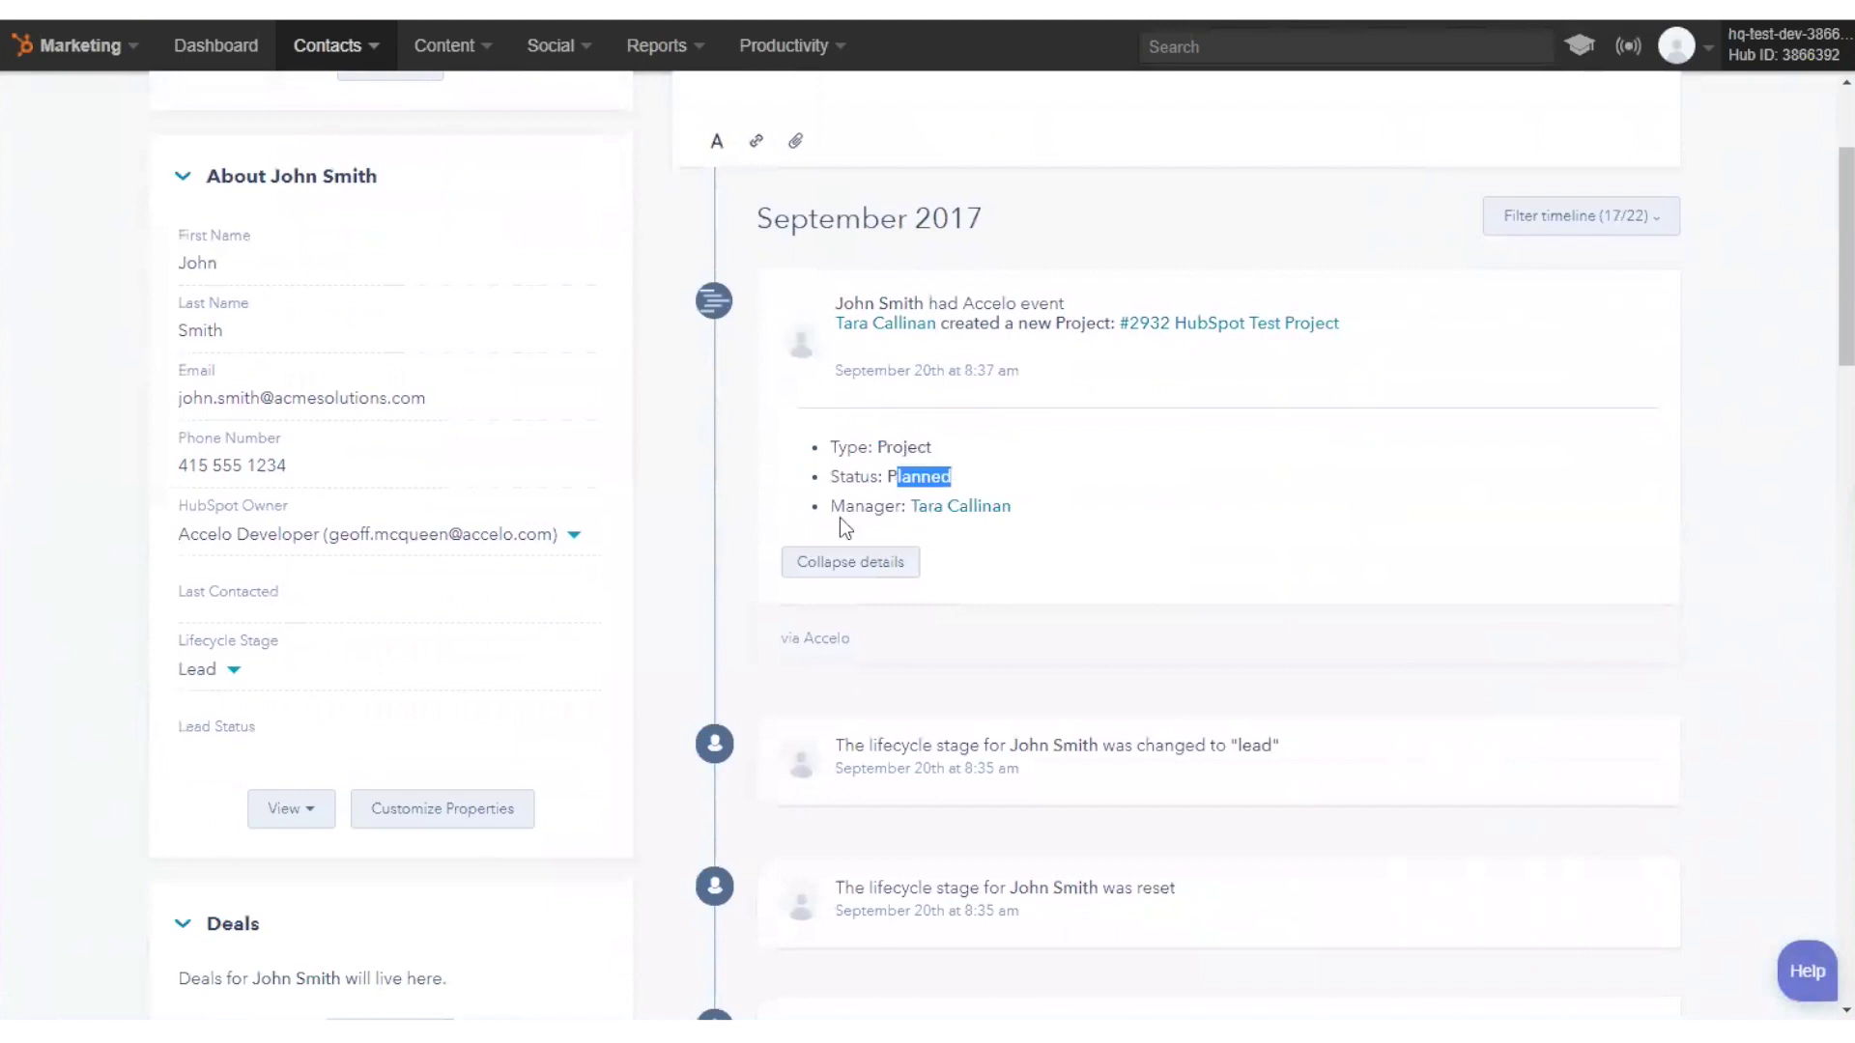
pyautogui.click(838, 517)
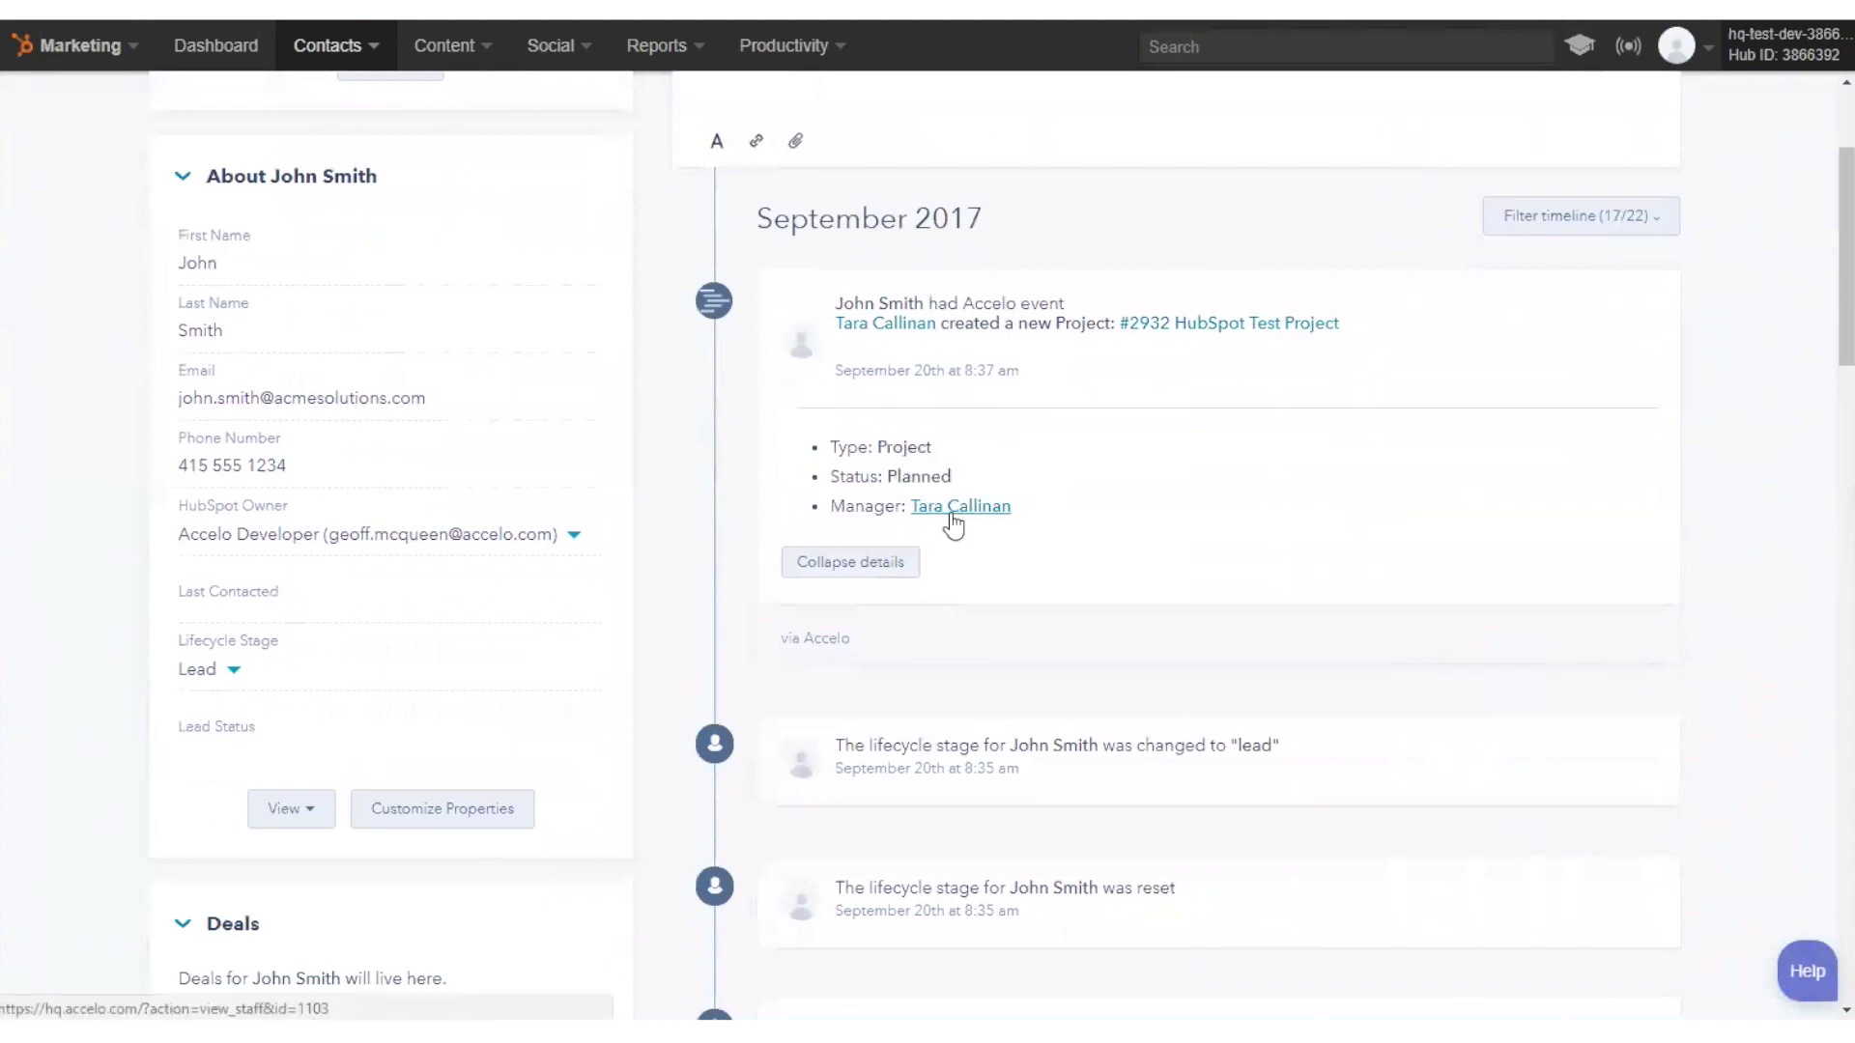
# - Scroll back to the top of the HubSpot contact page
pyautogui.scroll(3, 1139, 480)
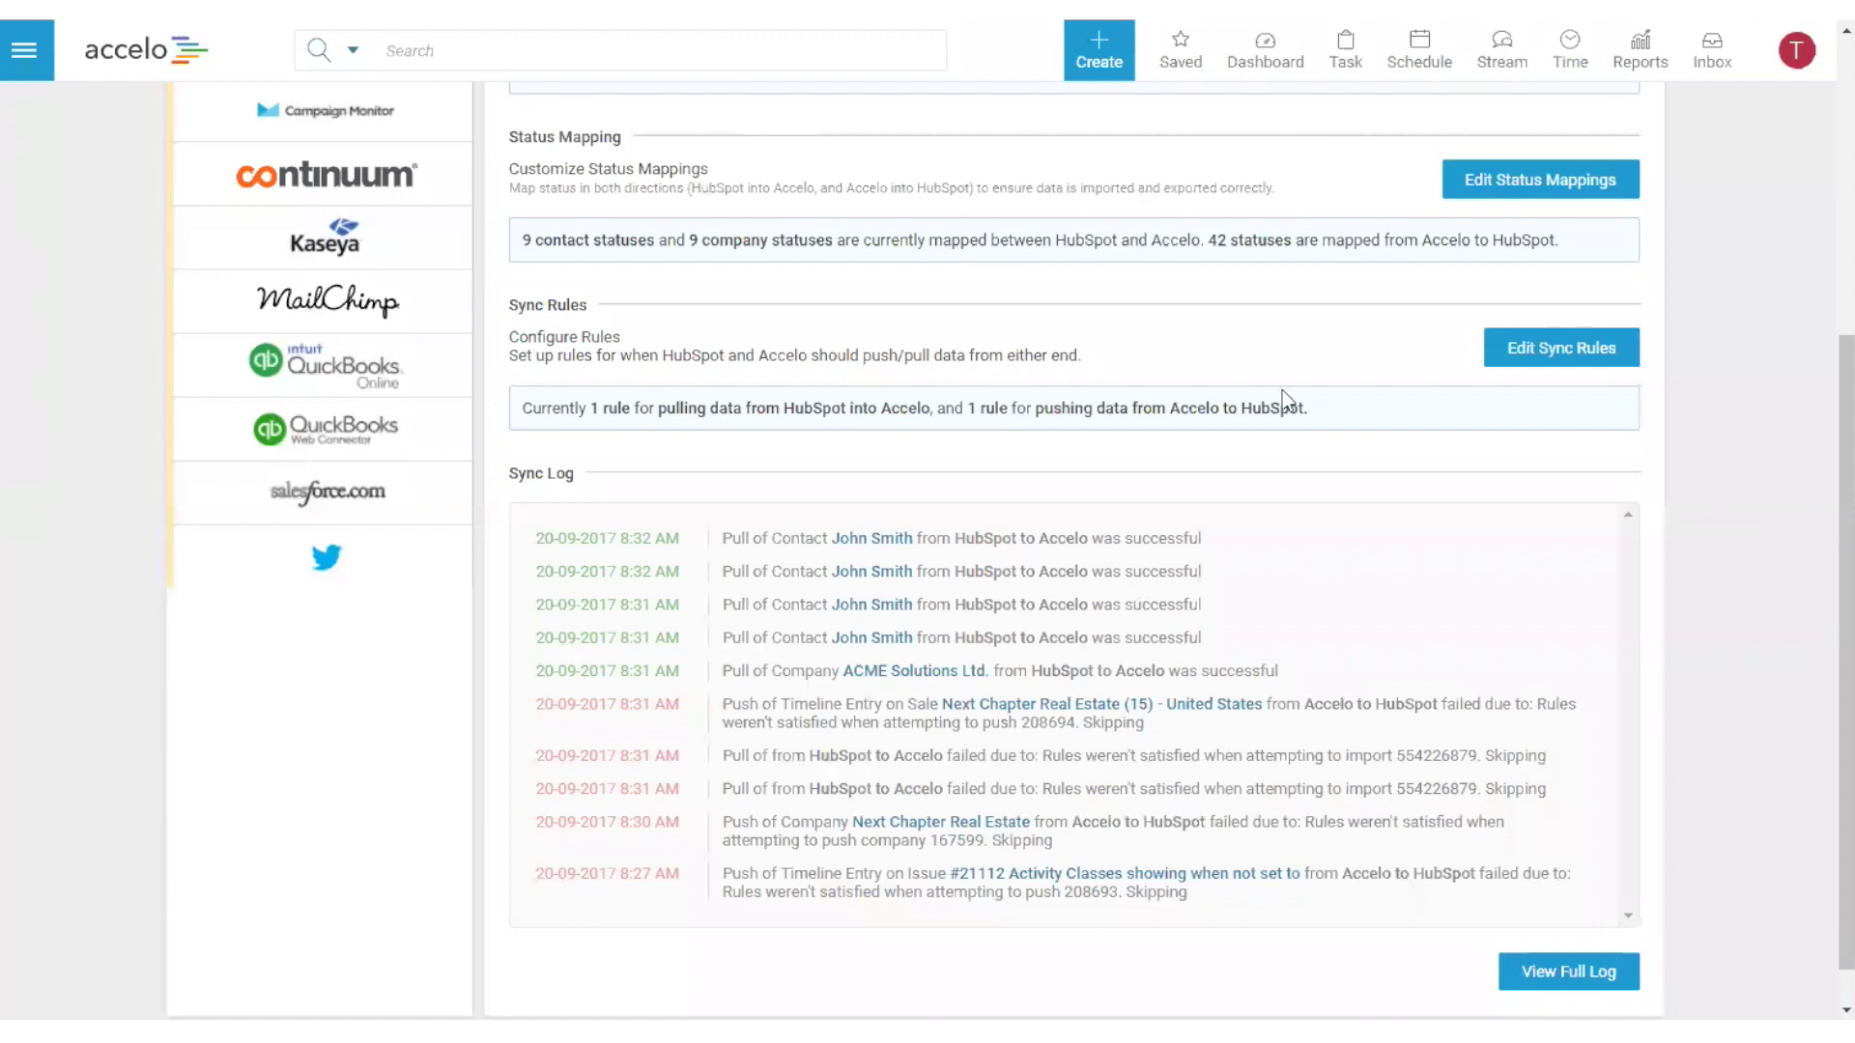
pyautogui.scroll(5, 1329, 414)
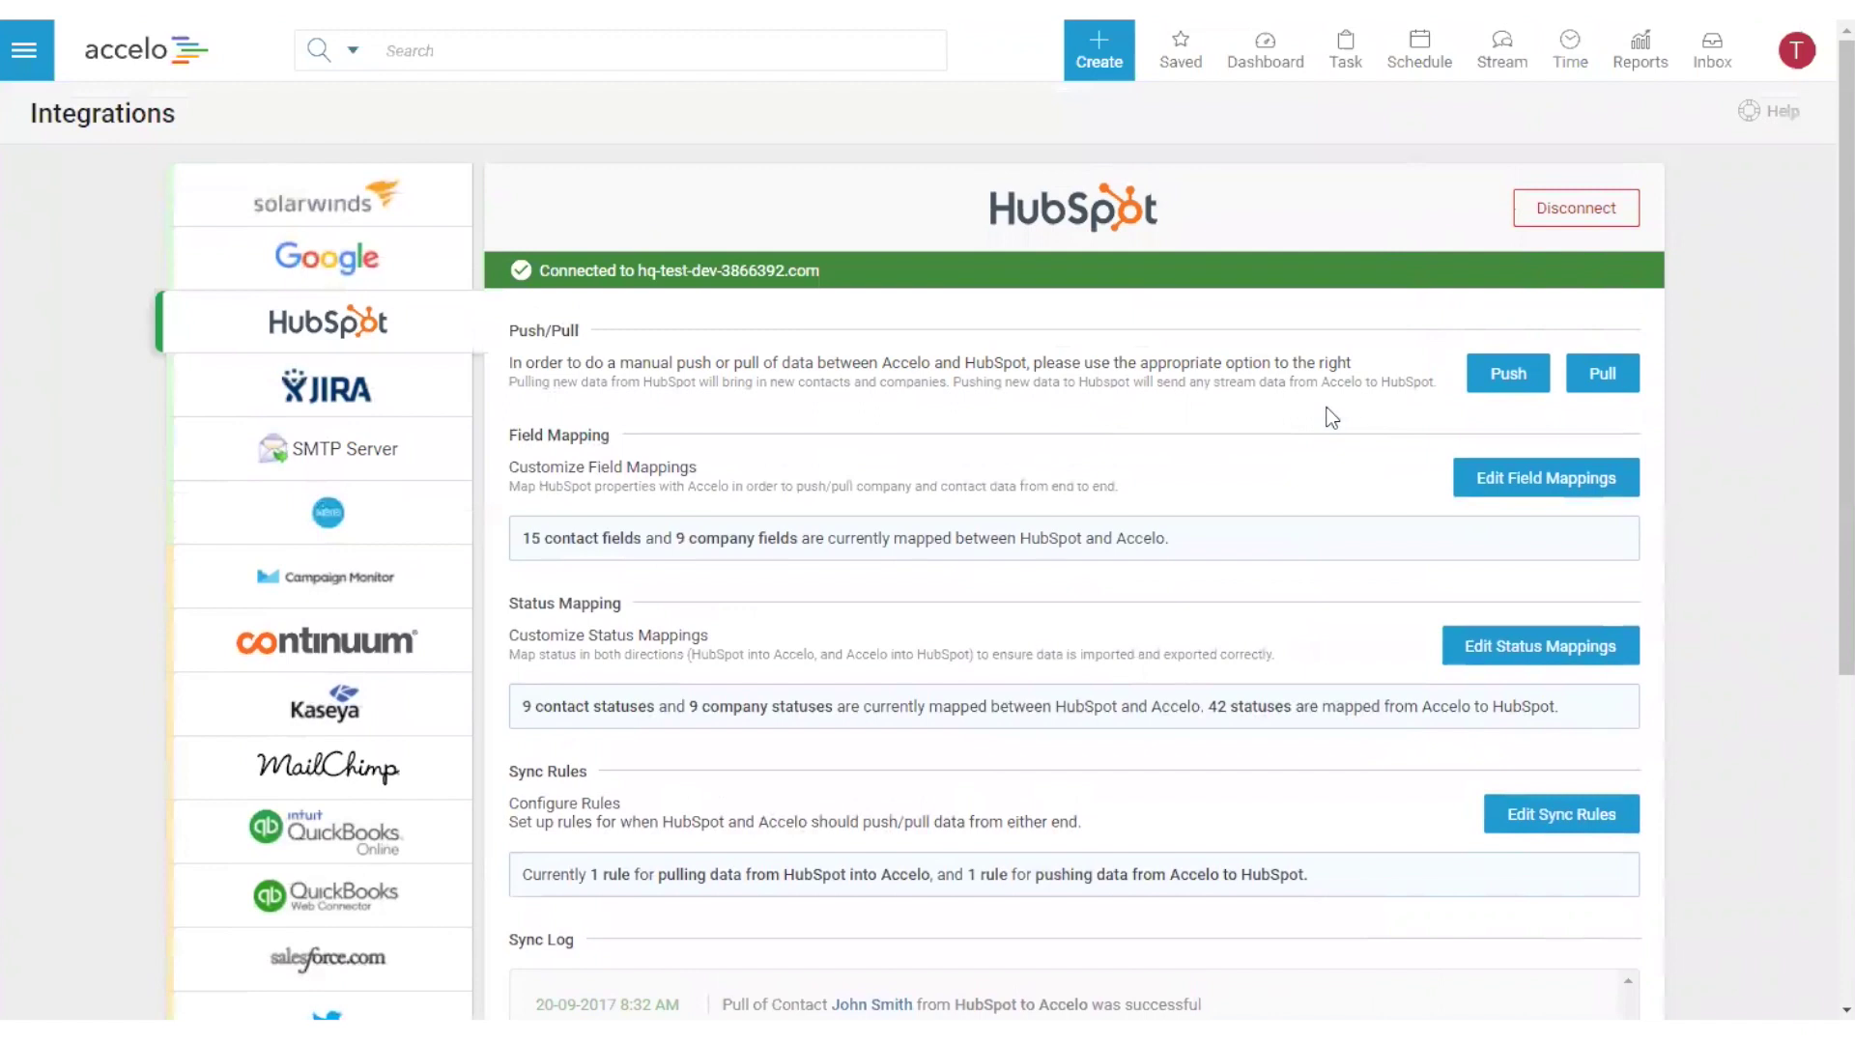
# - Run a manual Pull under Push/Pull to bring new HubSpot data into Accelo
pyautogui.moveTo(510, 362); pyautogui.dragTo(1242, 360)
pyautogui.click(1242, 359)
pyautogui.click(1595, 386)
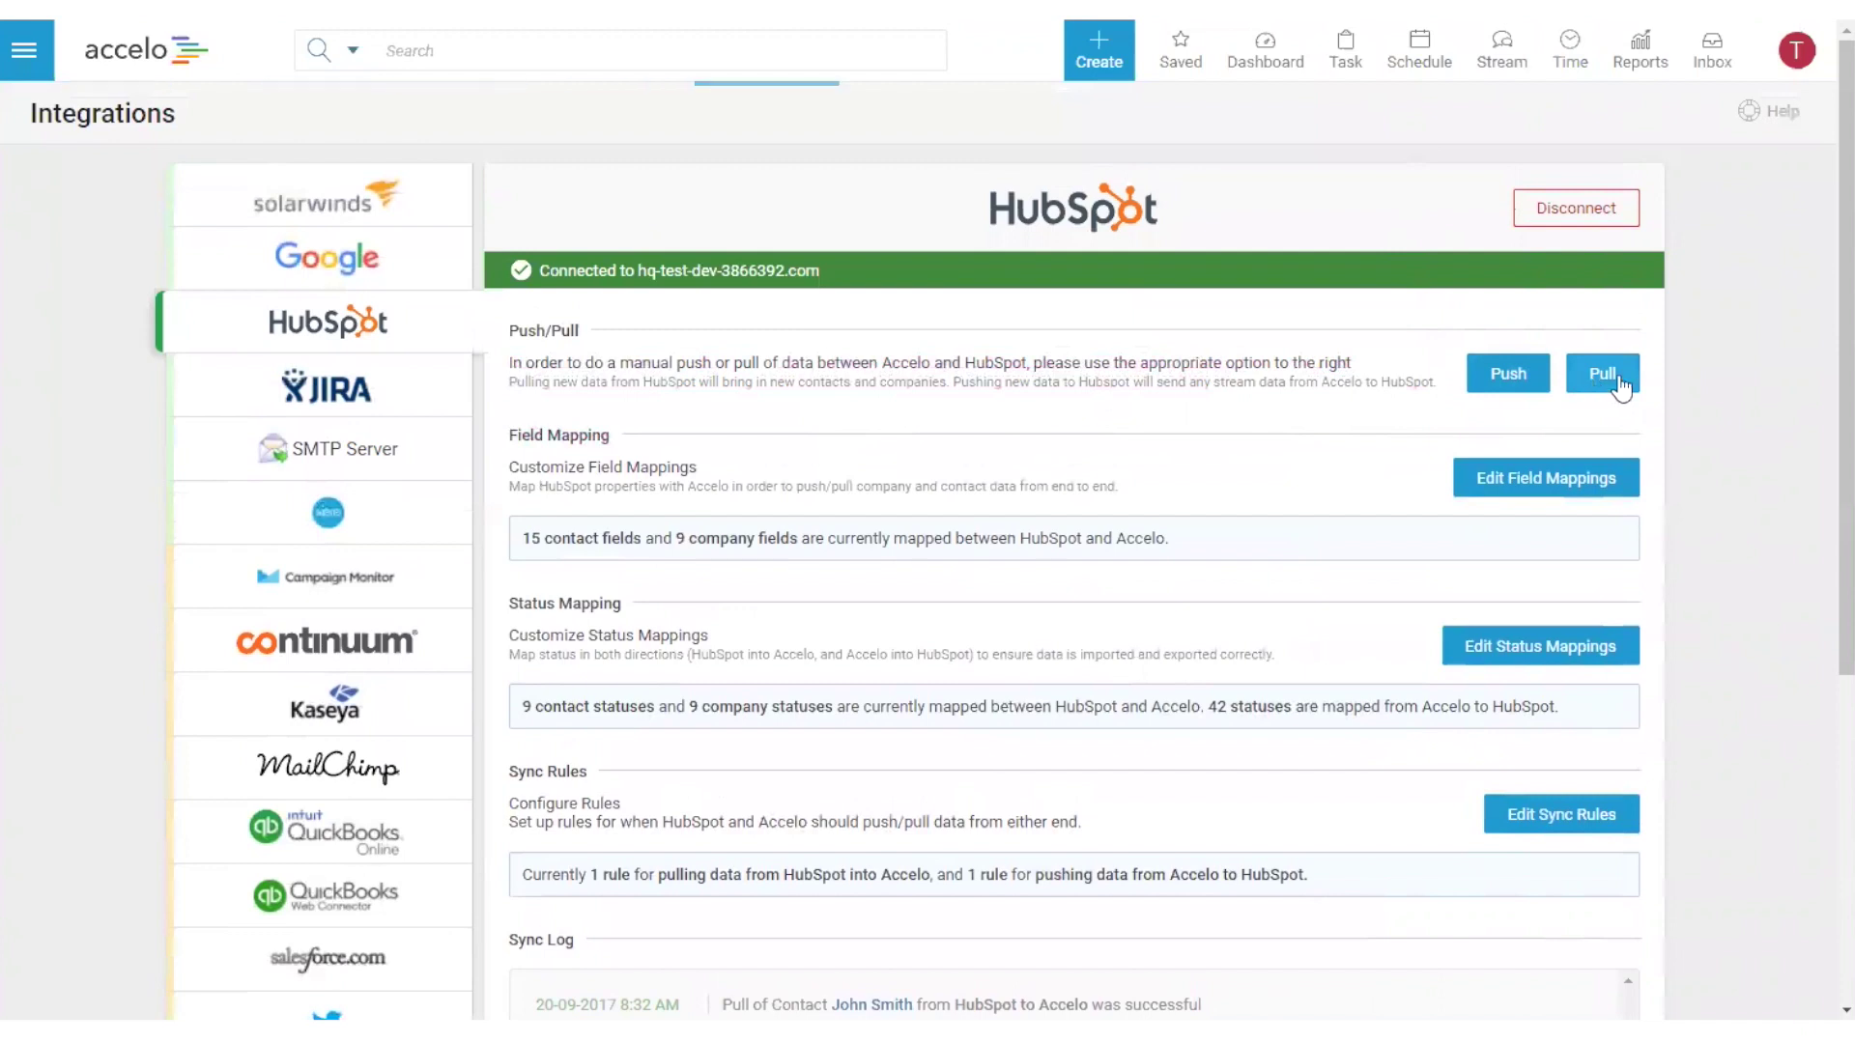